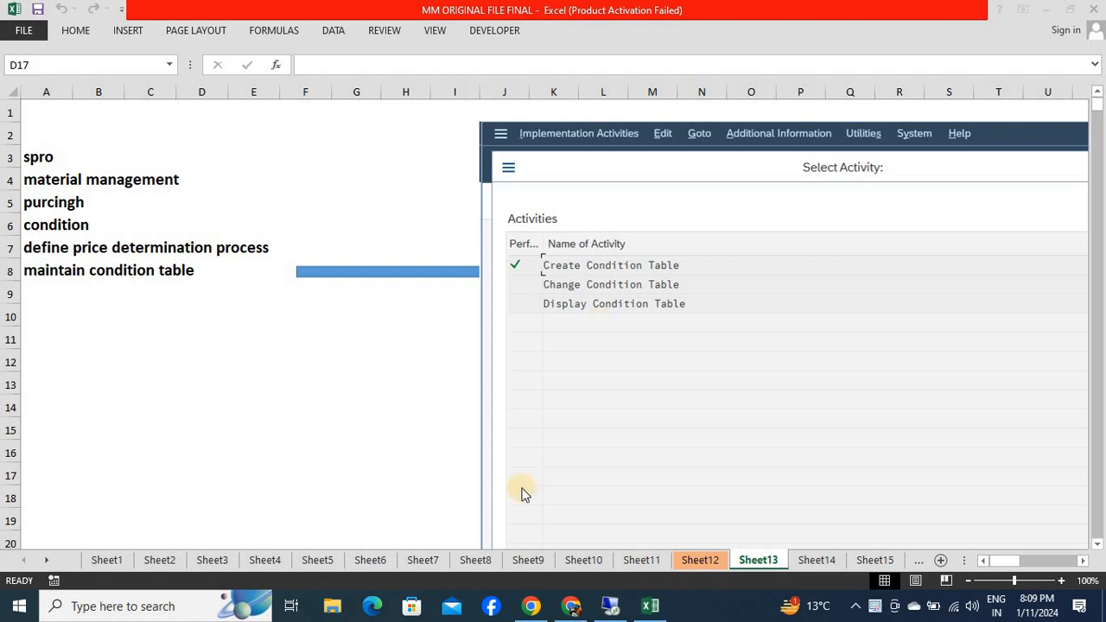
Look through the pricing notes and screenshots on Sheet13 as far as the Schemas view, and return to the beginning of the sheet.
{"action": "left_click_drag", "start_coordinate": [1099, 104], "coordinate": [1101, 311]}
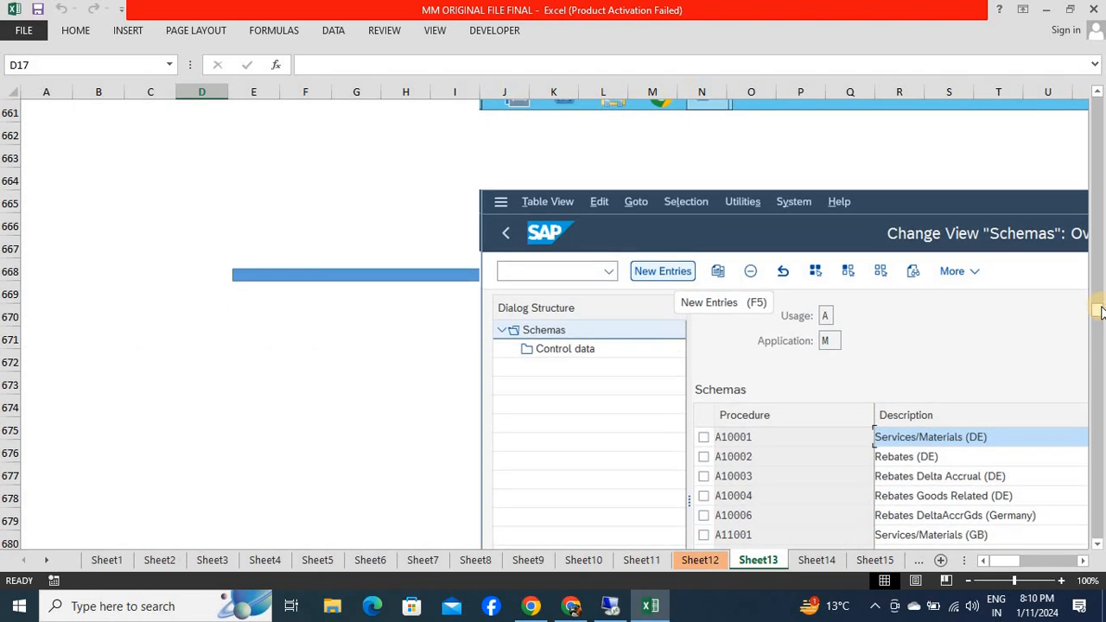
{"action": "left_click", "coordinate": [206, 470]}
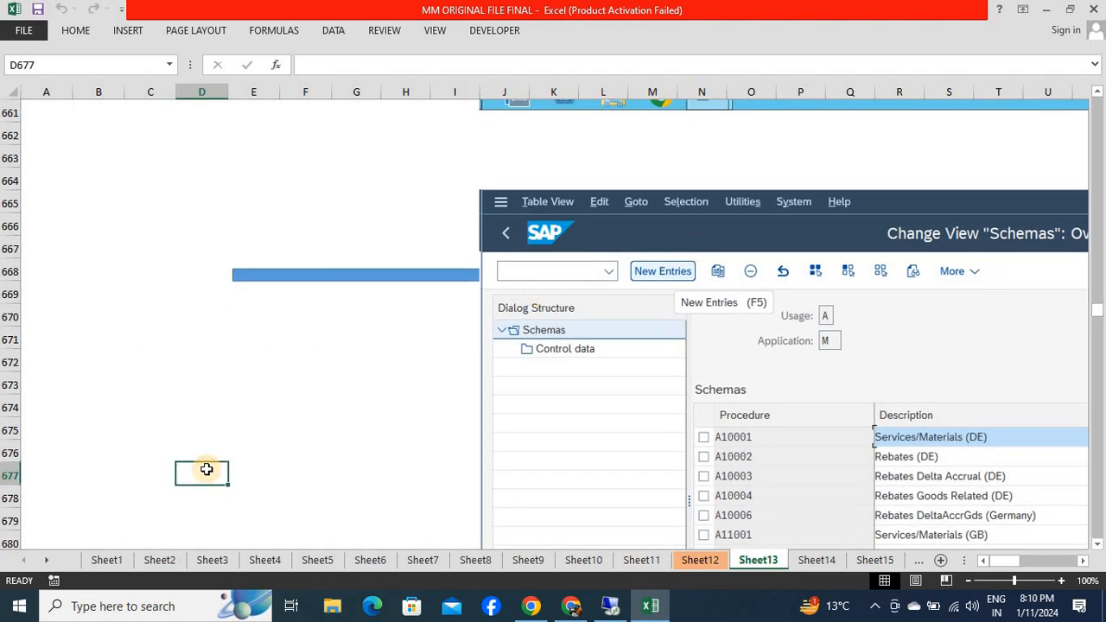
{"action": "key", "text": "Home"}
{"action": "key", "text": "ctrl+Up"}
{"action": "key", "text": "ctrl+Up"}
{"action": "key", "text": "ctrl+Home"}
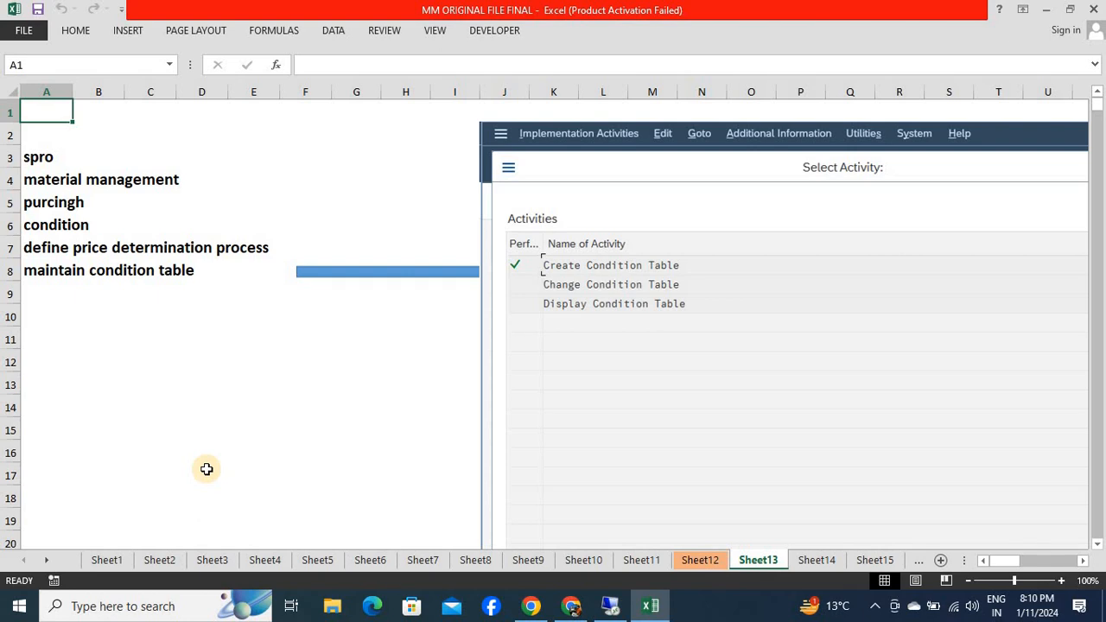
{"action": "left_click", "coordinate": [287, 457]}
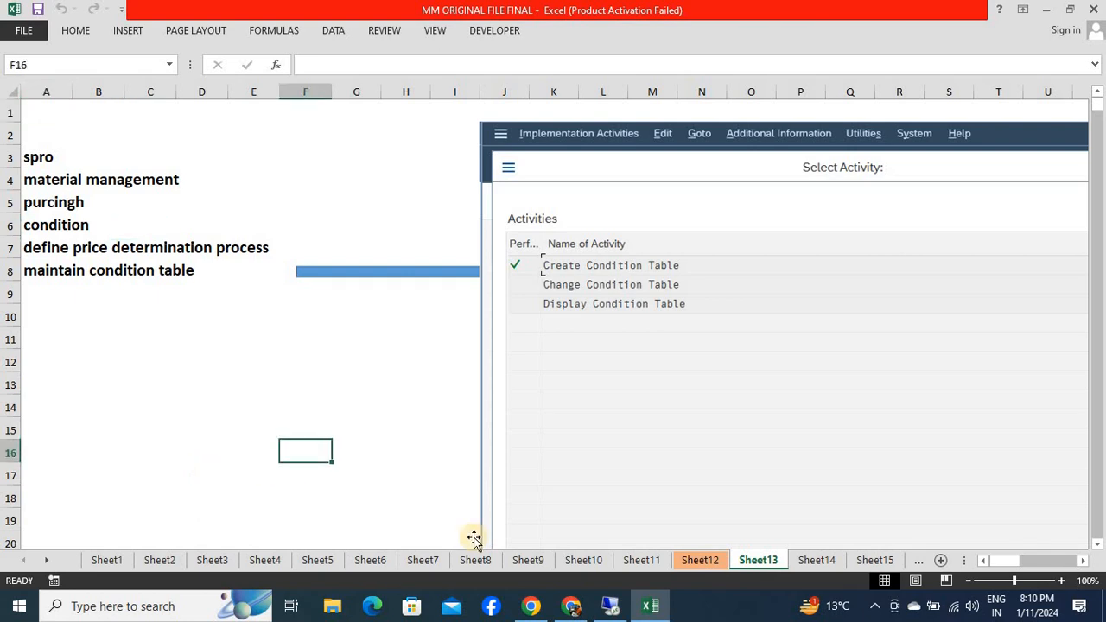
Switch to the SAP remote desktop session, open transaction SM12 and search the locks of all users in client 800.
{"action": "left_click", "coordinate": [607, 606]}
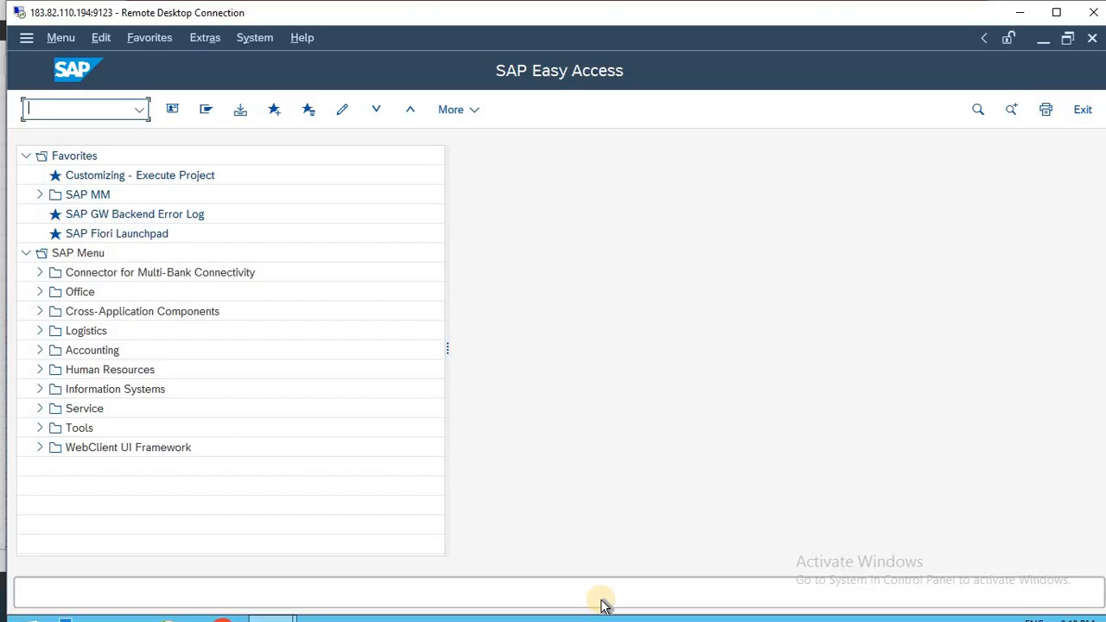
{"action": "type", "text": "SM12"}
{"action": "key", "text": "Return"}
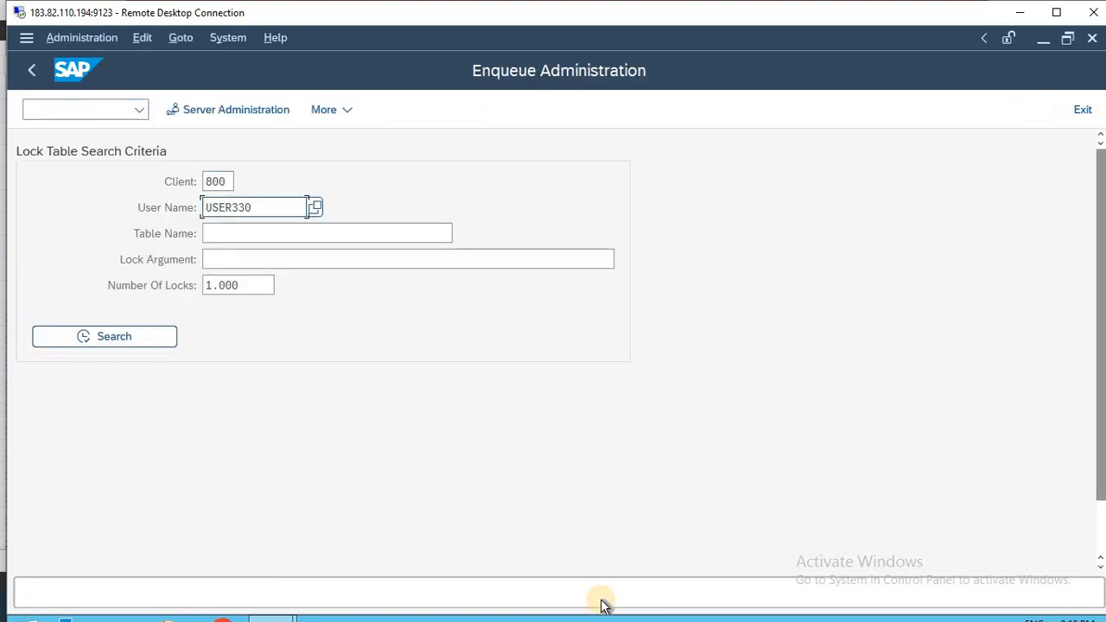
{"action": "key", "text": "ctrl+a"}
{"action": "key", "text": "BackSpace"}
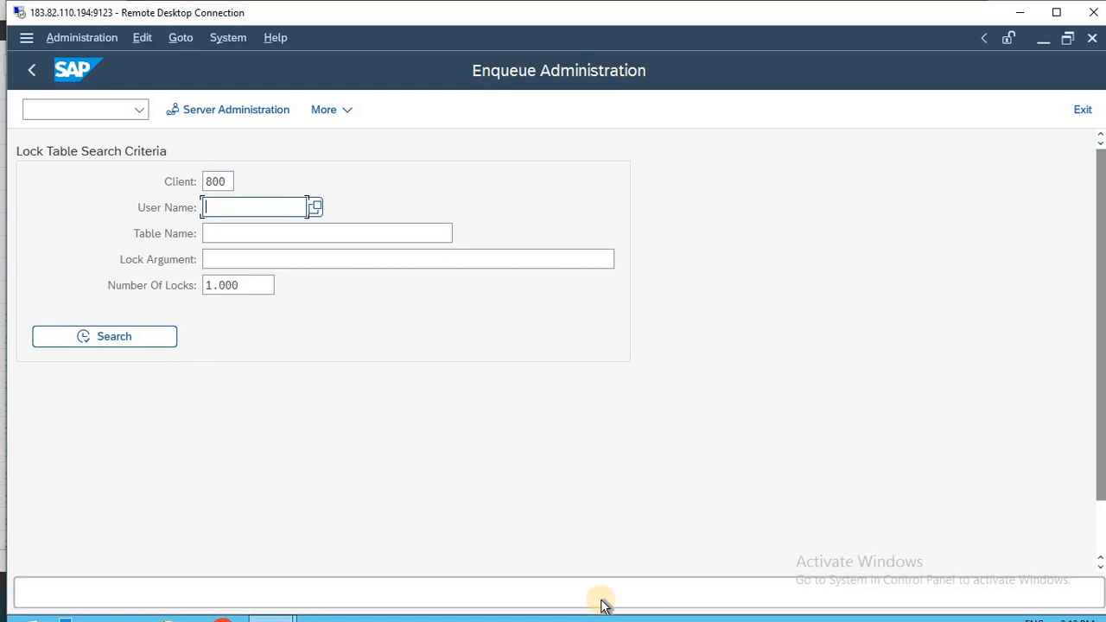
{"action": "left_click", "coordinate": [123, 334]}
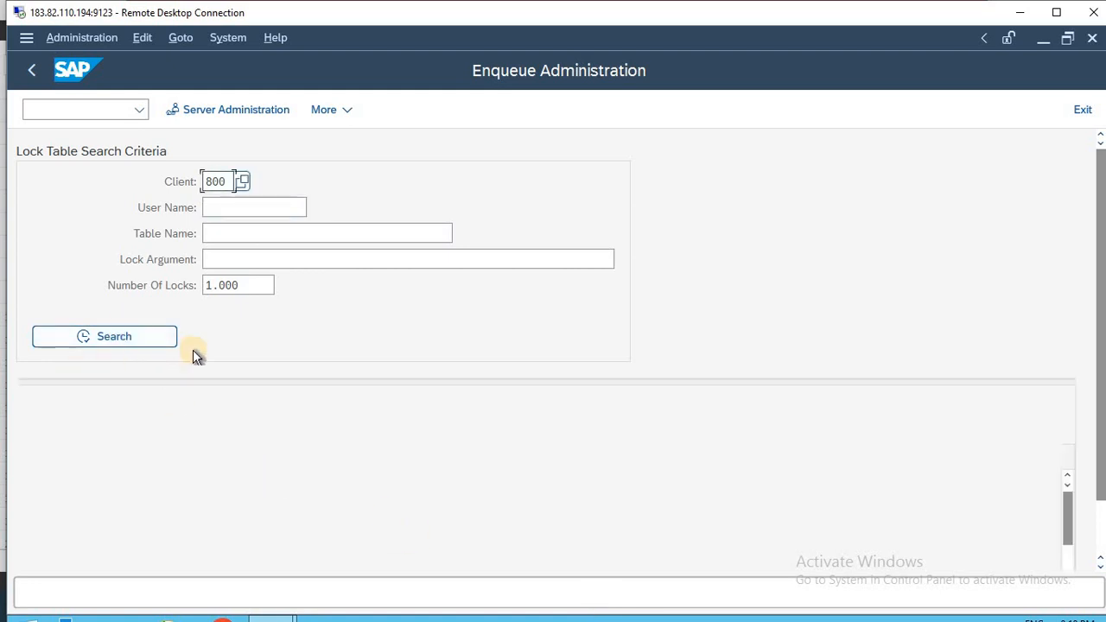
Delete all lock entries listed in the lock table and confirm the deletion.
{"action": "left_click", "coordinate": [28, 457]}
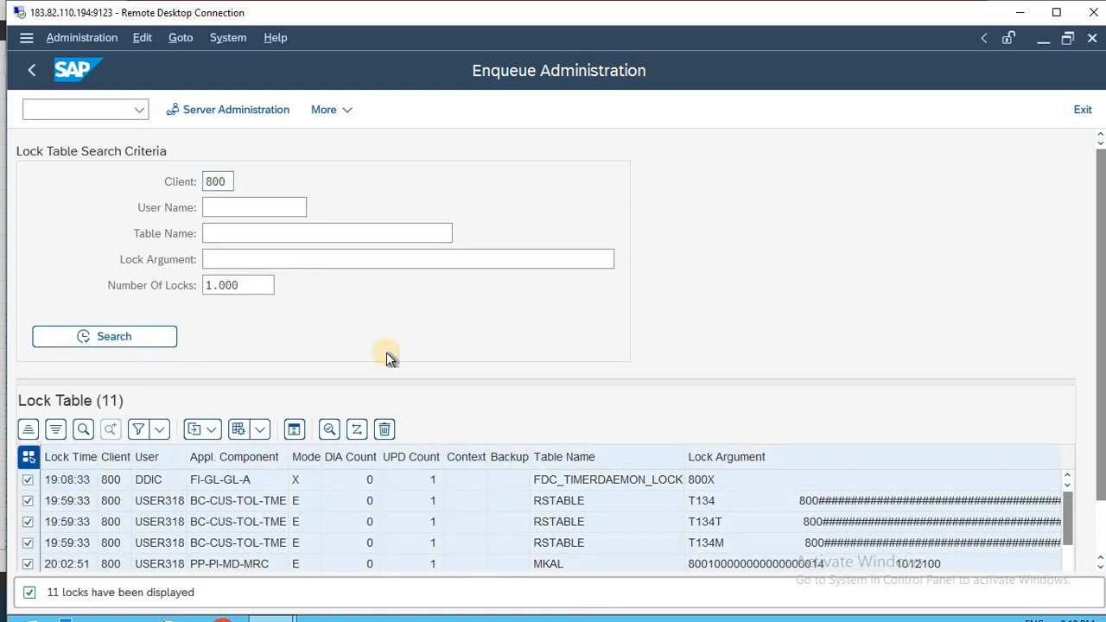
{"action": "left_click", "coordinate": [385, 425]}
{"action": "left_click", "coordinate": [307, 503]}
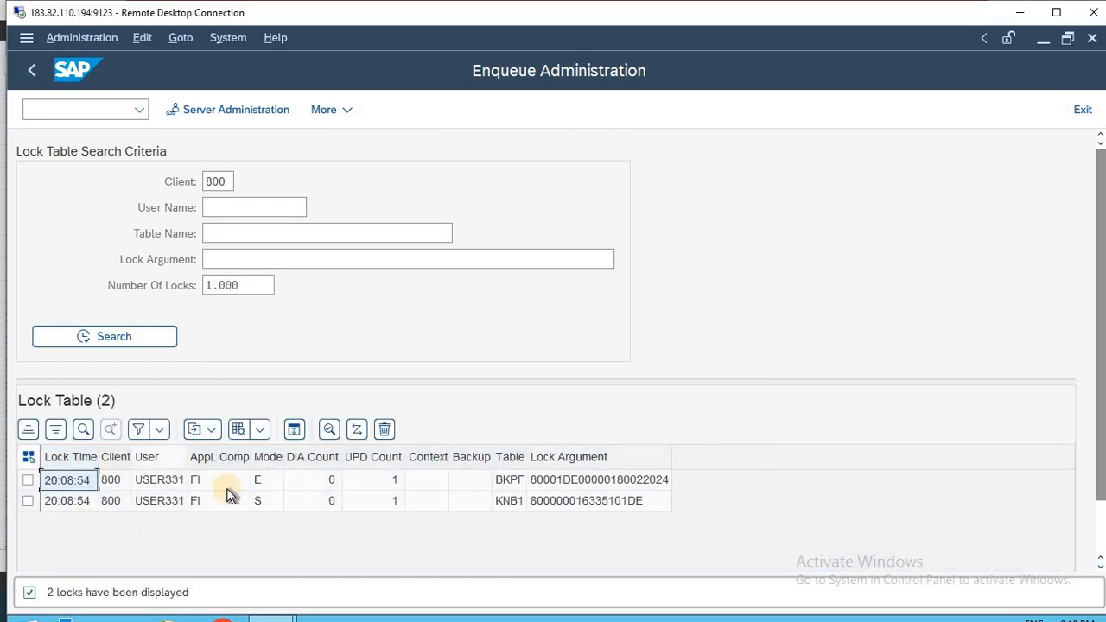
Delete the two remaining FI lock entries for tables BKPF and KNB1 and return to SAP Easy Access.
{"action": "left_click", "coordinate": [26, 460]}
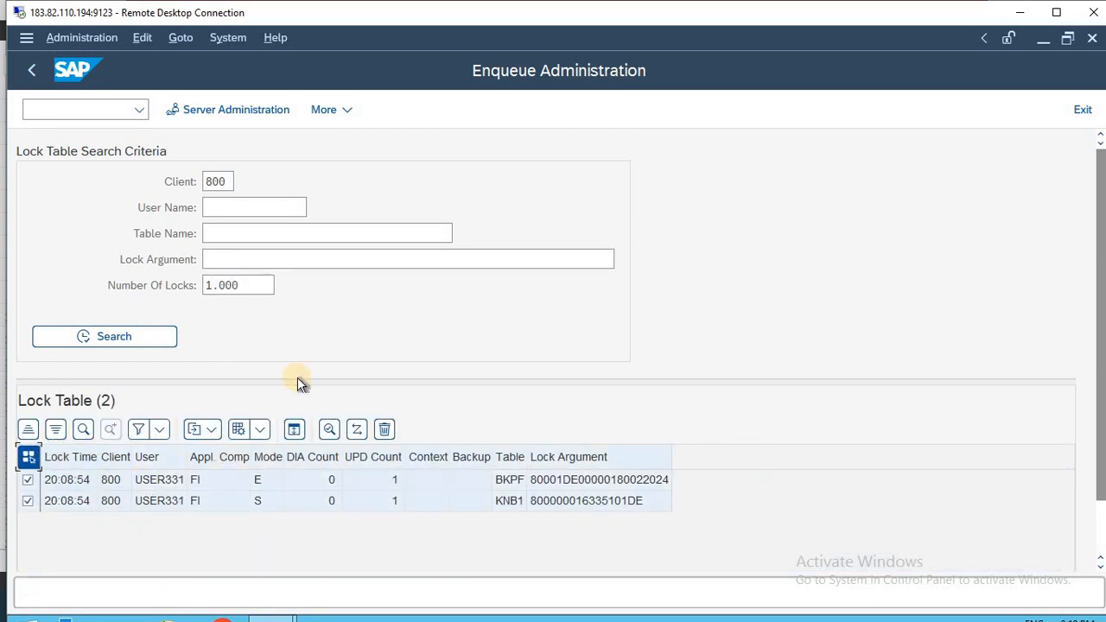
{"action": "left_click", "coordinate": [386, 429]}
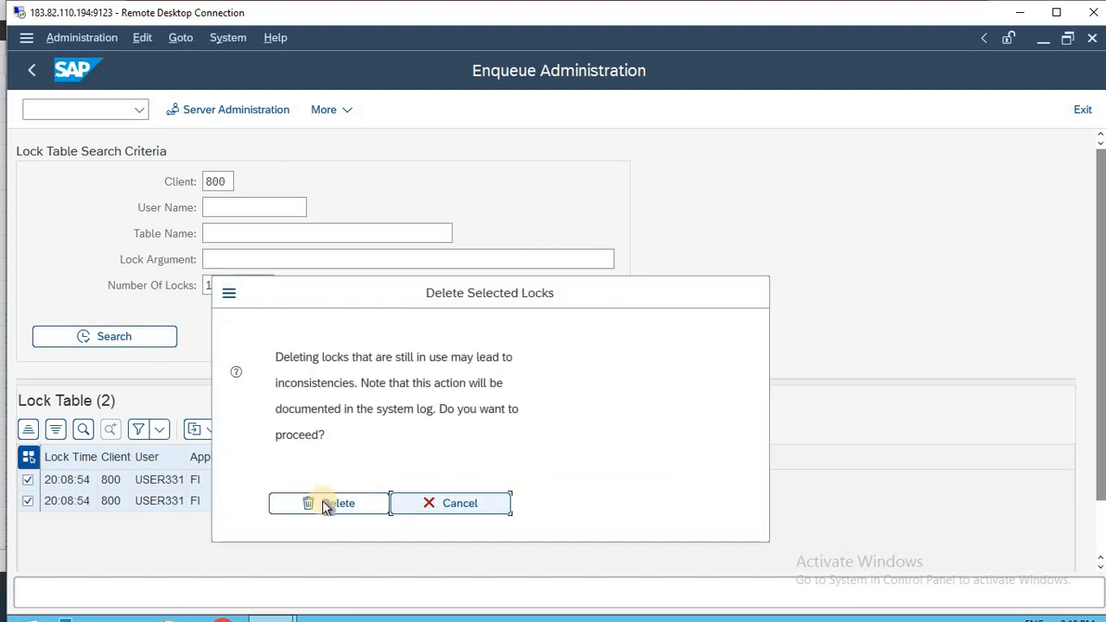
{"action": "left_click", "coordinate": [322, 501]}
{"action": "key", "text": "F3"}
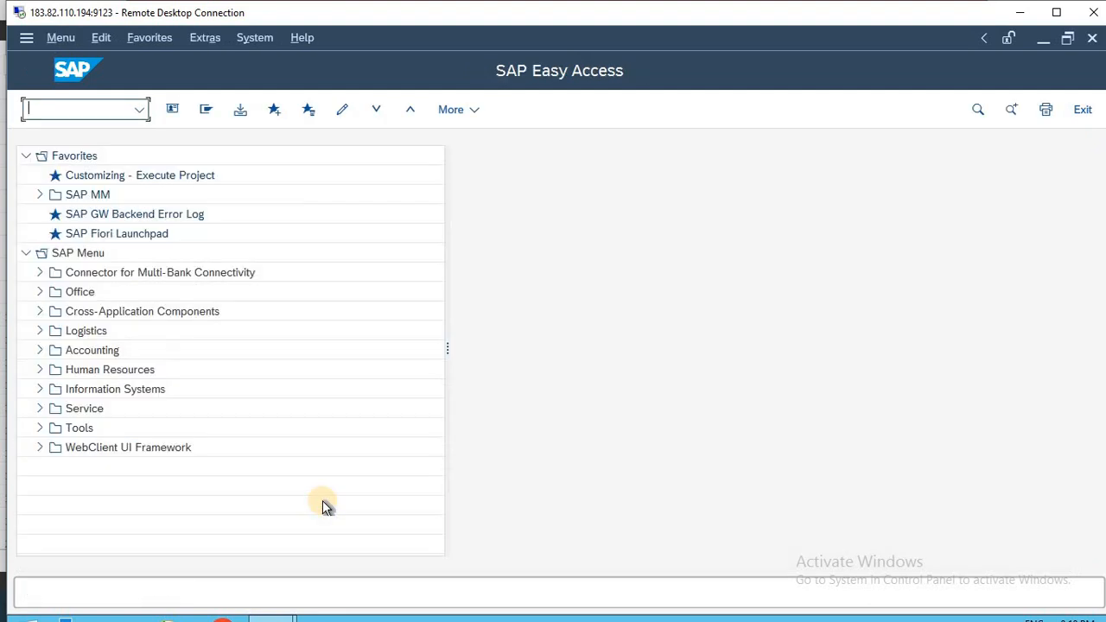
Open the SAP Reference IMG through transaction SPRO.
{"action": "type", "text": "SPRO"}
{"action": "key", "text": "Return"}
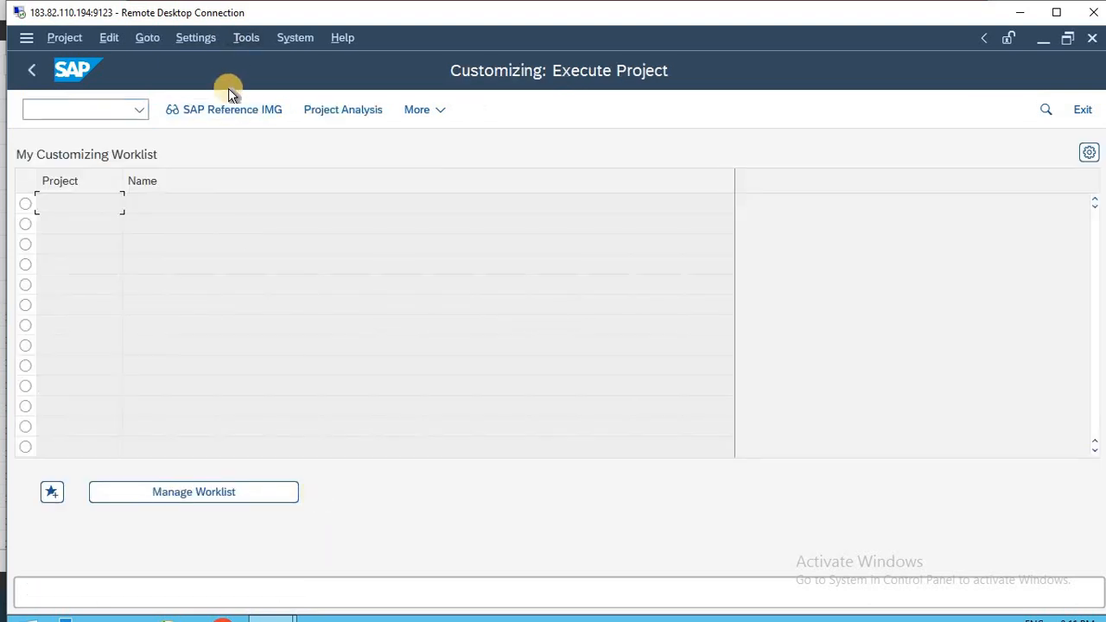
{"action": "left_click", "coordinate": [227, 112]}
Check the configuration path in the Excel notes and expand the Materials Management node in the SAP IMG structure.
{"action": "key", "text": "alt+Tab"}
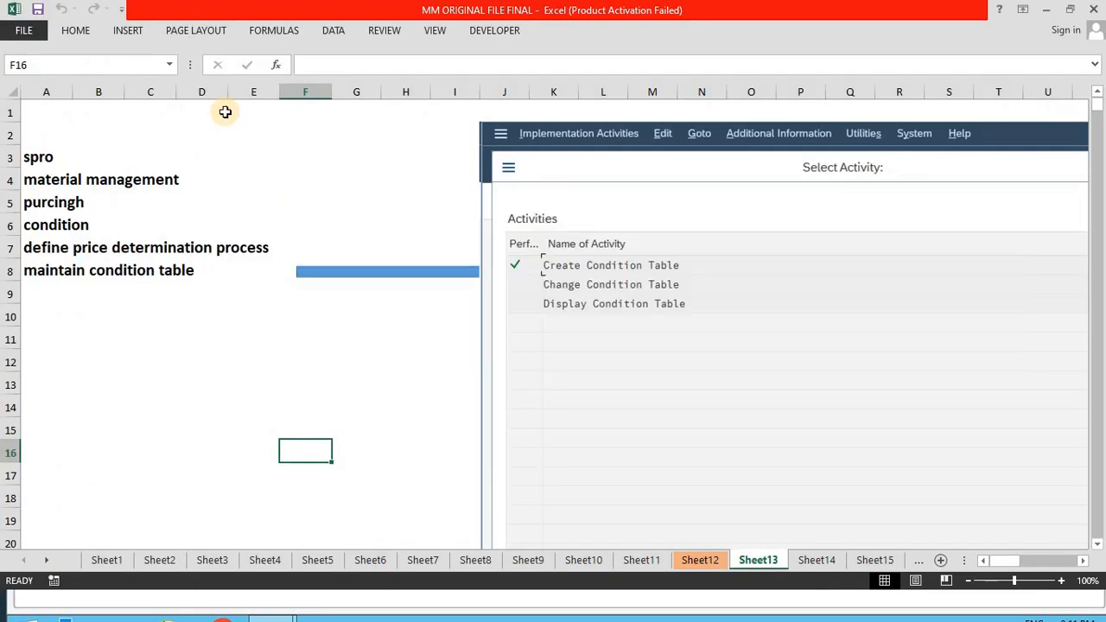
{"action": "left_click", "coordinate": [111, 184]}
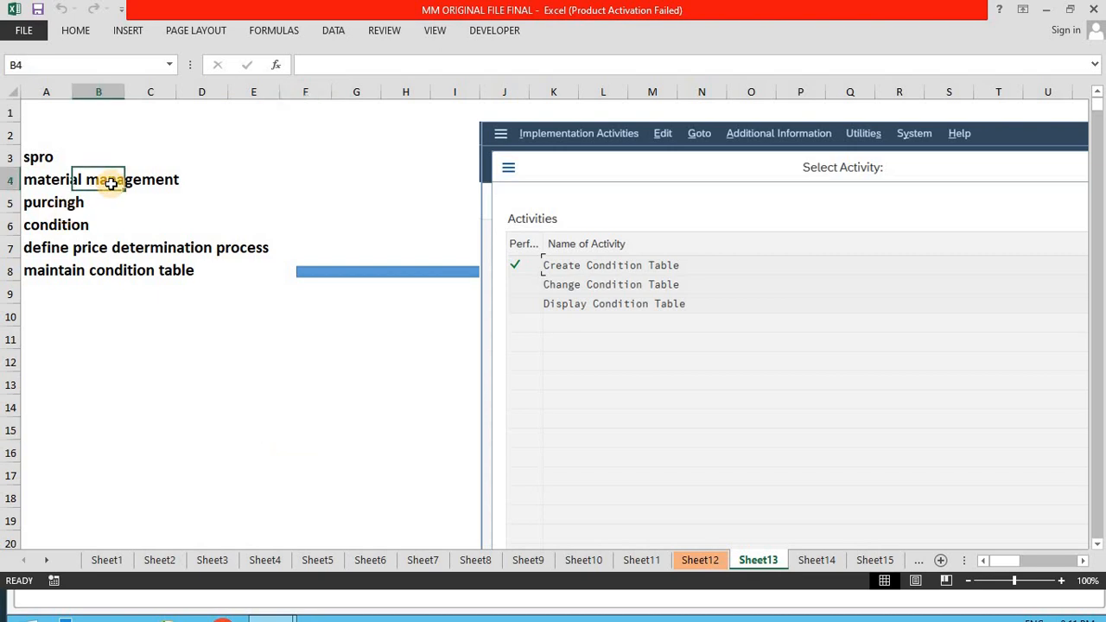
{"action": "key", "text": "alt+Tab"}
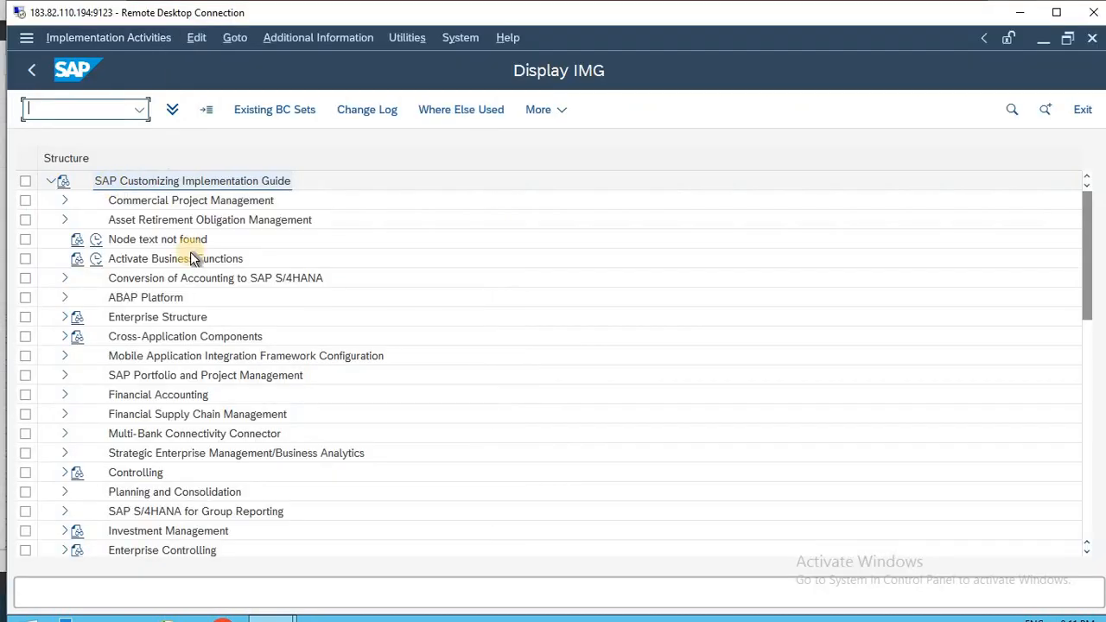
{"action": "left_click", "coordinate": [216, 376]}
{"action": "key", "text": "Down"}
{"action": "key", "text": "Down"}
{"action": "key", "text": "Down"}
{"action": "key", "text": "Down"}
{"action": "key", "text": "Down"}
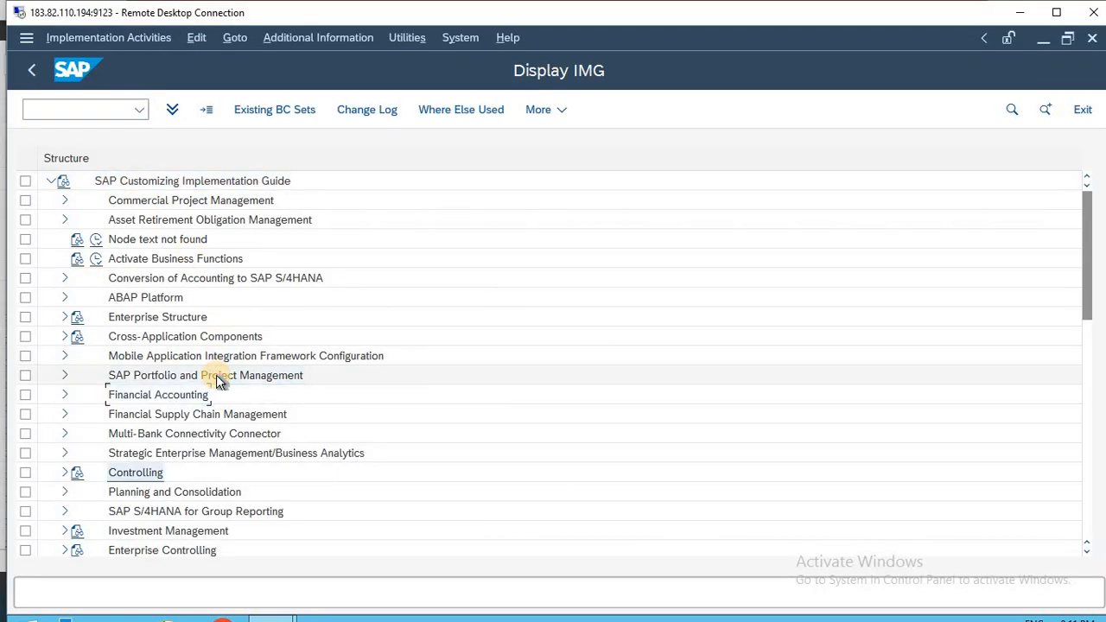
{"action": "key", "text": "Down"}
{"action": "key", "text": "Down"}
{"action": "key", "text": "Down"}
{"action": "key", "text": "Down"}
{"action": "key", "text": "Down"}
{"action": "key", "text": "Down"}
{"action": "key", "text": "Down"}
{"action": "key", "text": "Down"}
{"action": "key", "text": "Down"}
{"action": "key", "text": "Down"}
{"action": "key", "text": "Down"}
{"action": "key", "text": "Down"}
{"action": "key", "text": "Down"}
{"action": "key", "text": "Down"}
{"action": "key", "text": "Down"}
{"action": "key", "text": "Down"}
{"action": "key", "text": "Down"}
{"action": "key", "text": "Down"}
{"action": "key", "text": "Down"}
{"action": "key", "text": "Down"}
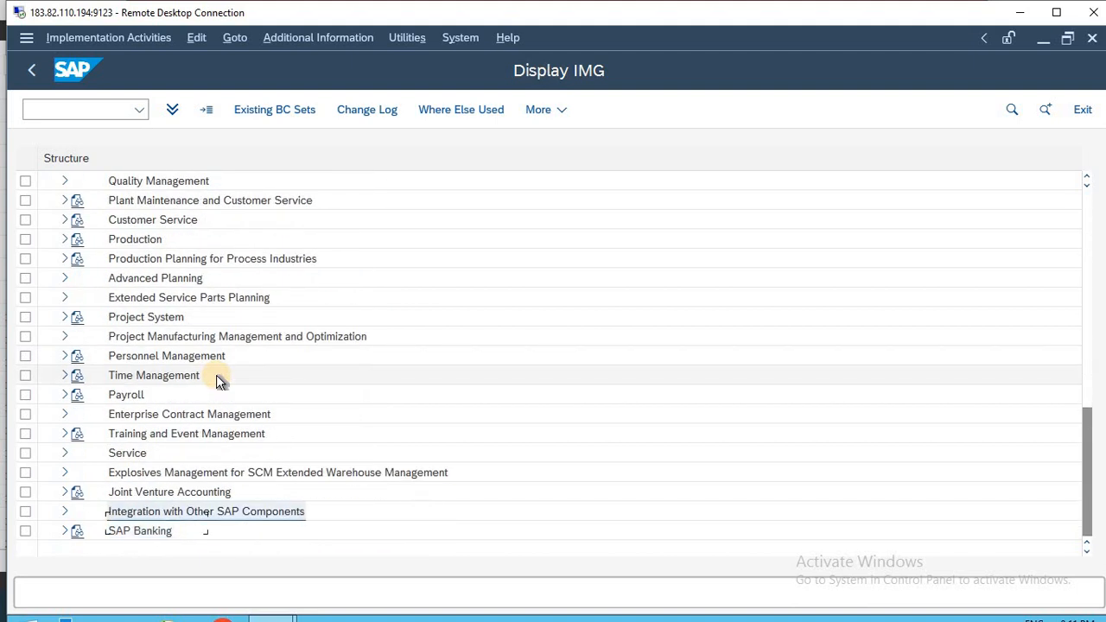
{"action": "key", "text": "Up"}
{"action": "key", "text": "Up"}
{"action": "key", "text": "Up"}
{"action": "key", "text": "Up"}
{"action": "key", "text": "Up"}
{"action": "key", "text": "Up"}
{"action": "key", "text": "Up"}
{"action": "key", "text": "Up"}
{"action": "key", "text": "Up"}
{"action": "key", "text": "Up"}
{"action": "key", "text": "Up"}
{"action": "key", "text": "Up"}
{"action": "key", "text": "Up"}
{"action": "key", "text": "Up"}
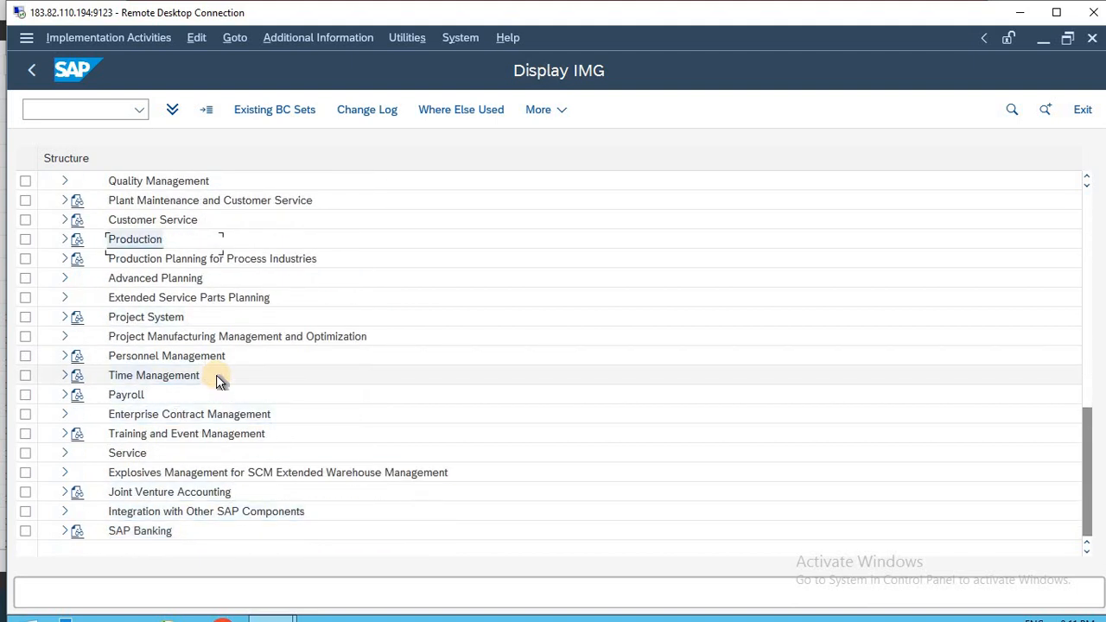
{"action": "key", "text": "Up"}
{"action": "key", "text": "Up"}
{"action": "key", "text": "Up"}
{"action": "key", "text": "Up"}
{"action": "key", "text": "Up"}
{"action": "key", "text": "Up"}
{"action": "key", "text": "Up"}
{"action": "key", "text": "Up"}
{"action": "key", "text": "Up"}
{"action": "key", "text": "Up"}
{"action": "key", "text": "Up"}
{"action": "key", "text": "Up"}
{"action": "key", "text": "Up"}
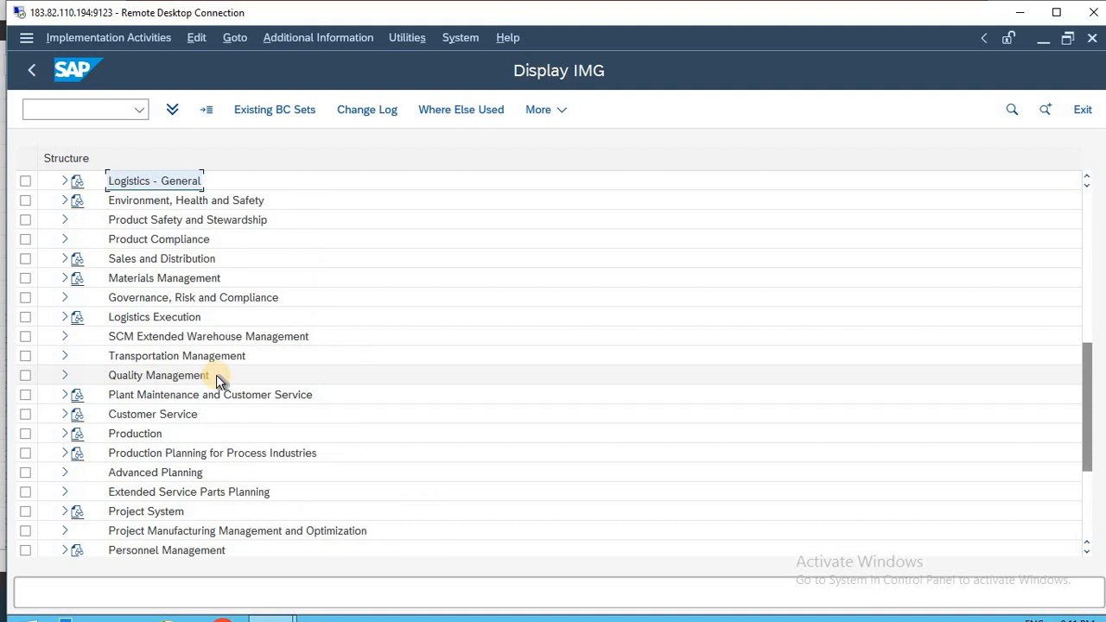
{"action": "key", "text": "Down"}
{"action": "key", "text": "Down"}
{"action": "key", "text": "Down"}
{"action": "key", "text": "Down"}
{"action": "key", "text": "Down"}
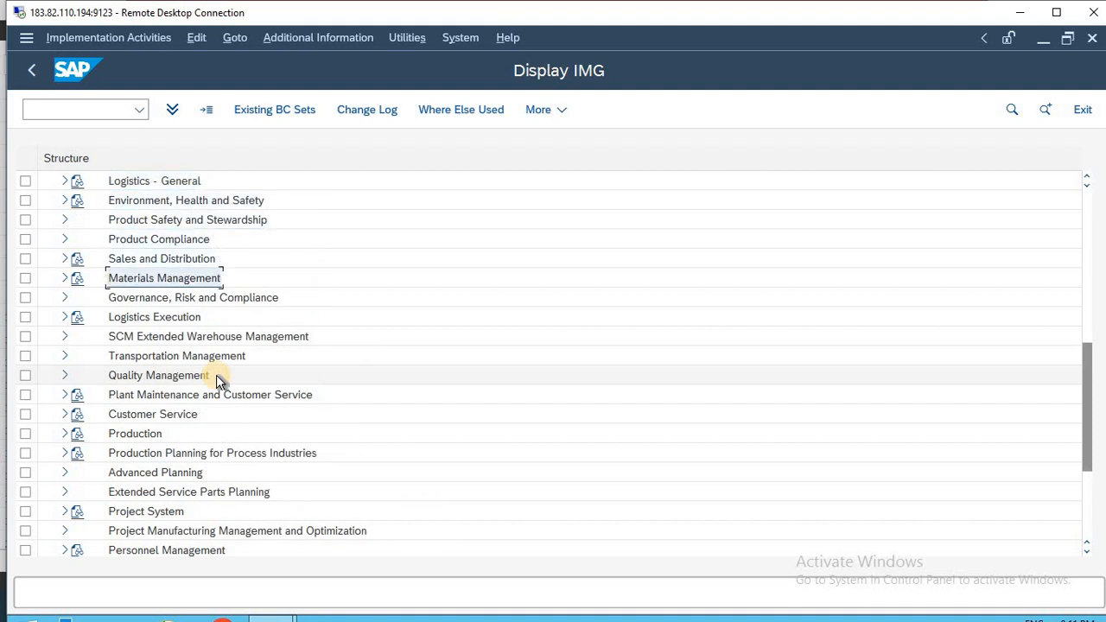
{"action": "key", "text": "Right"}
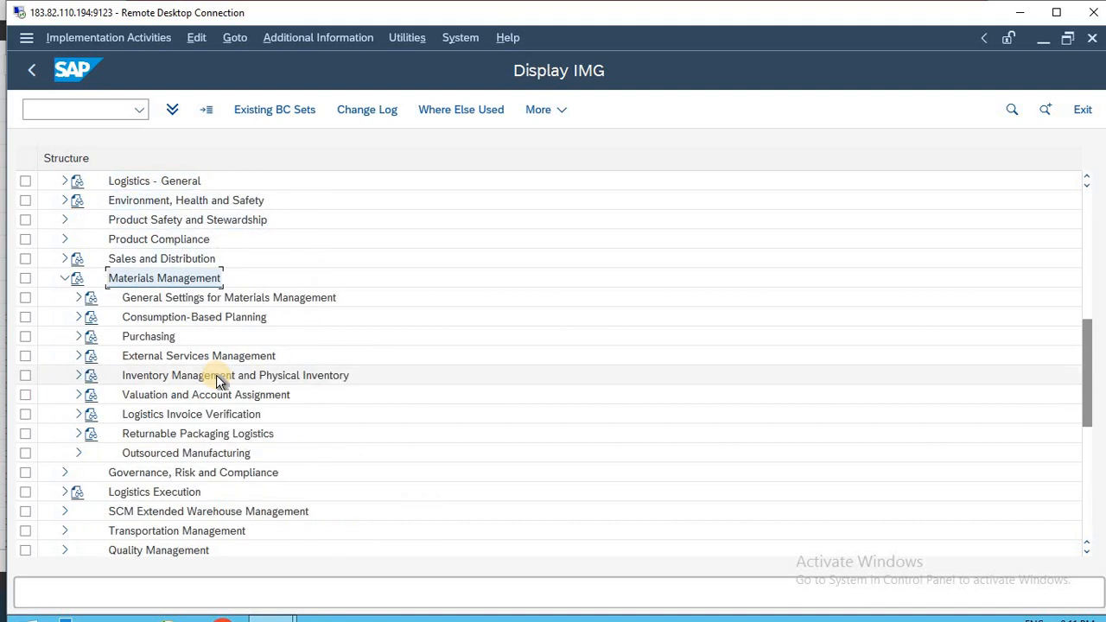
Expand the Purchasing node under Materials Management.
{"action": "key", "text": "Down"}
{"action": "key", "text": "Down"}
{"action": "key", "text": "Down"}
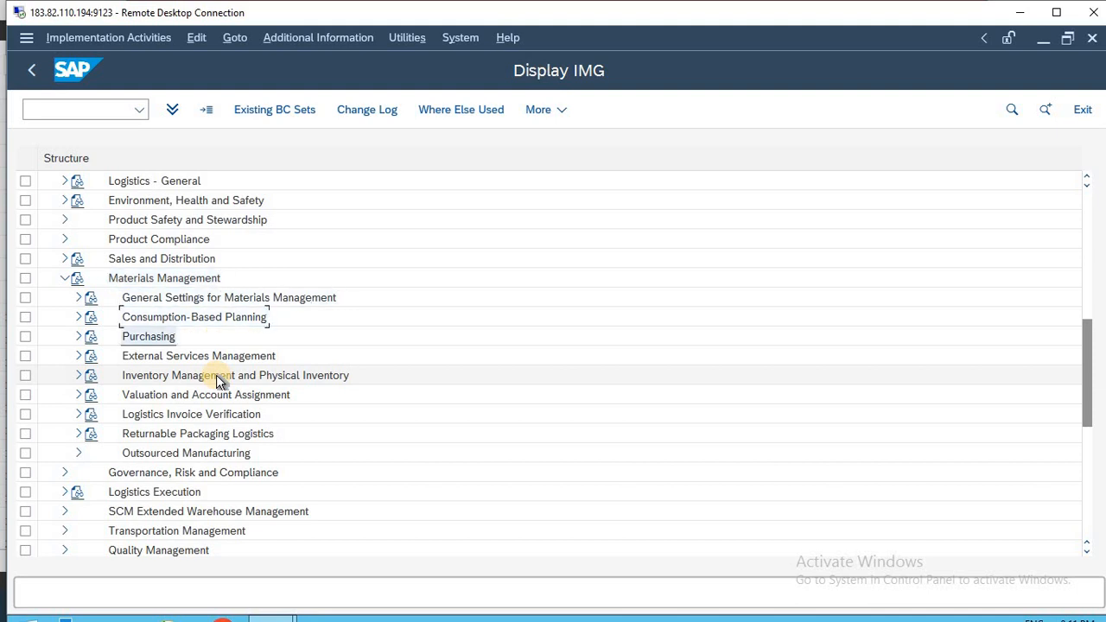
{"action": "key", "text": "Right"}
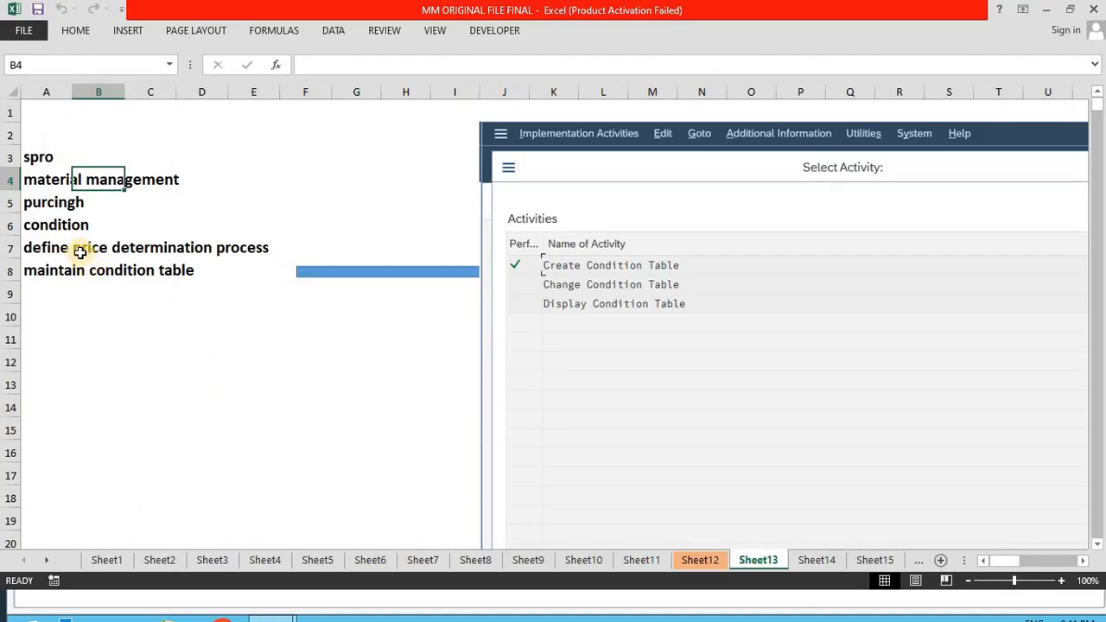
Check the path's condition entry in the Excel notes and expand the Conditions node under Purchasing in the SAP IMG.
{"action": "left_click", "coordinate": [55, 226]}
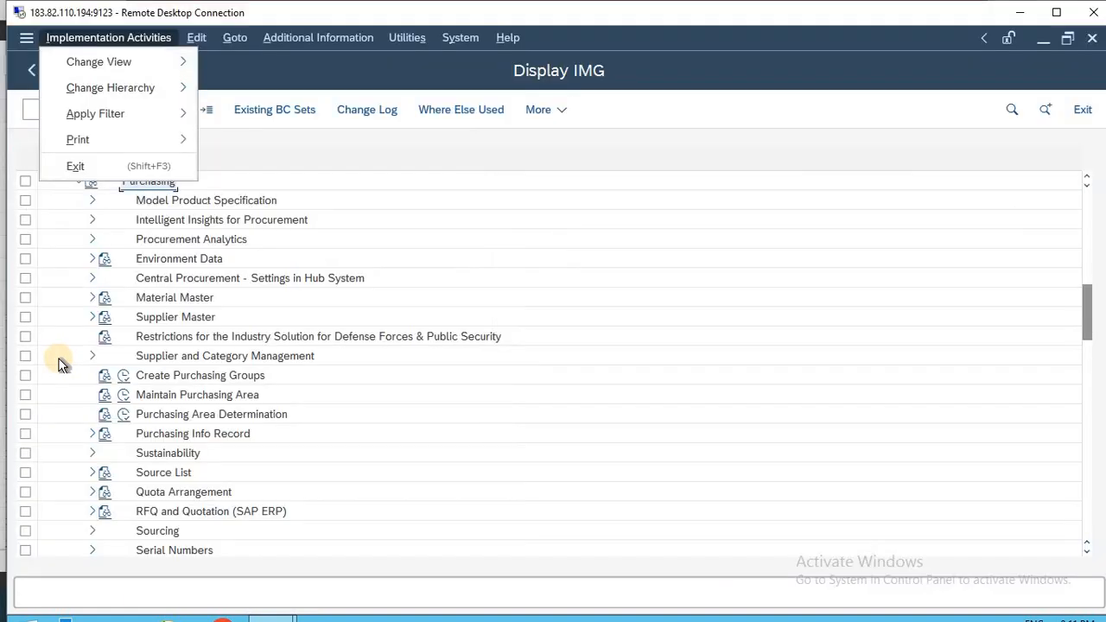
{"action": "left_click", "coordinate": [180, 413]}
{"action": "key", "text": "Down"}
{"action": "key", "text": "Down"}
{"action": "key", "text": "Down"}
{"action": "key", "text": "Down"}
{"action": "key", "text": "Down"}
{"action": "key", "text": "Down"}
{"action": "key", "text": "Down"}
{"action": "key", "text": "Down"}
{"action": "key", "text": "Down"}
{"action": "key", "text": "Down"}
{"action": "key", "text": "Down"}
{"action": "key", "text": "Down"}
{"action": "key", "text": "Down"}
{"action": "key", "text": "Down"}
{"action": "key", "text": "Down"}
{"action": "key", "text": "Down"}
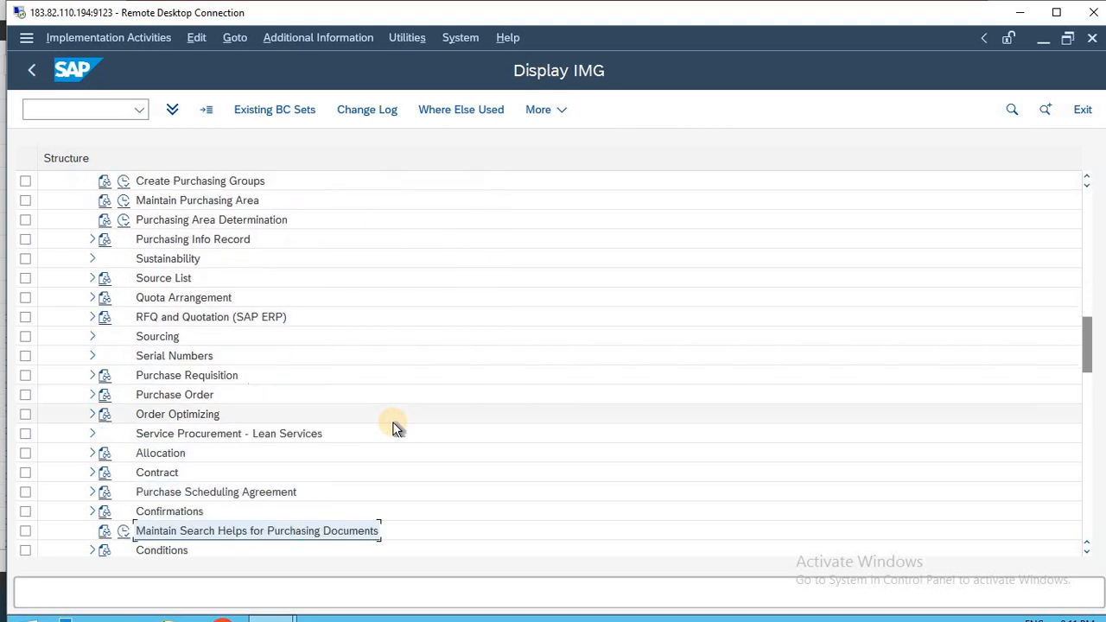
{"action": "key", "text": "Up"}
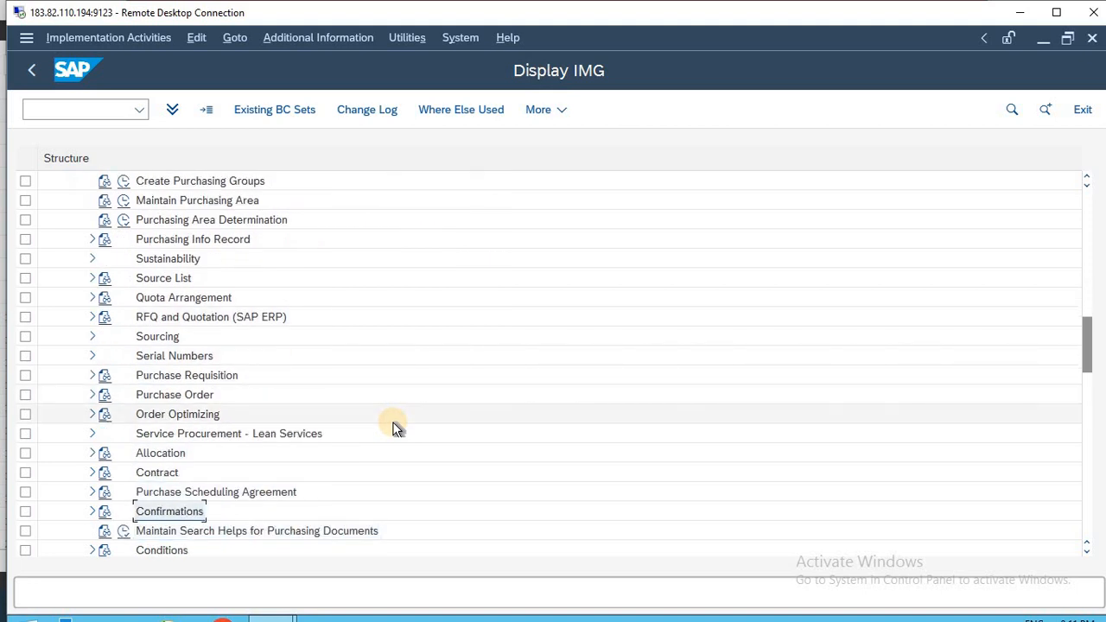
{"action": "key", "text": "Down"}
{"action": "key", "text": "Down"}
{"action": "key", "text": "Down"}
{"action": "key", "text": "Down"}
{"action": "key", "text": "Down"}
{"action": "key", "text": "Up"}
{"action": "key", "text": "Up"}
{"action": "key", "text": "Up"}
{"action": "key", "text": "Up"}
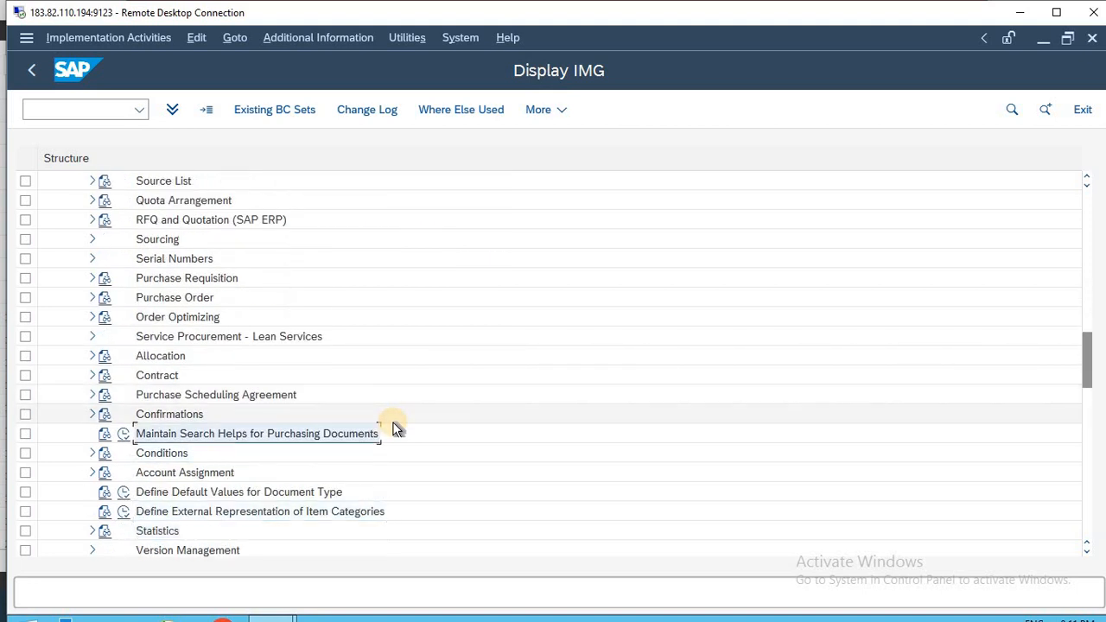
{"action": "key", "text": "Down"}
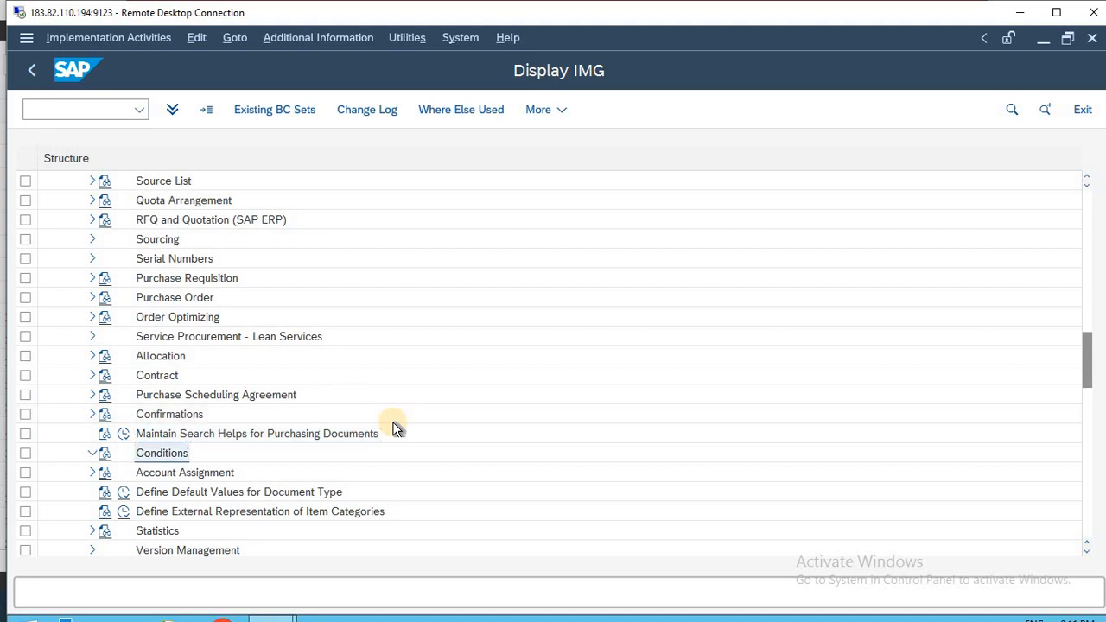
{"action": "key", "text": "Right"}
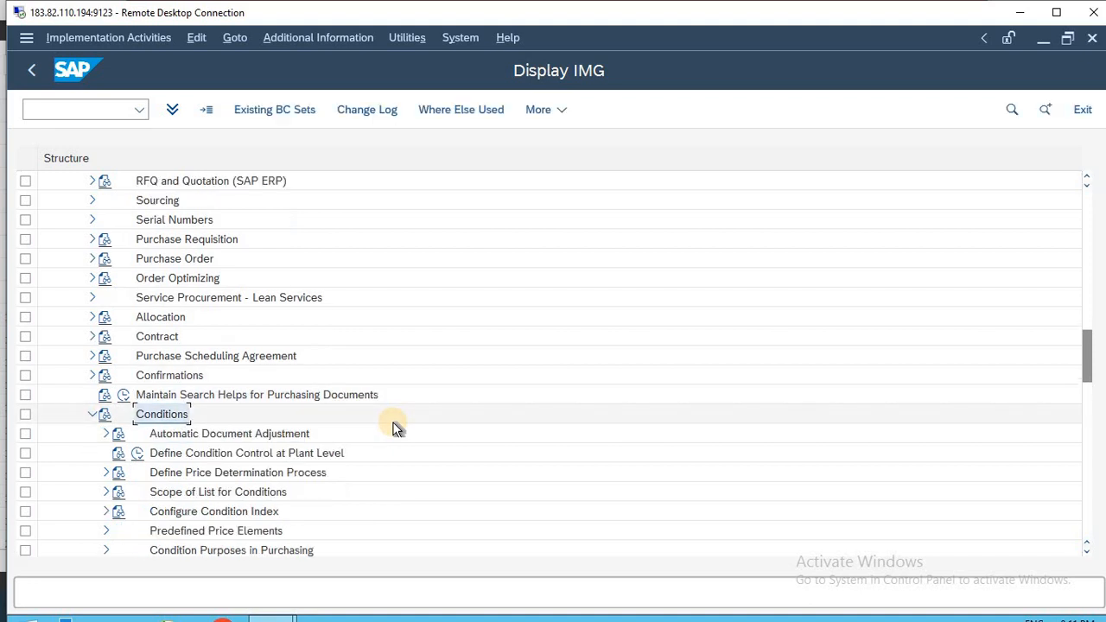
Check the path once more in the Excel notes and expand Define Price Determination Process under Conditions in the SAP IMG.
{"action": "key", "text": "alt+Tab"}
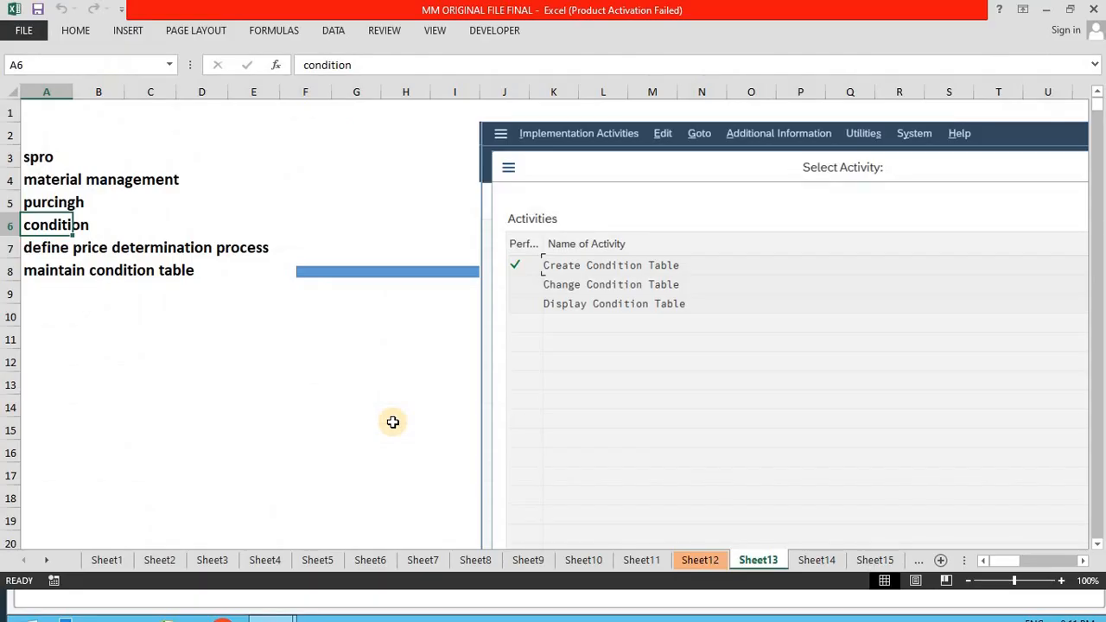
{"action": "key", "text": "alt+Tab"}
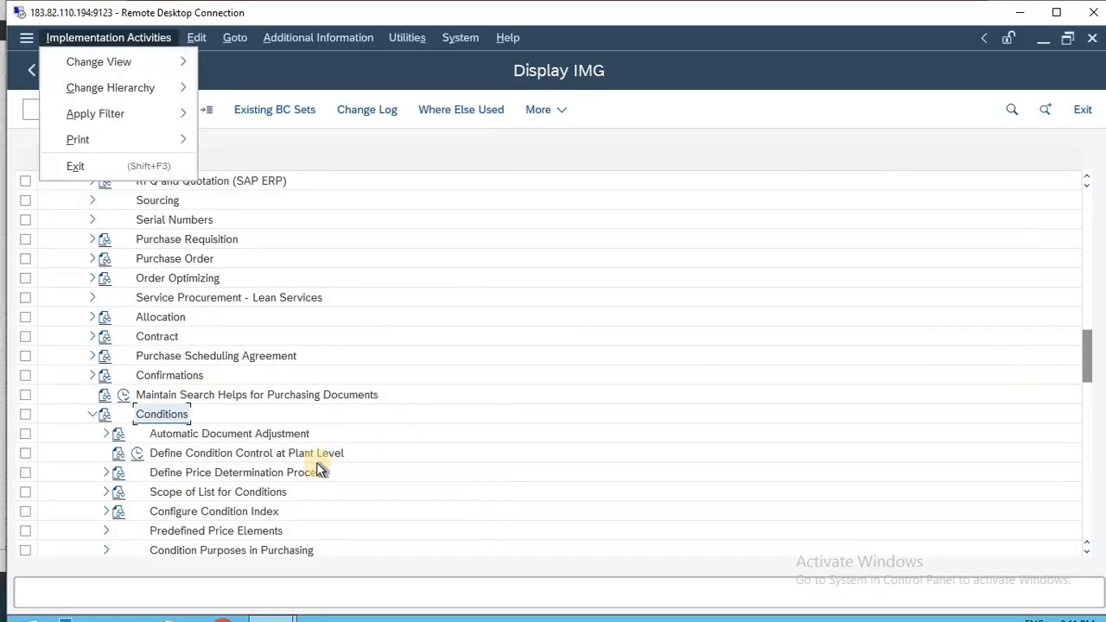
{"action": "left_click", "coordinate": [261, 475]}
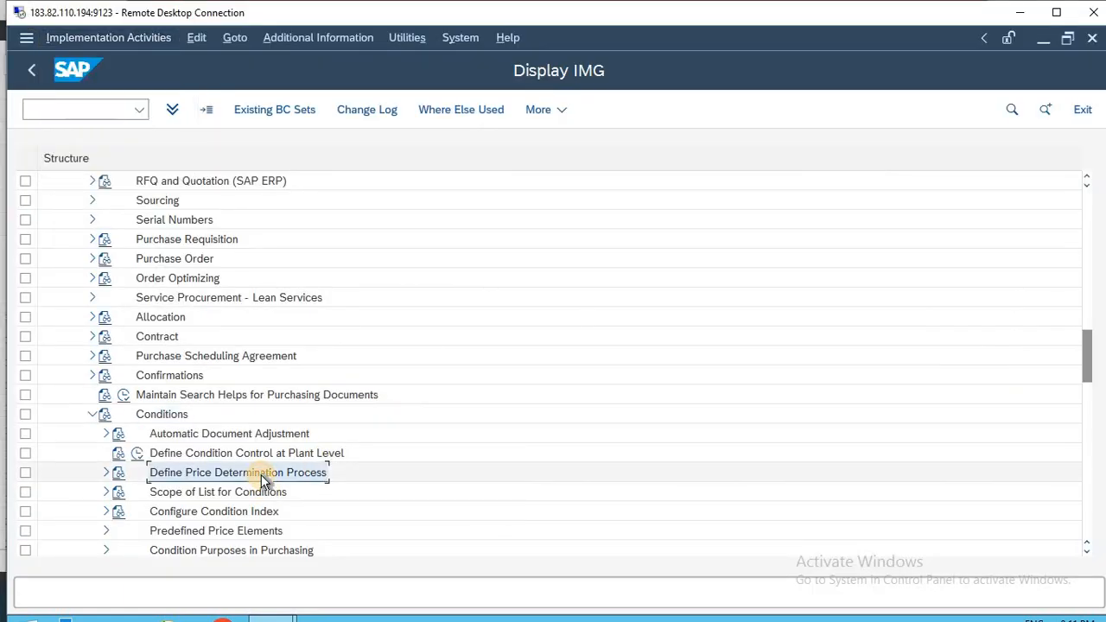
{"action": "key", "text": "Right"}
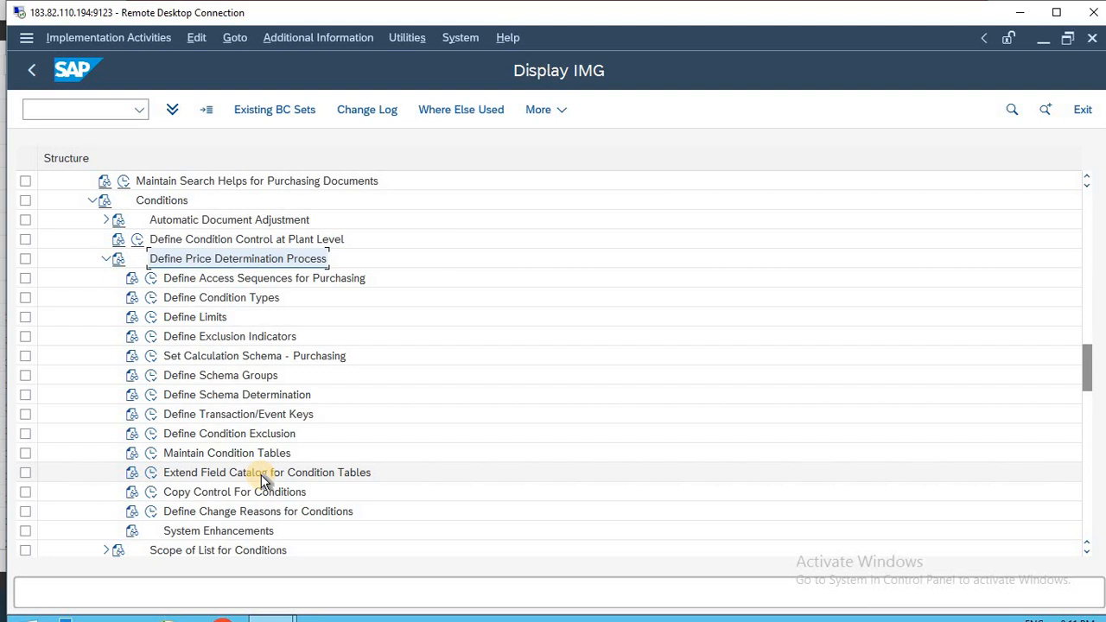
Check the final path entry in the Excel notes and open Maintain Condition Tables under Define Price Determination Process in the SAP IMG.
{"action": "key", "text": "alt+Tab"}
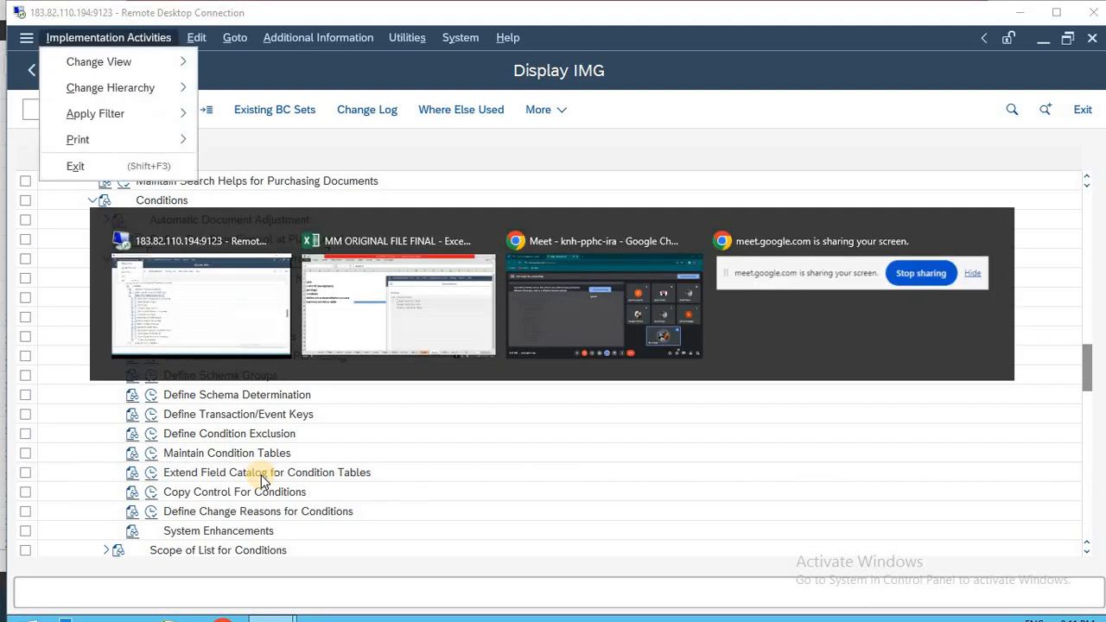
{"action": "left_click", "coordinate": [261, 475]}
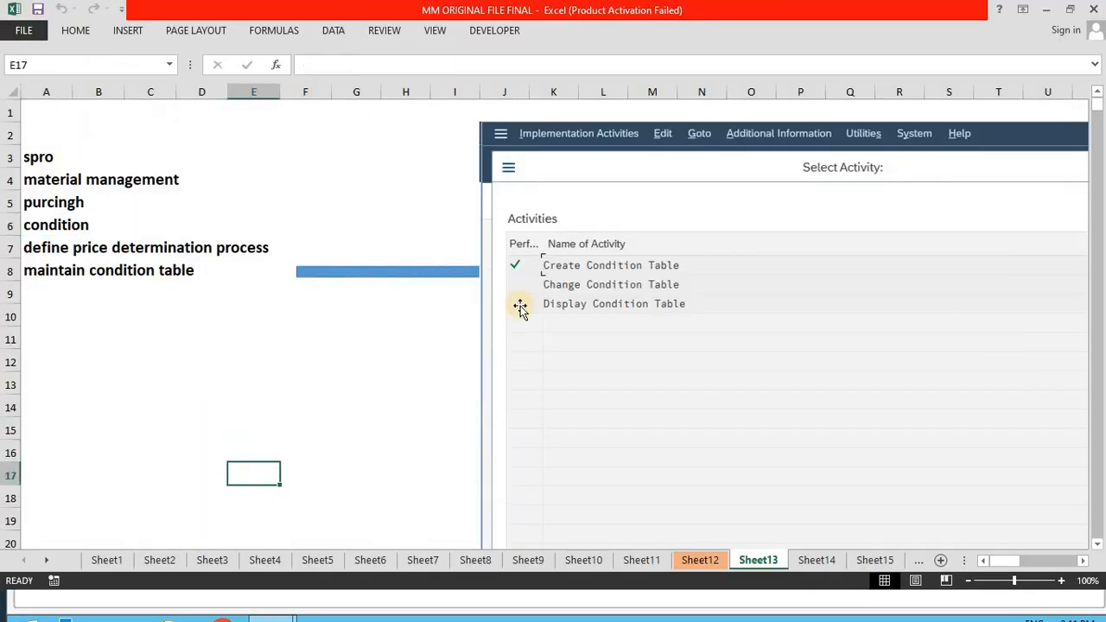
{"action": "key", "text": "alt+Tab"}
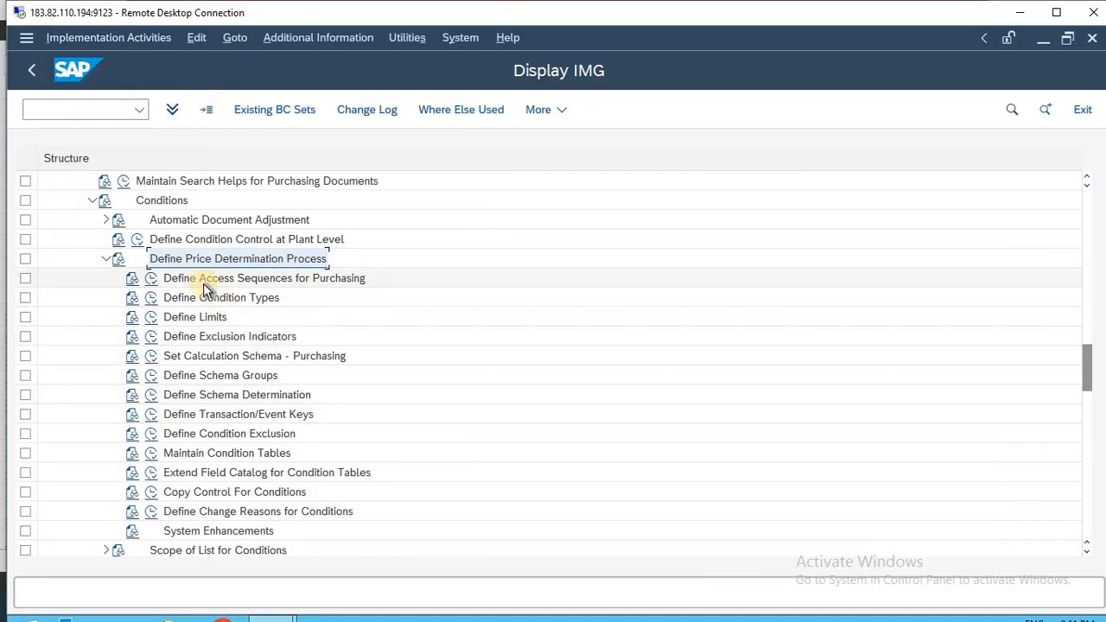
{"action": "left_click", "coordinate": [198, 282]}
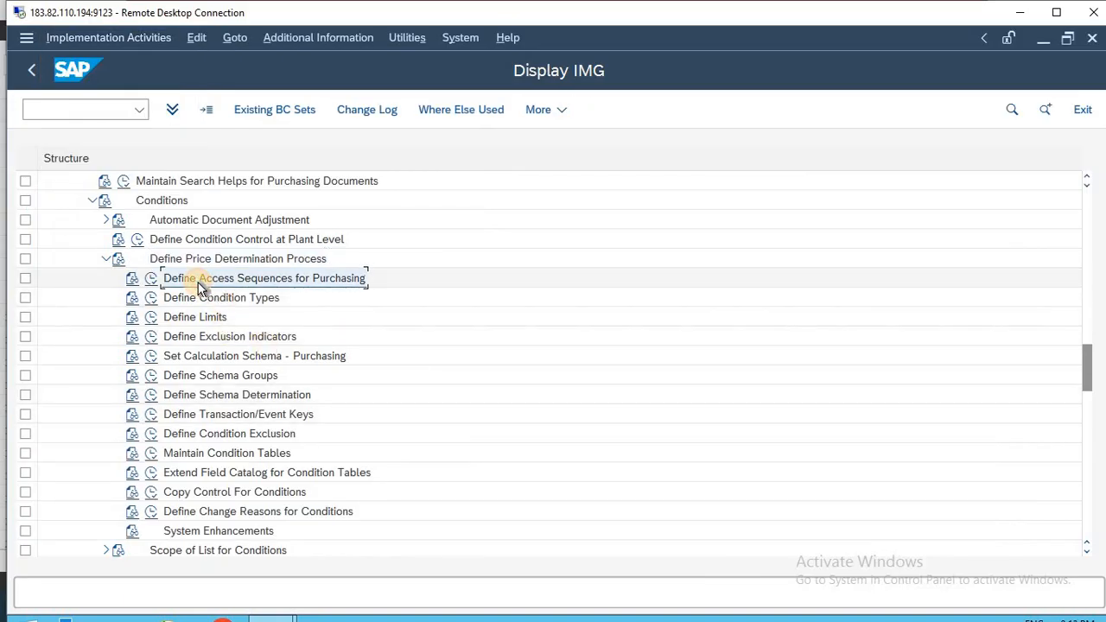
{"action": "key", "text": "alt+Tab"}
{"action": "key", "text": "alt+Tab"}
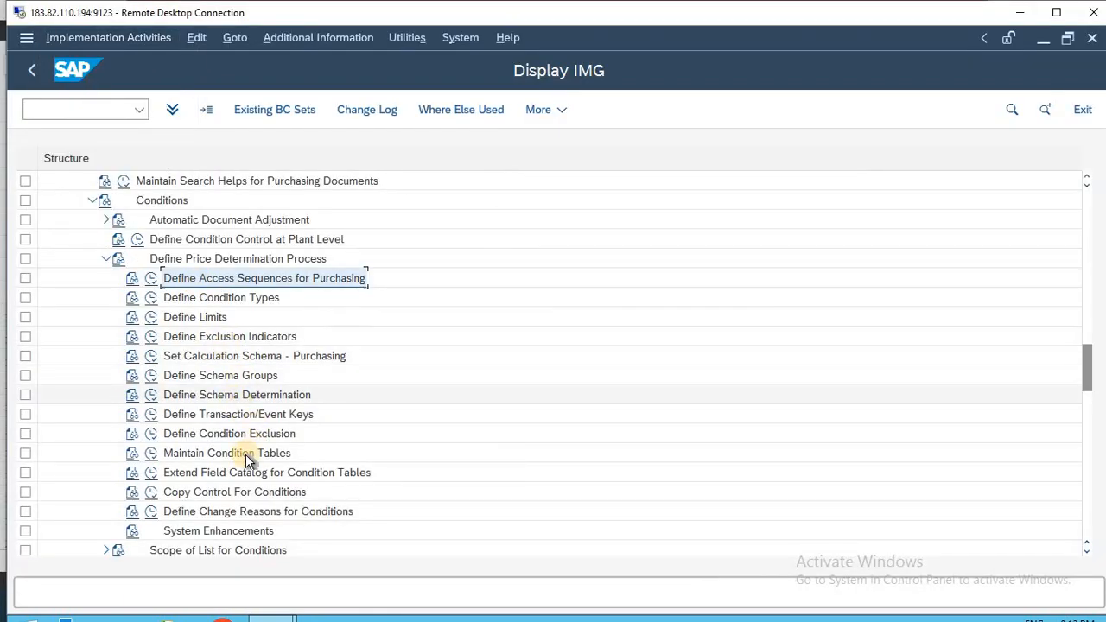
{"action": "left_click", "coordinate": [180, 456]}
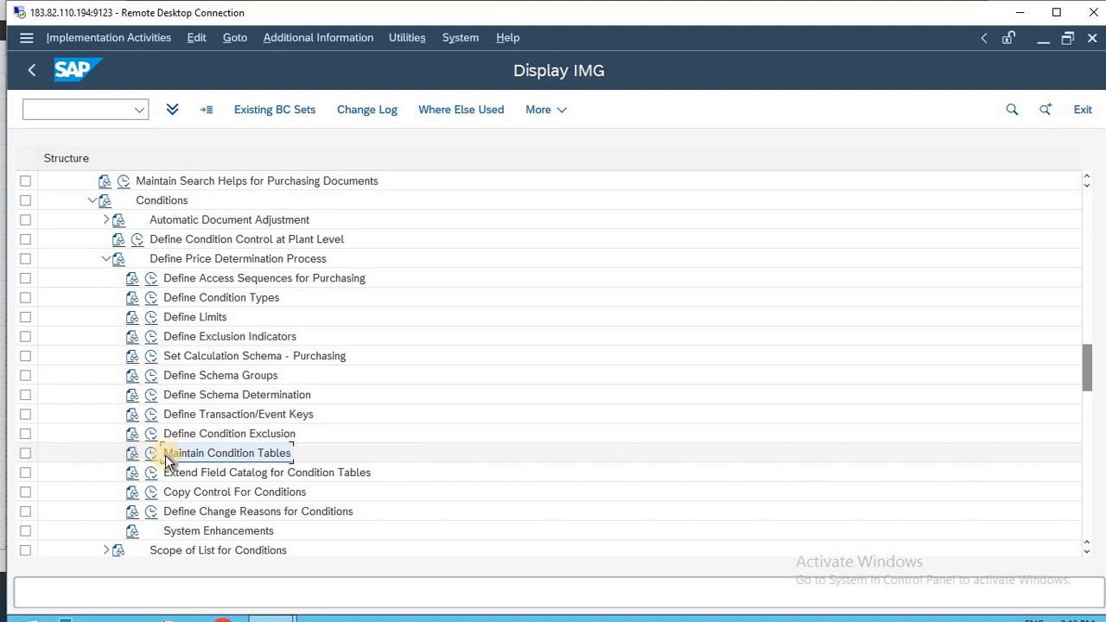
{"action": "left_click", "coordinate": [151, 454]}
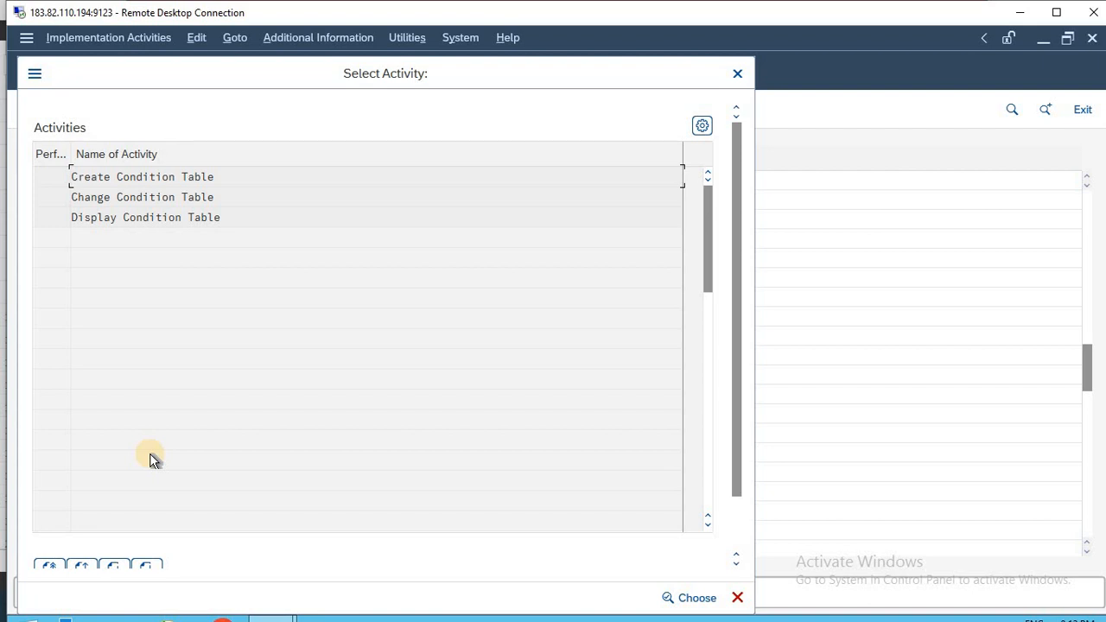
Start the Create Condition Table activity from the list of condition table activities.
{"action": "left_click", "coordinate": [73, 196]}
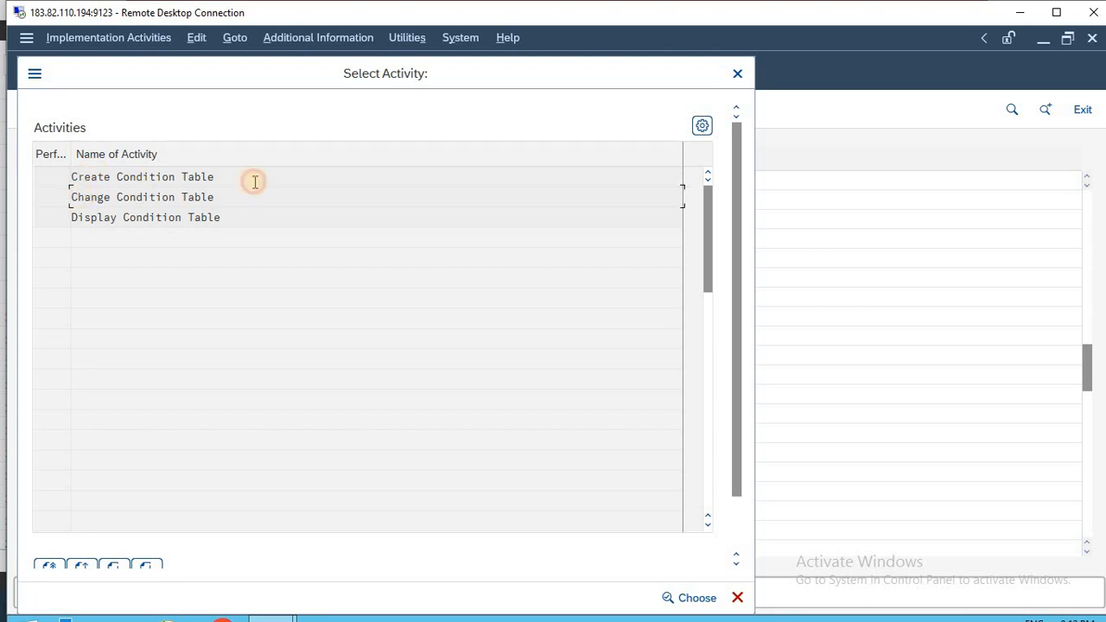
{"action": "left_click_drag", "start_coordinate": [73, 196], "coordinate": [255, 183]}
{"action": "left_click_drag", "start_coordinate": [73, 219], "coordinate": [216, 210]}
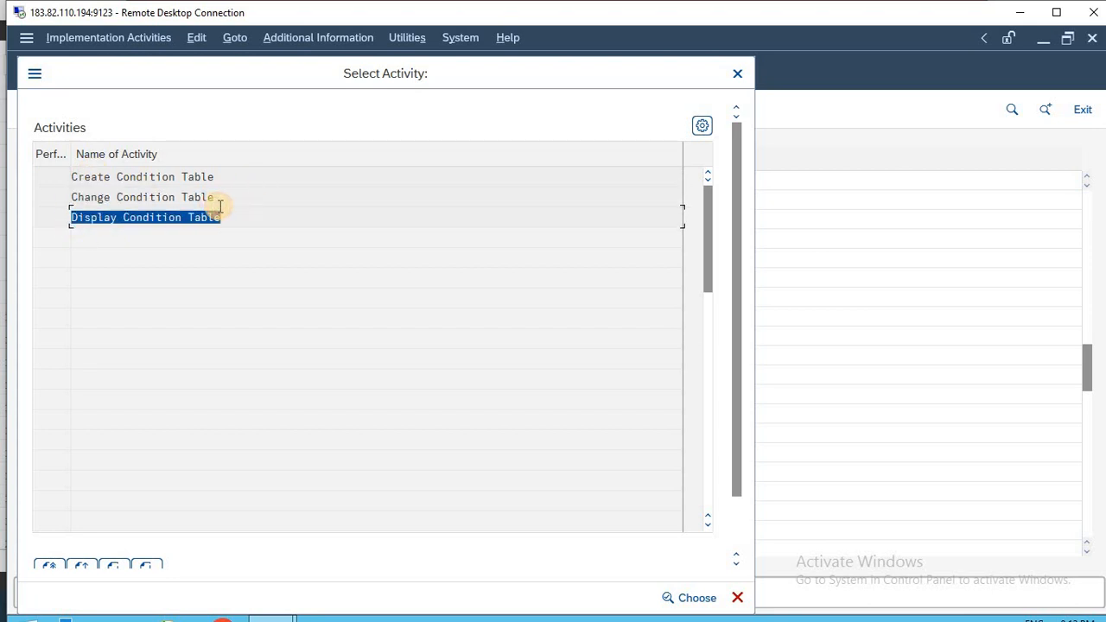
{"action": "double_click", "coordinate": [135, 178]}
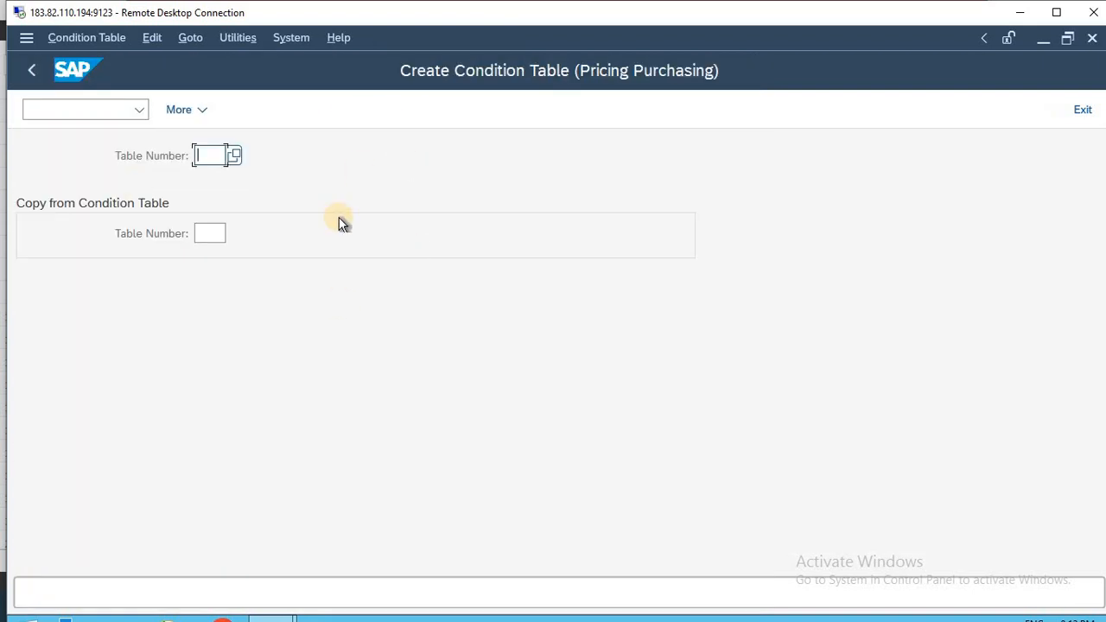
Examine the table number example in the Excel notes on Sheet13 and return to the Create Condition Table screen in SAP.
{"action": "key", "text": "alt+Tab"}
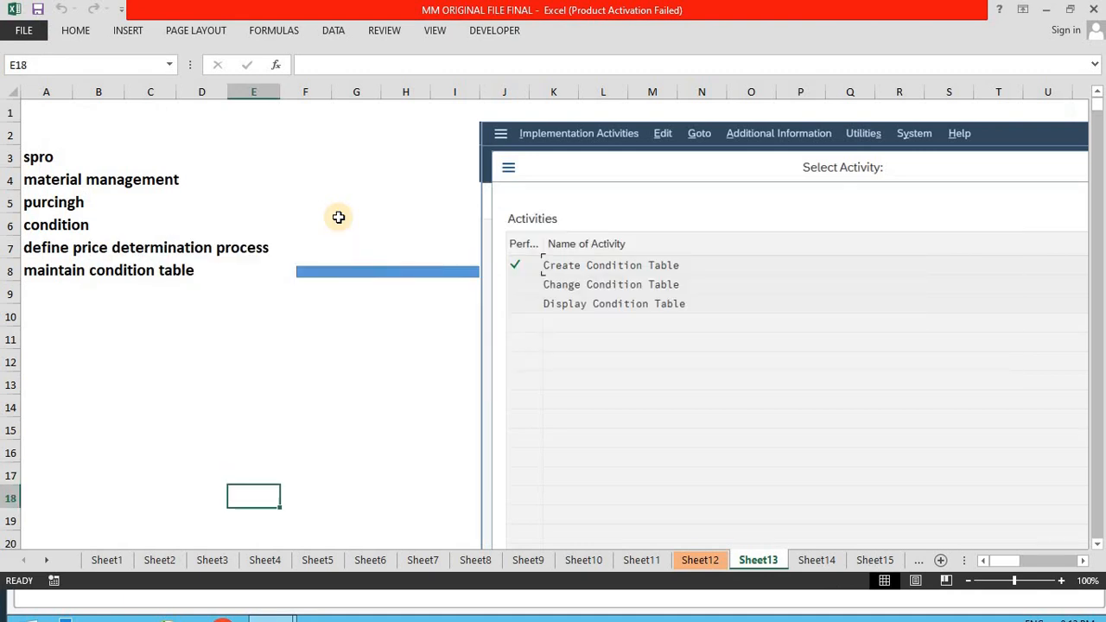
{"action": "scroll", "coordinate": [338, 217], "scroll_direction": "down", "scroll_amount": 7}
{"action": "key", "text": "Right"}
{"action": "key", "text": "Right"}
{"action": "key", "text": "Right"}
{"action": "key", "text": "Right"}
{"action": "key", "text": "Right"}
{"action": "key", "text": "Right"}
{"action": "key", "text": "Right"}
{"action": "key", "text": "Right"}
{"action": "key", "text": "Right"}
{"action": "key", "text": "Right"}
{"action": "key", "text": "Right"}
{"action": "key", "text": "Right"}
{"action": "key", "text": "Right"}
{"action": "key", "text": "Right"}
{"action": "key", "text": "Right"}
{"action": "key", "text": "Right"}
{"action": "key", "text": "Right"}
{"action": "key", "text": "Right"}
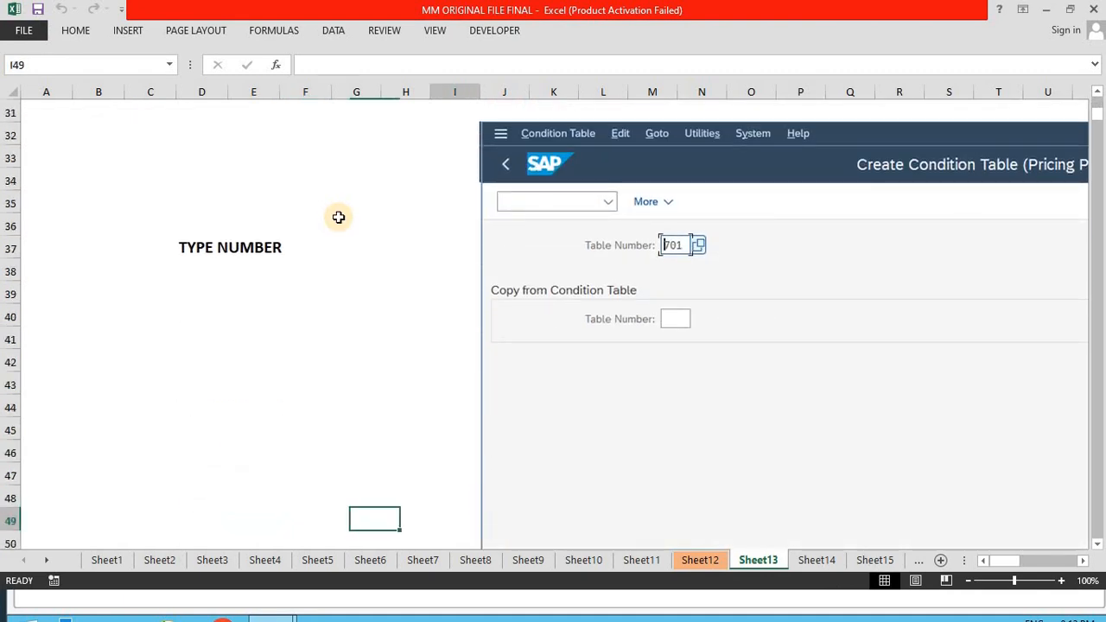
{"action": "key", "text": "Right"}
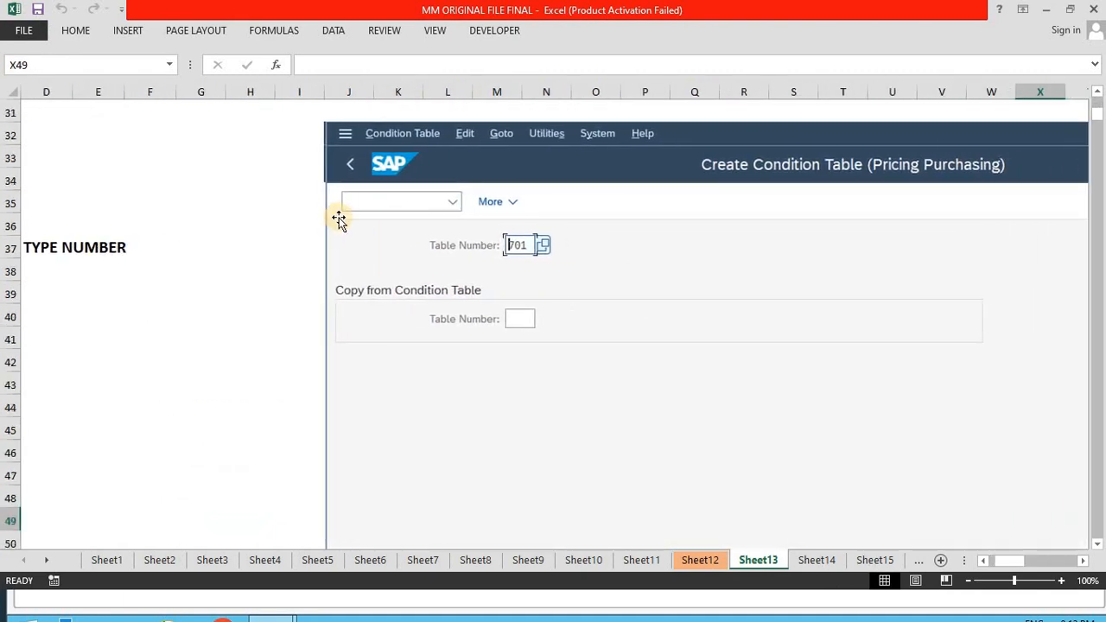
{"action": "left_click", "coordinate": [271, 346]}
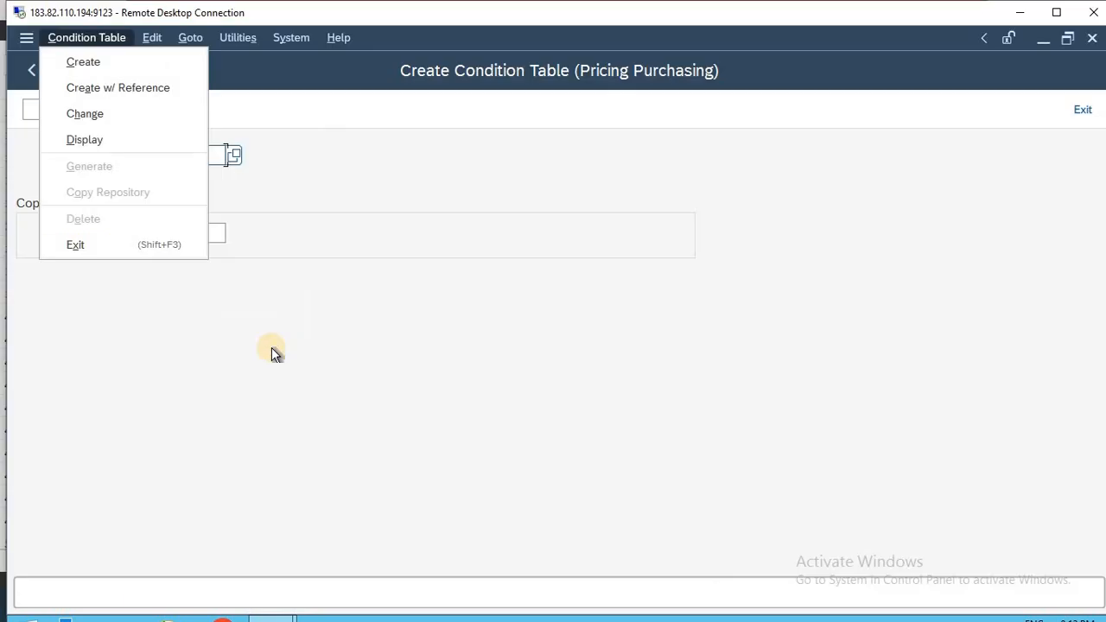
{"action": "left_click", "coordinate": [271, 347]}
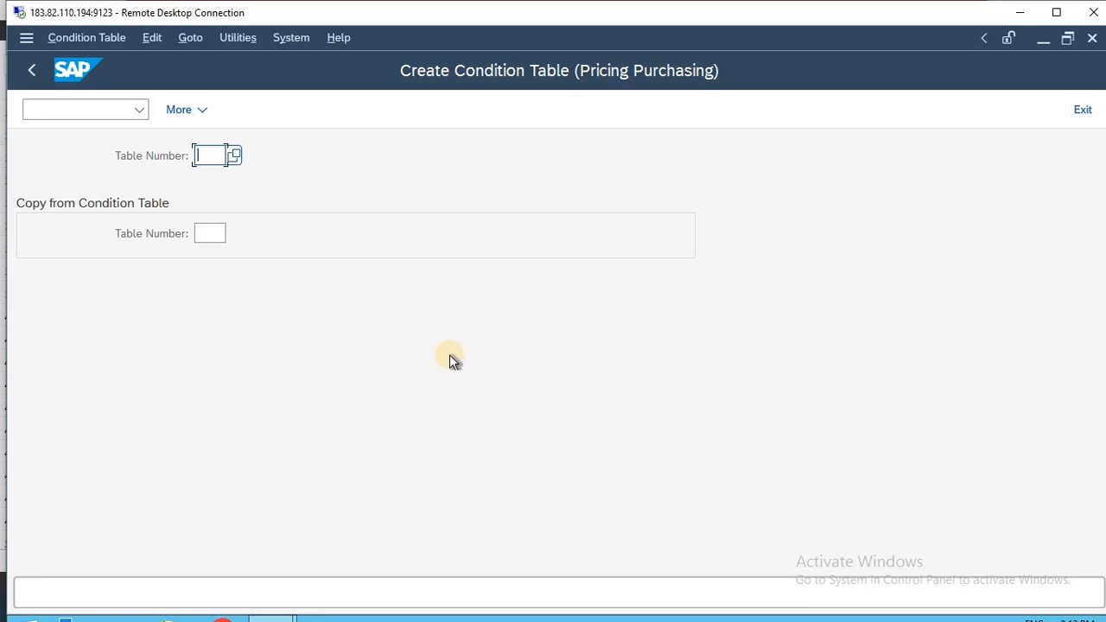
Try 189 and 786 as the number of the new condition table.
{"action": "type", "text": "189"}
{"action": "key", "text": "Return"}
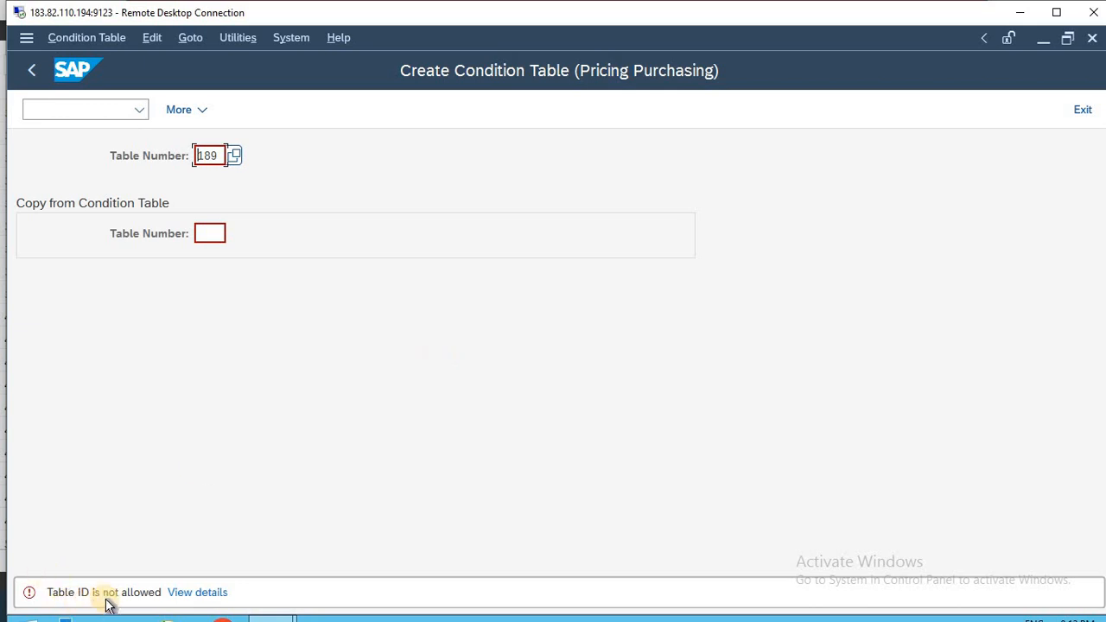
{"action": "double_click", "coordinate": [207, 156]}
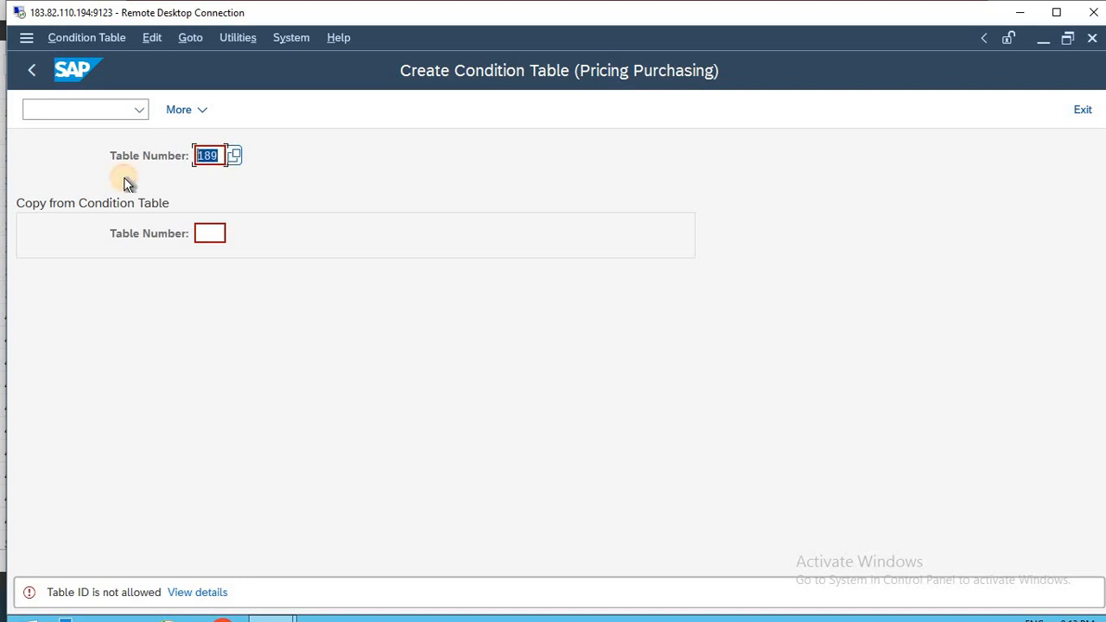
{"action": "type", "text": "786"}
{"action": "key", "text": "Return"}
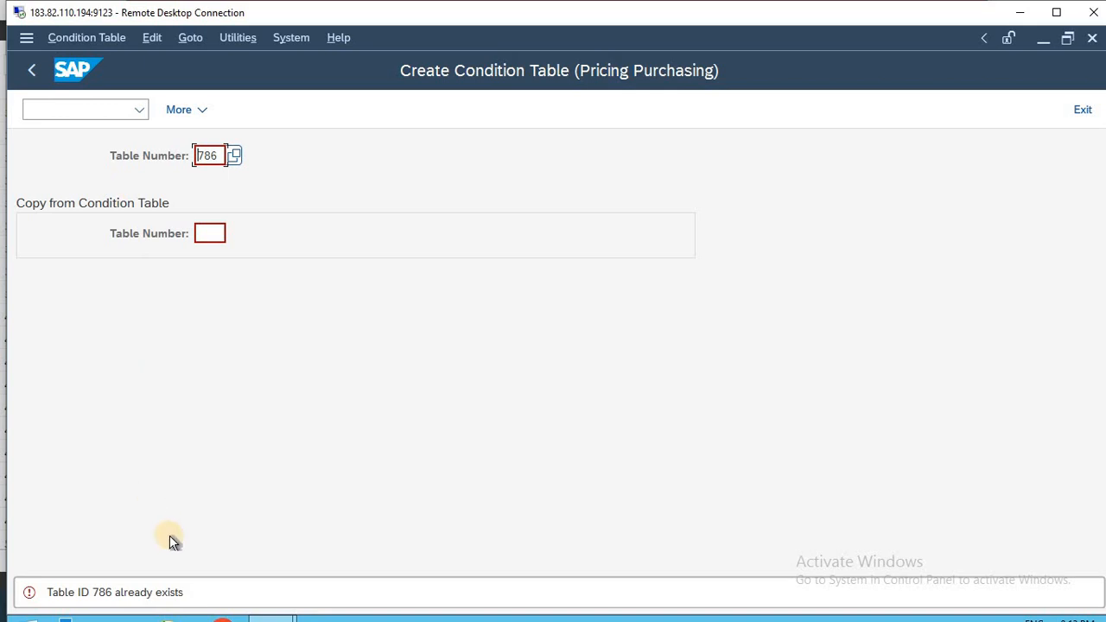
Replace the rejected number and try A58 as the number of the new condition table.
{"action": "key", "text": "Delete"}
{"action": "key", "text": "Delete"}
{"action": "key", "text": "Delete"}
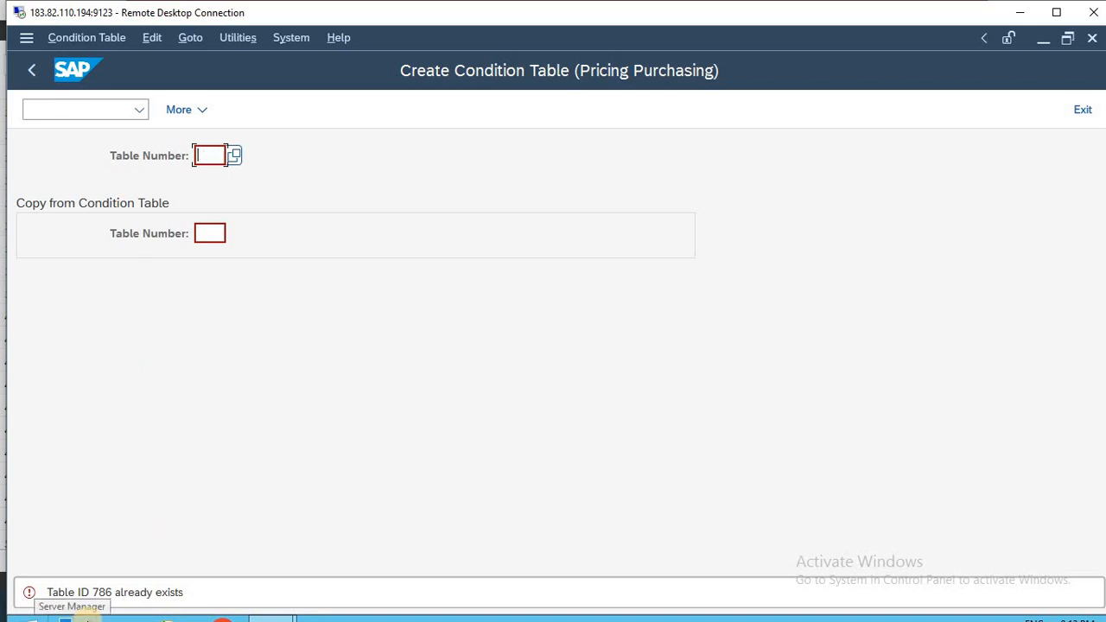
{"action": "type", "text": "A58"}
{"action": "key", "text": "Return"}
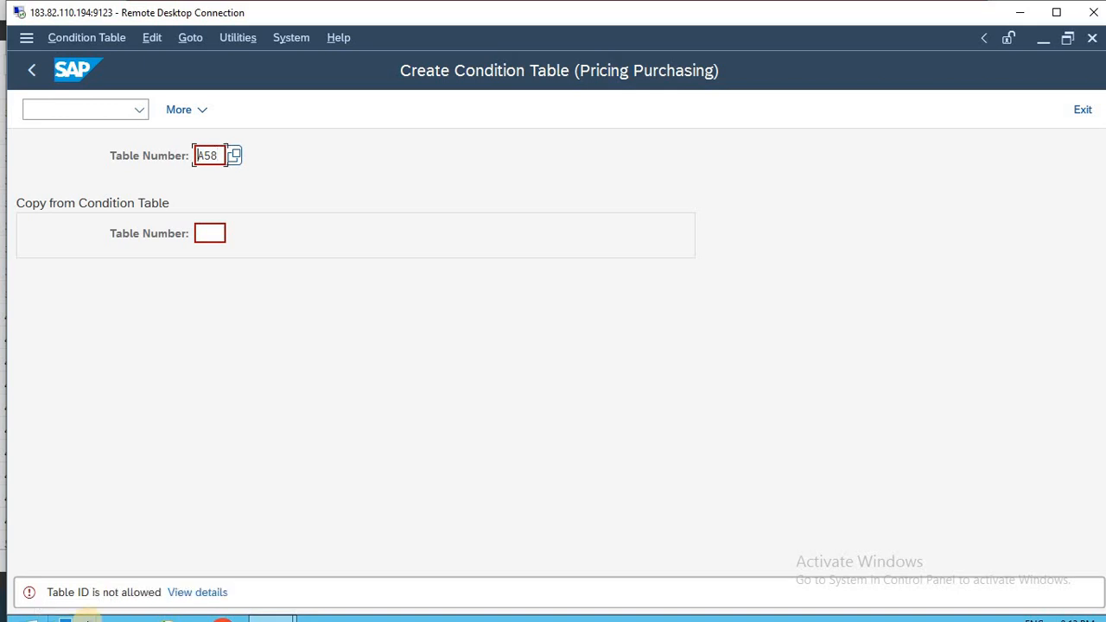
Look through the existing condition table numbers to the end of the list and try 999 for the new table.
{"action": "left_click", "coordinate": [233, 156]}
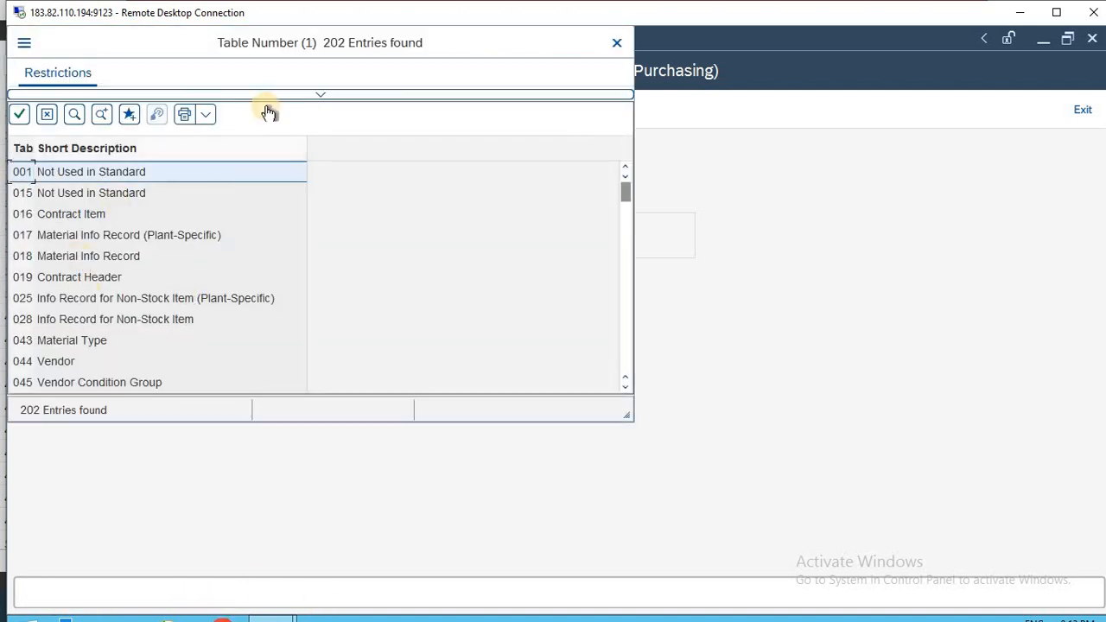
{"action": "left_click_drag", "start_coordinate": [158, 48], "coordinate": [465, 103]}
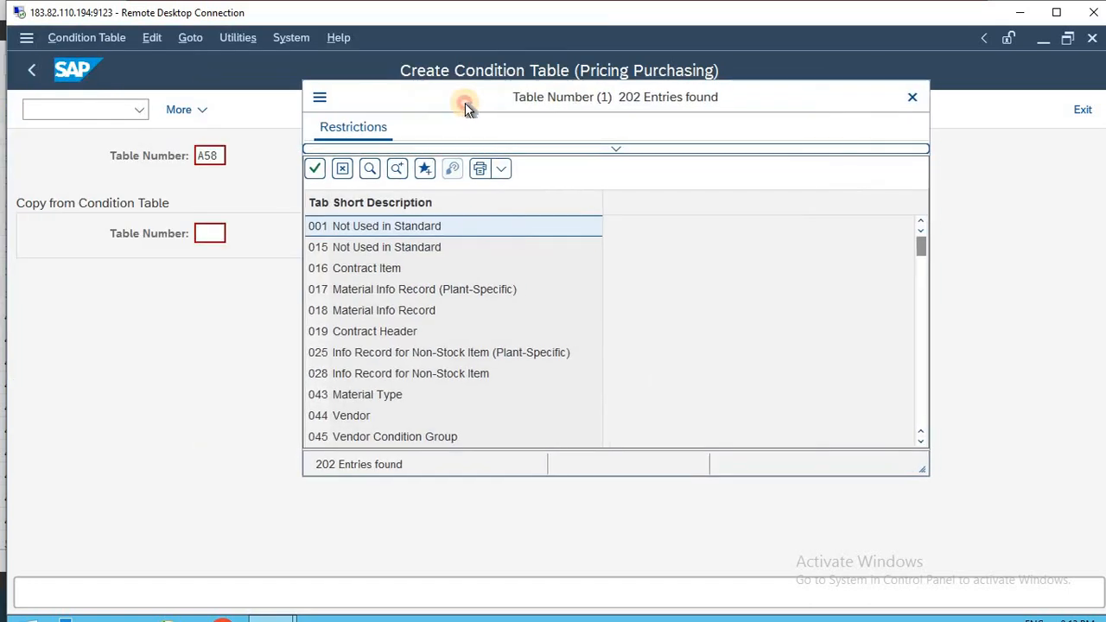
{"action": "key", "text": "Down"}
{"action": "key", "text": "Down"}
{"action": "key", "text": "Down"}
{"action": "key", "text": "Down"}
{"action": "key", "text": "Down"}
{"action": "key", "text": "Down"}
{"action": "key", "text": "Down"}
{"action": "key", "text": "Down"}
{"action": "key", "text": "Down"}
{"action": "key", "text": "Down"}
{"action": "key", "text": "Down"}
{"action": "key", "text": "Down"}
{"action": "key", "text": "Down"}
{"action": "key", "text": "Down"}
{"action": "key", "text": "Down"}
{"action": "key", "text": "Down"}
{"action": "key", "text": "Down"}
{"action": "key", "text": "Down"}
{"action": "key", "text": "Down"}
{"action": "key", "text": "Down"}
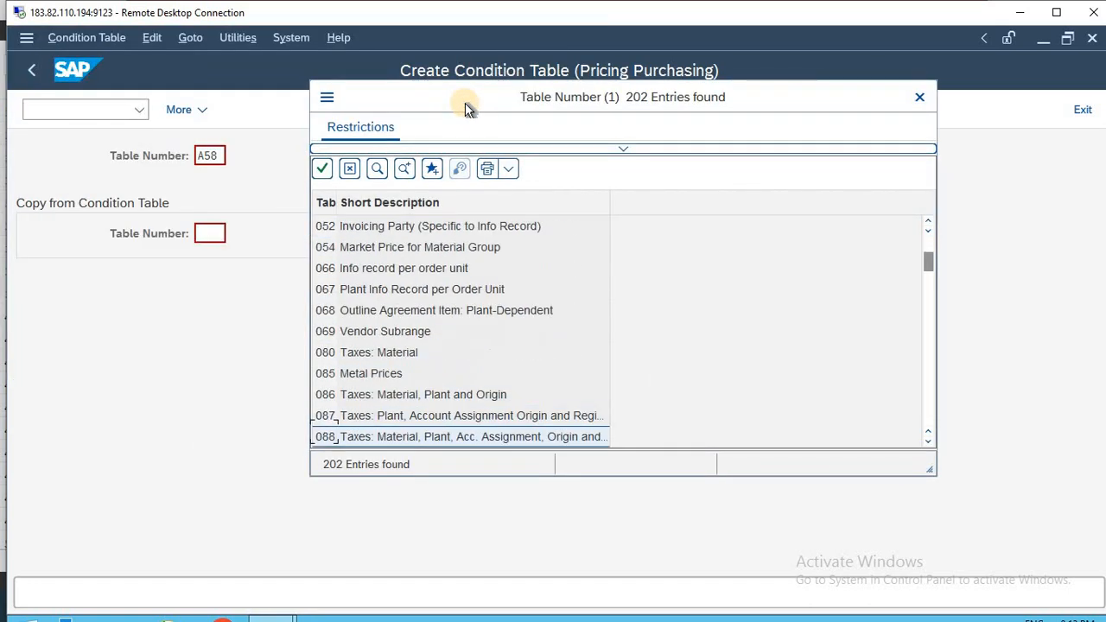
{"action": "key", "text": "Down"}
{"action": "key", "text": "Down"}
{"action": "key", "text": "Down"}
{"action": "key", "text": "Down"}
{"action": "key", "text": "Down"}
{"action": "key", "text": "Down"}
{"action": "key", "text": "Down"}
{"action": "key", "text": "Down"}
{"action": "key", "text": "Down"}
{"action": "key", "text": "Down"}
{"action": "key", "text": "Down"}
{"action": "key", "text": "Down"}
{"action": "key", "text": "Down"}
{"action": "key", "text": "Down"}
{"action": "key", "text": "Down"}
{"action": "key", "text": "Down"}
{"action": "key", "text": "Down"}
{"action": "key", "text": "Down"}
{"action": "key", "text": "Down"}
{"action": "key", "text": "Down"}
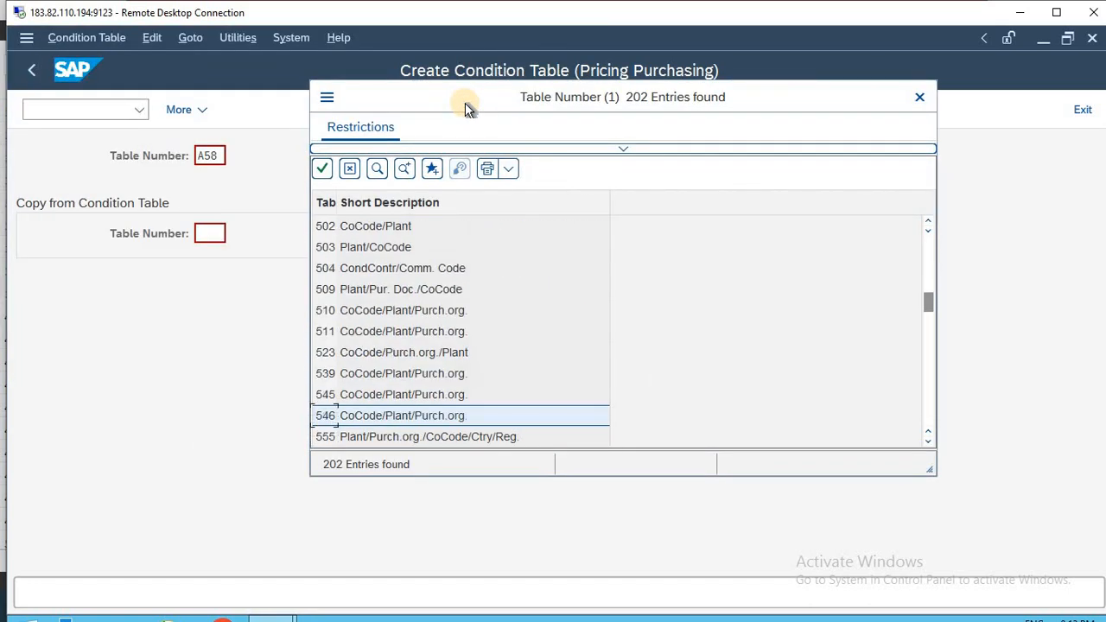
{"action": "key", "text": "Down"}
{"action": "key", "text": "Down"}
{"action": "key", "text": "Down"}
{"action": "key", "text": "Down"}
{"action": "key", "text": "Down"}
{"action": "key", "text": "Down"}
{"action": "key", "text": "Down"}
{"action": "key", "text": "Down"}
{"action": "key", "text": "Down"}
{"action": "key", "text": "Down"}
{"action": "key", "text": "Down"}
{"action": "key", "text": "Down"}
{"action": "key", "text": "Down"}
{"action": "key", "text": "Down"}
{"action": "key", "text": "Down"}
{"action": "key", "text": "Down"}
{"action": "key", "text": "Down"}
{"action": "key", "text": "Down"}
{"action": "key", "text": "Down"}
{"action": "key", "text": "Down"}
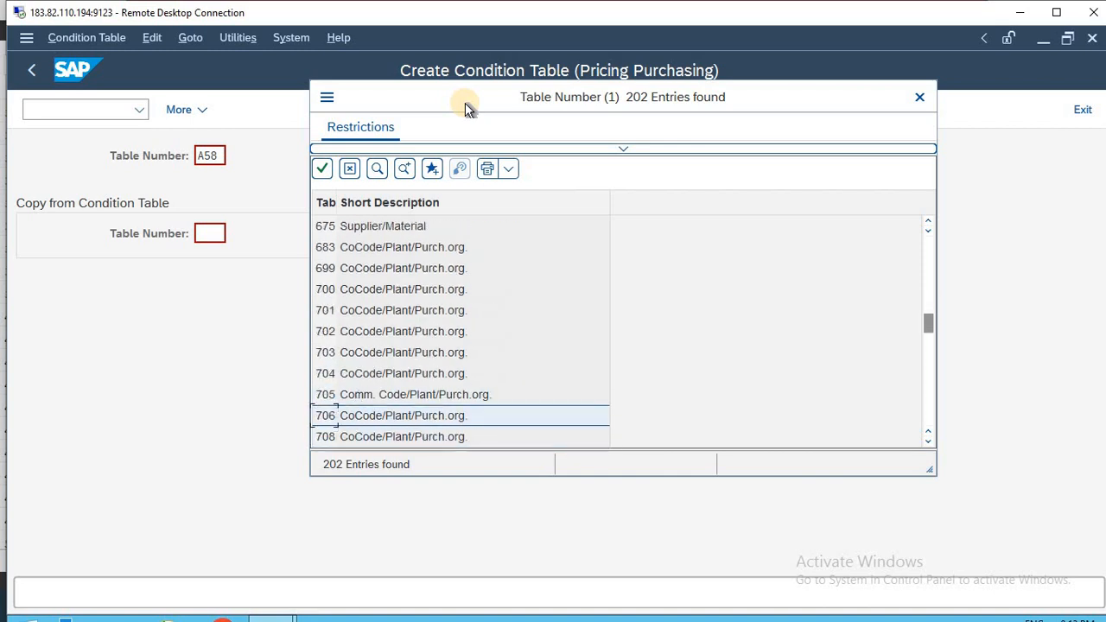
{"action": "key", "text": "Down"}
{"action": "key", "text": "Down"}
{"action": "key", "text": "Down"}
{"action": "key", "text": "Down"}
{"action": "key", "text": "Down"}
{"action": "key", "text": "Down"}
{"action": "key", "text": "Down"}
{"action": "key", "text": "Down"}
{"action": "key", "text": "Down"}
{"action": "key", "text": "Down"}
{"action": "key", "text": "Down"}
{"action": "key", "text": "Down"}
{"action": "key", "text": "Down"}
{"action": "key", "text": "Down"}
{"action": "key", "text": "Down"}
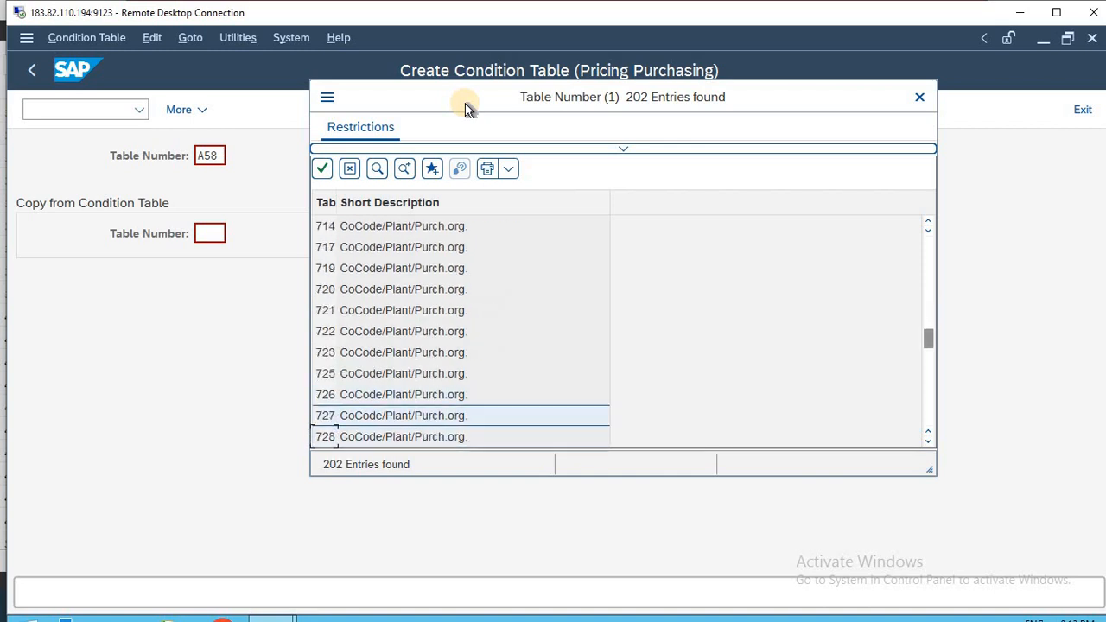
{"action": "key", "text": "Down"}
{"action": "key", "text": "Down"}
{"action": "key", "text": "Down"}
{"action": "key", "text": "Down"}
{"action": "key", "text": "Down"}
{"action": "key", "text": "Down"}
{"action": "key", "text": "Down"}
{"action": "key", "text": "Down"}
{"action": "key", "text": "Down"}
{"action": "key", "text": "Down"}
{"action": "key", "text": "Down"}
{"action": "key", "text": "Down"}
{"action": "key", "text": "Down"}
{"action": "key", "text": "Down"}
{"action": "key", "text": "Down"}
{"action": "key", "text": "Down"}
{"action": "key", "text": "Down"}
{"action": "key", "text": "Down"}
{"action": "key", "text": "Down"}
{"action": "key", "text": "Down"}
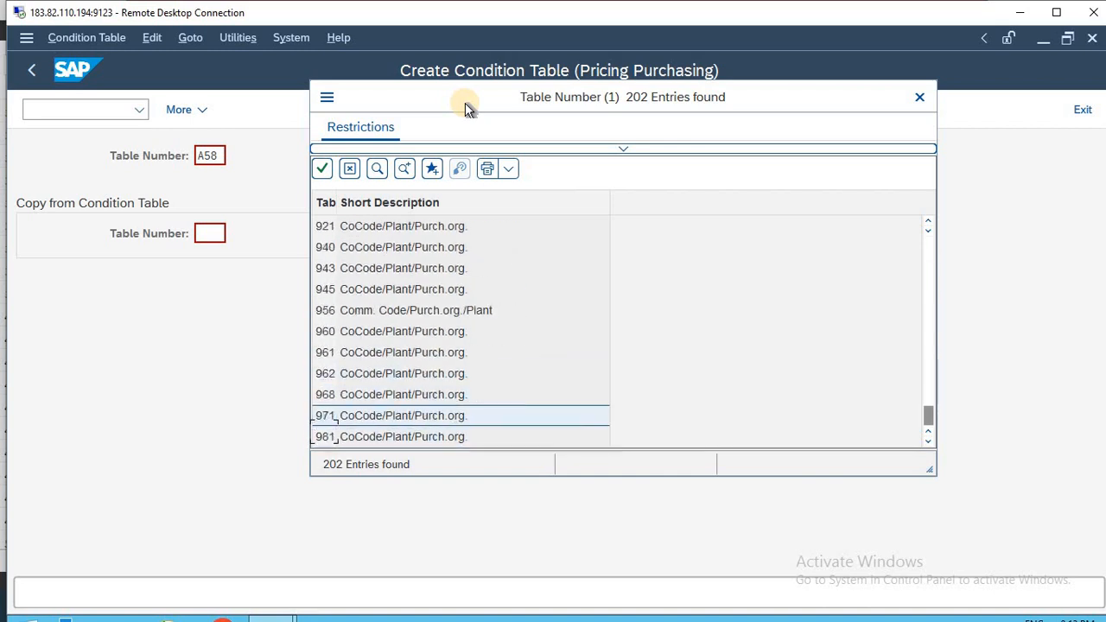
{"action": "key", "text": "Down"}
{"action": "key", "text": "Down"}
{"action": "key", "text": "Down"}
{"action": "key", "text": "Down"}
{"action": "key", "text": "Down"}
{"action": "key", "text": "Down"}
{"action": "key", "text": "Down"}
{"action": "key", "text": "Down"}
{"action": "key", "text": "Down"}
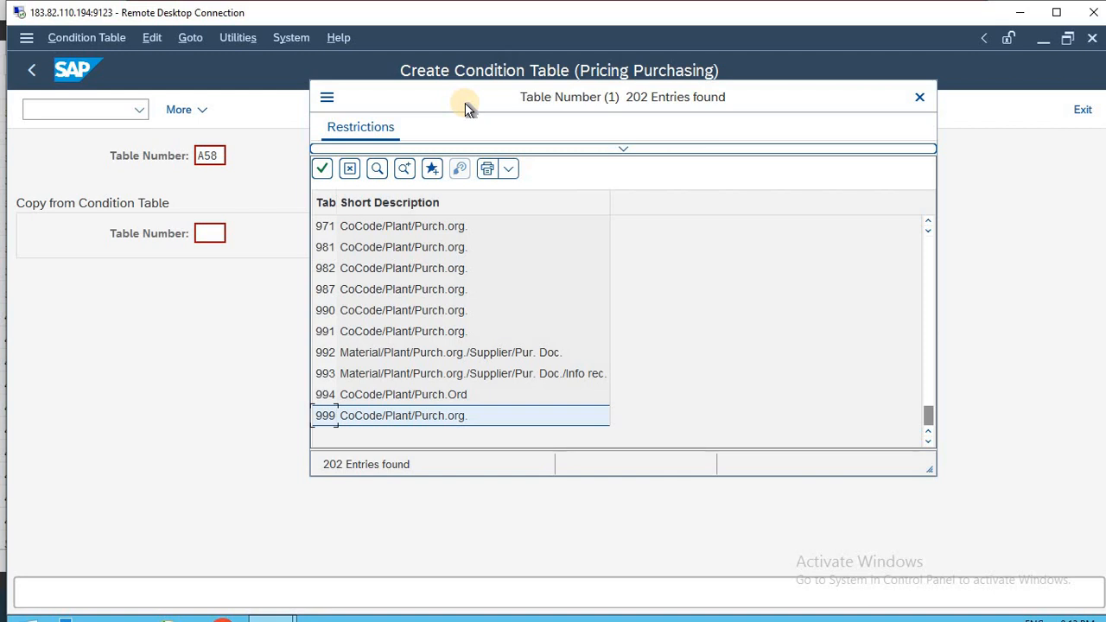
{"action": "key", "text": "Return"}
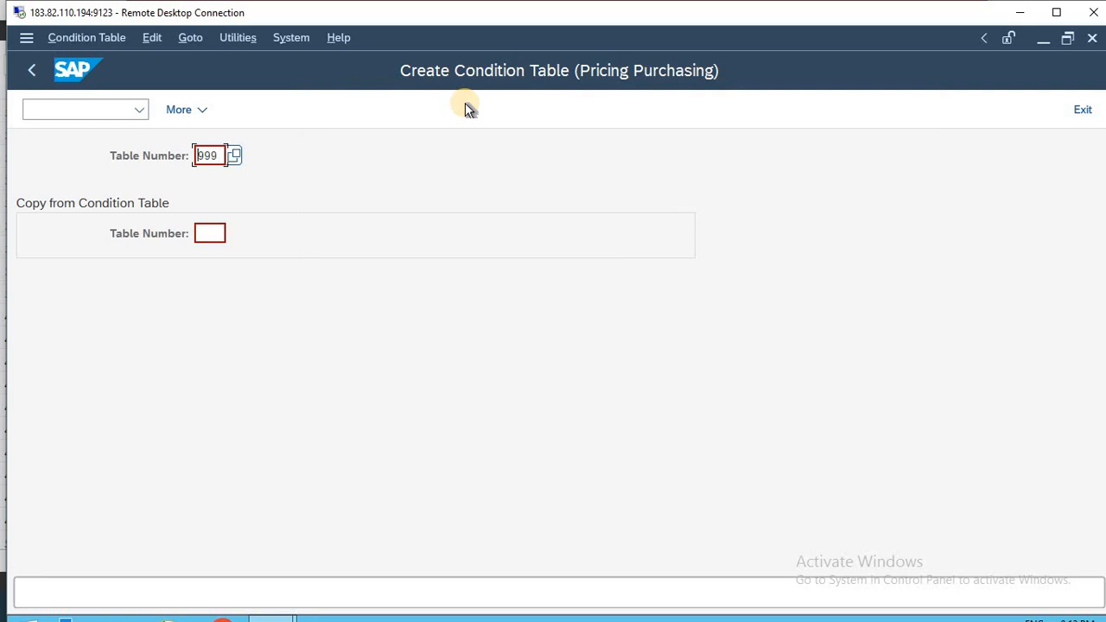
{"action": "key", "text": "Return"}
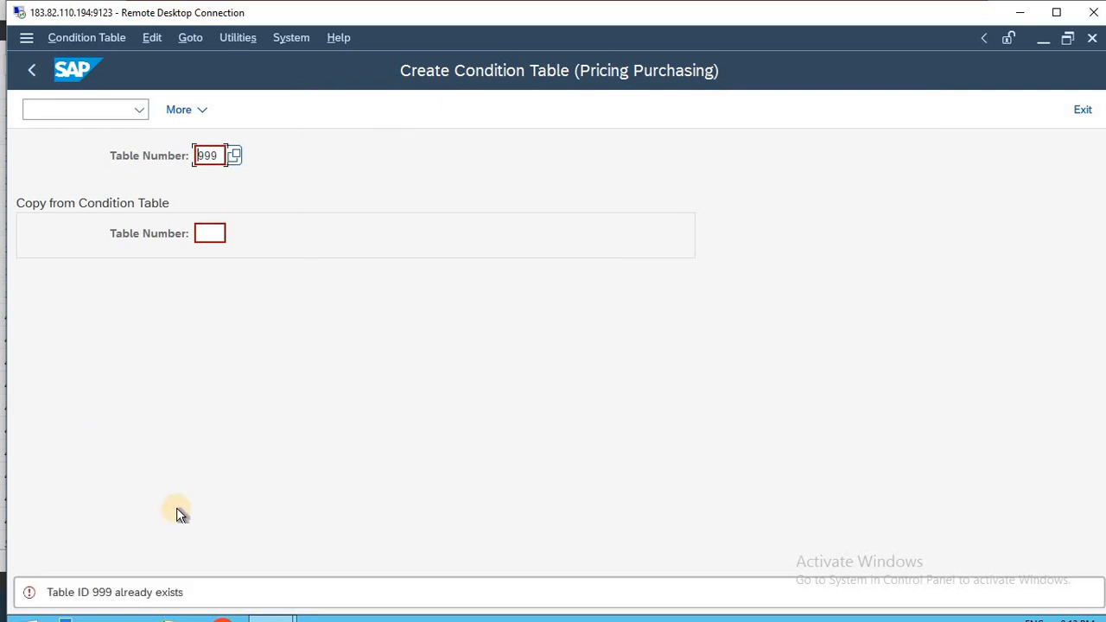
Set the new condition table's number to 745 and continue to its field overview.
{"action": "left_click_drag", "start_coordinate": [221, 152], "coordinate": [115, 204]}
{"action": "key", "text": "BackSpace"}
{"action": "type", "text": "745"}
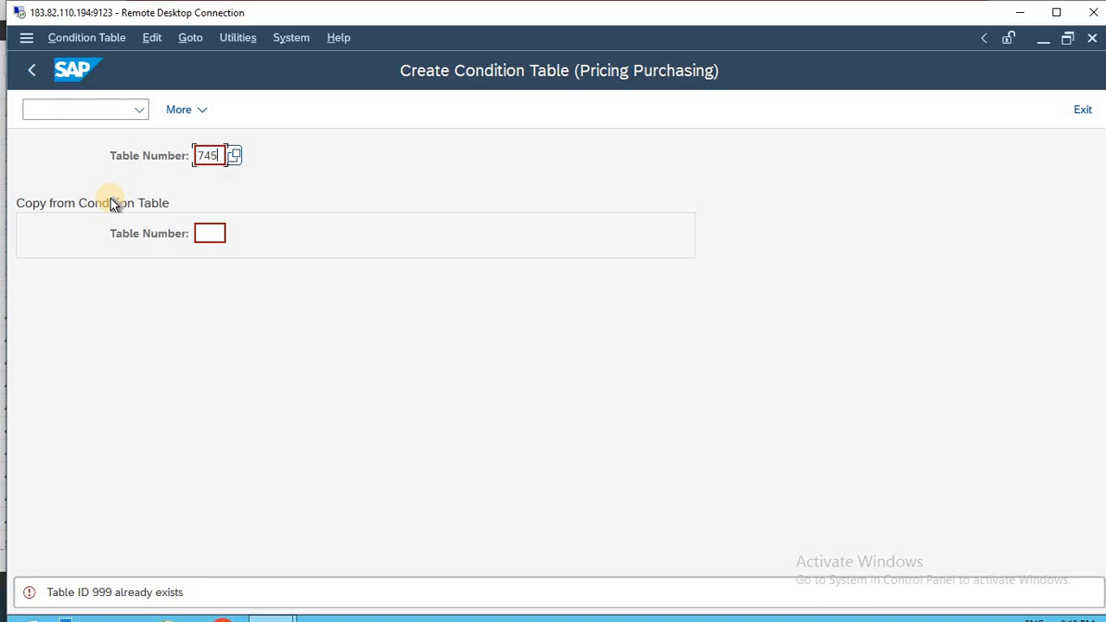
{"action": "key", "text": "Return"}
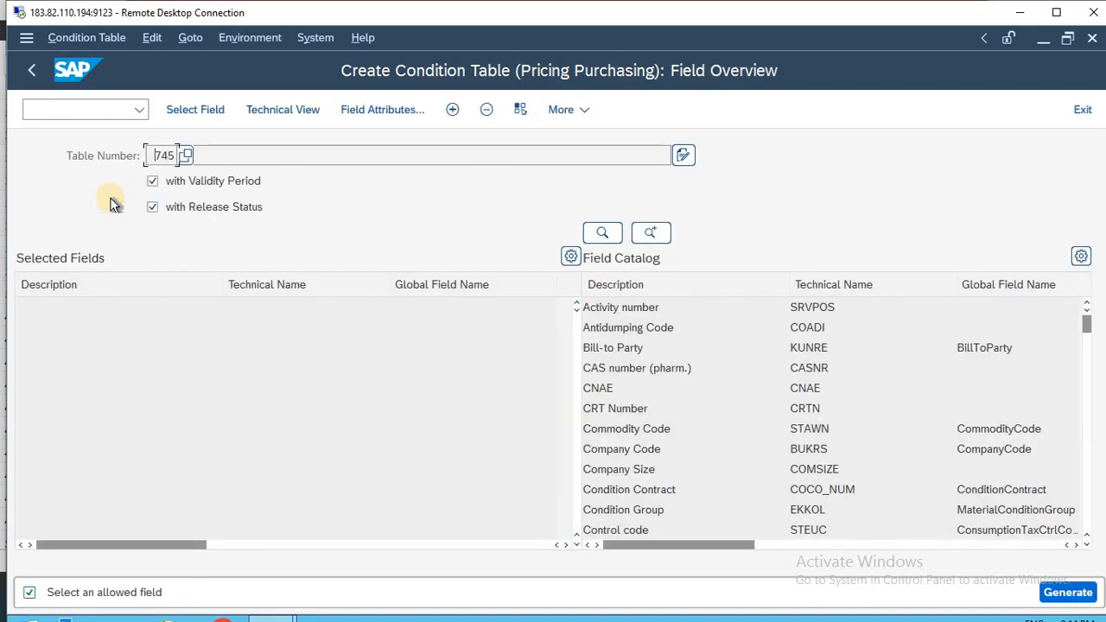
{"action": "double_click", "coordinate": [158, 156]}
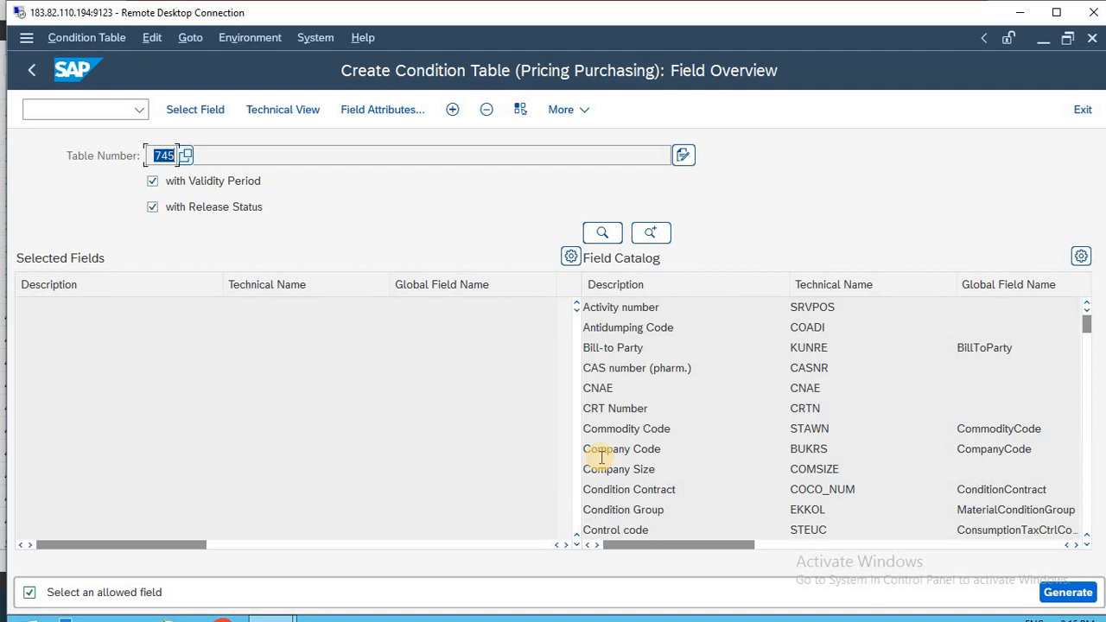
Switch to the Excel notes and examine which fields the example condition table's field overview uses.
{"action": "key", "text": "alt+Tab"}
{"action": "left_click", "coordinate": [231, 473]}
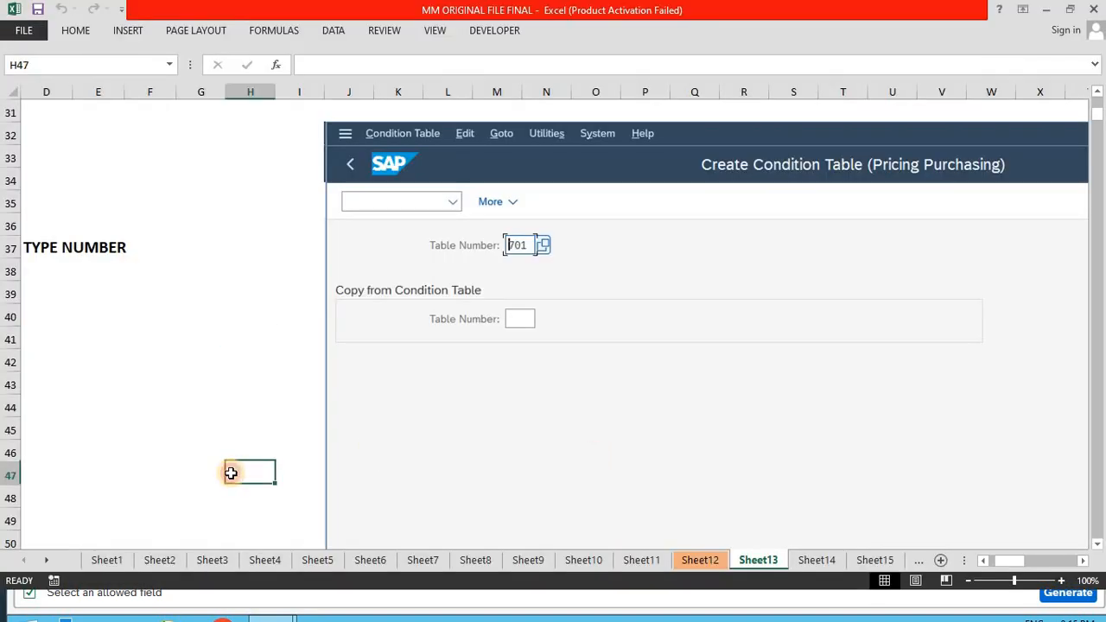
{"action": "key", "text": "Down"}
{"action": "key", "text": "Down"}
{"action": "key", "text": "Down"}
{"action": "key", "text": "Down"}
{"action": "key", "text": "Down"}
{"action": "key", "text": "Down"}
{"action": "key", "text": "Down"}
{"action": "key", "text": "Down"}
{"action": "key", "text": "Down"}
{"action": "key", "text": "Down"}
{"action": "key", "text": "Down"}
{"action": "key", "text": "Down"}
{"action": "key", "text": "Down"}
{"action": "key", "text": "Down"}
{"action": "key", "text": "Down"}
{"action": "key", "text": "Down"}
{"action": "key", "text": "Down"}
{"action": "key", "text": "Down"}
{"action": "key", "text": "Down"}
{"action": "key", "text": "Down"}
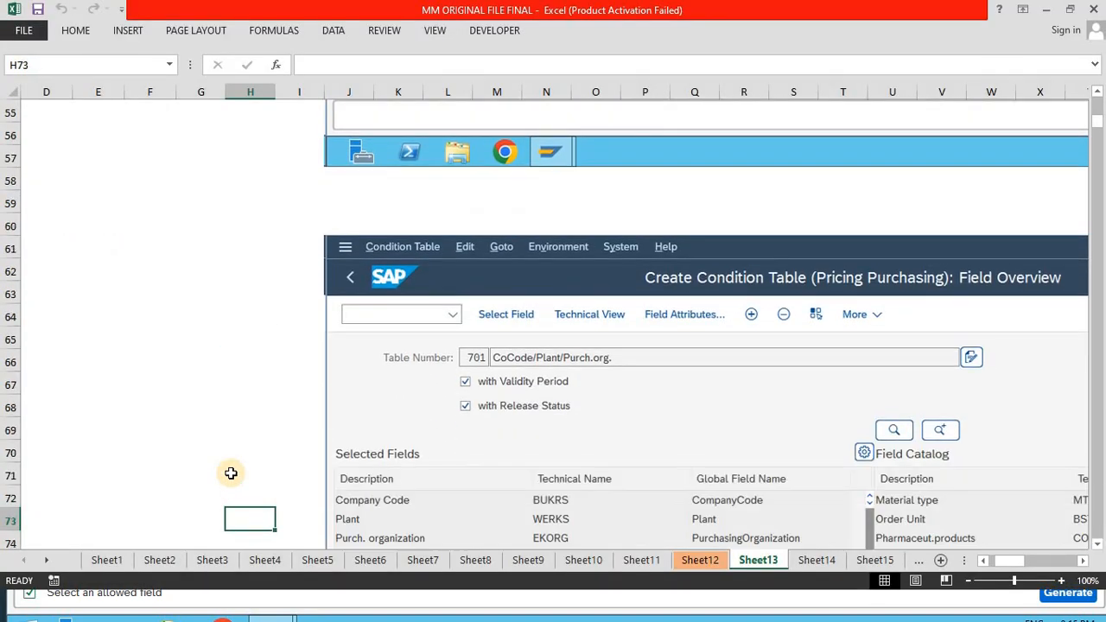
{"action": "key", "text": "Down"}
{"action": "key", "text": "Down"}
{"action": "key", "text": "Down"}
{"action": "key", "text": "Down"}
{"action": "key", "text": "Down"}
{"action": "key", "text": "Down"}
{"action": "key", "text": "Down"}
{"action": "key", "text": "Down"}
{"action": "key", "text": "Down"}
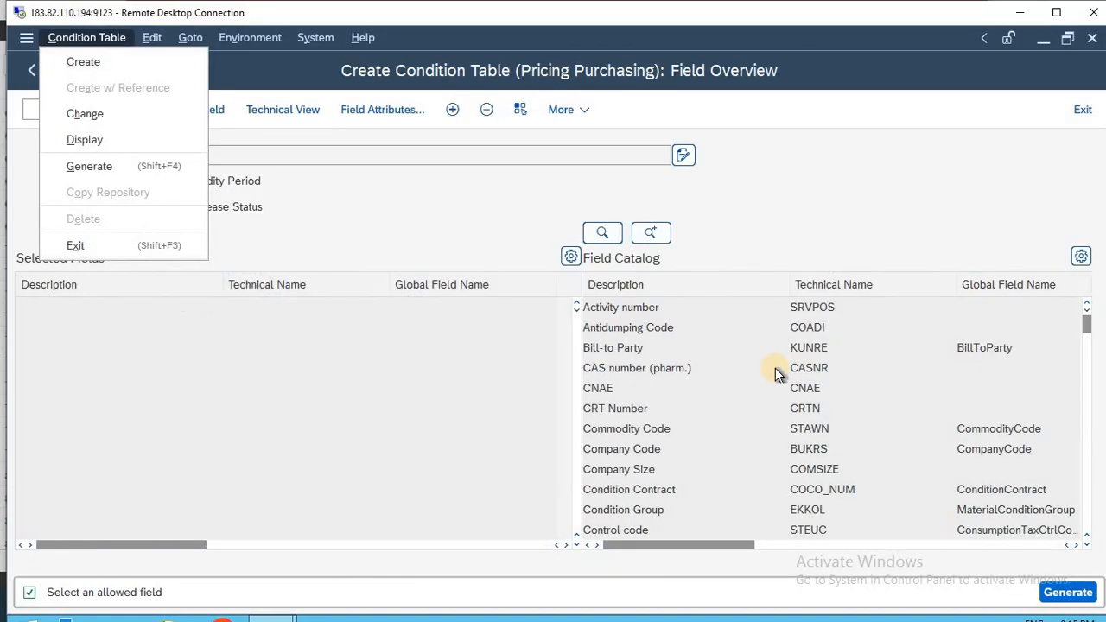
Back in SAP, add the Company Code and Plant fields from the field catalog to condition table 745.
{"action": "left_click", "coordinate": [444, 378]}
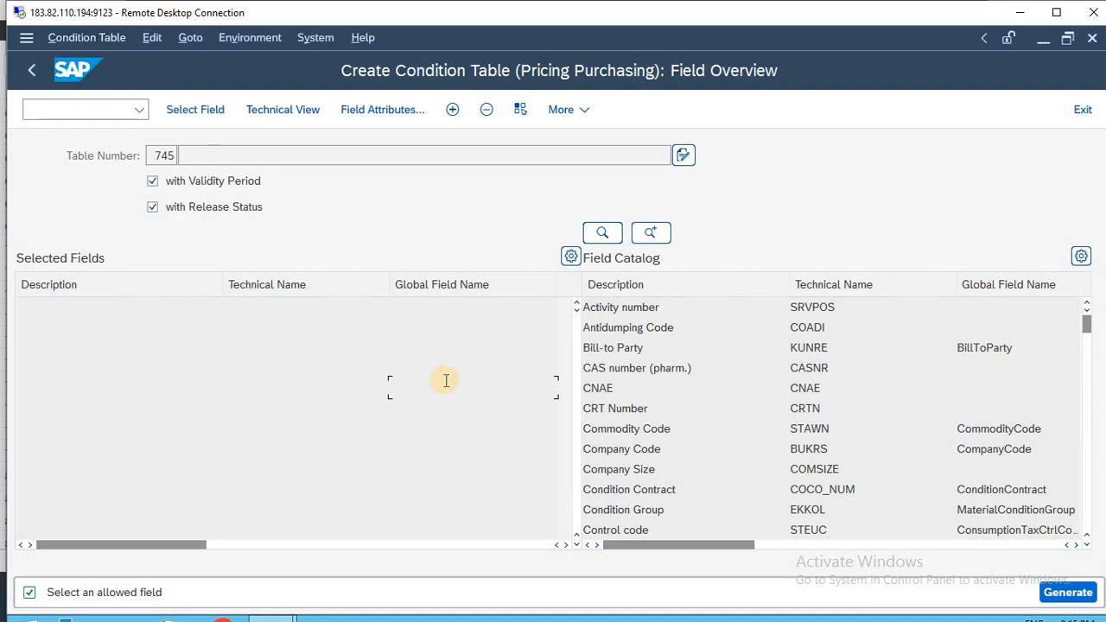
{"action": "double_click", "coordinate": [664, 449]}
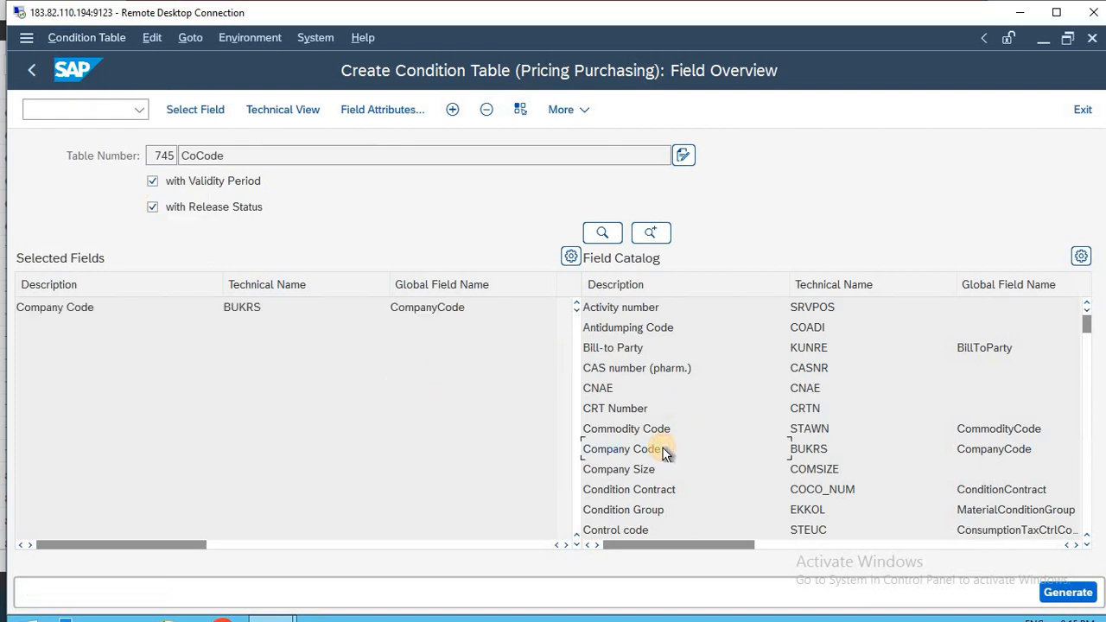
{"action": "scroll", "coordinate": [664, 448], "scroll_direction": "down", "scroll_amount": 4}
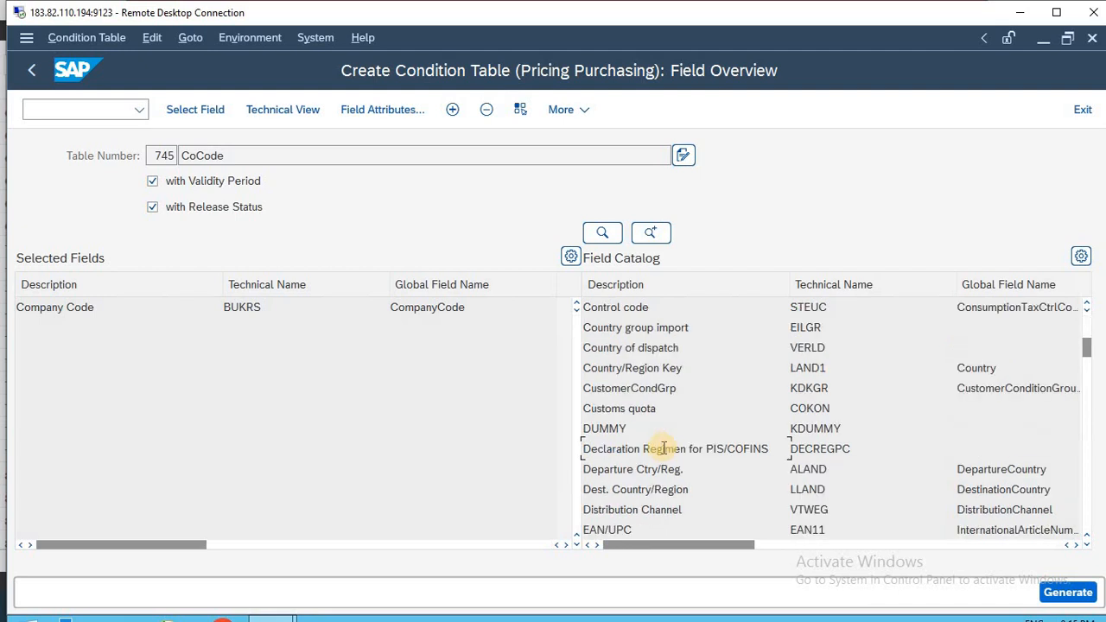
{"action": "scroll", "coordinate": [664, 449], "scroll_direction": "down", "scroll_amount": 4}
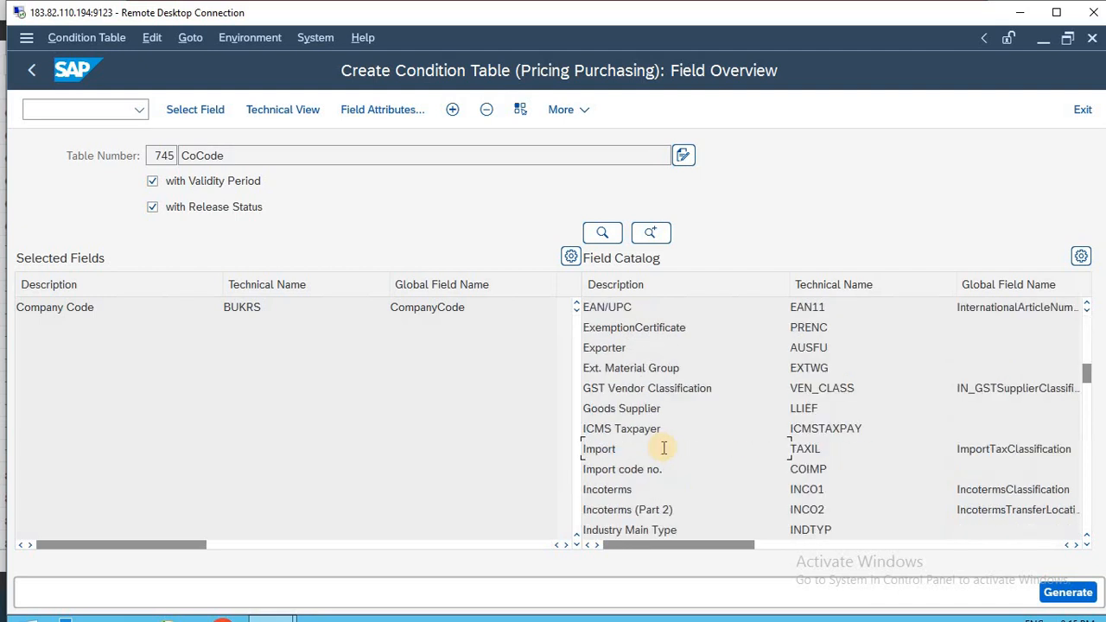
{"action": "scroll", "coordinate": [664, 449], "scroll_direction": "down", "scroll_amount": 4}
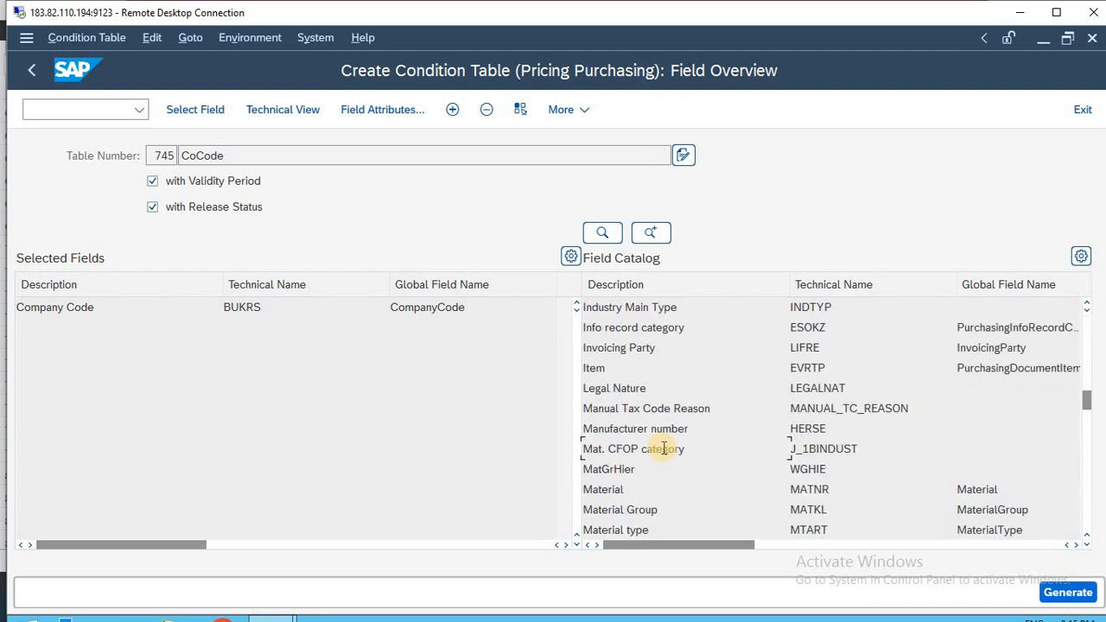
{"action": "scroll", "coordinate": [664, 448], "scroll_direction": "down", "scroll_amount": 4}
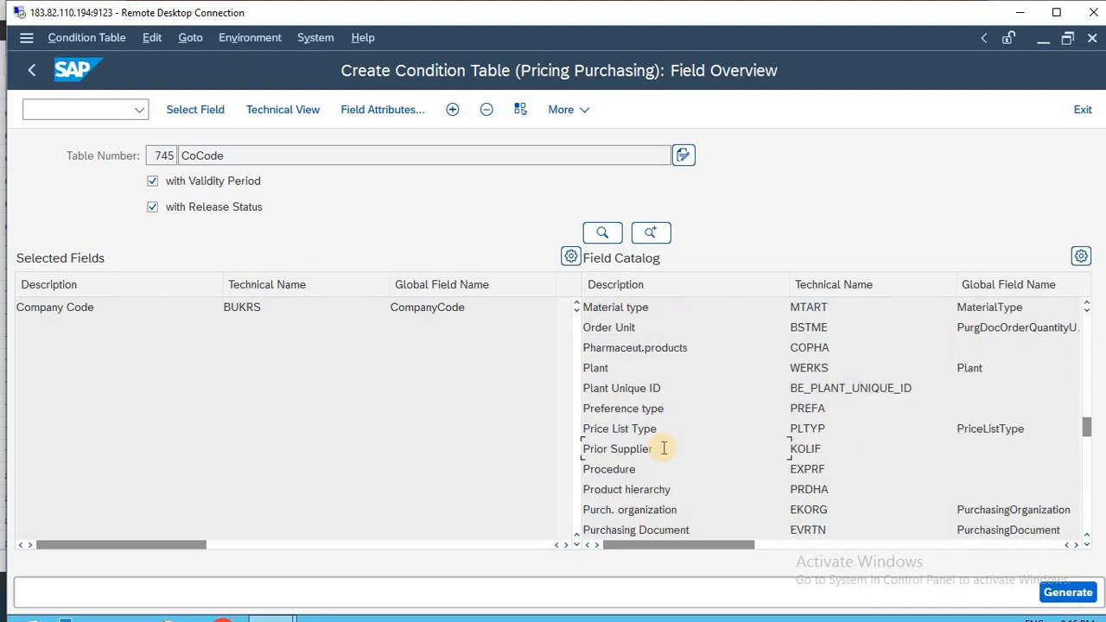
{"action": "left_click", "coordinate": [624, 379]}
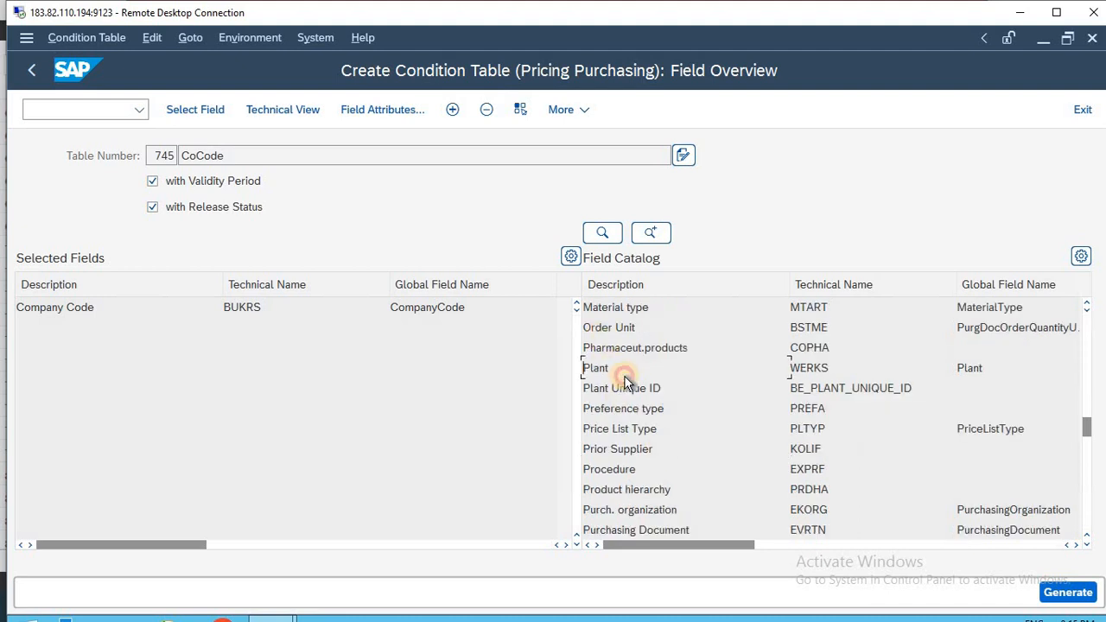
{"action": "double_click", "coordinate": [625, 377]}
Check the selected fields in the Excel notes and add Purch. organization to condition table 745.
{"action": "key", "text": "alt+Tab"}
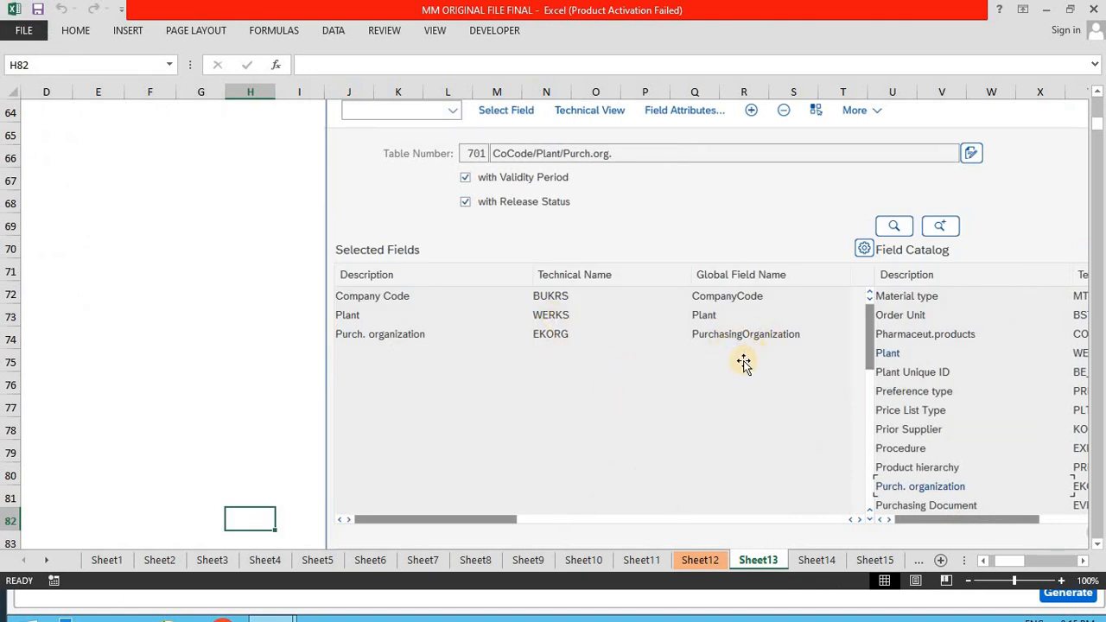
{"action": "key", "text": "alt+Tab"}
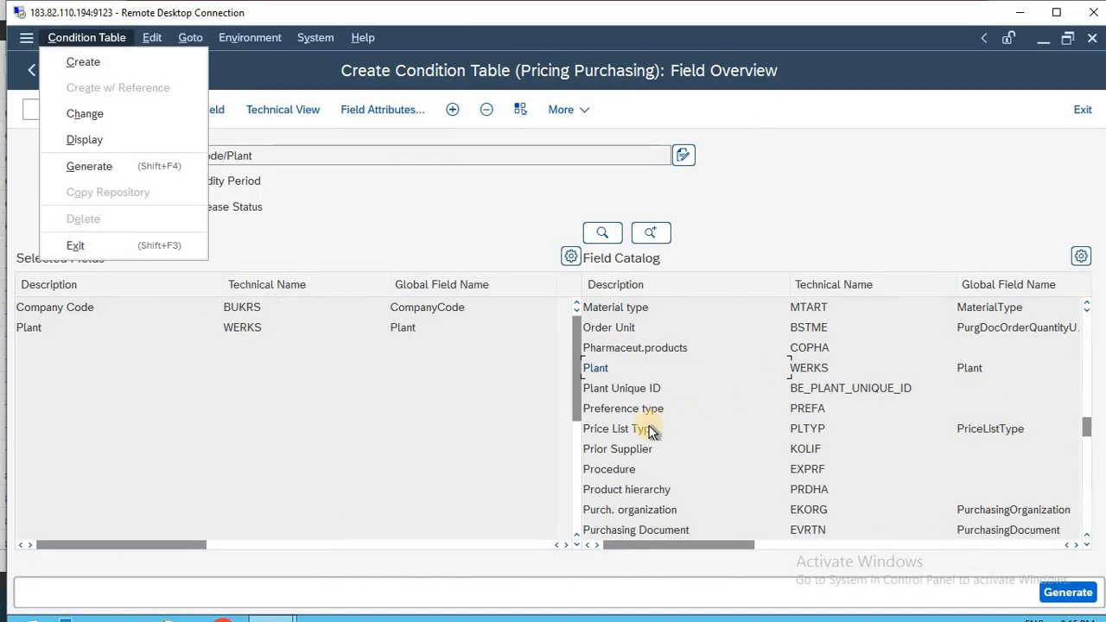
{"action": "left_click", "coordinate": [650, 427]}
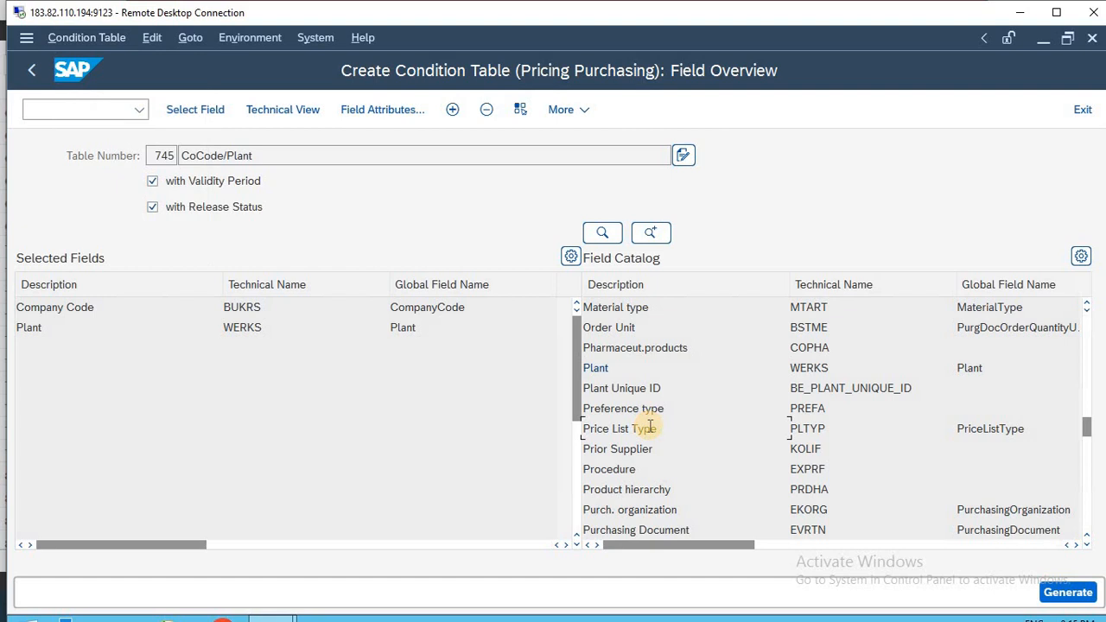
{"action": "left_click", "coordinate": [653, 510]}
{"action": "double_click", "coordinate": [655, 510]}
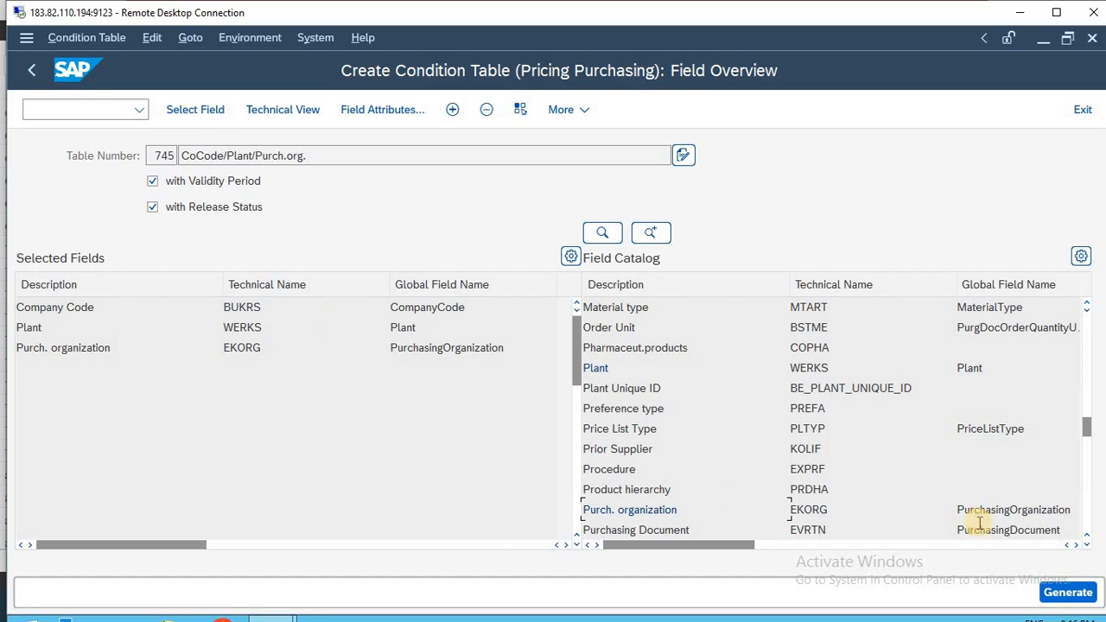
Generate condition table 745 with the selected fields, accepting the duplicate-fields warning and confirming the generation.
{"action": "left_click", "coordinate": [1068, 594]}
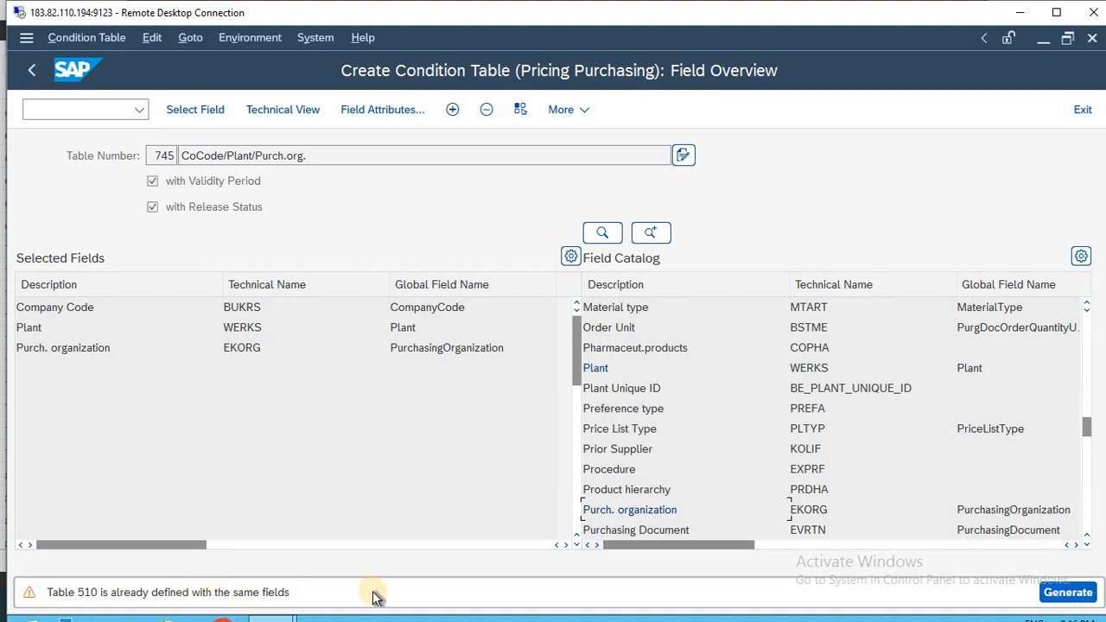
{"action": "key", "text": "Return"}
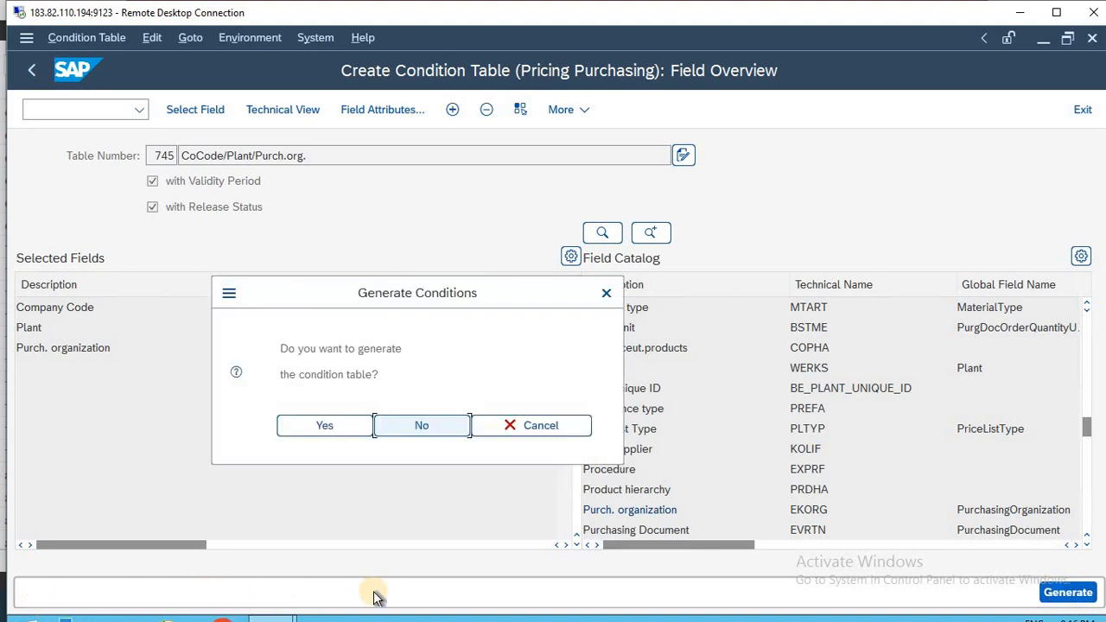
{"action": "left_click", "coordinate": [325, 426]}
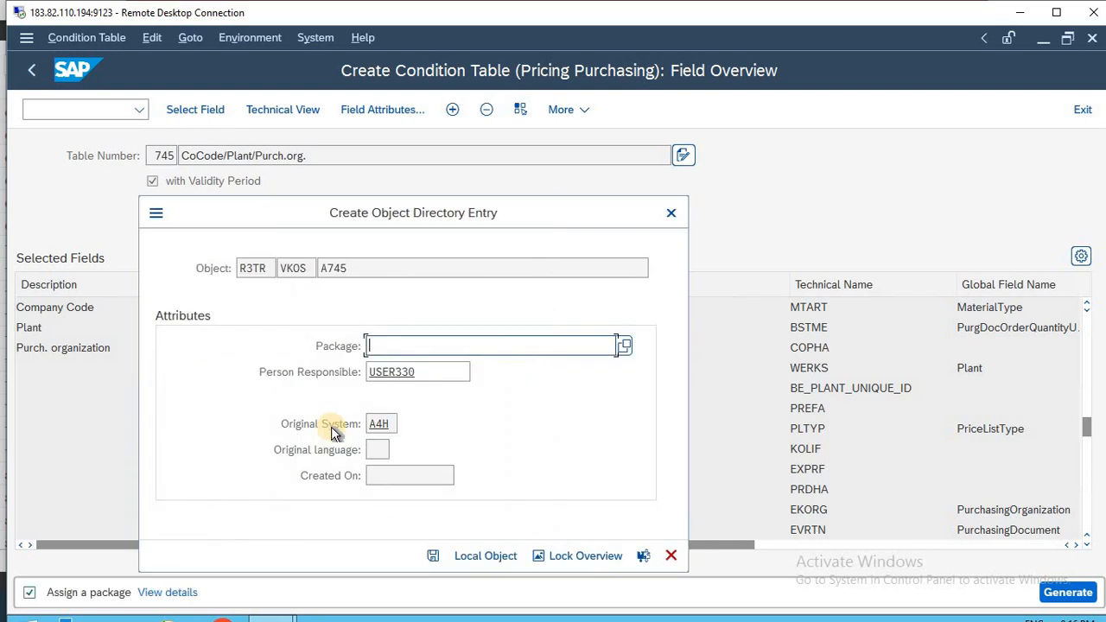
Assign package AA_BAS_CUS to the object directory entry of table A745 and save the entry.
{"action": "left_click", "coordinate": [624, 346]}
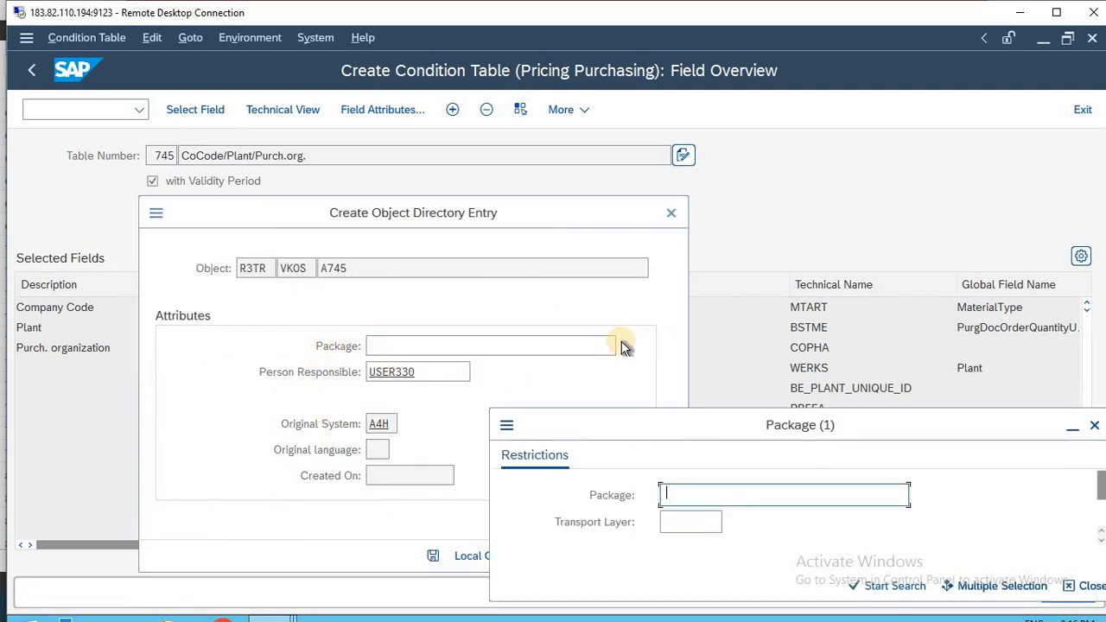
{"action": "key", "text": "Return"}
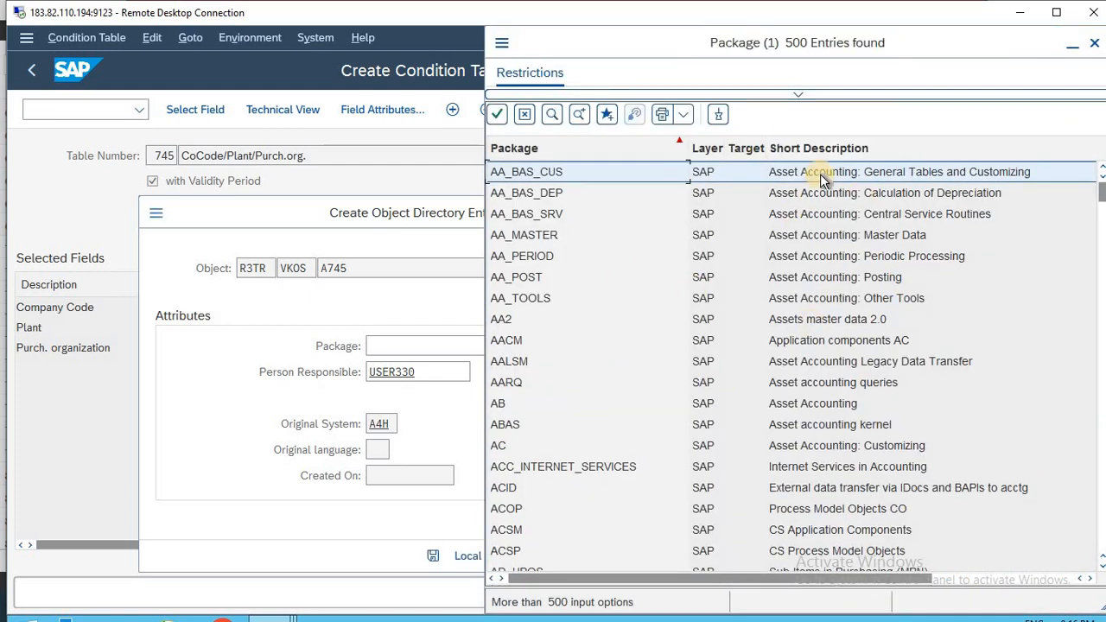
{"action": "double_click", "coordinate": [567, 178]}
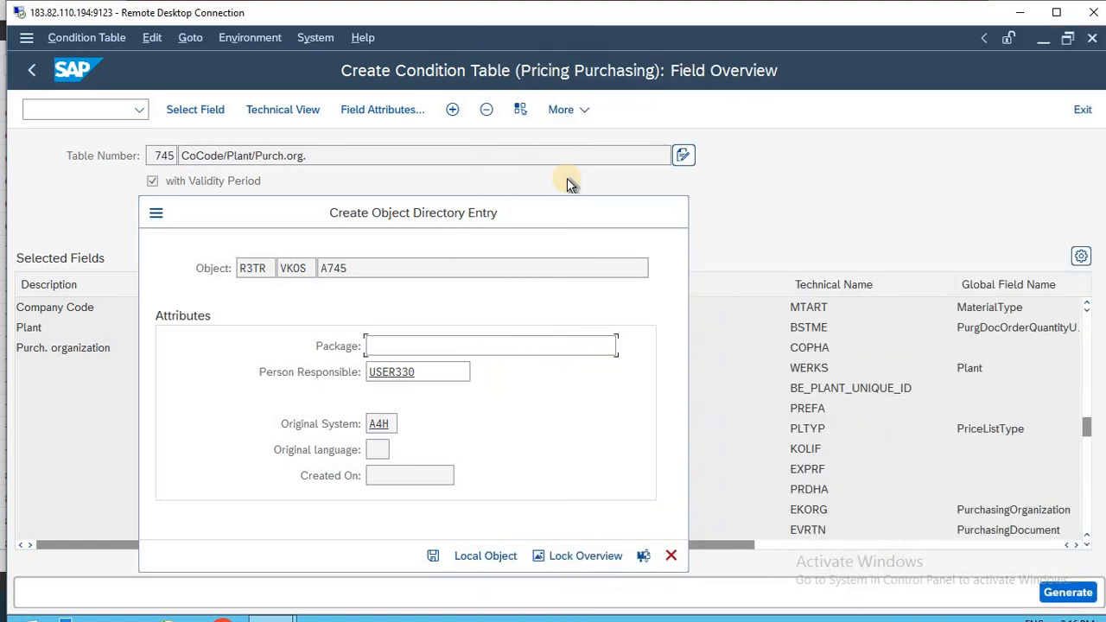
{"action": "left_click", "coordinate": [432, 558]}
{"action": "key", "text": "Return"}
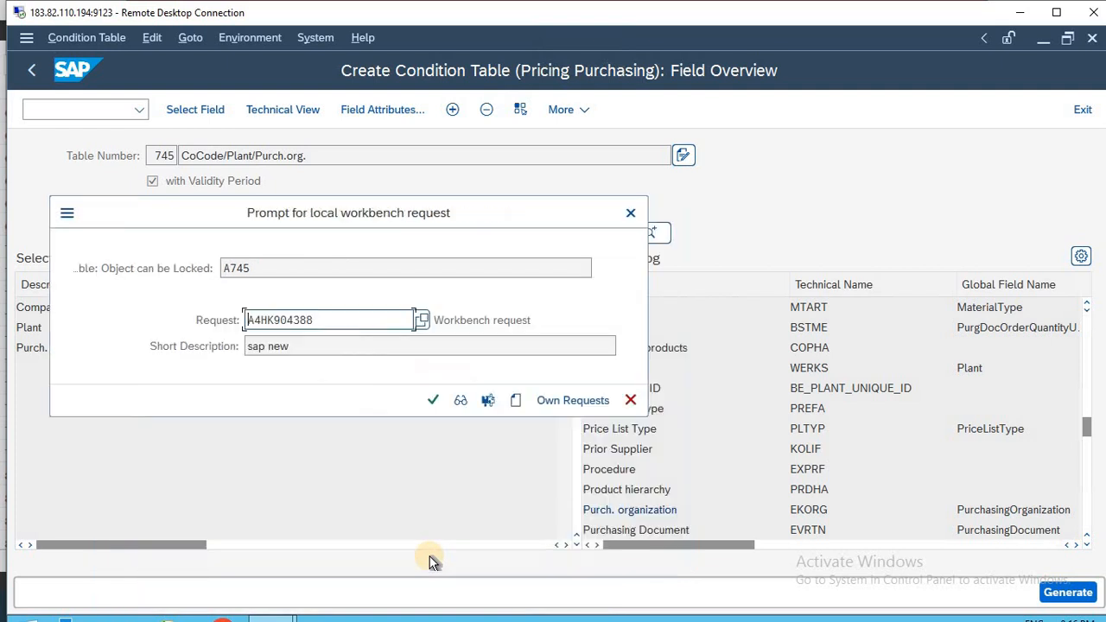
Accept the proposed workbench request for table A745, then leave the generation log and return to the activity selection.
{"action": "left_click", "coordinate": [433, 401]}
{"action": "key", "text": "Return"}
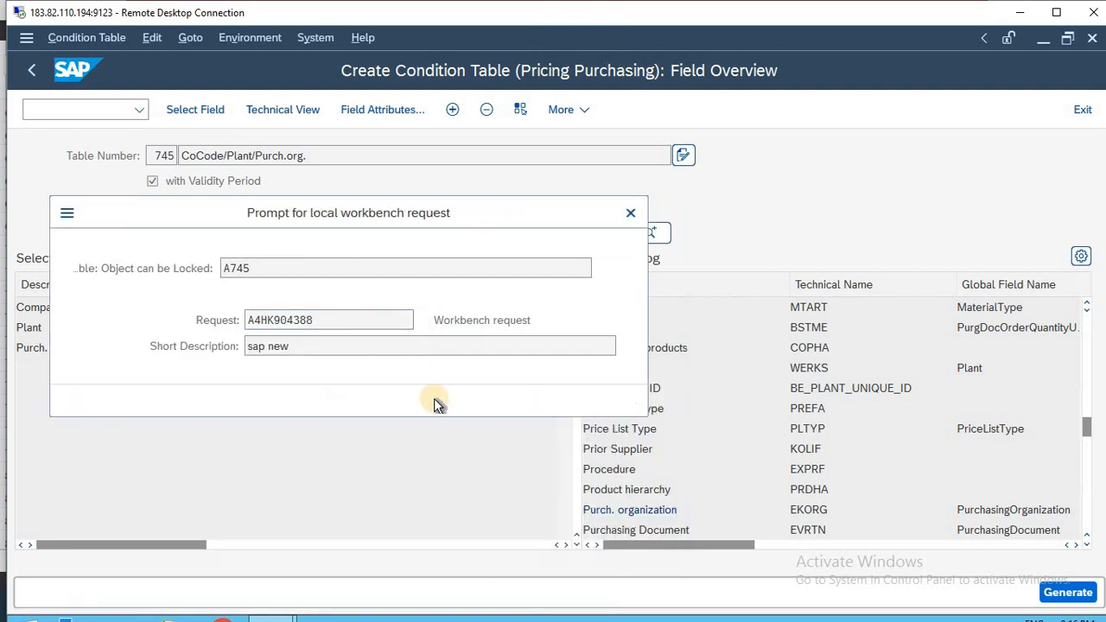
{"action": "key", "text": "Return"}
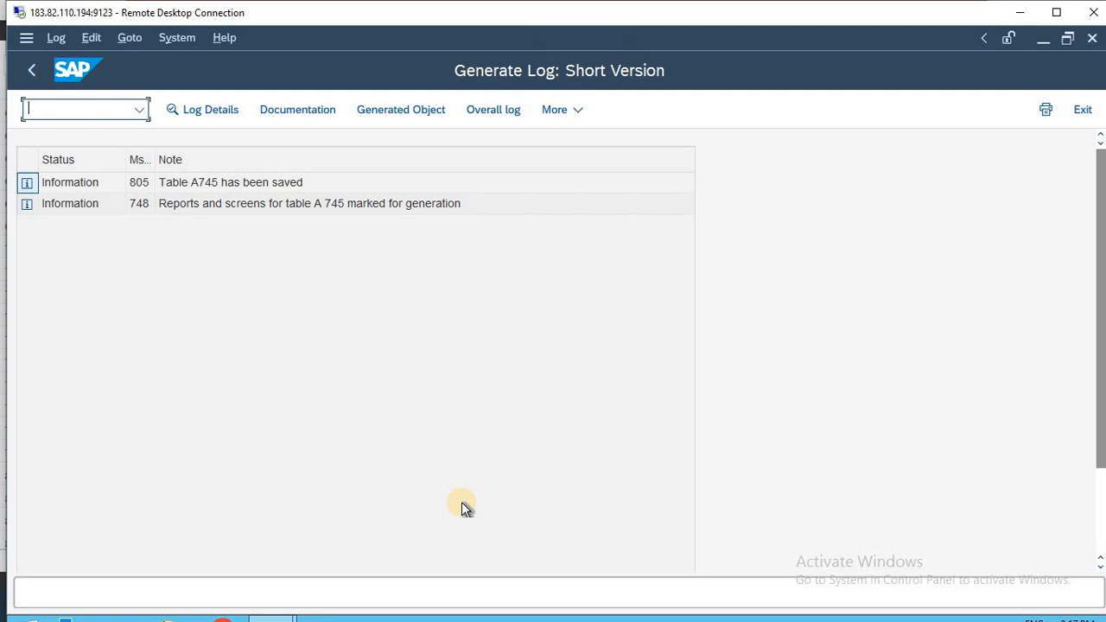
{"action": "key", "text": "F3"}
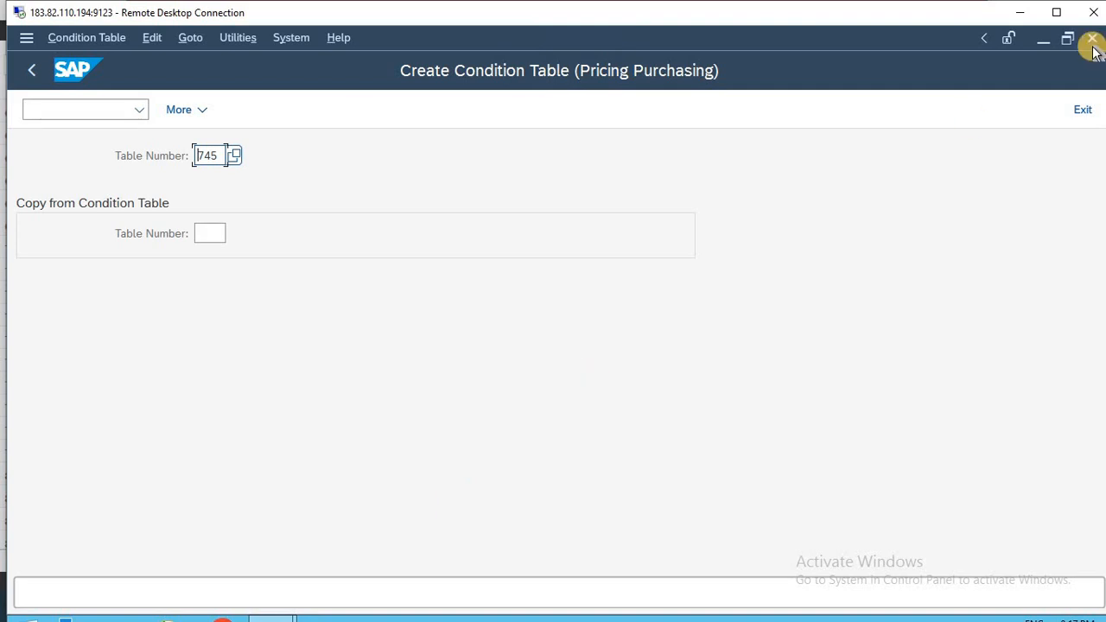
{"action": "left_click", "coordinate": [1057, 12]}
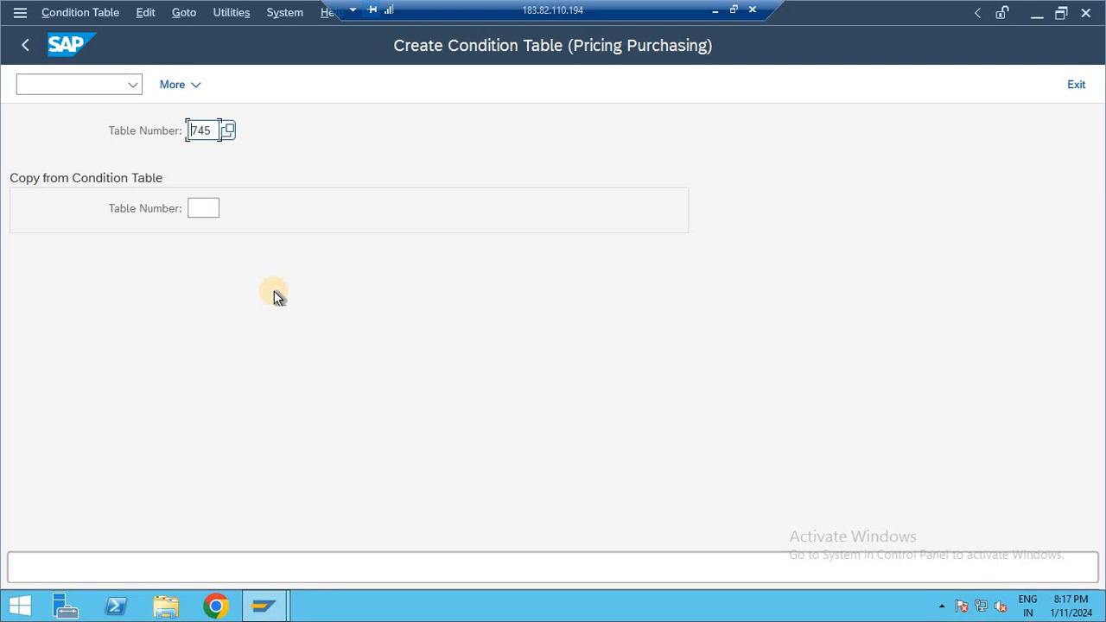
{"action": "key", "text": "F3"}
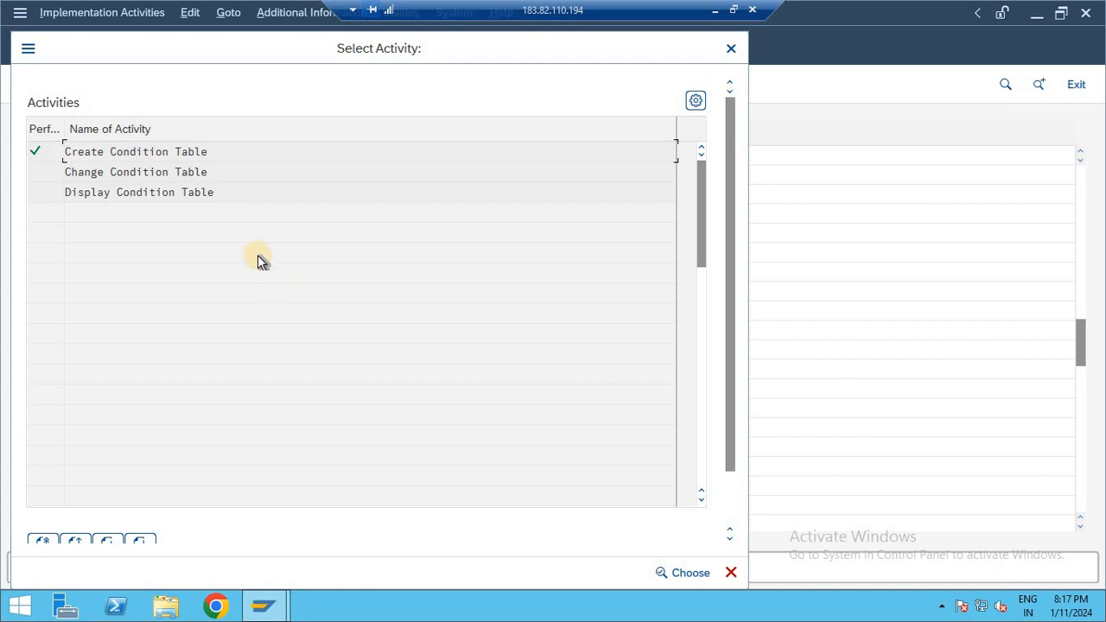
Open table 745 through Change Condition Table, review its selected fields and field catalog, and return to the activity selection.
{"action": "double_click", "coordinate": [139, 172]}
{"action": "key", "text": "Return"}
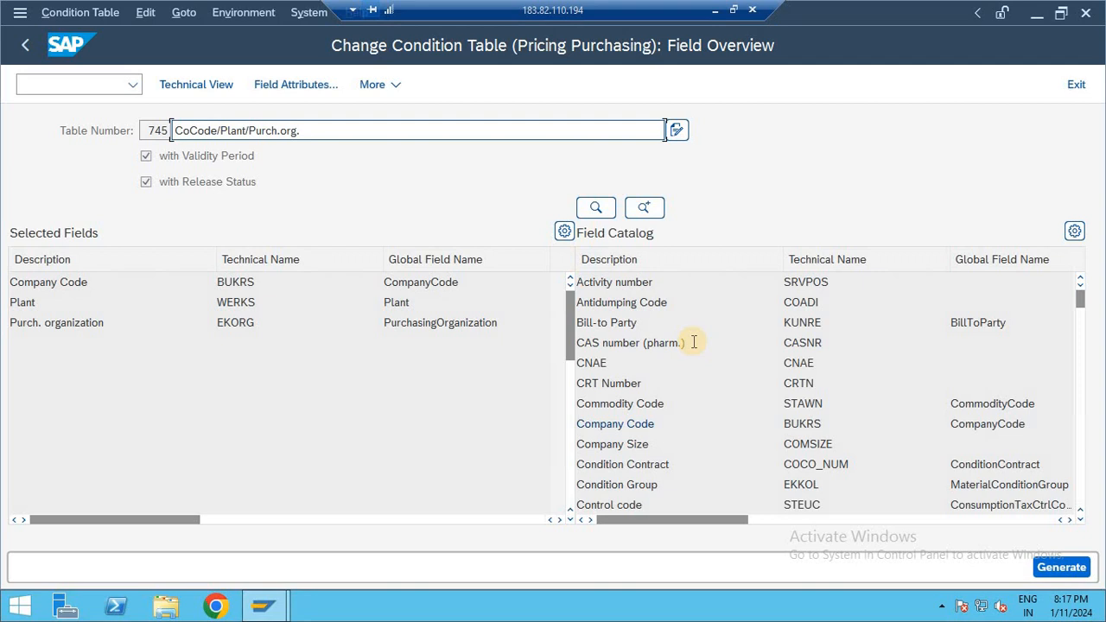
{"action": "scroll", "coordinate": [694, 342], "scroll_direction": "down", "scroll_amount": 4}
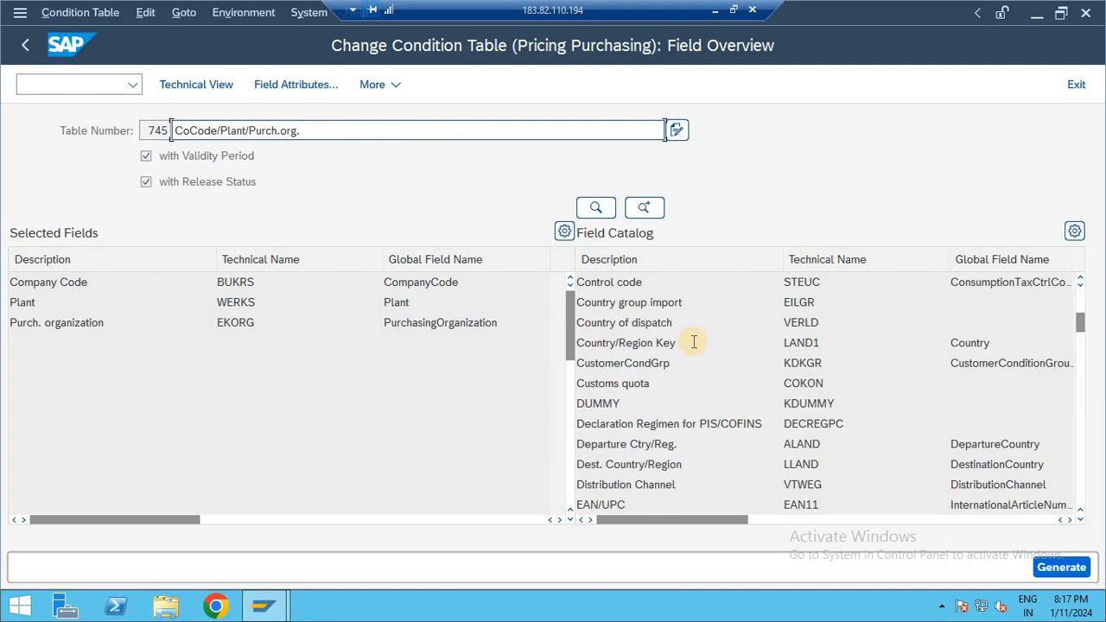
{"action": "scroll", "coordinate": [694, 342], "scroll_direction": "down", "scroll_amount": 4}
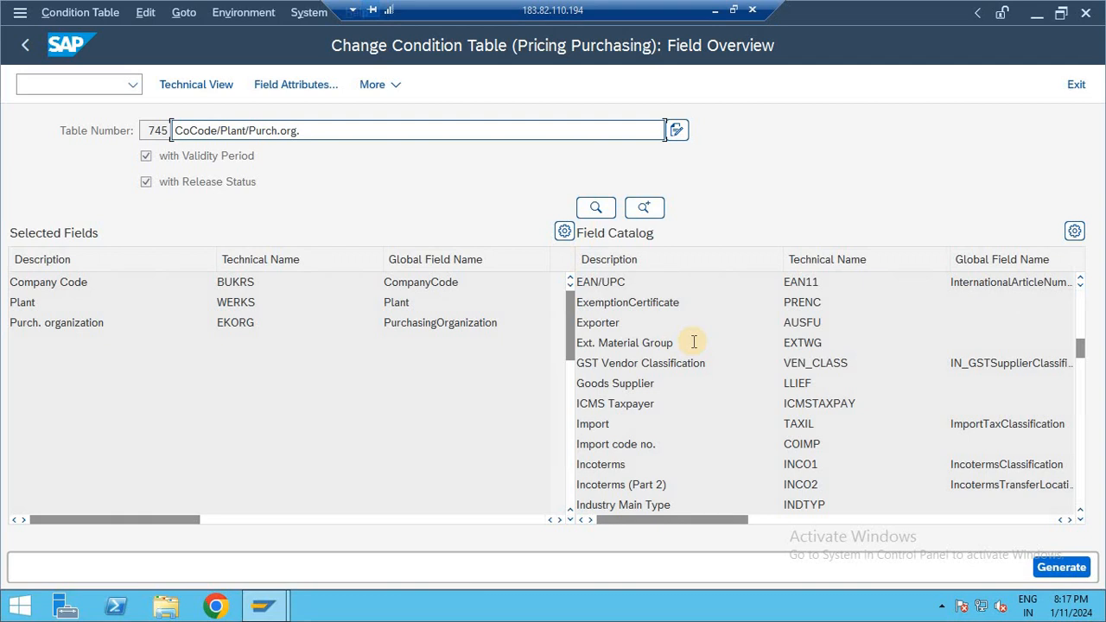
{"action": "scroll", "coordinate": [694, 342], "scroll_direction": "down", "scroll_amount": 4}
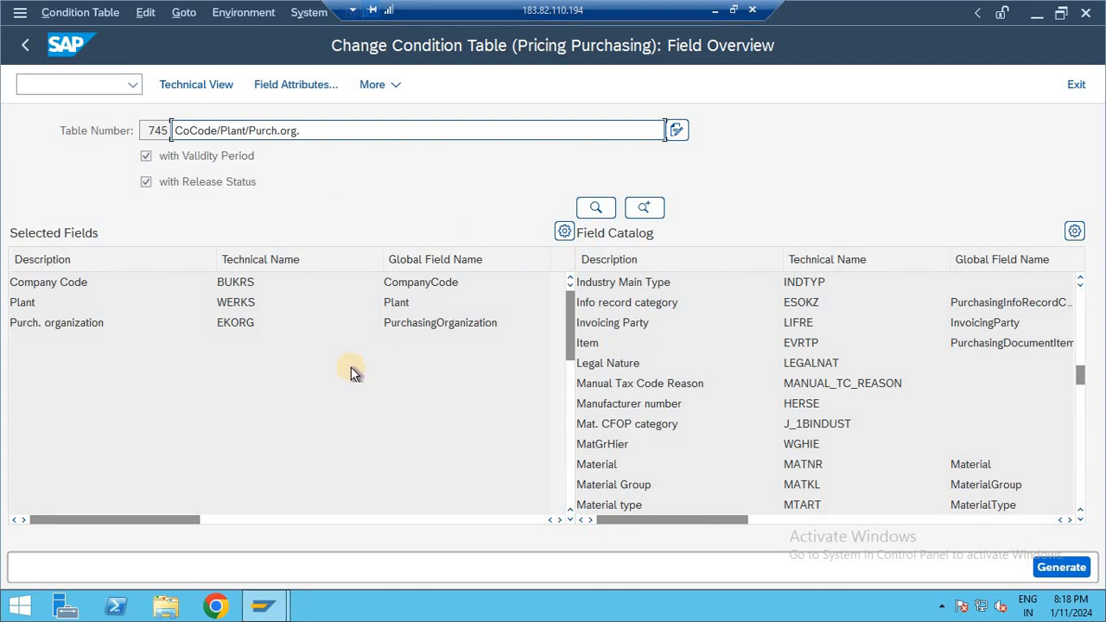
{"action": "key", "text": "F3"}
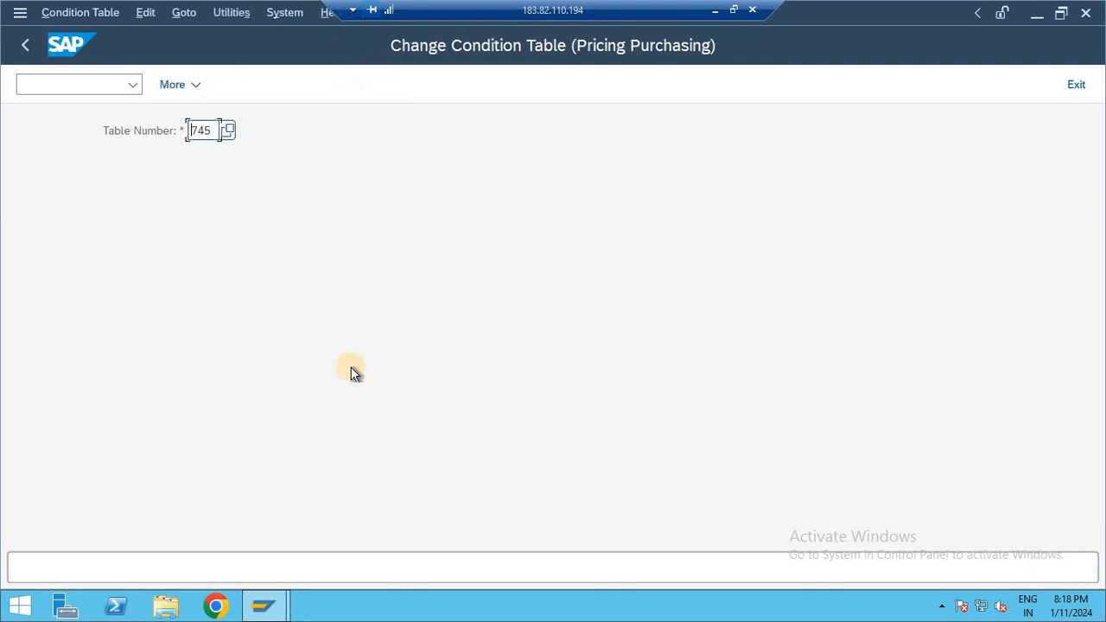
{"action": "key", "text": "F3"}
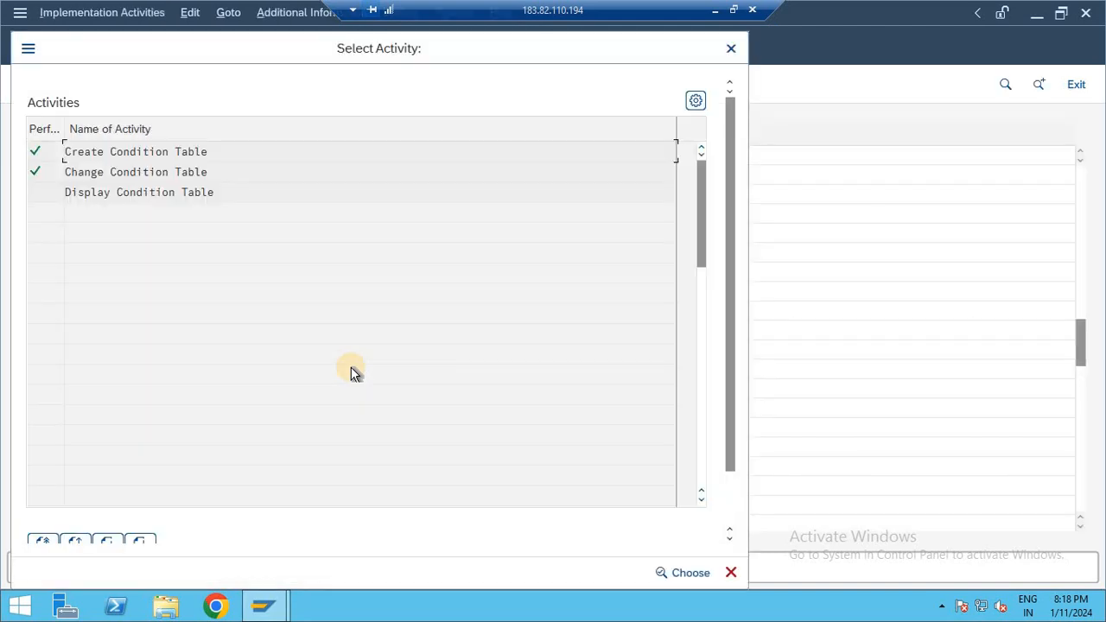
View table 745 through Display Condition Table and return to the activity selection.
{"action": "double_click", "coordinate": [139, 197]}
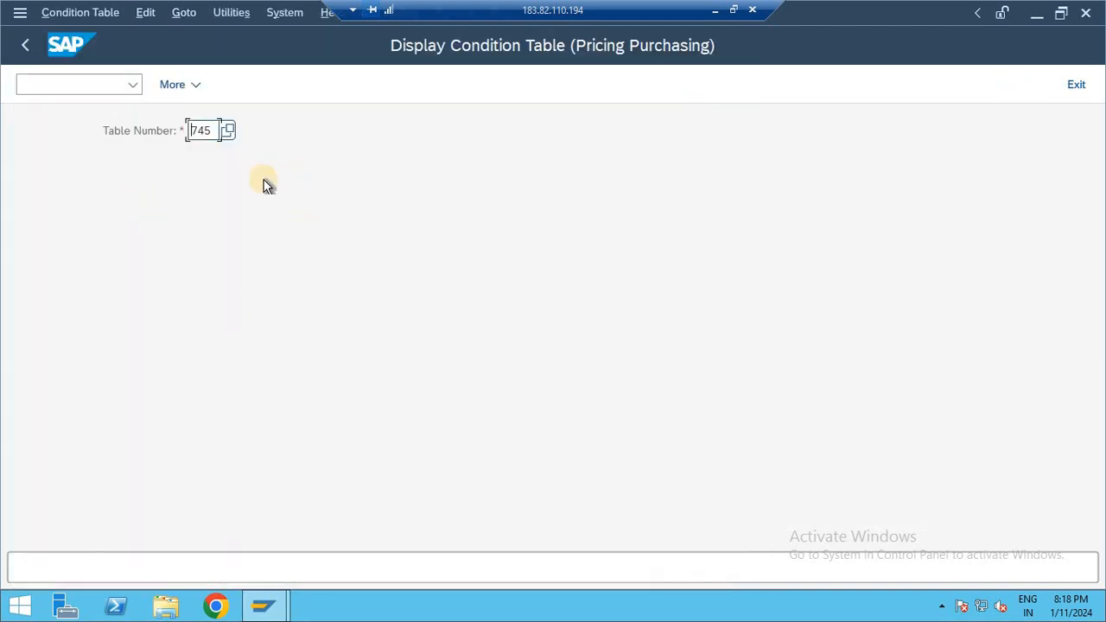
{"action": "key", "text": "Return"}
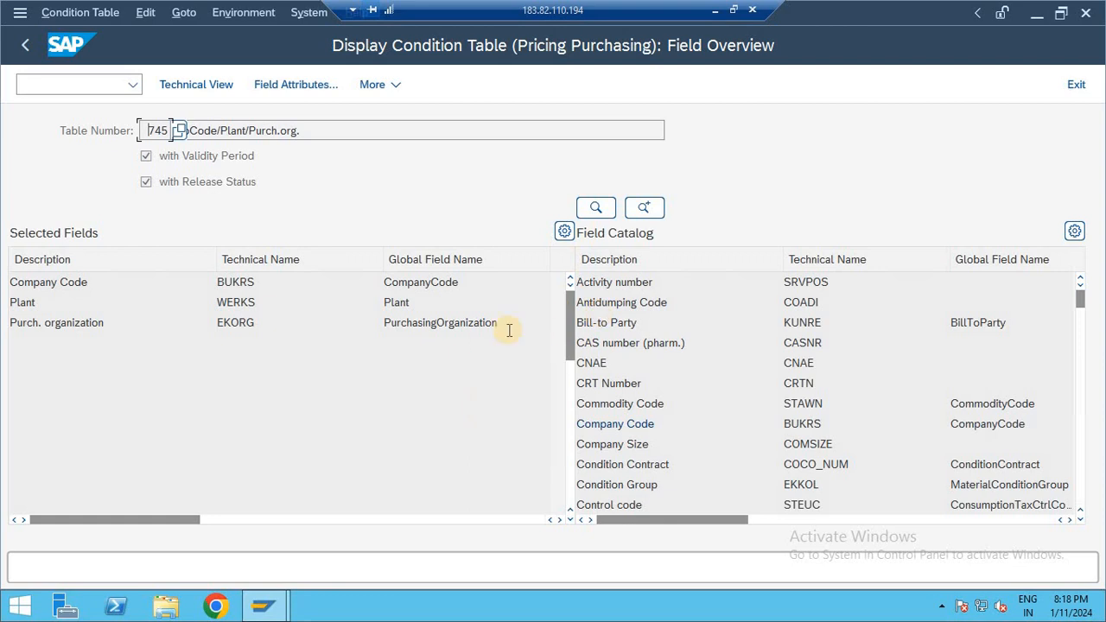
{"action": "key", "text": "F3"}
{"action": "key", "text": "F3"}
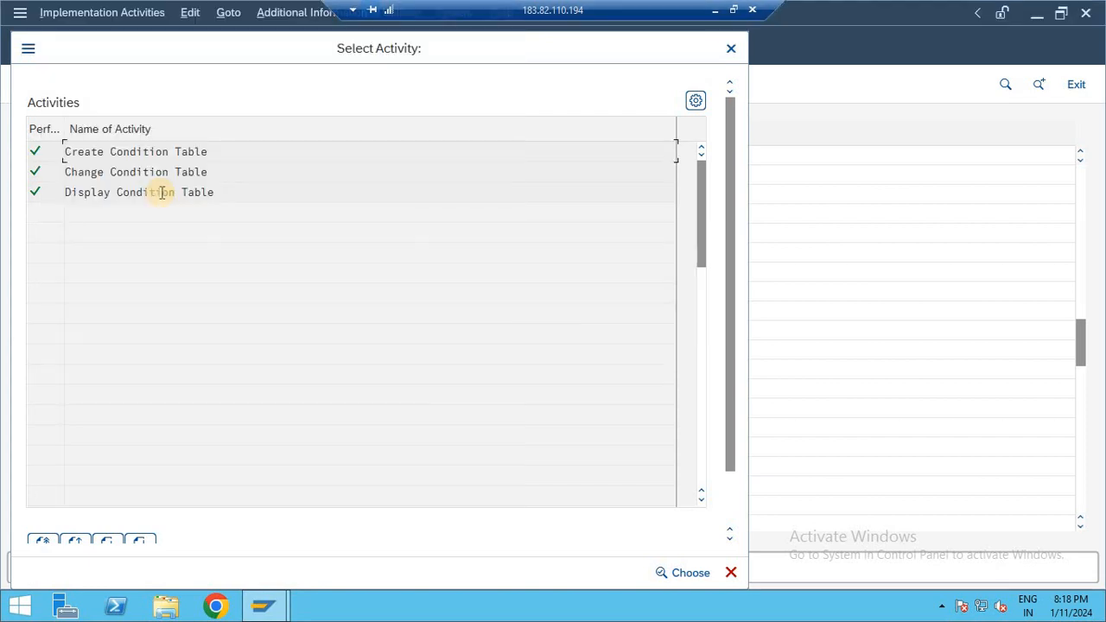
Close the condition table activity selection and switch to the Excel notes at the Define Access Sequences for Purchasing section.
{"action": "key", "text": "Escape"}
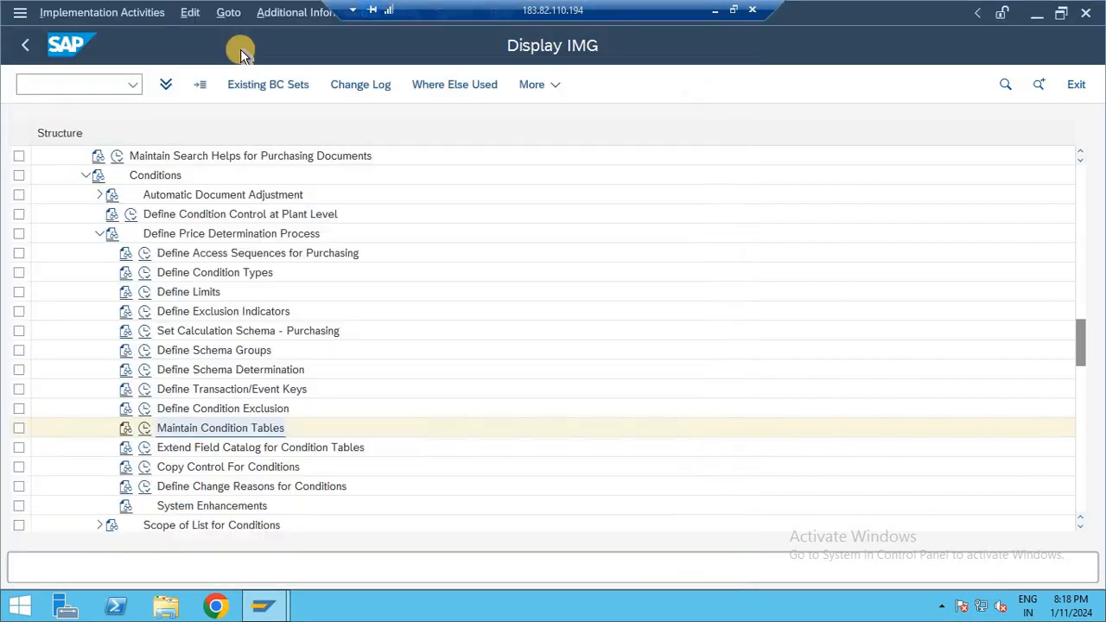
{"action": "left_click", "coordinate": [735, 10]}
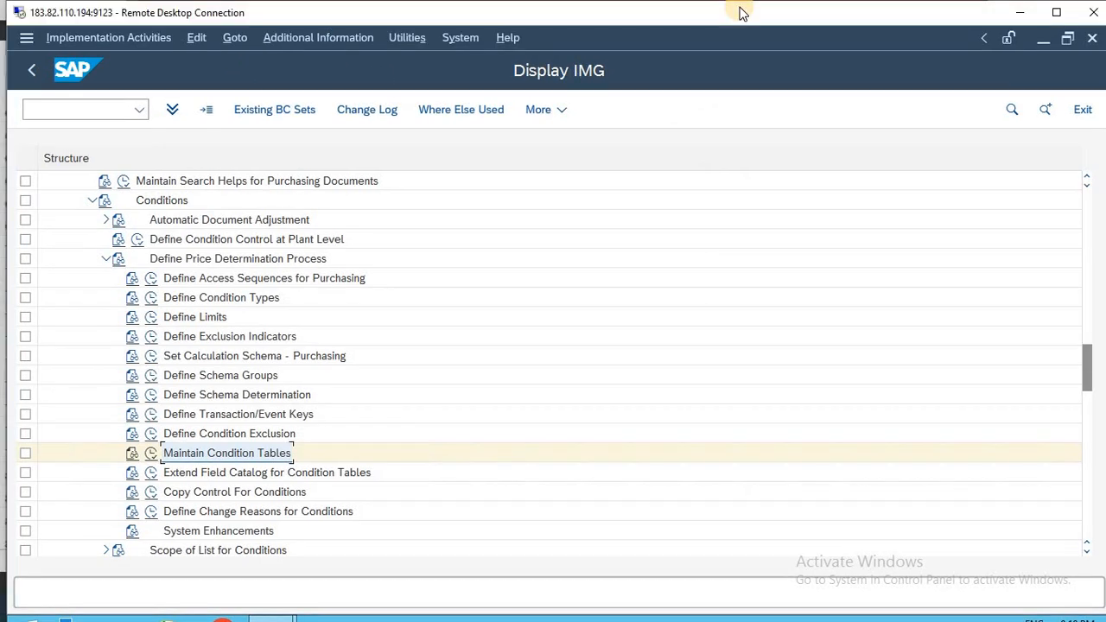
{"action": "key", "text": "alt+Tab"}
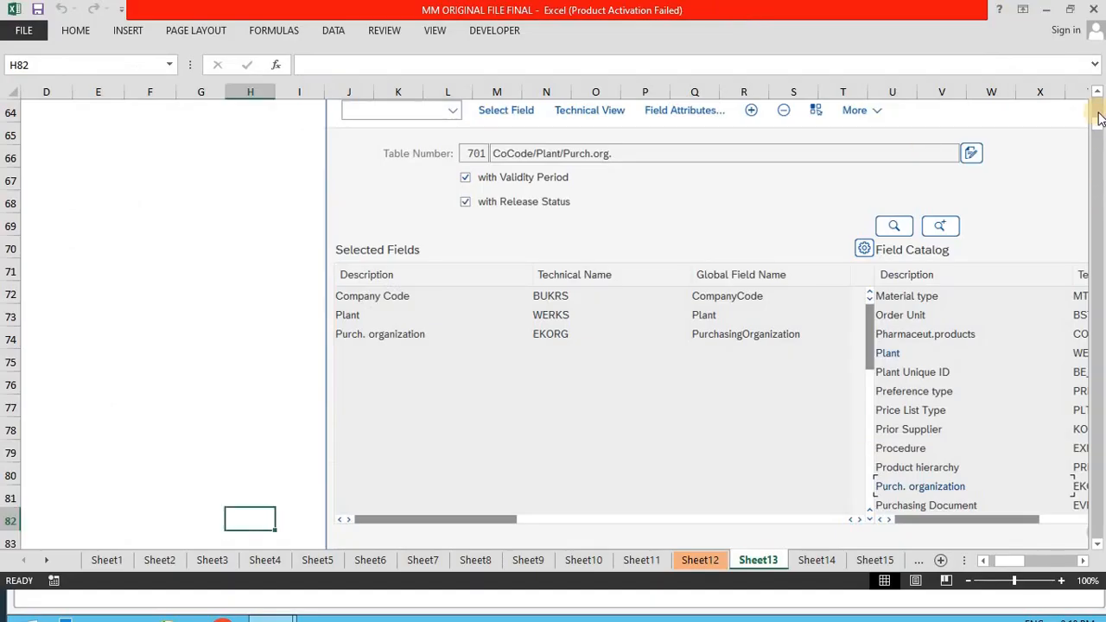
{"action": "left_click_drag", "start_coordinate": [1100, 125], "coordinate": [1099, 151]}
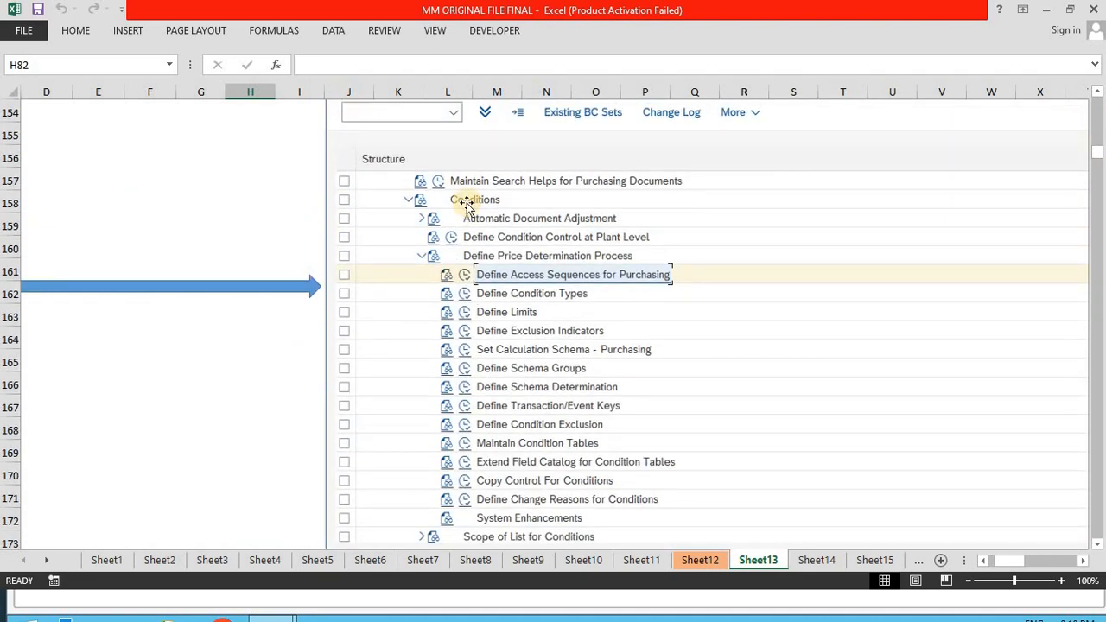
Review the Sheet13 notes around the IMG path for Define Access Sequences for Purchasing.
{"action": "left_click", "coordinate": [163, 229]}
{"action": "key", "text": "Up"}
{"action": "key", "text": "Up"}
{"action": "key", "text": "Up"}
{"action": "key", "text": "Up"}
{"action": "key", "text": "Up"}
{"action": "key", "text": "Up"}
{"action": "key", "text": "Up"}
{"action": "key", "text": "Up"}
{"action": "key", "text": "Up"}
{"action": "key", "text": "Up"}
{"action": "key", "text": "Up"}
{"action": "key", "text": "Up"}
{"action": "key", "text": "Up"}
{"action": "key", "text": "Up"}
{"action": "key", "text": "Up"}
{"action": "key", "text": "Up"}
{"action": "key", "text": "Up"}
{"action": "key", "text": "Up"}
{"action": "key", "text": "Up"}
{"action": "key", "text": "Up"}
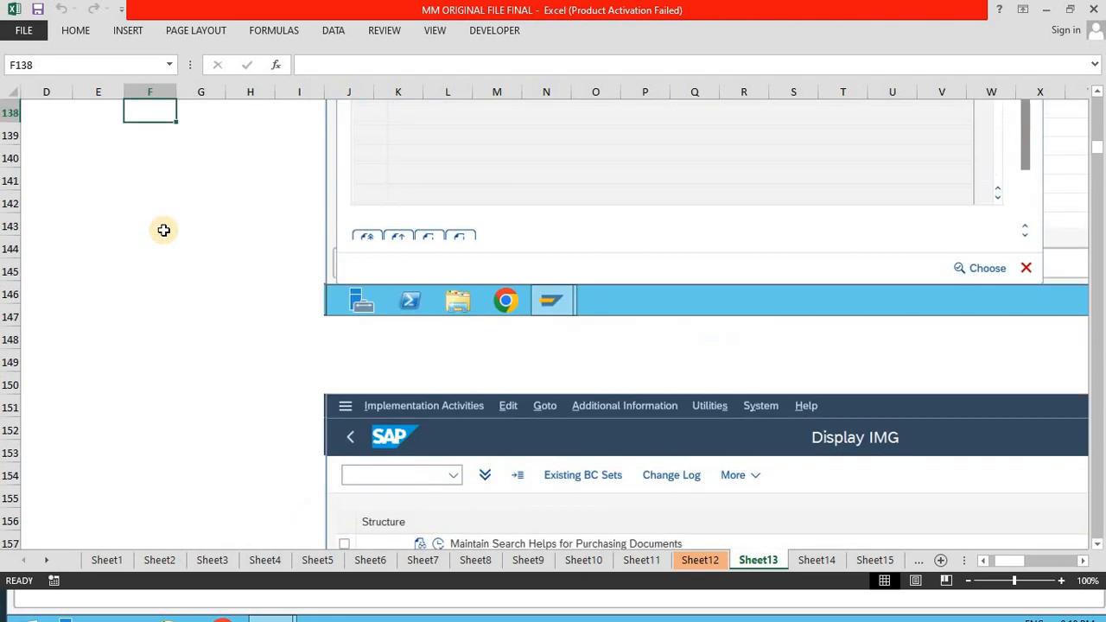
{"action": "key", "text": "Up"}
{"action": "key", "text": "Up"}
{"action": "key", "text": "Up"}
{"action": "key", "text": "Up"}
{"action": "key", "text": "Up"}
{"action": "key", "text": "Up"}
{"action": "key", "text": "Up"}
{"action": "key", "text": "Up"}
{"action": "key", "text": "Up"}
{"action": "key", "text": "Up"}
{"action": "key", "text": "Up"}
{"action": "key", "text": "Up"}
{"action": "key", "text": "Up"}
{"action": "key", "text": "Up"}
{"action": "key", "text": "Up"}
{"action": "key", "text": "Up"}
{"action": "key", "text": "Up"}
{"action": "key", "text": "Up"}
{"action": "key", "text": "Up"}
{"action": "key", "text": "Up"}
{"action": "key", "text": "Down"}
{"action": "key", "text": "Down"}
{"action": "key", "text": "Down"}
{"action": "key", "text": "Down"}
{"action": "key", "text": "Down"}
{"action": "key", "text": "Down"}
{"action": "key", "text": "Down"}
{"action": "key", "text": "Down"}
{"action": "key", "text": "Down"}
{"action": "key", "text": "Down"}
{"action": "key", "text": "Down"}
{"action": "key", "text": "Down"}
{"action": "key", "text": "Down"}
{"action": "key", "text": "Down"}
{"action": "key", "text": "Down"}
{"action": "key", "text": "Down"}
{"action": "key", "text": "Down"}
{"action": "key", "text": "Down"}
{"action": "key", "text": "Down"}
{"action": "key", "text": "Down"}
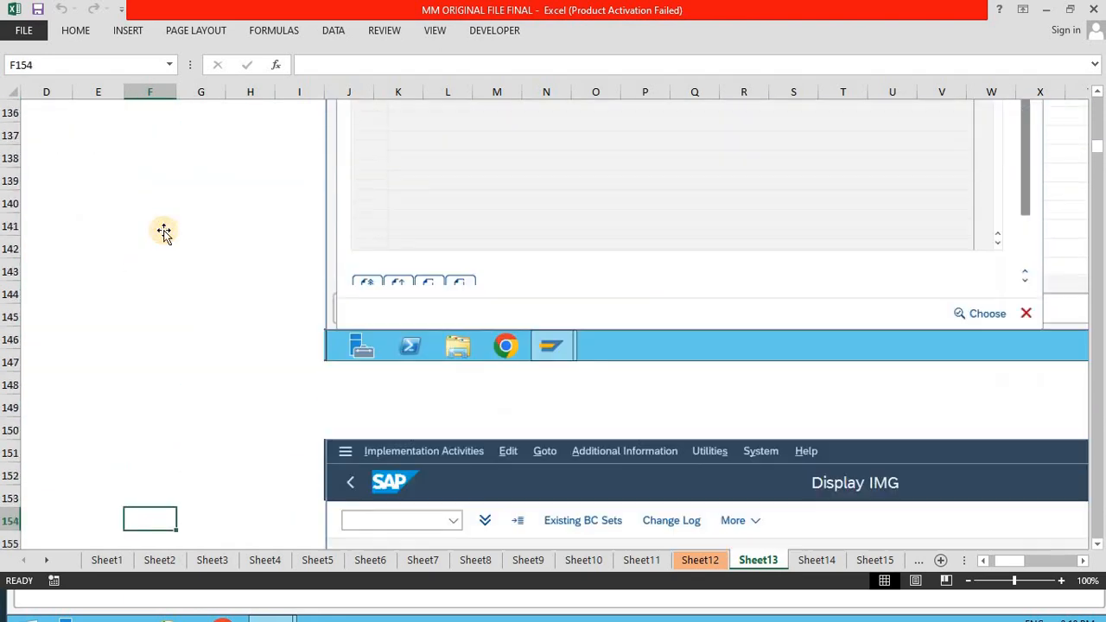
{"action": "key", "text": "Down"}
{"action": "key", "text": "Down"}
{"action": "key", "text": "Down"}
{"action": "key", "text": "Down"}
{"action": "key", "text": "Down"}
{"action": "key", "text": "Down"}
{"action": "key", "text": "Down"}
{"action": "key", "text": "Down"}
{"action": "key", "text": "Down"}
{"action": "key", "text": "Down"}
{"action": "key", "text": "Down"}
{"action": "key", "text": "Down"}
{"action": "key", "text": "Down"}
{"action": "key", "text": "Down"}
{"action": "key", "text": "Down"}
{"action": "key", "text": "Down"}
{"action": "key", "text": "Down"}
{"action": "key", "text": "Down"}
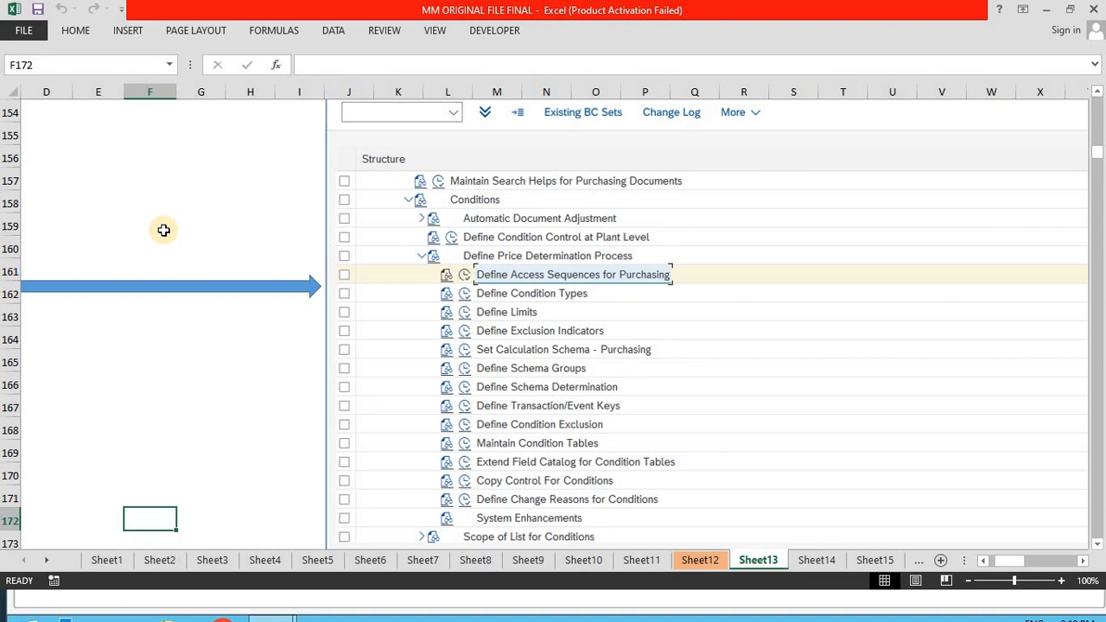
Switch to SAP, open Define Access Sequences for Purchasing, acknowledge the cross-client notice, and select access sequence 0002 Gross Price.
{"action": "key", "text": "alt+Tab"}
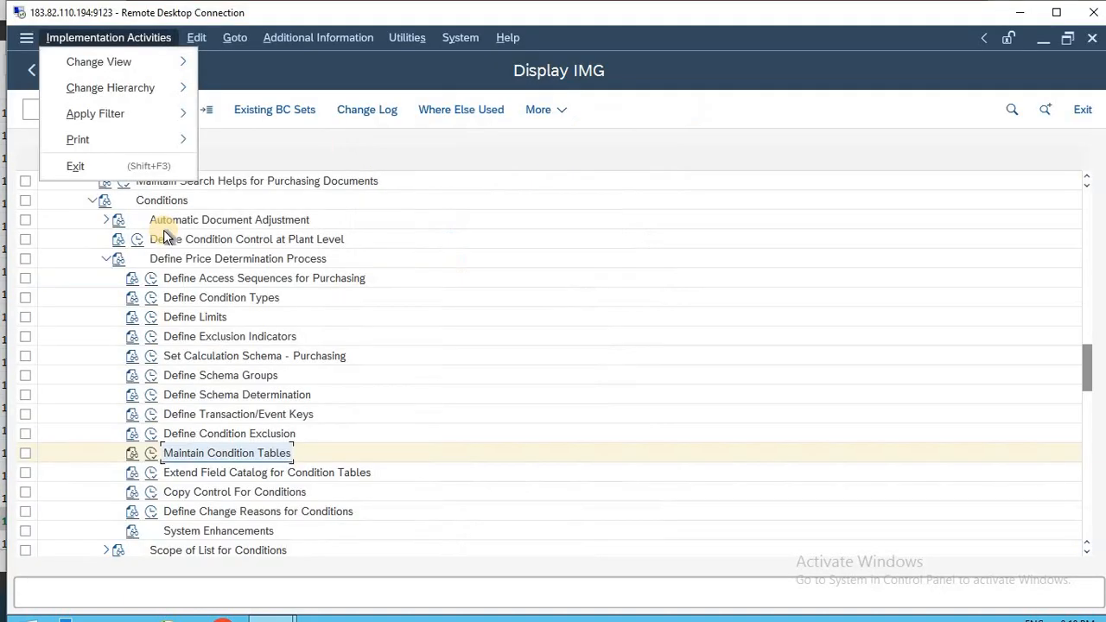
{"action": "left_click", "coordinate": [231, 279]}
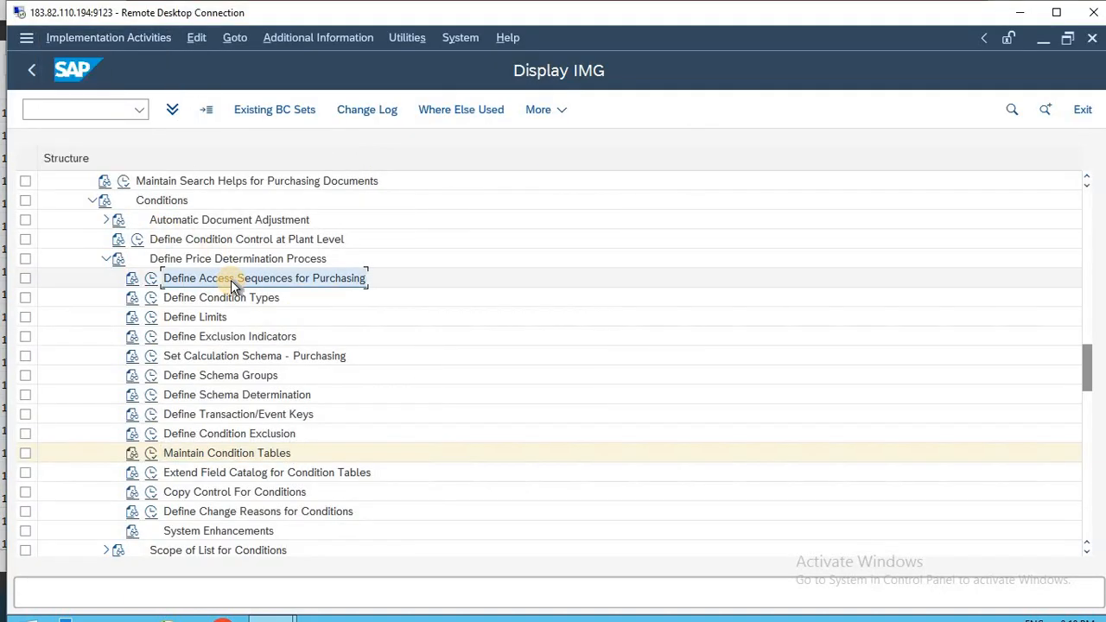
{"action": "left_click", "coordinate": [152, 279]}
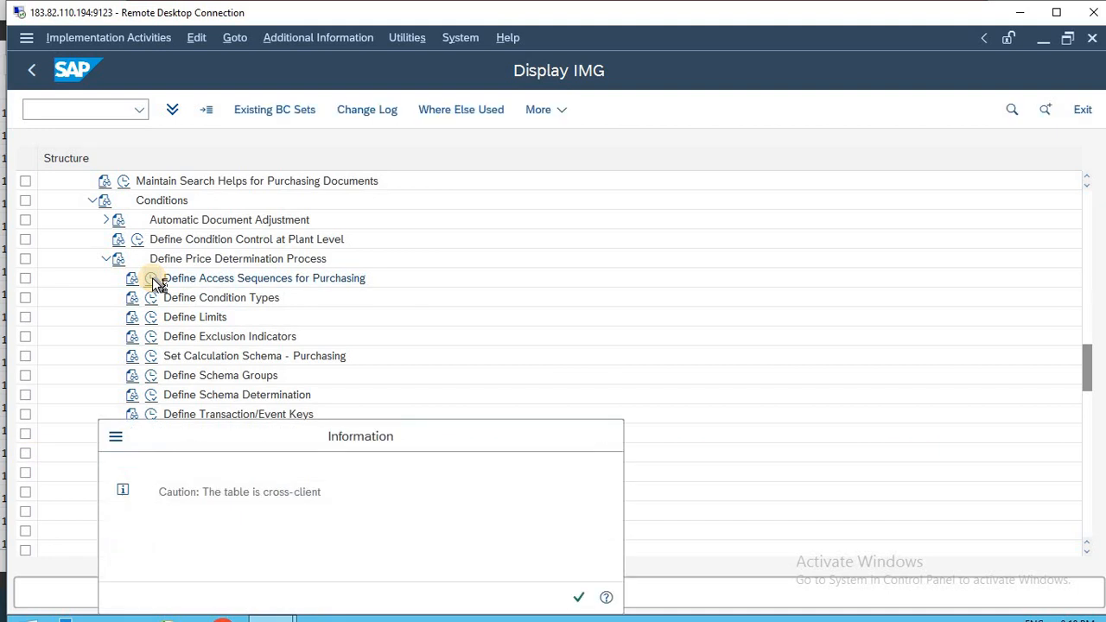
{"action": "key", "text": "Return"}
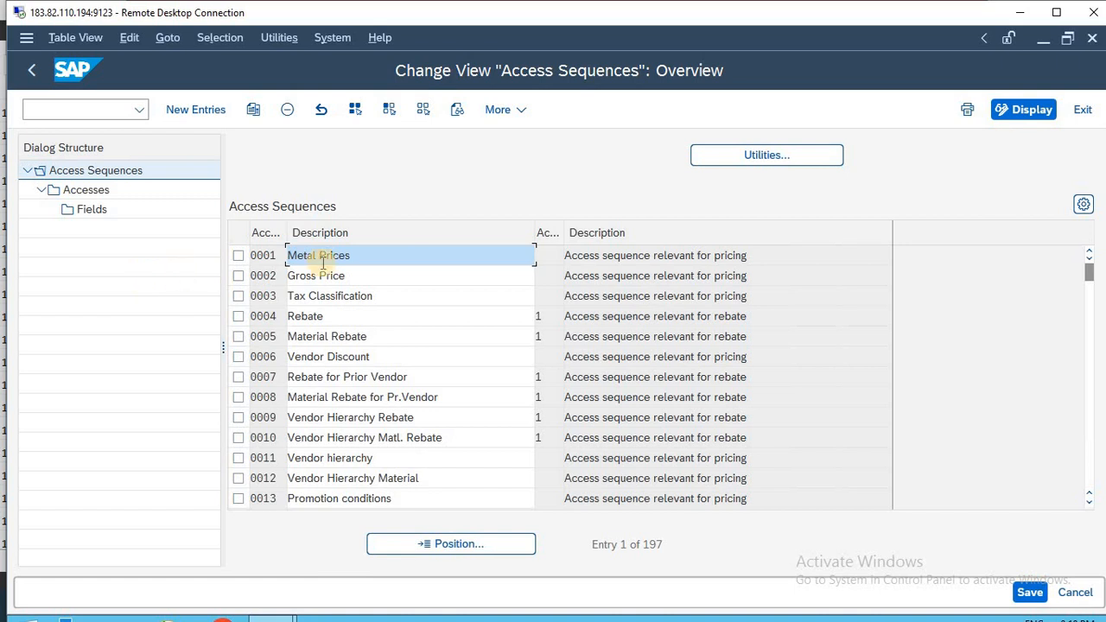
{"action": "left_click", "coordinate": [239, 277]}
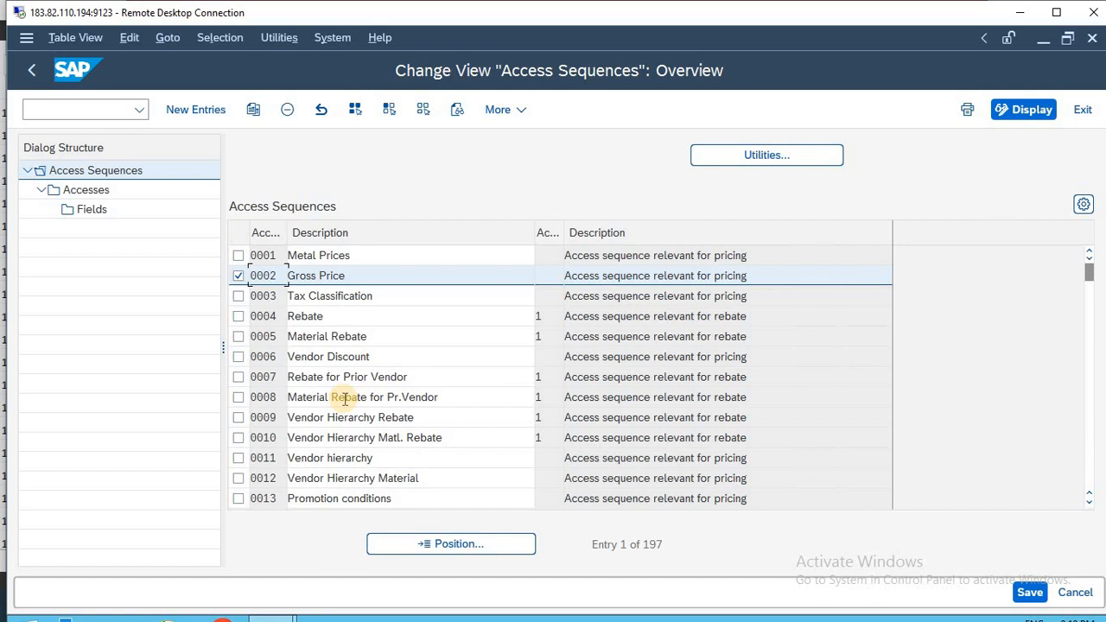
Switch to the Excel notes and read the instructions for access sequence 0002 and checking the predefined tables in its accesses.
{"action": "key", "text": "alt+Tab"}
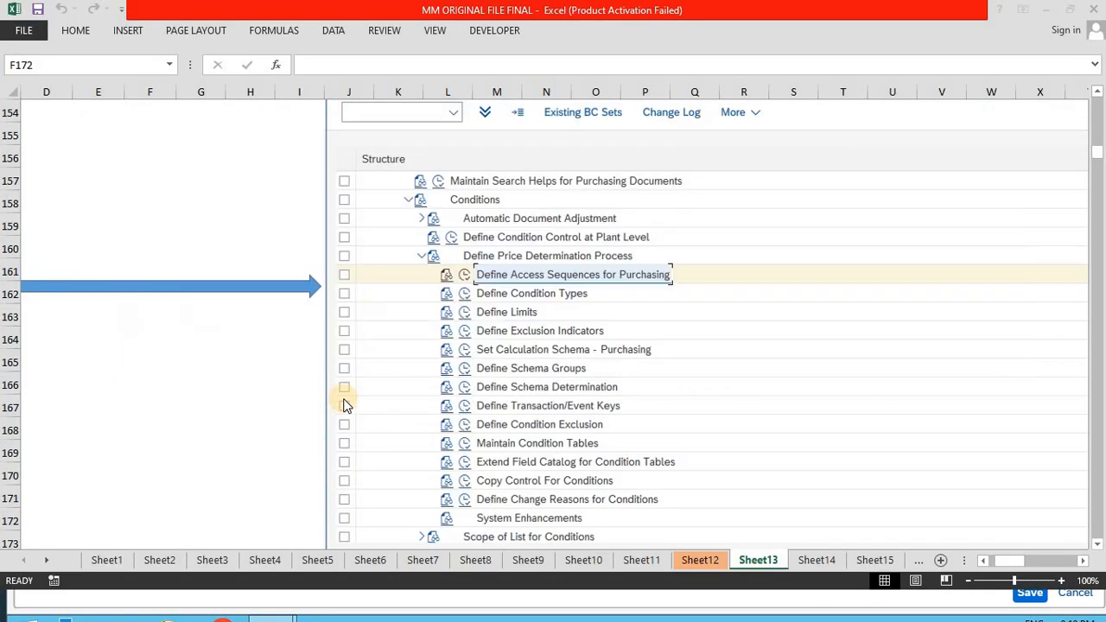
{"action": "left_click", "coordinate": [344, 400]}
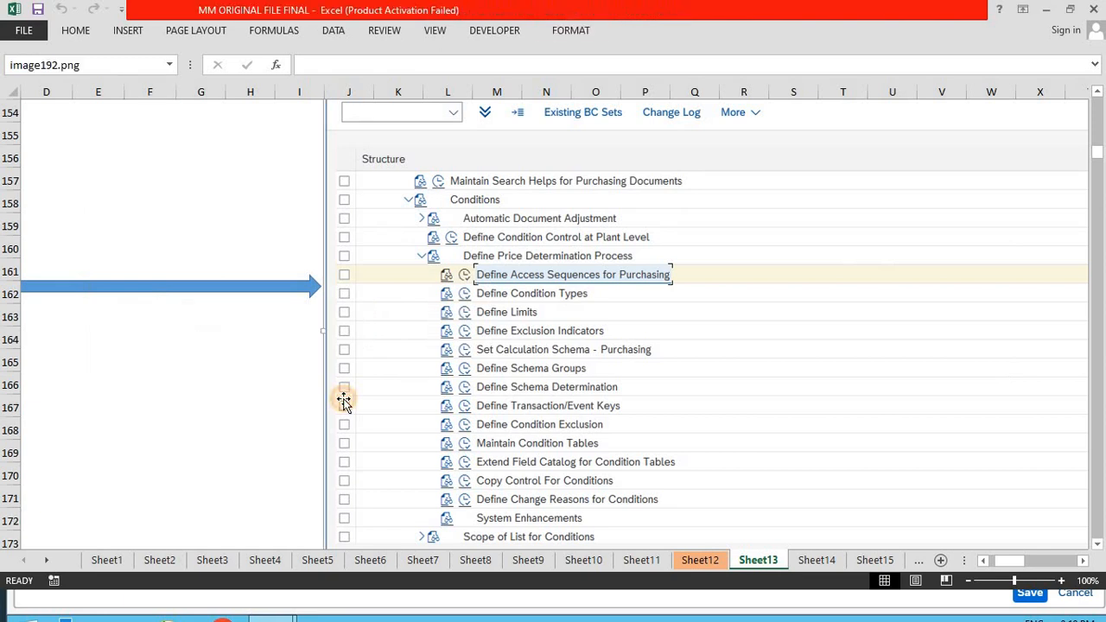
{"action": "left_click", "coordinate": [212, 401]}
{"action": "key", "text": "Down"}
{"action": "key", "text": "Down"}
{"action": "key", "text": "Down"}
{"action": "key", "text": "Down"}
{"action": "key", "text": "Down"}
{"action": "key", "text": "Down"}
{"action": "key", "text": "Down"}
{"action": "key", "text": "Down"}
{"action": "key", "text": "Down"}
{"action": "key", "text": "Down"}
{"action": "key", "text": "Down"}
{"action": "key", "text": "Down"}
{"action": "key", "text": "Down"}
{"action": "key", "text": "Down"}
{"action": "key", "text": "Down"}
{"action": "key", "text": "Down"}
{"action": "key", "text": "Down"}
{"action": "key", "text": "Down"}
{"action": "key", "text": "Down"}
{"action": "key", "text": "Down"}
{"action": "key", "text": "Down"}
{"action": "key", "text": "Down"}
{"action": "key", "text": "Down"}
{"action": "key", "text": "Down"}
{"action": "key", "text": "Down"}
{"action": "key", "text": "Down"}
{"action": "key", "text": "Down"}
{"action": "key", "text": "Down"}
{"action": "key", "text": "Down"}
{"action": "key", "text": "Down"}
{"action": "key", "text": "Down"}
{"action": "key", "text": "Down"}
{"action": "key", "text": "Down"}
{"action": "key", "text": "Down"}
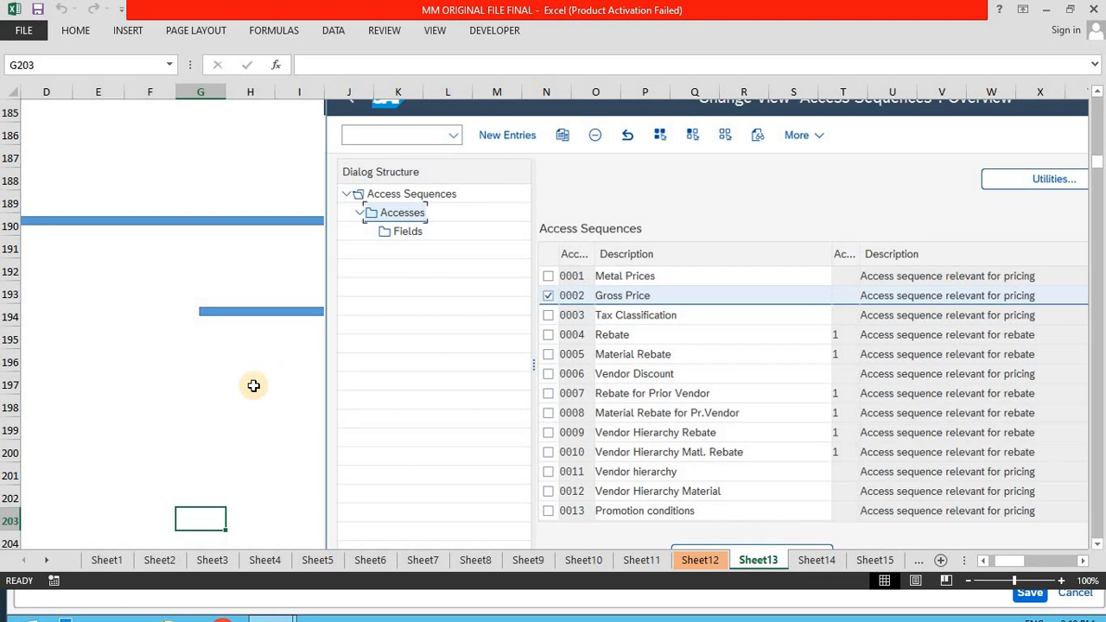
{"action": "left_click", "coordinate": [192, 386]}
{"action": "key", "text": "Down"}
{"action": "key", "text": "Down"}
{"action": "key", "text": "Down"}
{"action": "key", "text": "Down"}
{"action": "key", "text": "Down"}
{"action": "key", "text": "Down"}
{"action": "key", "text": "Down"}
{"action": "key", "text": "Down"}
{"action": "key", "text": "Down"}
{"action": "key", "text": "Down"}
{"action": "key", "text": "Down"}
{"action": "key", "text": "Down"}
{"action": "key", "text": "Down"}
{"action": "key", "text": "Down"}
{"action": "key", "text": "Down"}
{"action": "key", "text": "Down"}
{"action": "key", "text": "Down"}
{"action": "key", "text": "Down"}
{"action": "key", "text": "Down"}
{"action": "key", "text": "Down"}
{"action": "key", "text": "Down"}
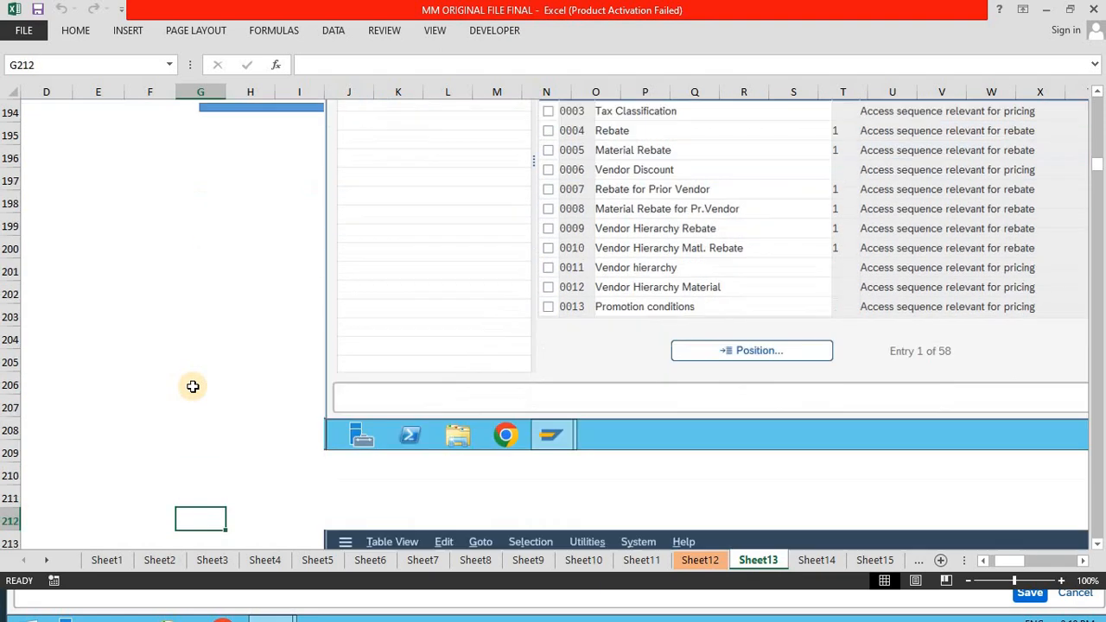
{"action": "key", "text": "Left"}
{"action": "key", "text": "Left"}
{"action": "key", "text": "Left"}
{"action": "key", "text": "Left"}
{"action": "key", "text": "Left"}
{"action": "key", "text": "Left"}
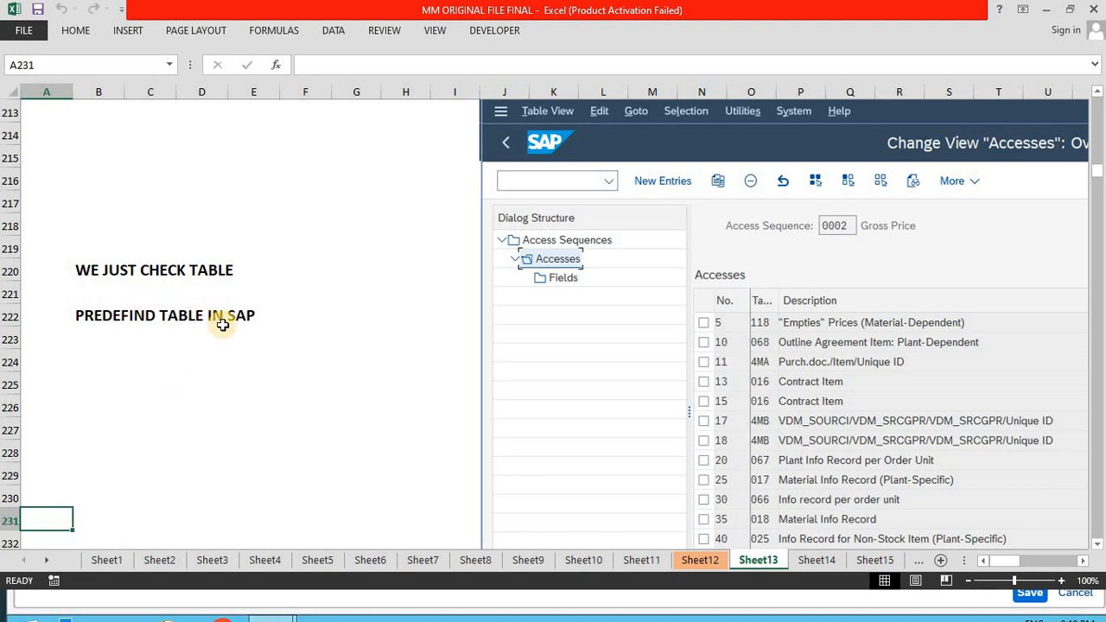
Switch to SAP, open the accesses of sequence 0002 Gross Price, look through their condition tables, and return to the Excel notes.
{"action": "key", "text": "alt+Tab"}
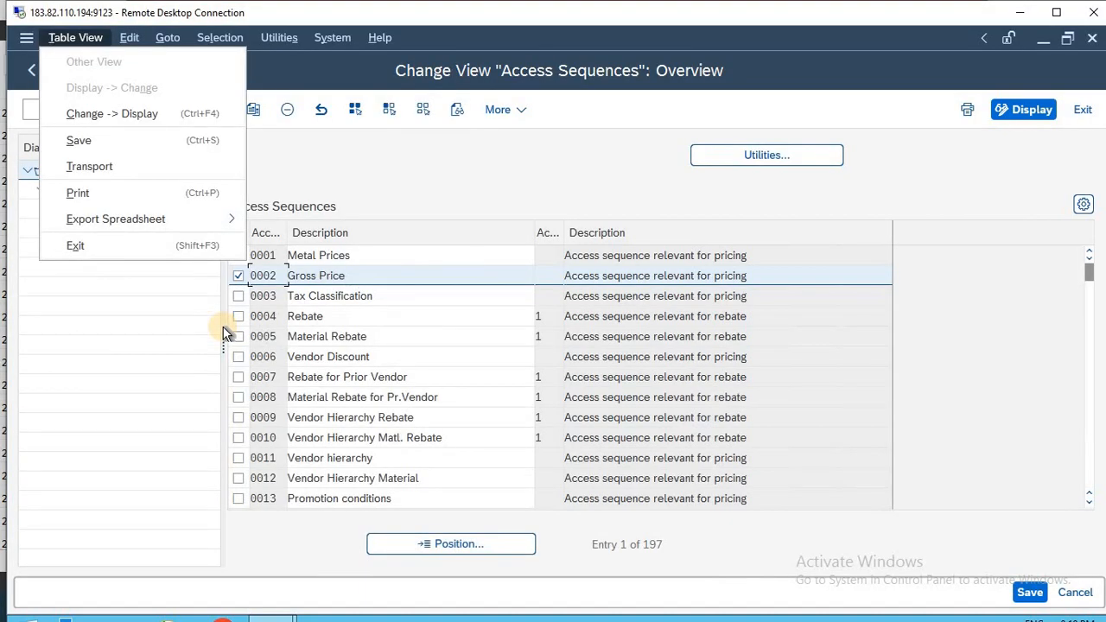
{"action": "left_click", "coordinate": [166, 334]}
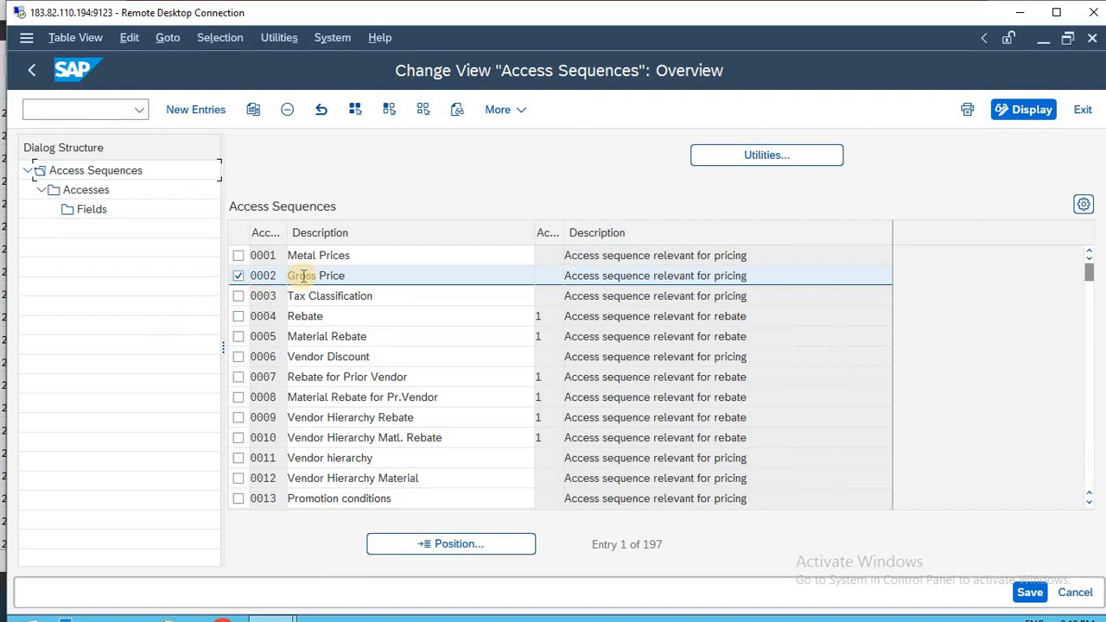
{"action": "double_click", "coordinate": [91, 189]}
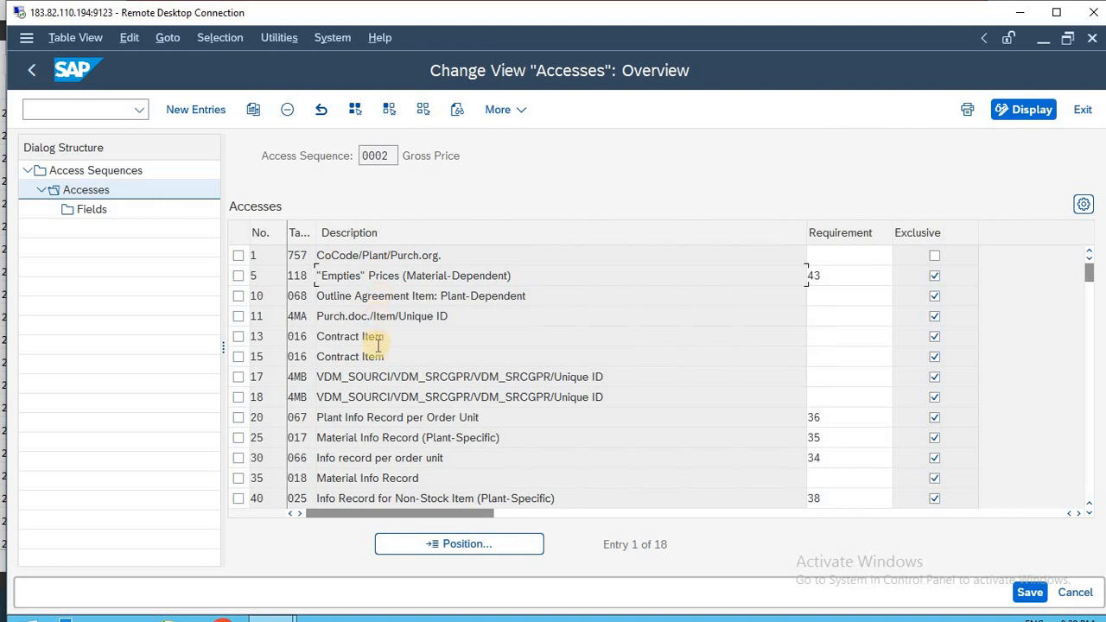
{"action": "scroll", "coordinate": [378, 346], "scroll_direction": "down", "scroll_amount": 4}
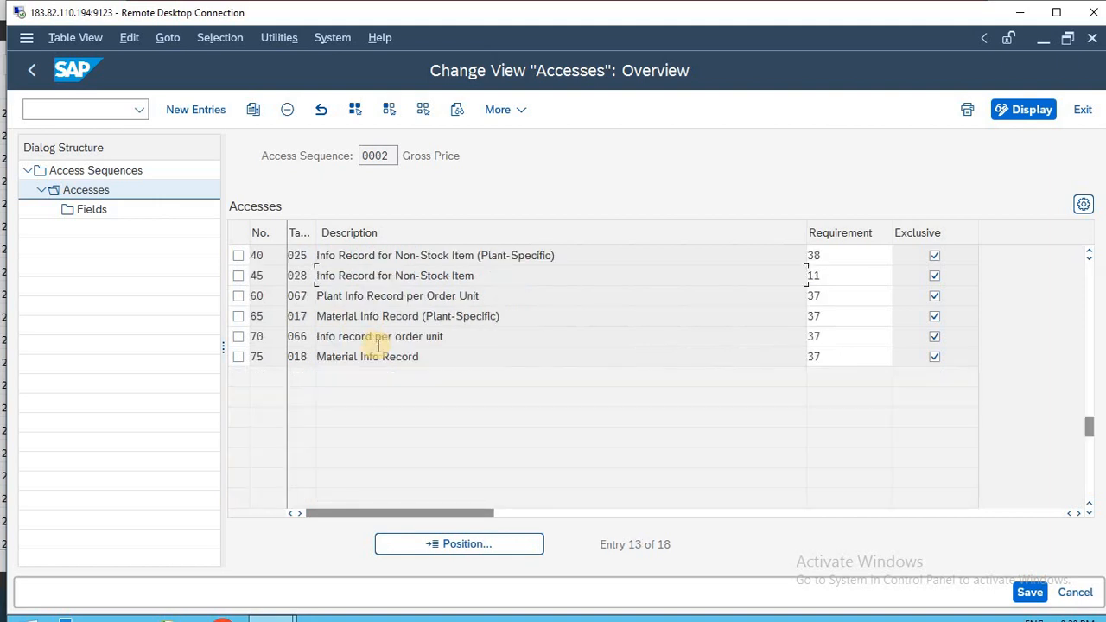
{"action": "scroll", "coordinate": [378, 345], "scroll_direction": "up", "scroll_amount": 4}
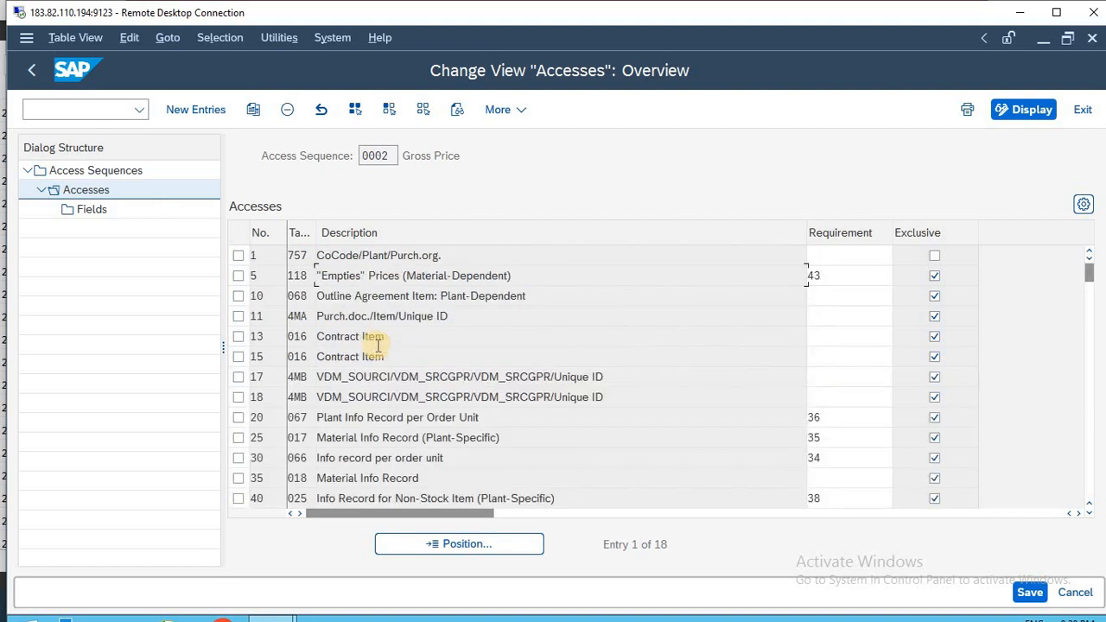
{"action": "key", "text": "alt+Tab"}
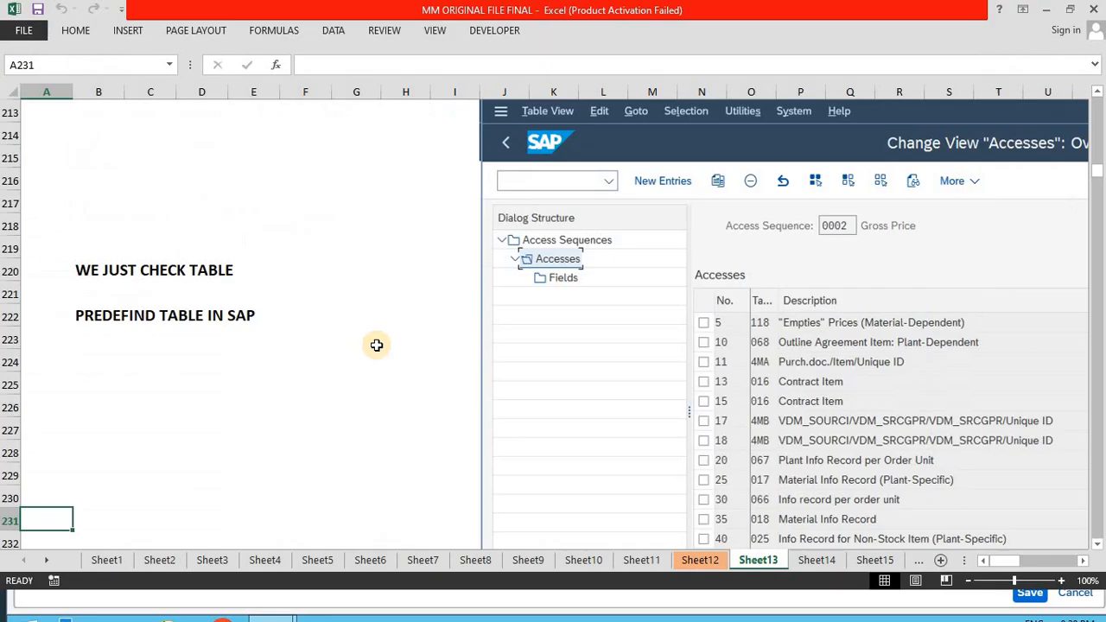
Read through the Sheet13 notes on the Access Sequences overview and the example of a new access sequence entry.
{"action": "left_click", "coordinate": [271, 408]}
{"action": "key", "text": "Return"}
{"action": "key", "text": "Down"}
{"action": "key", "text": "Down"}
{"action": "key", "text": "Down"}
{"action": "key", "text": "Down"}
{"action": "key", "text": "Down"}
{"action": "key", "text": "Down"}
{"action": "key", "text": "Down"}
{"action": "key", "text": "Down"}
{"action": "key", "text": "Down"}
{"action": "key", "text": "Down"}
{"action": "key", "text": "Down"}
{"action": "key", "text": "Down"}
{"action": "key", "text": "Down"}
{"action": "key", "text": "Down"}
{"action": "key", "text": "Down"}
{"action": "key", "text": "Down"}
{"action": "key", "text": "Down"}
{"action": "key", "text": "Down"}
{"action": "key", "text": "Down"}
{"action": "key", "text": "Down"}
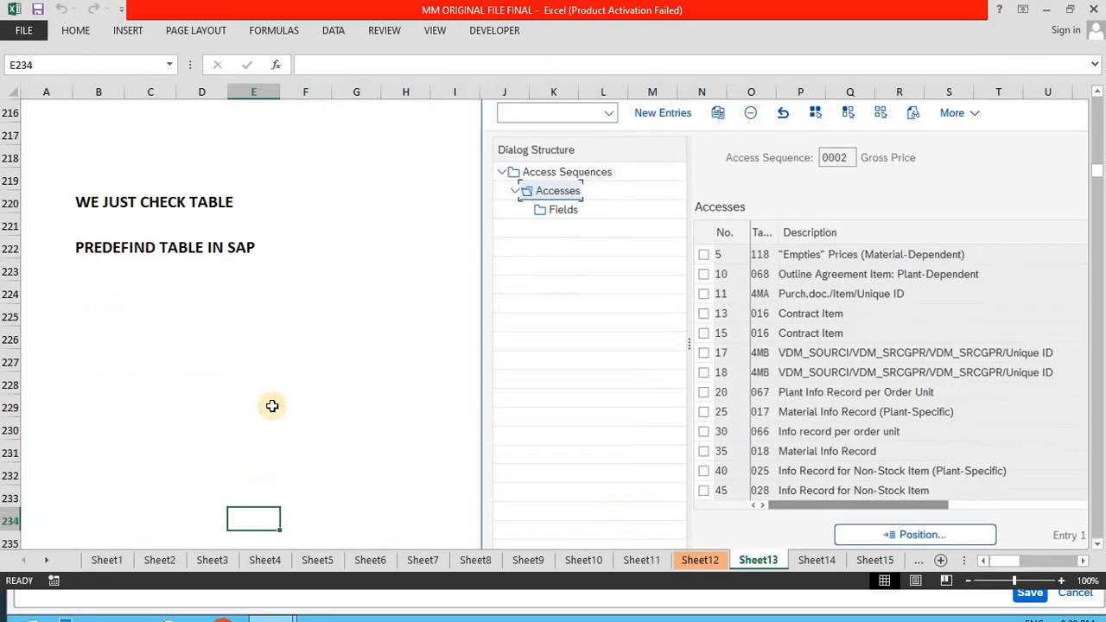
{"action": "key", "text": "Down"}
{"action": "key", "text": "Down"}
{"action": "key", "text": "Down"}
{"action": "key", "text": "Down"}
{"action": "key", "text": "Down"}
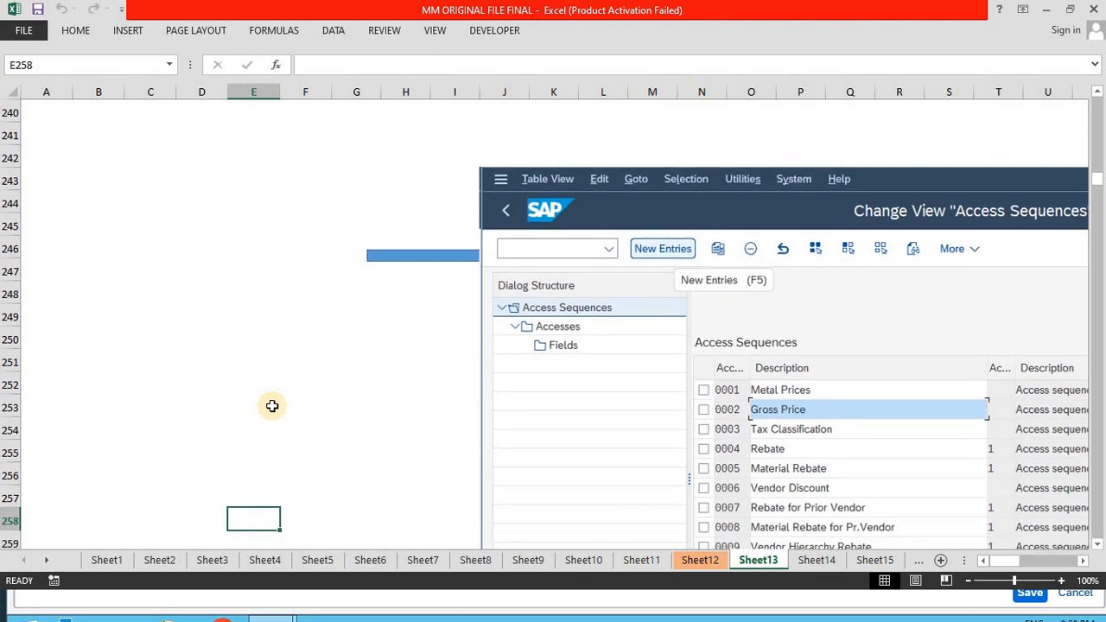
{"action": "key", "text": "Right"}
{"action": "key", "text": "Down"}
{"action": "key", "text": "Down"}
{"action": "key", "text": "Down"}
{"action": "key", "text": "Down"}
{"action": "key", "text": "Down"}
{"action": "key", "text": "Down"}
{"action": "key", "text": "Down"}
{"action": "key", "text": "Down"}
{"action": "key", "text": "Down"}
{"action": "key", "text": "Down"}
{"action": "key", "text": "Down"}
{"action": "key", "text": "Down"}
{"action": "key", "text": "Down"}
{"action": "key", "text": "Down"}
{"action": "key", "text": "Down"}
{"action": "key", "text": "Down"}
{"action": "key", "text": "Down"}
{"action": "key", "text": "Down"}
{"action": "key", "text": "Down"}
{"action": "key", "text": "Down"}
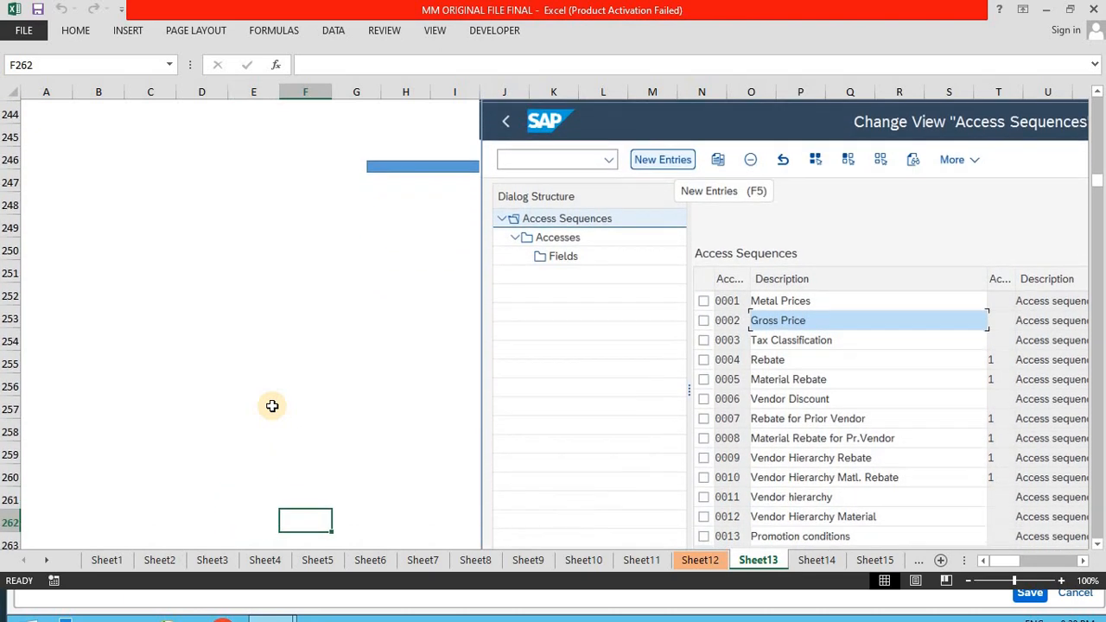
{"action": "key", "text": "Down"}
{"action": "key", "text": "Down"}
{"action": "key", "text": "Down"}
{"action": "key", "text": "Down"}
{"action": "key", "text": "Down"}
{"action": "key", "text": "Right"}
{"action": "key", "text": "Right"}
{"action": "key", "text": "Right"}
{"action": "key", "text": "Right"}
{"action": "key", "text": "Right"}
{"action": "key", "text": "Right"}
{"action": "key", "text": "Right"}
{"action": "key", "text": "Right"}
{"action": "key", "text": "Right"}
{"action": "key", "text": "Right"}
{"action": "key", "text": "Right"}
{"action": "key", "text": "Right"}
{"action": "key", "text": "Right"}
{"action": "key", "text": "Right"}
{"action": "key", "text": "Right"}
{"action": "key", "text": "Right"}
{"action": "key", "text": "Right"}
{"action": "key", "text": "Right"}
{"action": "key", "text": "Right"}
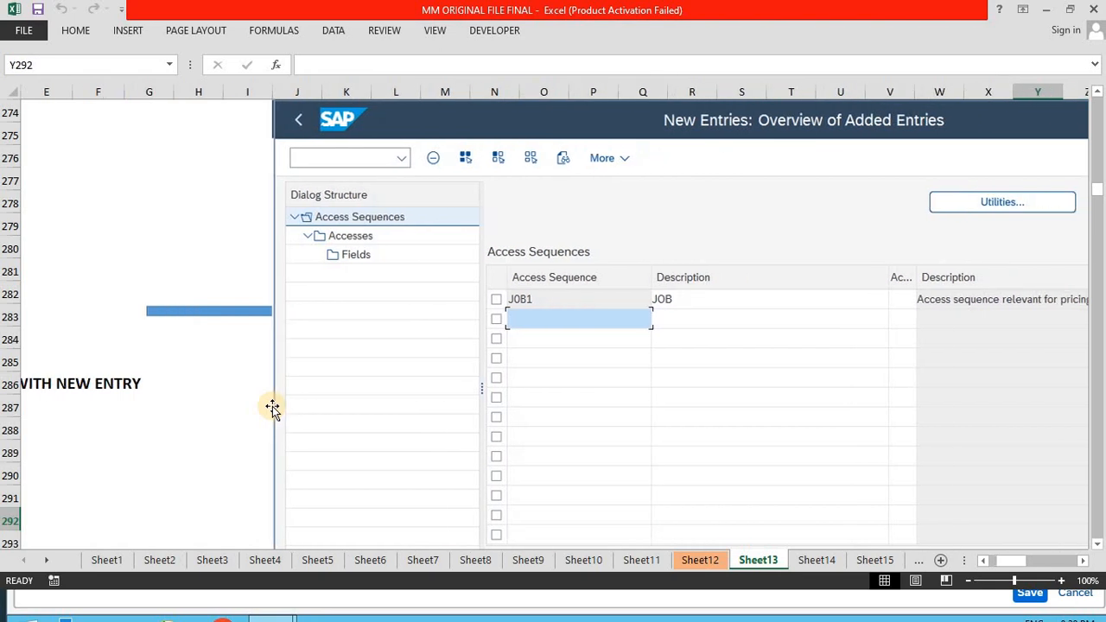
Switch to SAP, go back to the access sequence overview, and start a copy of sequence 0002 Gross Price.
{"action": "key", "text": "alt+Tab"}
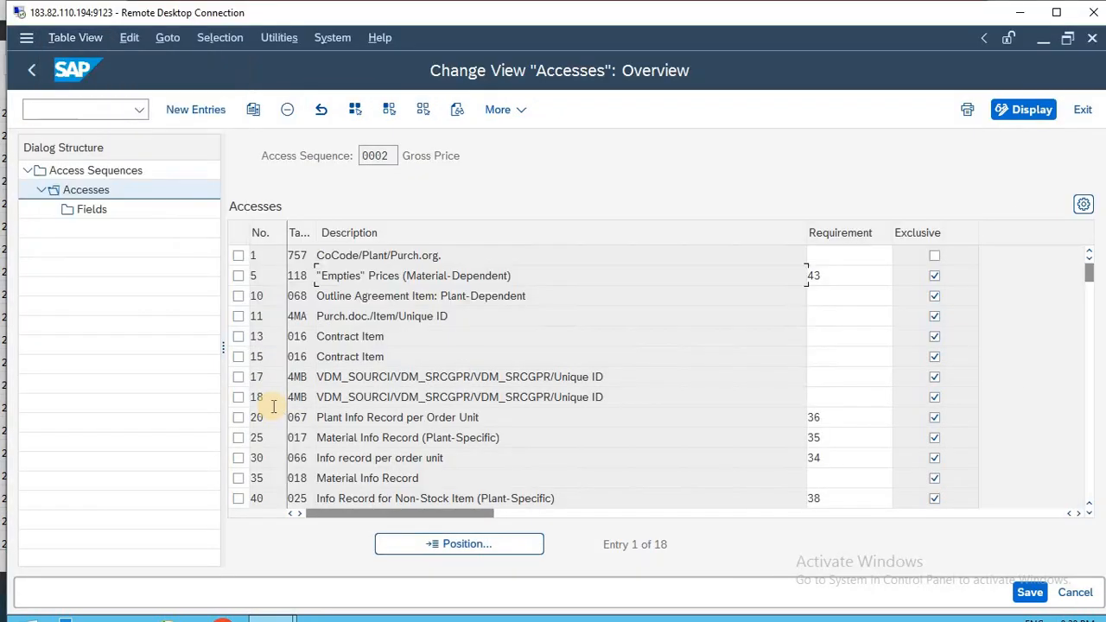
{"action": "key", "text": "F3"}
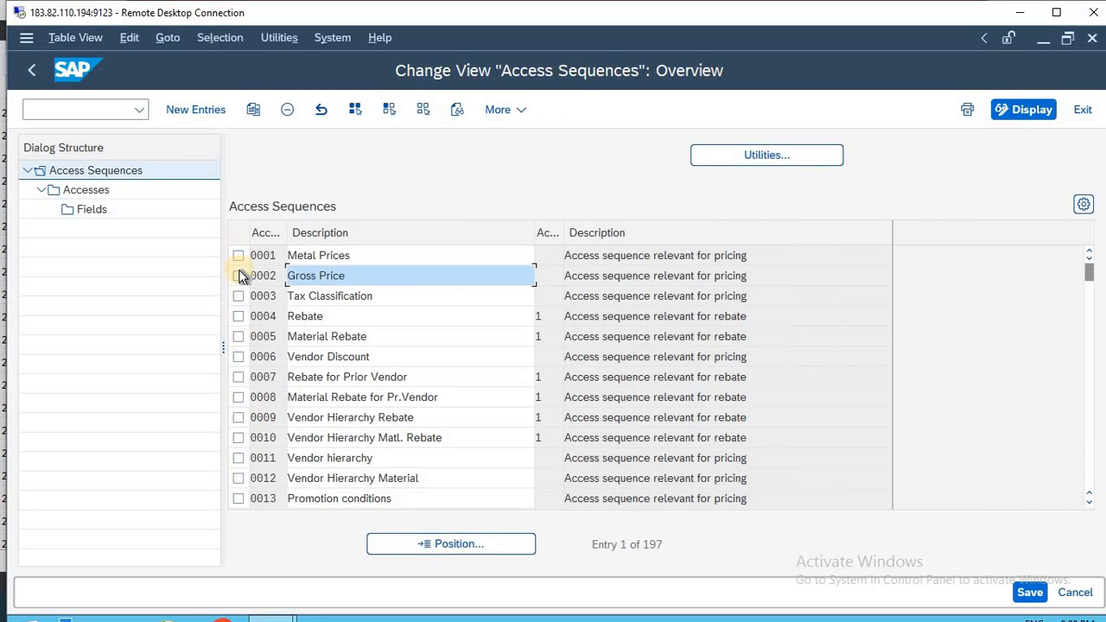
{"action": "left_click", "coordinate": [239, 276]}
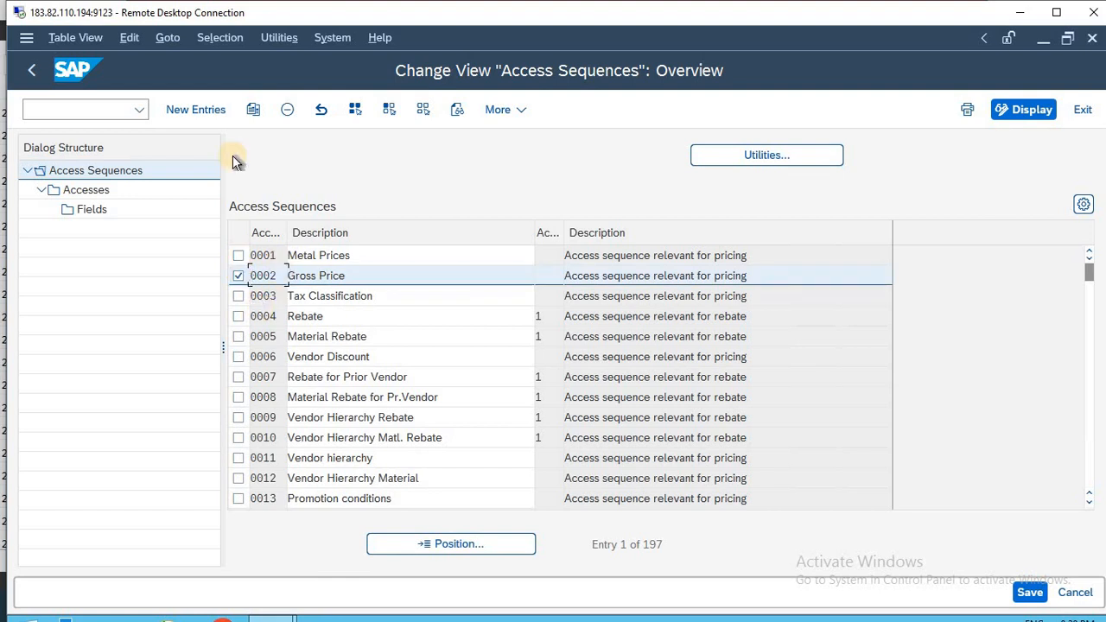
{"action": "left_click", "coordinate": [253, 110]}
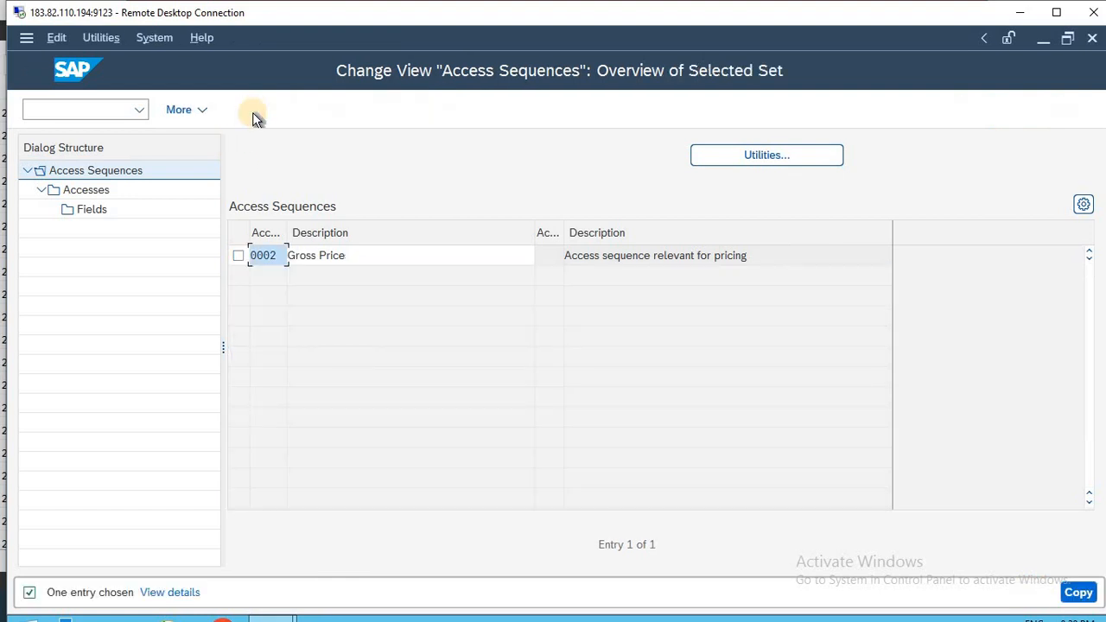
Name the copied access sequence COW1 with the description Gross Price COW1, accepting the namespace warning.
{"action": "key", "text": "BackSpace"}
{"action": "key", "text": "BackSpace"}
{"action": "key", "text": "BackSpace"}
{"action": "key", "text": "BackSpace"}
{"action": "type", "text": "COW1"}
{"action": "left_click", "coordinate": [390, 254]}
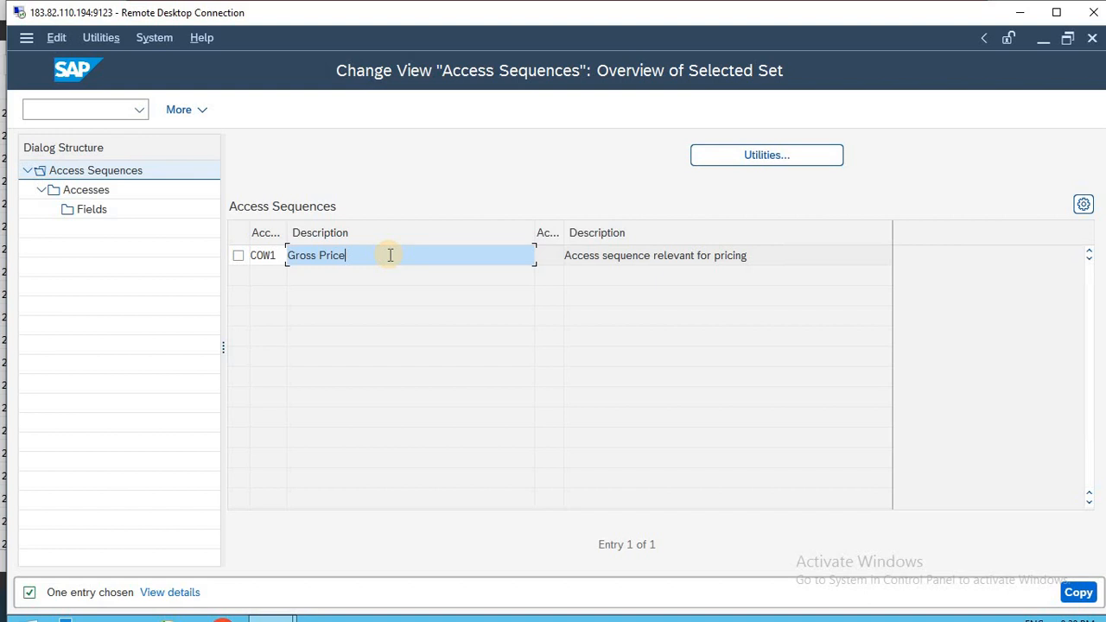
{"action": "type", "text": "COW1"}
{"action": "key", "text": "Return"}
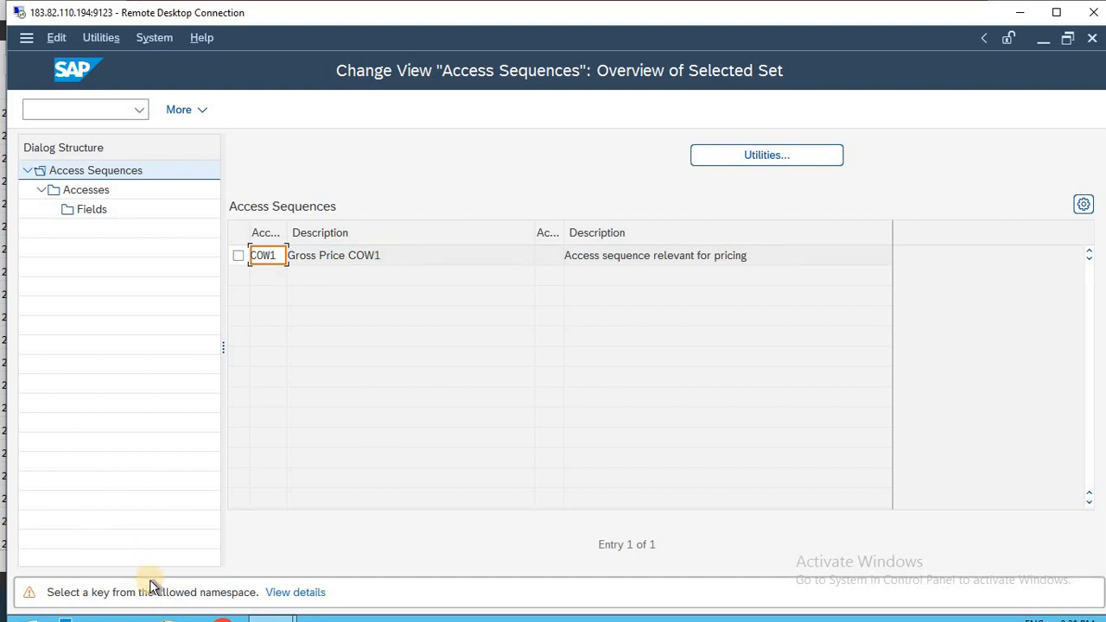
{"action": "key", "text": "Return"}
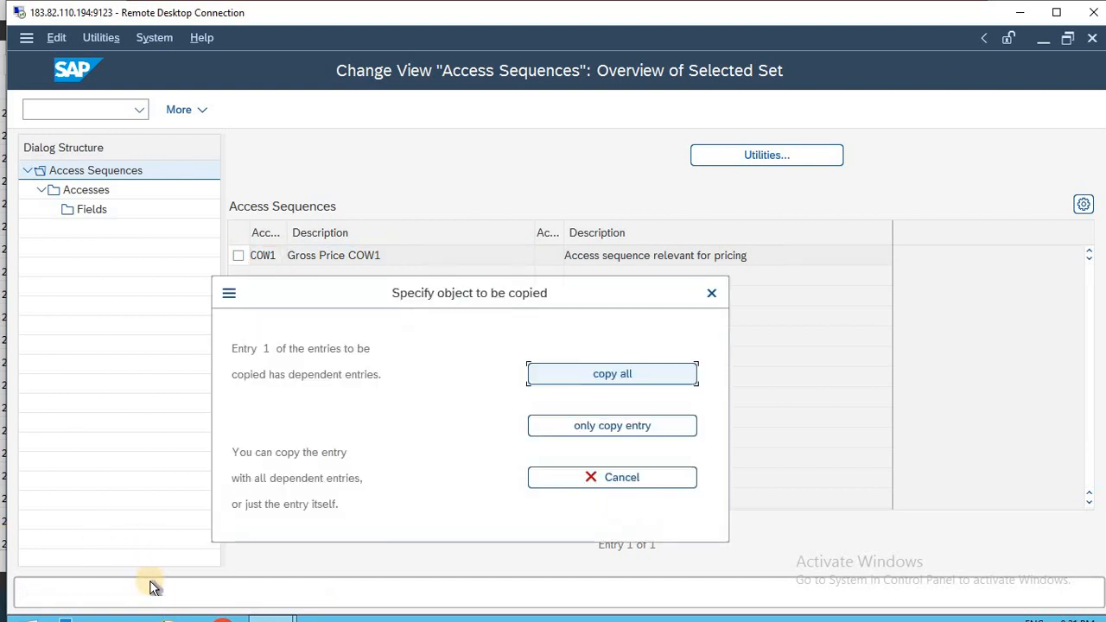
Copy all dependent accesses and fields into COW1, accepting the namespace warning for each entry and closing the copy notice.
{"action": "left_click", "coordinate": [630, 373]}
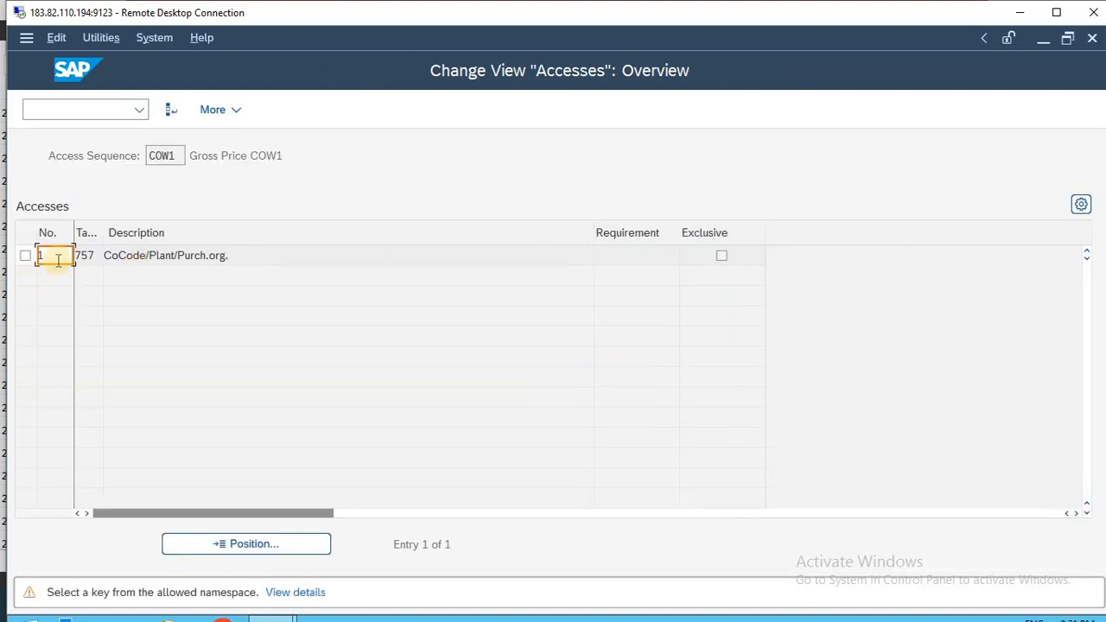
{"action": "key", "text": "Return"}
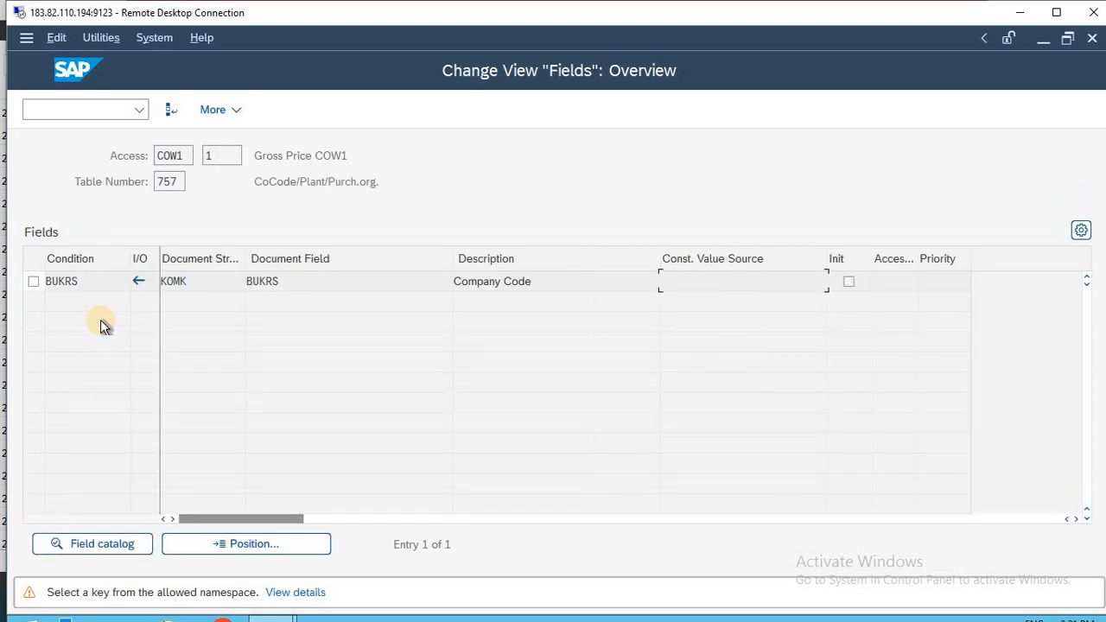
{"action": "scroll", "coordinate": [100, 320], "scroll_direction": "down", "scroll_amount": 1}
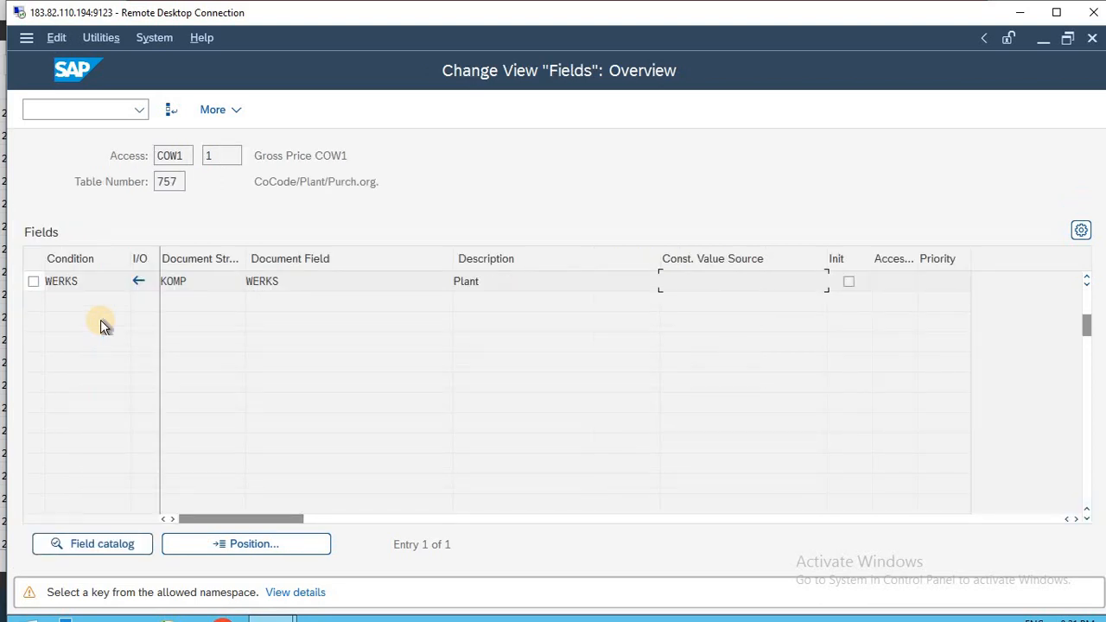
{"action": "scroll", "coordinate": [100, 319], "scroll_direction": "down", "scroll_amount": 1}
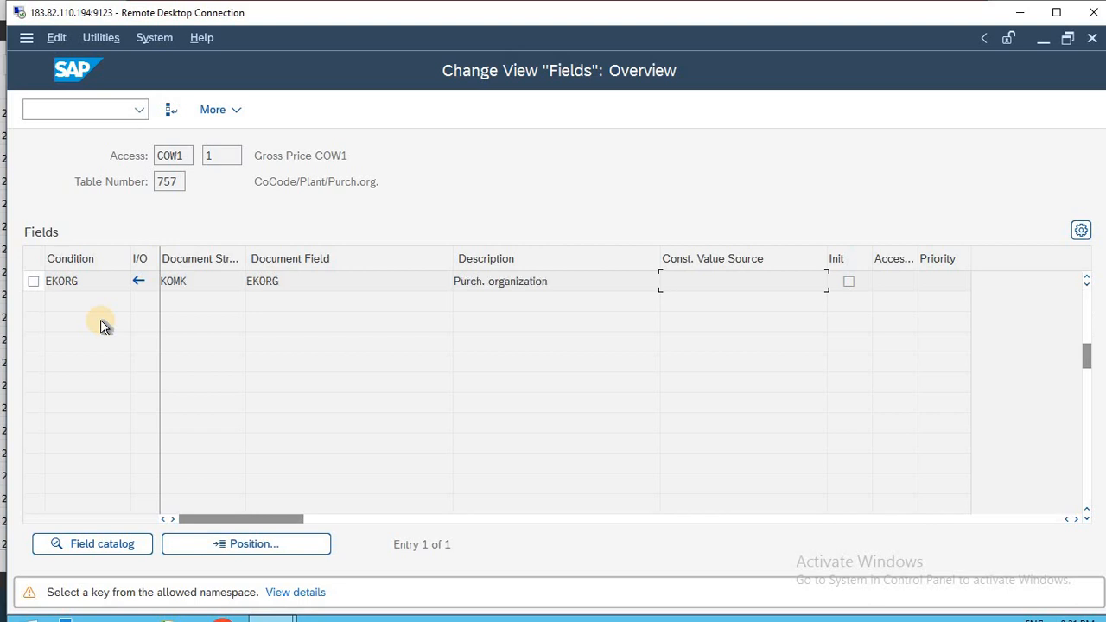
{"action": "scroll", "coordinate": [100, 320], "scroll_direction": "down", "scroll_amount": 2}
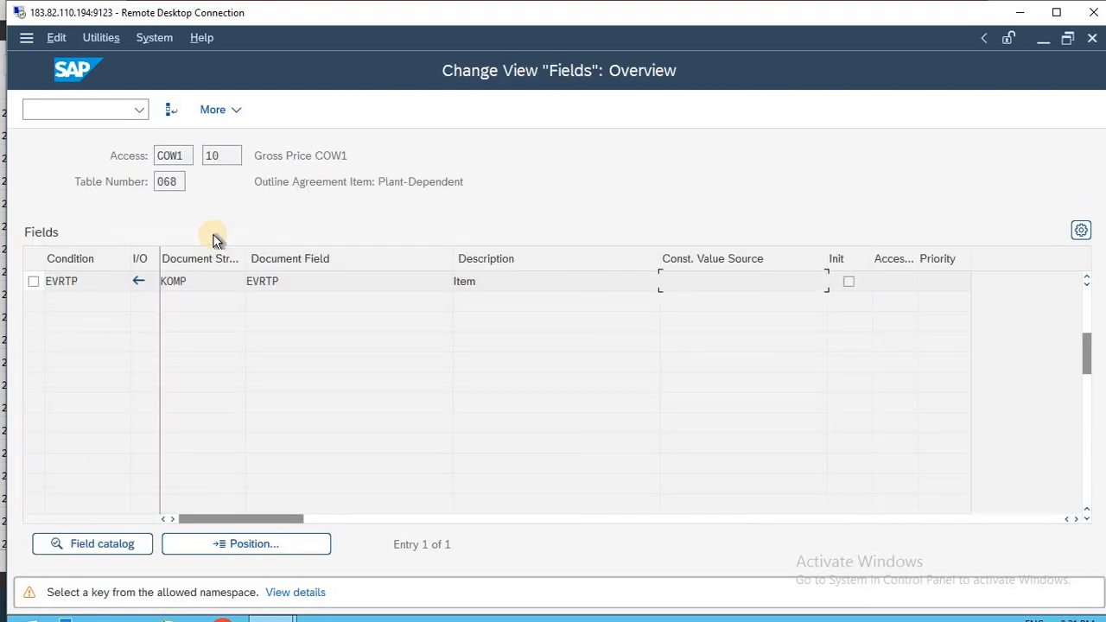
{"action": "key", "text": "Return"}
{"action": "key", "text": "Return"}
{"action": "key", "text": "Return"}
{"action": "key", "text": "Return"}
{"action": "key", "text": "Return"}
{"action": "key", "text": "Return"}
{"action": "key", "text": "Return"}
{"action": "key", "text": "Return"}
{"action": "key", "text": "Return"}
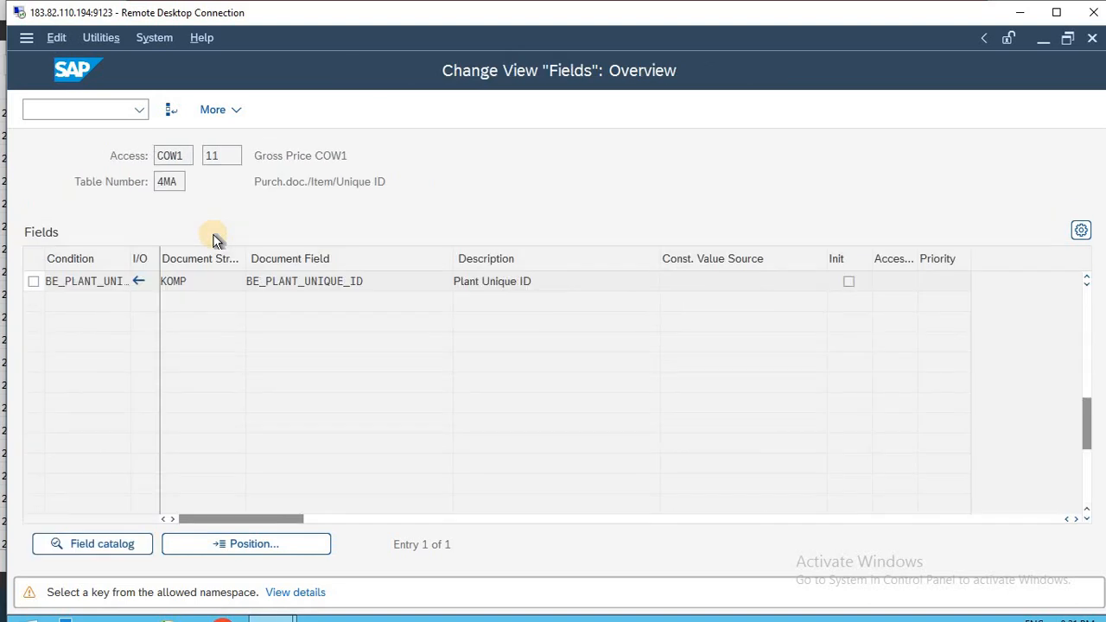
{"action": "key", "text": "Return"}
{"action": "key", "text": "Return"}
{"action": "key", "text": "Return"}
{"action": "key", "text": "Return"}
{"action": "key", "text": "Return"}
{"action": "key", "text": "Return"}
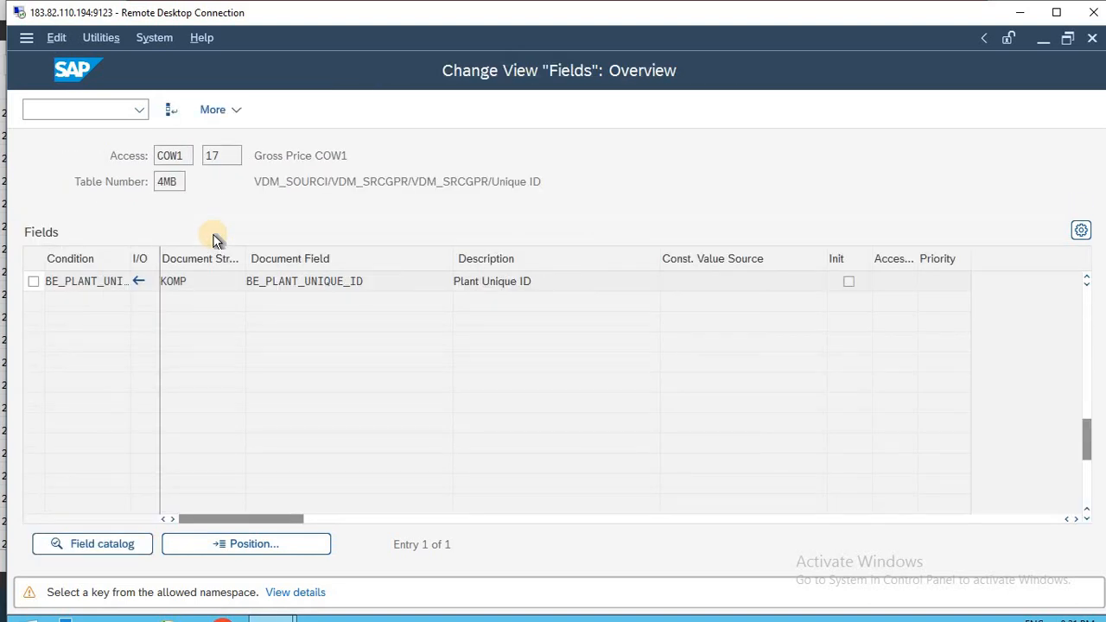
{"action": "key", "text": "Return"}
{"action": "key", "text": "Return"}
{"action": "key", "text": "Return"}
{"action": "key", "text": "Return"}
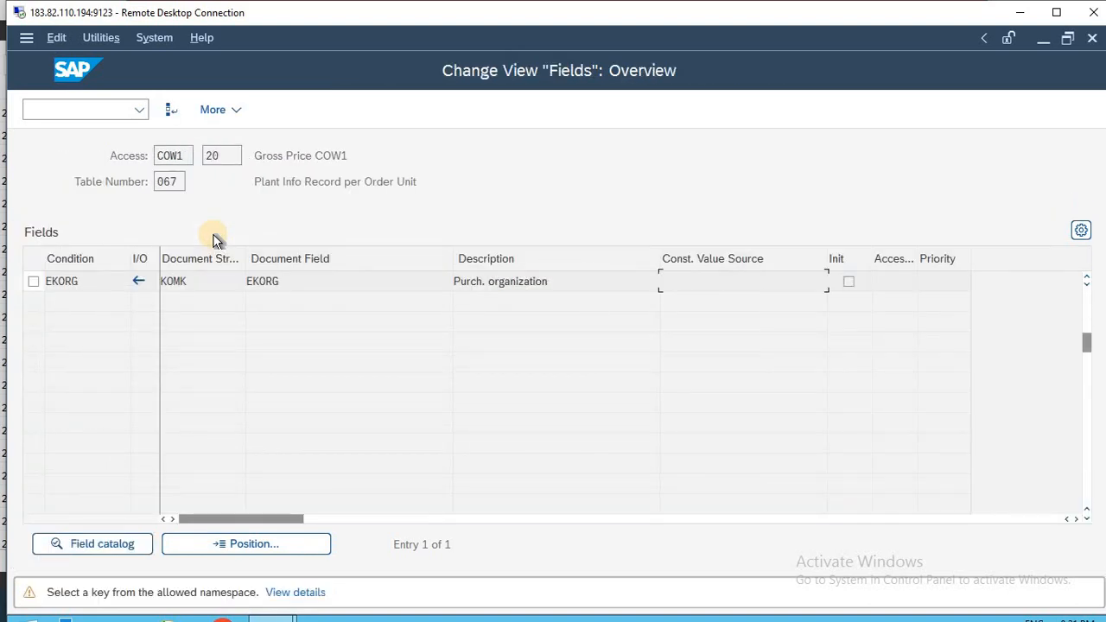
{"action": "key", "text": "Return"}
{"action": "key", "text": "Return"}
{"action": "key", "text": "Return"}
{"action": "key", "text": "Return"}
{"action": "key", "text": "Return"}
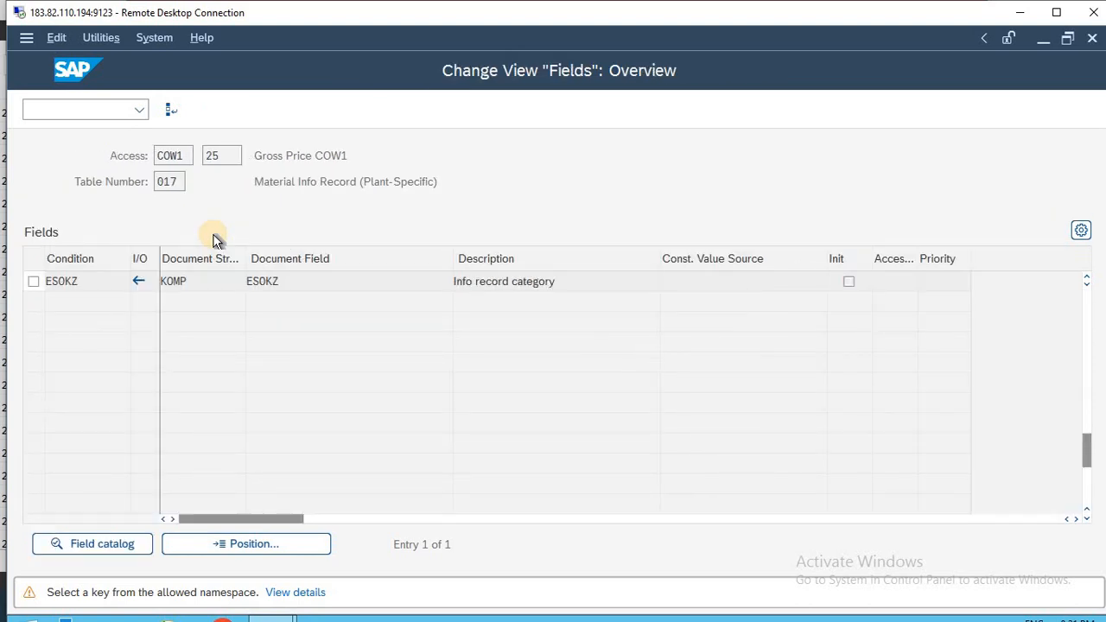
{"action": "key", "text": "Return"}
{"action": "key", "text": "Return"}
{"action": "key", "text": "Return"}
{"action": "key", "text": "Return"}
{"action": "key", "text": "Return"}
{"action": "key", "text": "Return"}
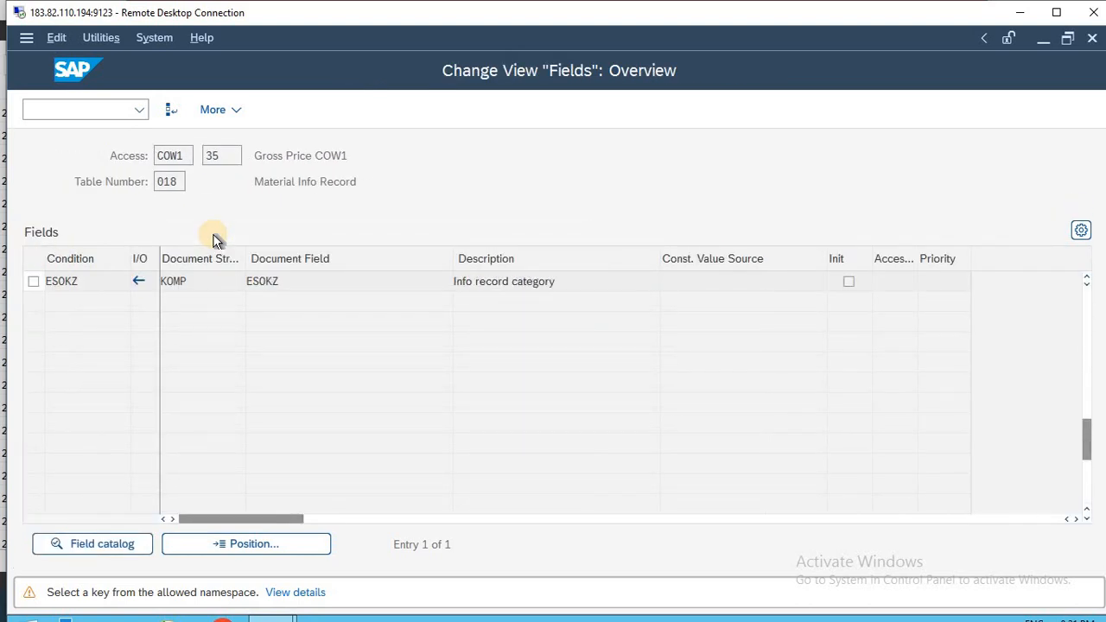
{"action": "key", "text": "Return"}
{"action": "key", "text": "Return"}
{"action": "key", "text": "Return"}
{"action": "key", "text": "Return"}
{"action": "key", "text": "Return"}
{"action": "key", "text": "Return"}
{"action": "key", "text": "Return"}
{"action": "key", "text": "Return"}
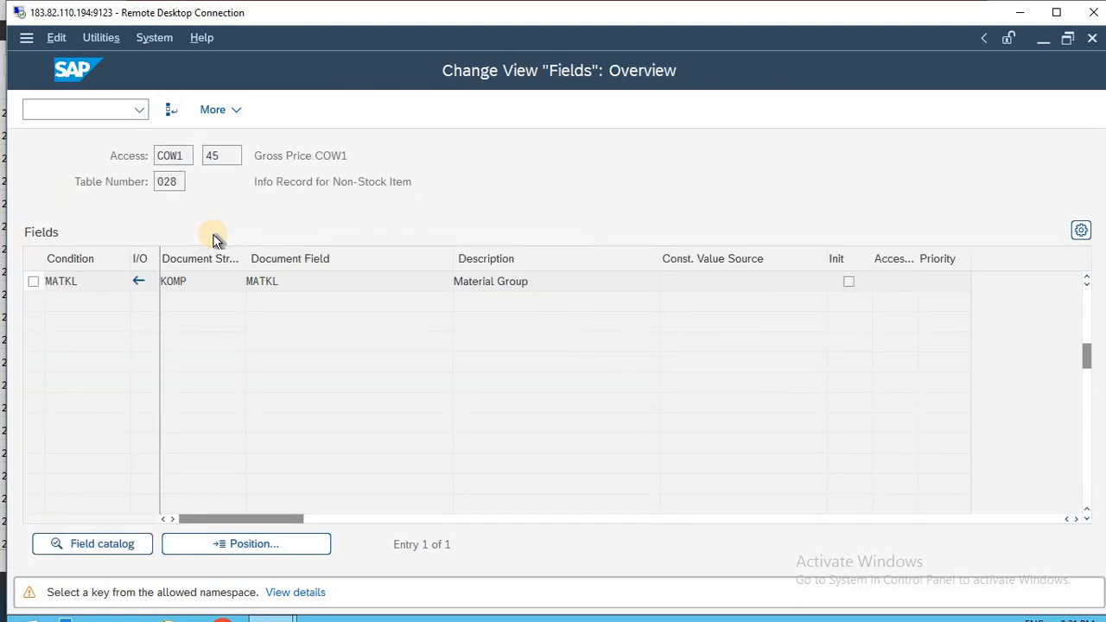
{"action": "key", "text": "Return"}
{"action": "key", "text": "Return"}
{"action": "key", "text": "Return"}
{"action": "key", "text": "Return"}
{"action": "key", "text": "Return"}
{"action": "key", "text": "Return"}
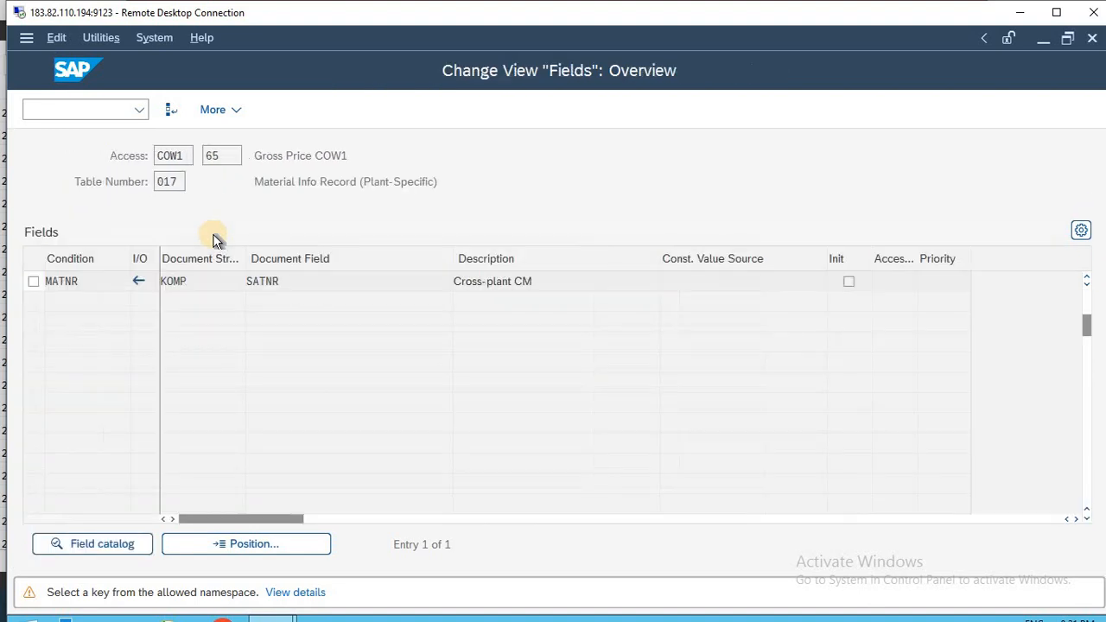
{"action": "key", "text": "Return"}
{"action": "key", "text": "Return"}
{"action": "key", "text": "Return"}
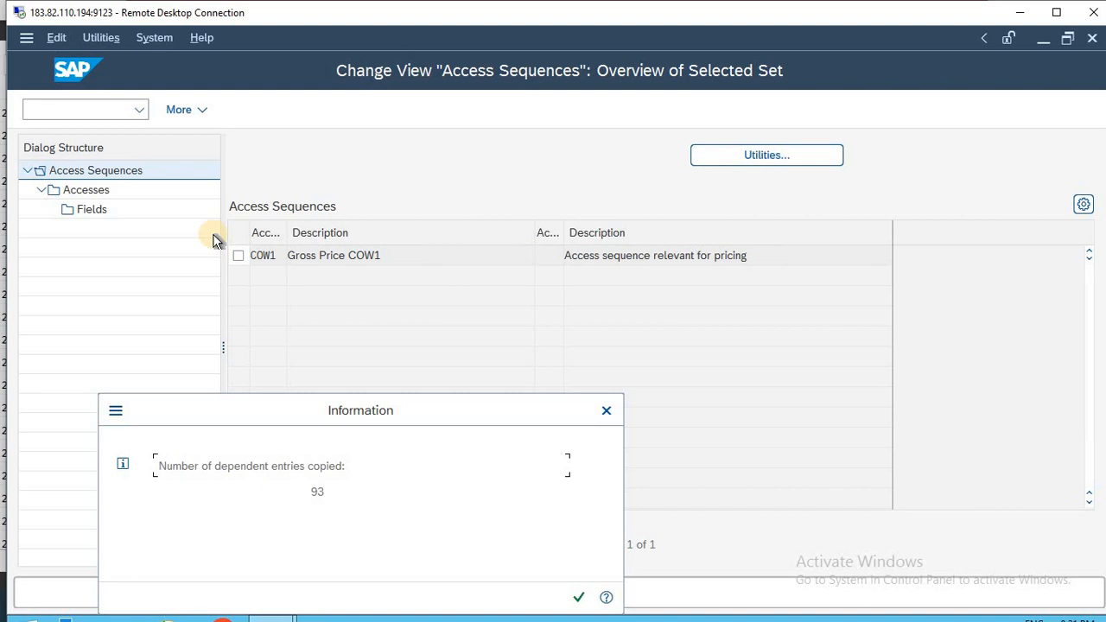
{"action": "key", "text": "Return"}
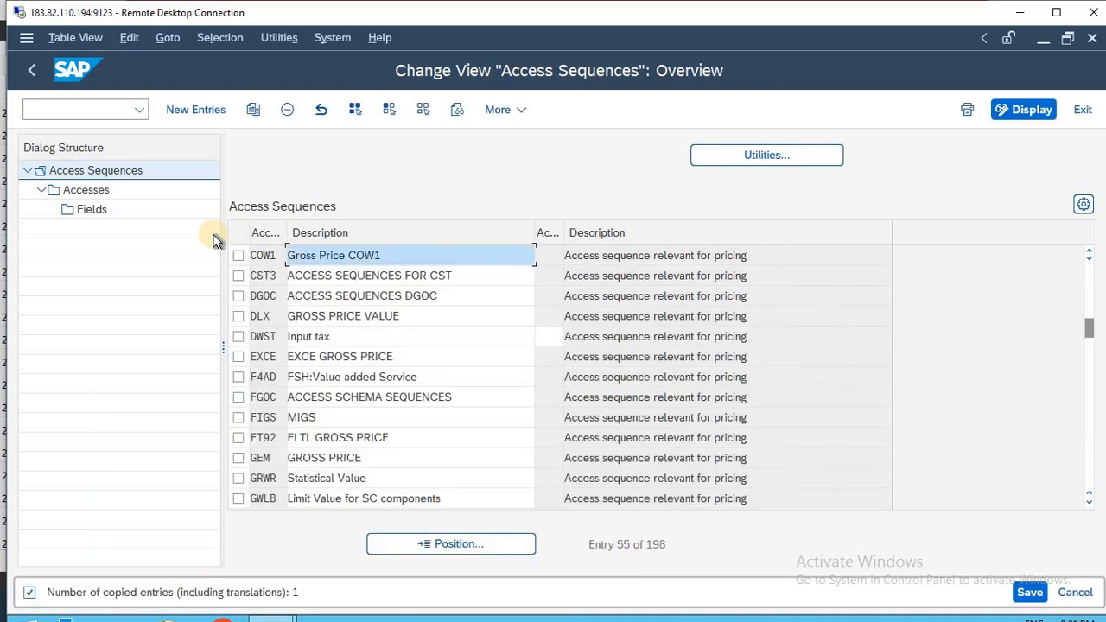
Save access sequence COW1 under the proposed workbench request and select its row in the overview.
{"action": "key", "text": "ctrl+s"}
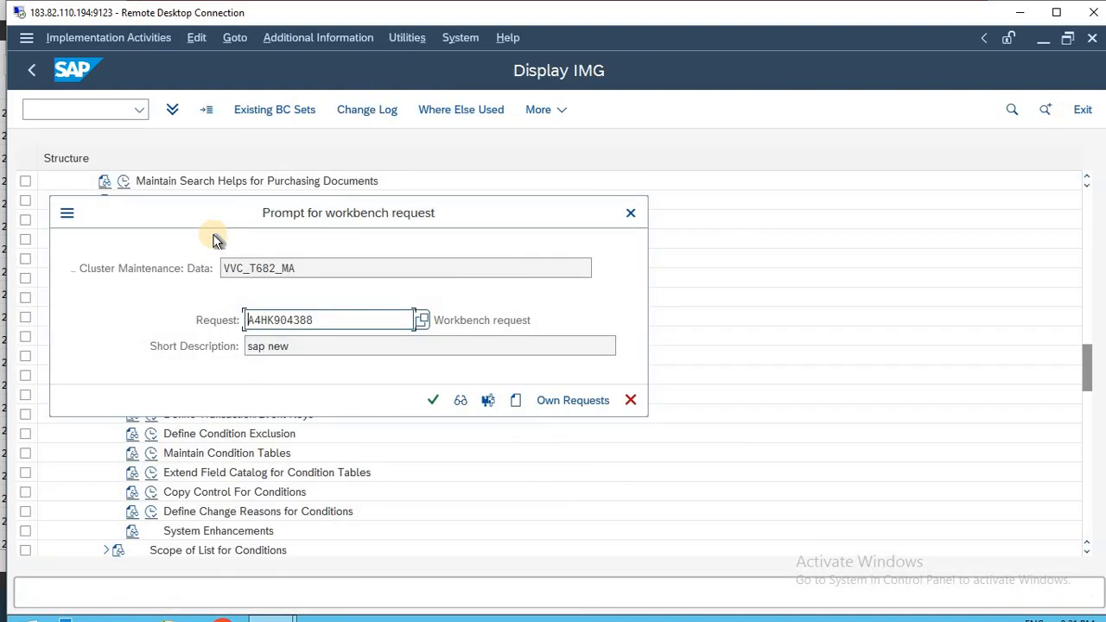
{"action": "key", "text": "Return"}
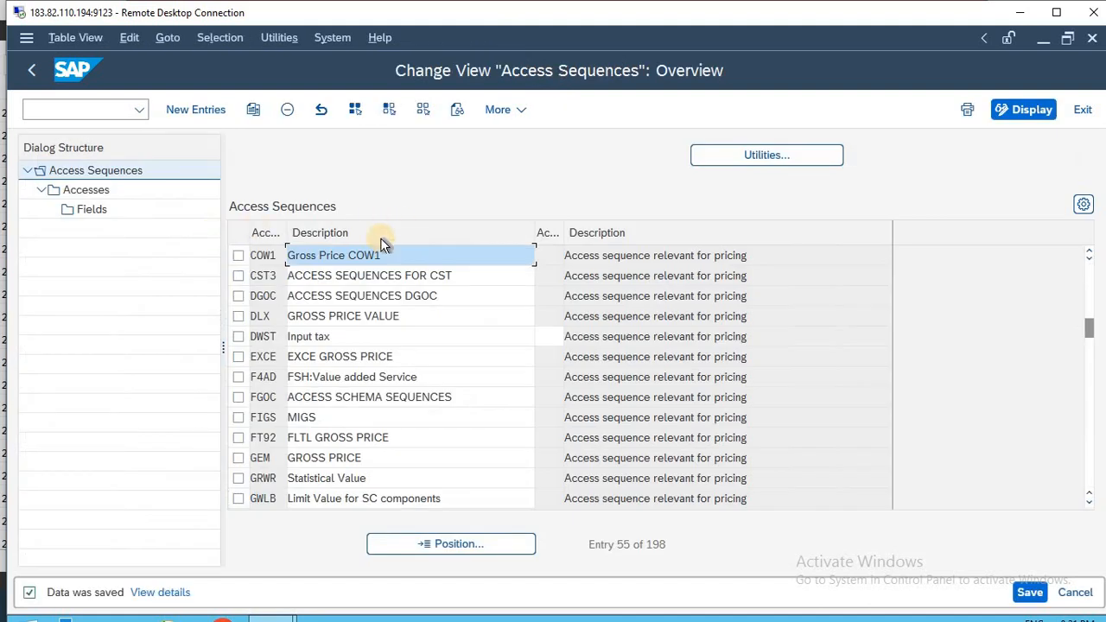
{"action": "left_click", "coordinate": [238, 256]}
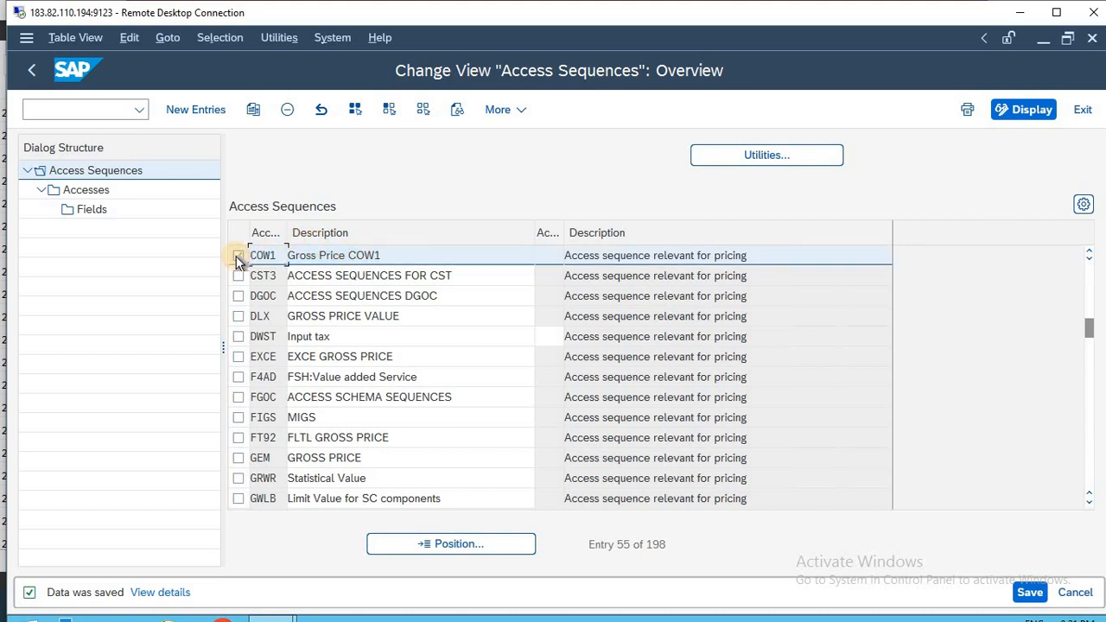
Switch to the Excel notes and read how the JOB1 example selects the access sequence and opens its accesses.
{"action": "key", "text": "alt+Tab"}
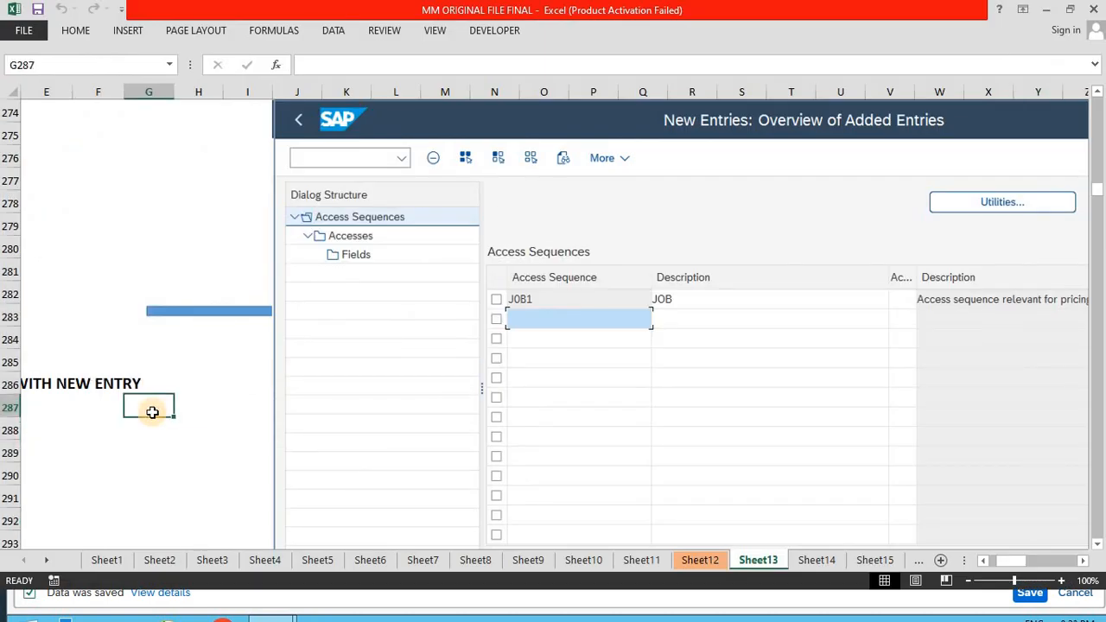
{"action": "key", "text": "Left"}
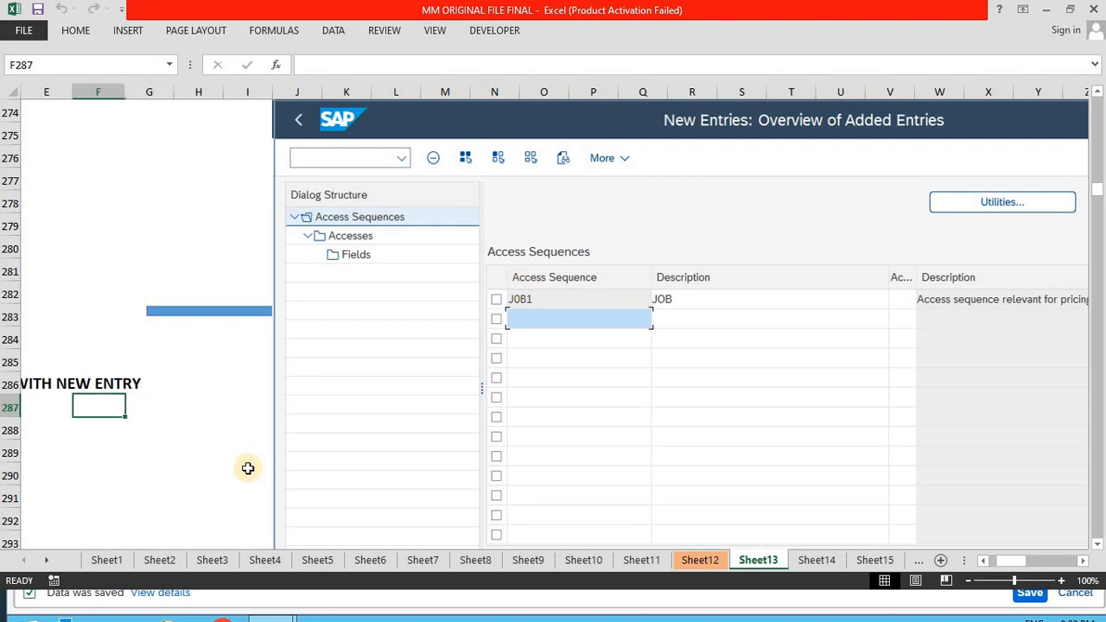
{"action": "key", "text": "Left"}
{"action": "key", "text": "Left"}
{"action": "key", "text": "Left"}
{"action": "key", "text": "Left"}
{"action": "key", "text": "Down"}
{"action": "key", "text": "Down"}
{"action": "key", "text": "Down"}
{"action": "key", "text": "Down"}
{"action": "key", "text": "Down"}
{"action": "key", "text": "Down"}
{"action": "key", "text": "Down"}
{"action": "key", "text": "Down"}
{"action": "key", "text": "Down"}
{"action": "key", "text": "Down"}
{"action": "key", "text": "Down"}
{"action": "key", "text": "Down"}
{"action": "key", "text": "Down"}
{"action": "key", "text": "Down"}
{"action": "key", "text": "Down"}
{"action": "key", "text": "Down"}
{"action": "key", "text": "Down"}
{"action": "key", "text": "Down"}
{"action": "key", "text": "Down"}
{"action": "key", "text": "Down"}
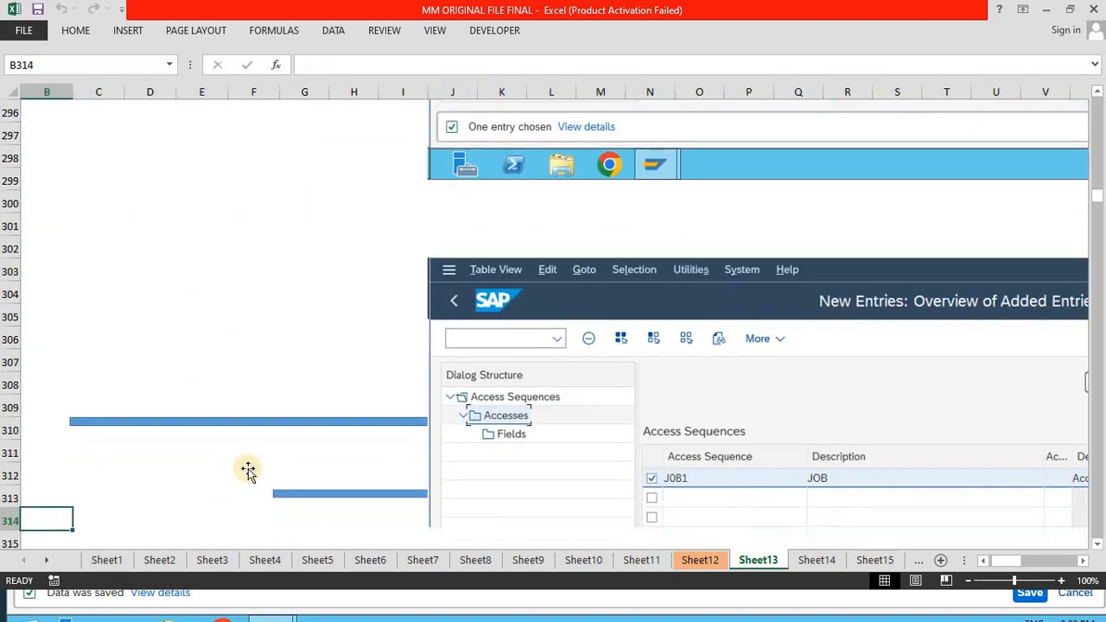
{"action": "key", "text": "Down"}
{"action": "key", "text": "Down"}
{"action": "key", "text": "Down"}
{"action": "key", "text": "Down"}
{"action": "key", "text": "Down"}
{"action": "key", "text": "Down"}
{"action": "key", "text": "Down"}
{"action": "key", "text": "Down"}
{"action": "key", "text": "Down"}
{"action": "key", "text": "Down"}
{"action": "key", "text": "Down"}
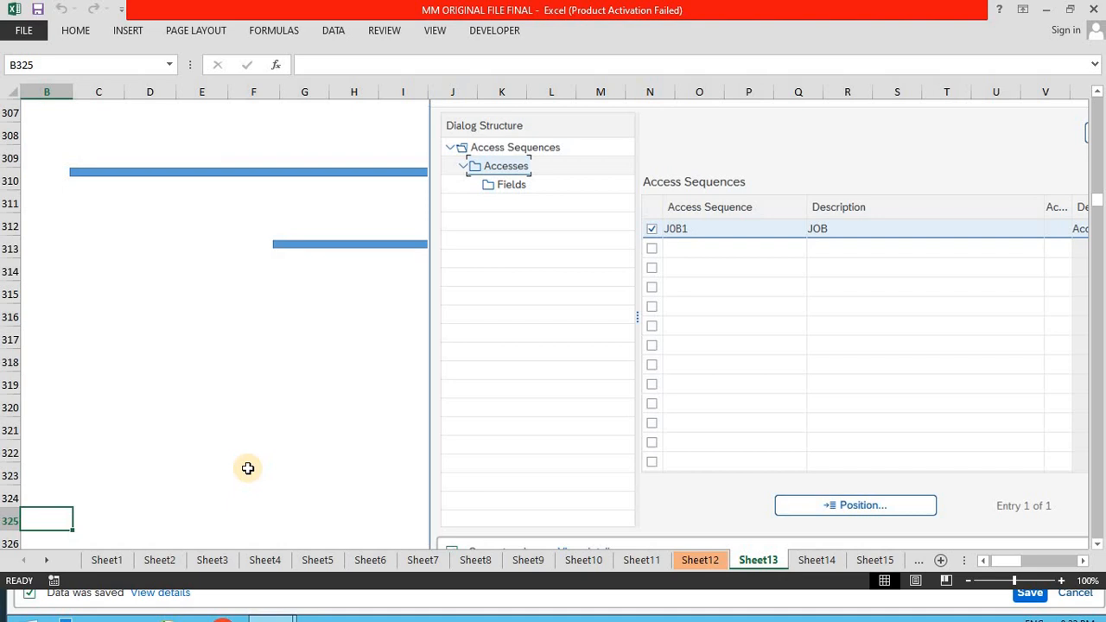
Switch back to SAP and open the accesses of access sequence COW1.
{"action": "key", "text": "alt+Tab"}
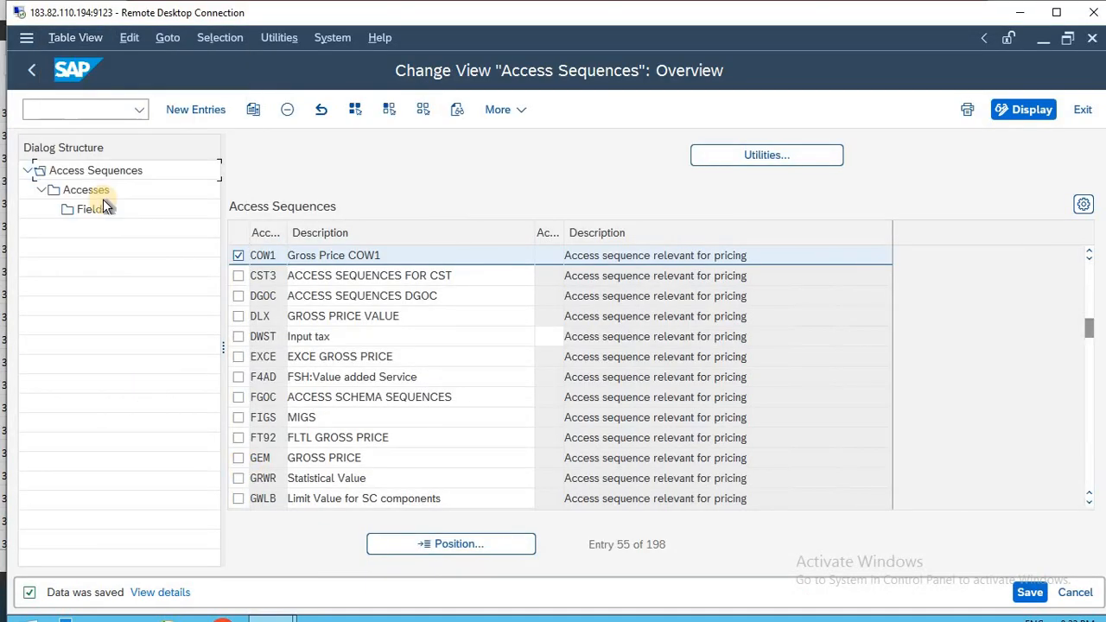
{"action": "double_click", "coordinate": [86, 190]}
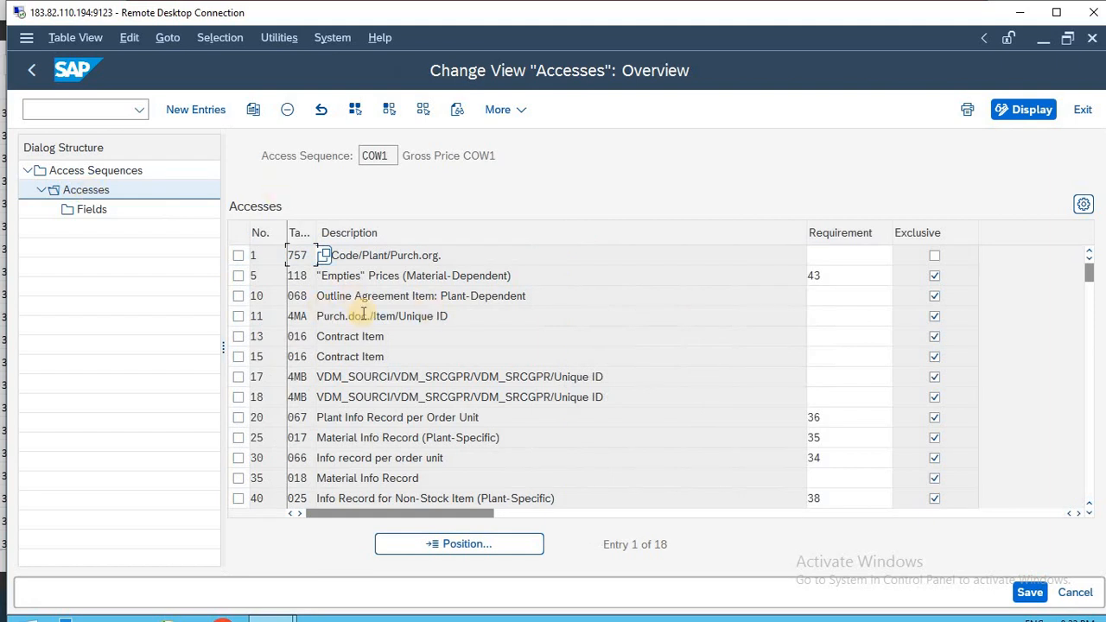
Return to the Excel notes and read how the JOB1 example creates new access entries.
{"action": "key", "text": "alt+Tab"}
{"action": "key", "text": "Down"}
{"action": "key", "text": "Down"}
{"action": "key", "text": "Down"}
{"action": "key", "text": "Down"}
{"action": "key", "text": "Down"}
{"action": "key", "text": "Down"}
{"action": "key", "text": "Down"}
{"action": "key", "text": "Down"}
{"action": "key", "text": "Down"}
{"action": "key", "text": "Down"}
{"action": "key", "text": "Down"}
{"action": "key", "text": "Down"}
{"action": "key", "text": "Down"}
{"action": "key", "text": "Down"}
{"action": "key", "text": "Down"}
{"action": "key", "text": "Down"}
{"action": "key", "text": "Down"}
{"action": "key", "text": "Down"}
{"action": "key", "text": "Down"}
{"action": "key", "text": "Down"}
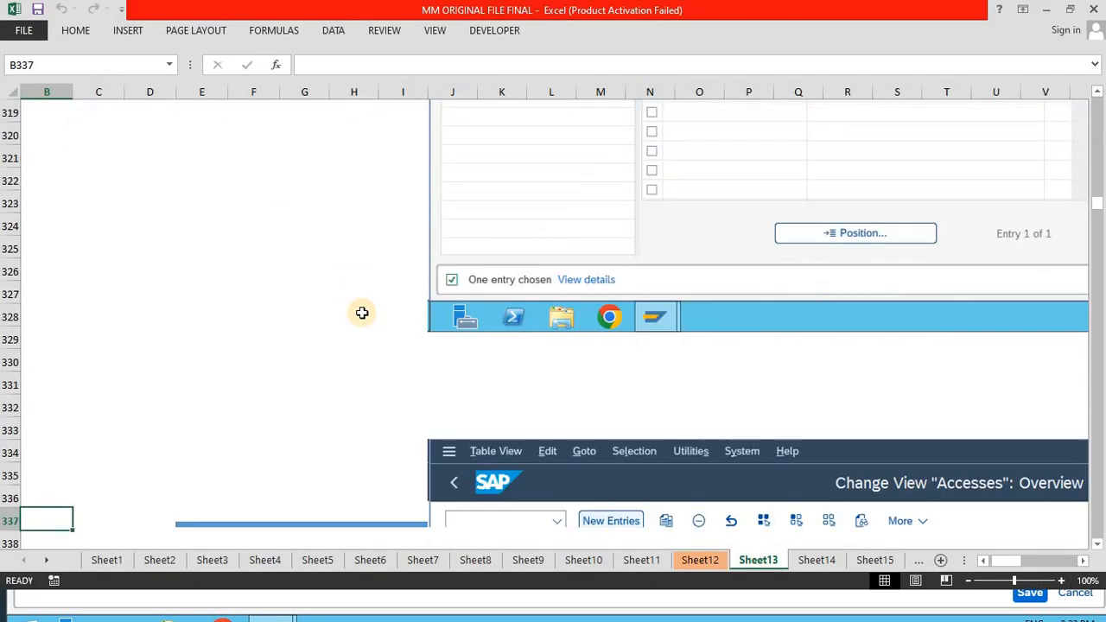
{"action": "key", "text": "Down"}
{"action": "key", "text": "Down"}
{"action": "key", "text": "Down"}
{"action": "key", "text": "Down"}
{"action": "key", "text": "Down"}
{"action": "key", "text": "Down"}
{"action": "key", "text": "Down"}
{"action": "key", "text": "Down"}
{"action": "key", "text": "Down"}
{"action": "key", "text": "Down"}
{"action": "key", "text": "Down"}
{"action": "key", "text": "Down"}
{"action": "key", "text": "Down"}
{"action": "key", "text": "Down"}
{"action": "key", "text": "Down"}
{"action": "key", "text": "Down"}
{"action": "key", "text": "Down"}
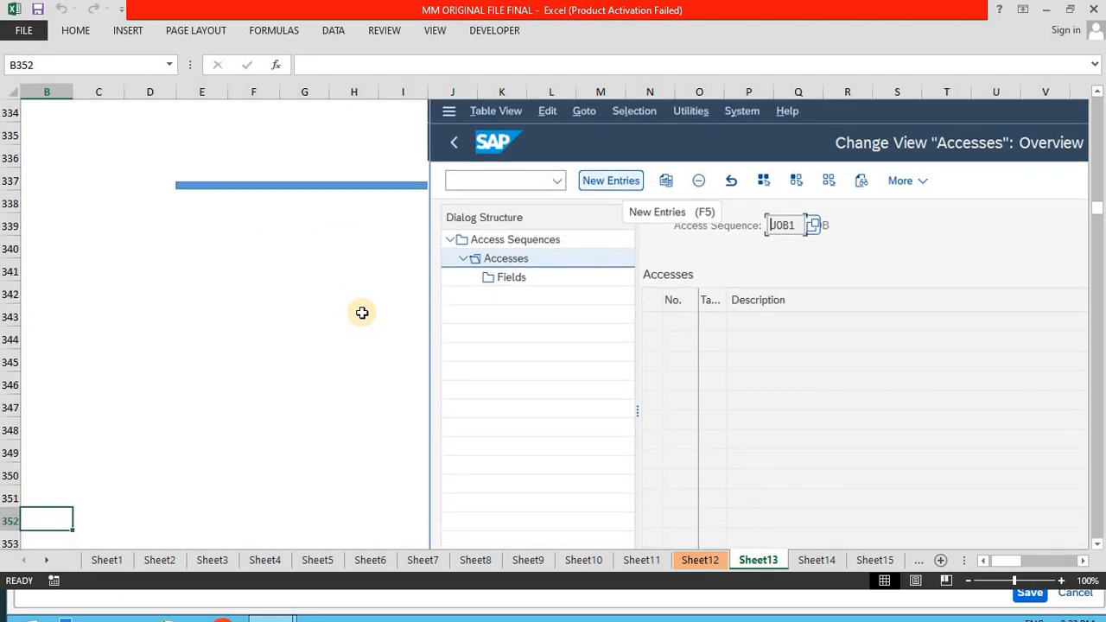
{"action": "key", "text": "Down"}
{"action": "key", "text": "Down"}
{"action": "key", "text": "Down"}
{"action": "key", "text": "Down"}
{"action": "key", "text": "Down"}
{"action": "key", "text": "Down"}
{"action": "key", "text": "Down"}
{"action": "key", "text": "Down"}
{"action": "key", "text": "Down"}
{"action": "key", "text": "Down"}
{"action": "key", "text": "Down"}
{"action": "key", "text": "Down"}
{"action": "key", "text": "Down"}
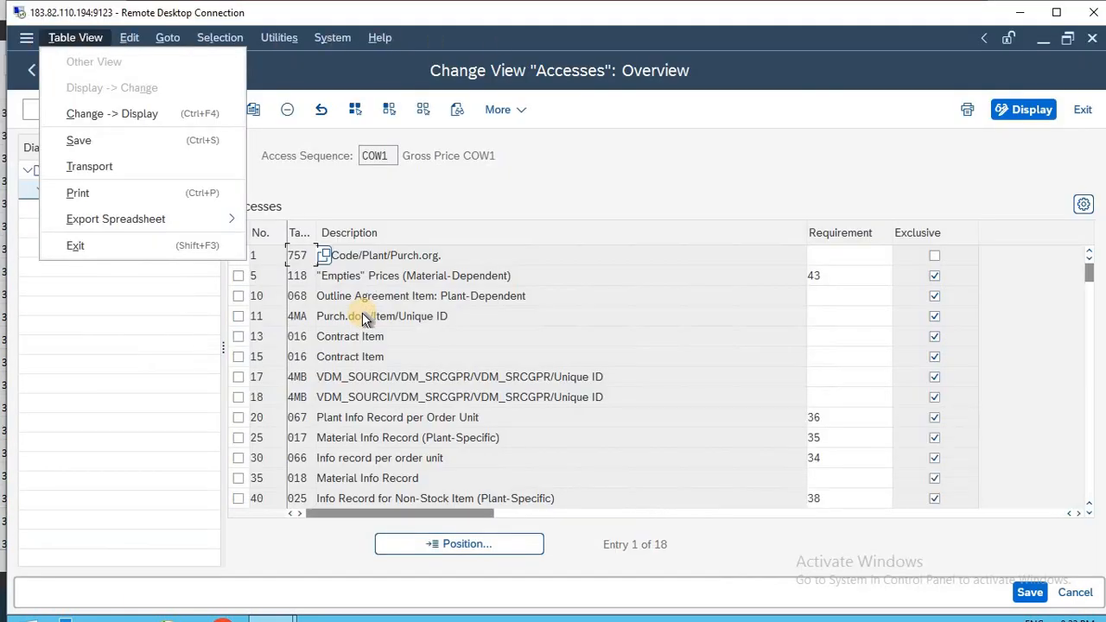
In SAP, add a new access to COW1 with number 1 and table number 745, accepting the namespace warning.
{"action": "left_click", "coordinate": [363, 318]}
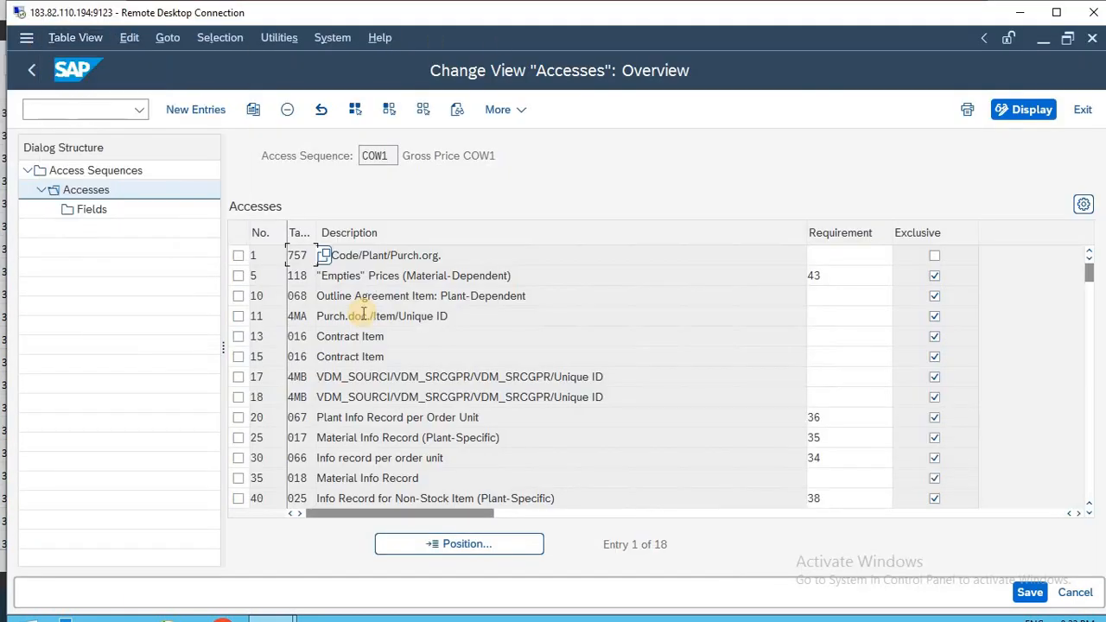
{"action": "left_click", "coordinate": [194, 109]}
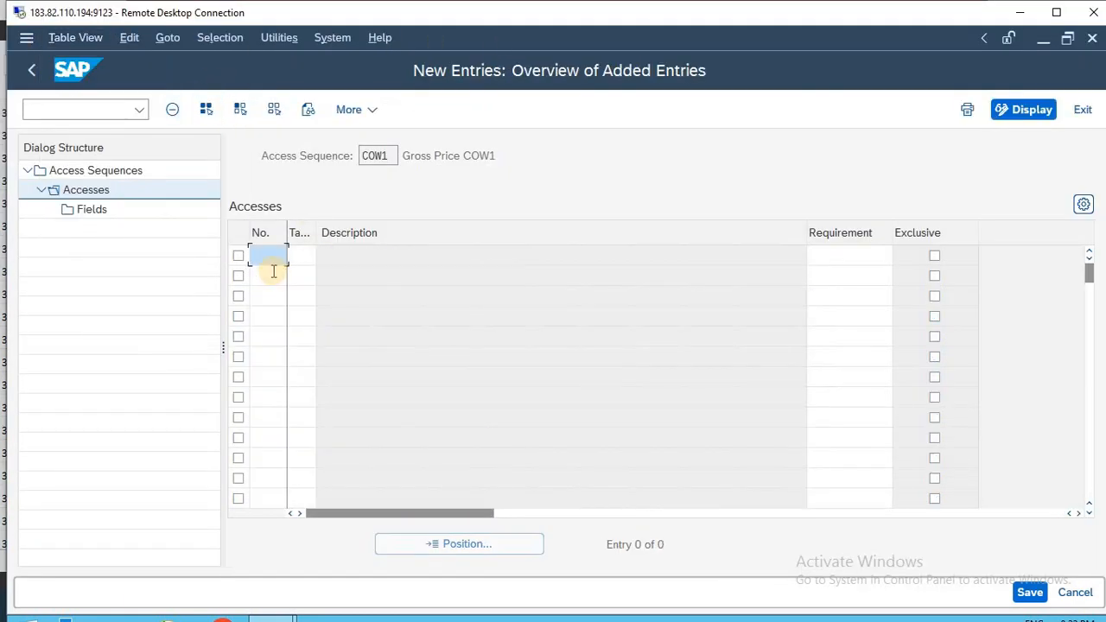
{"action": "type", "text": "1"}
{"action": "key", "text": "Tab"}
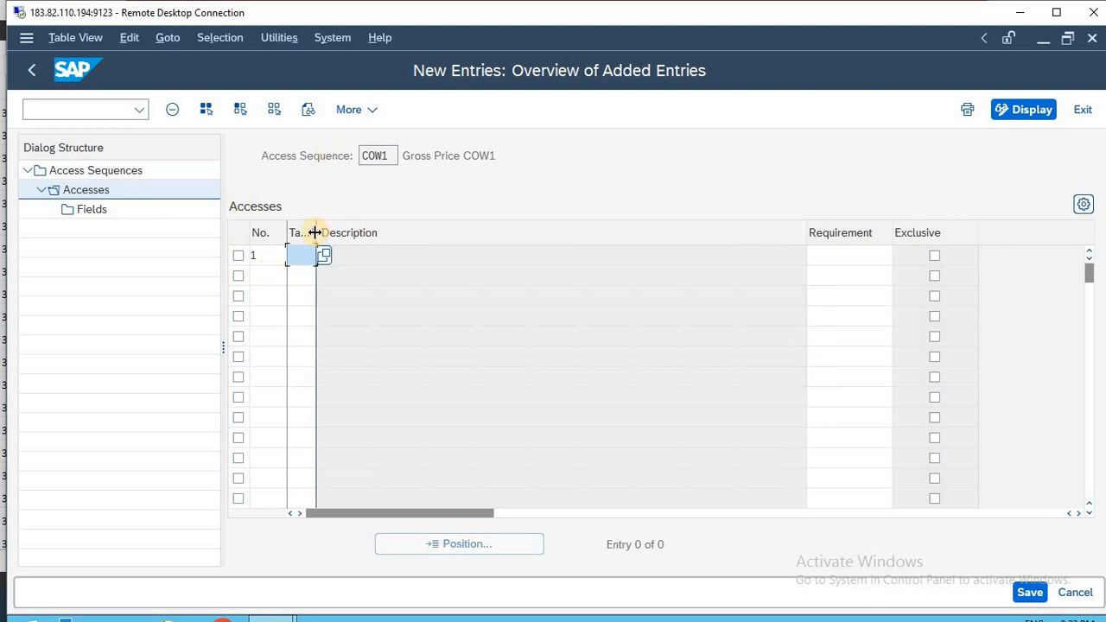
{"action": "left_click_drag", "start_coordinate": [316, 233], "coordinate": [380, 232]}
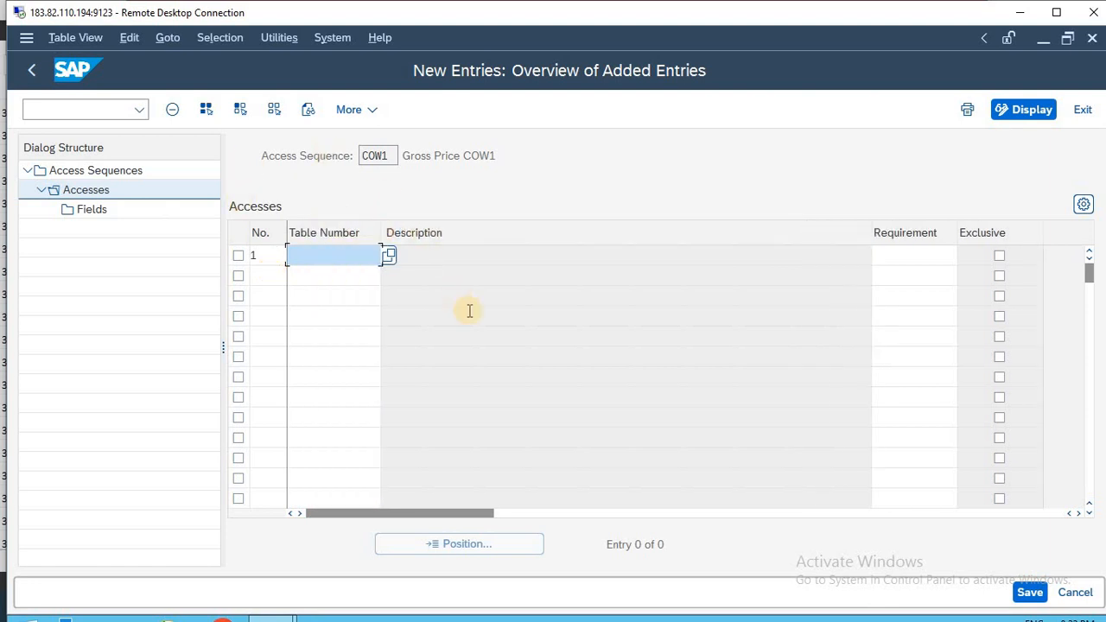
{"action": "type", "text": "745"}
{"action": "key", "text": "Return"}
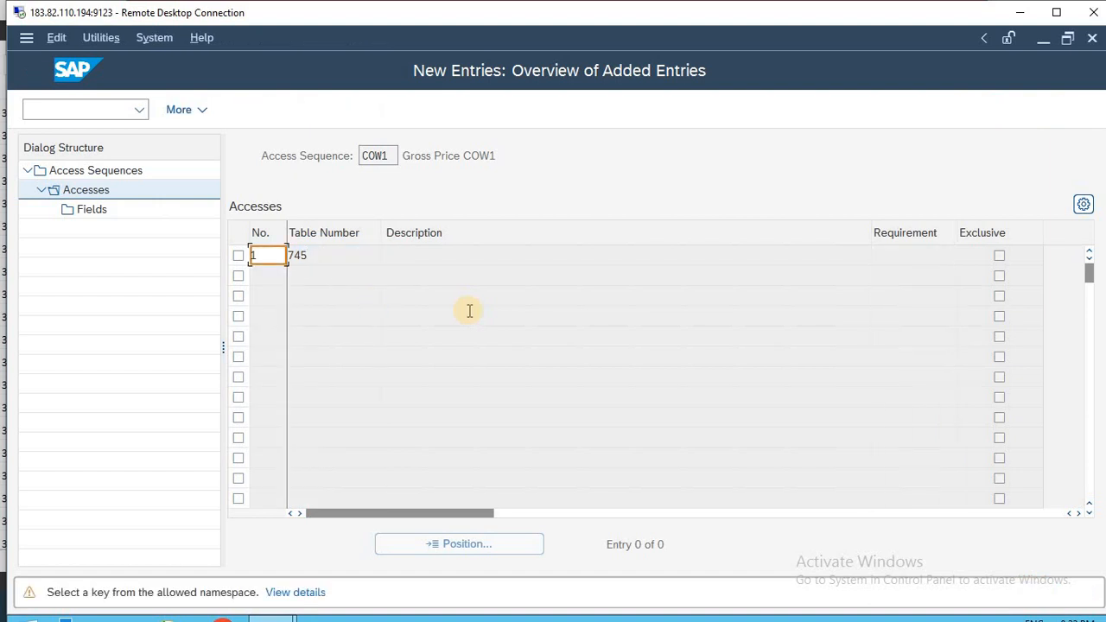
{"action": "key", "text": "Return"}
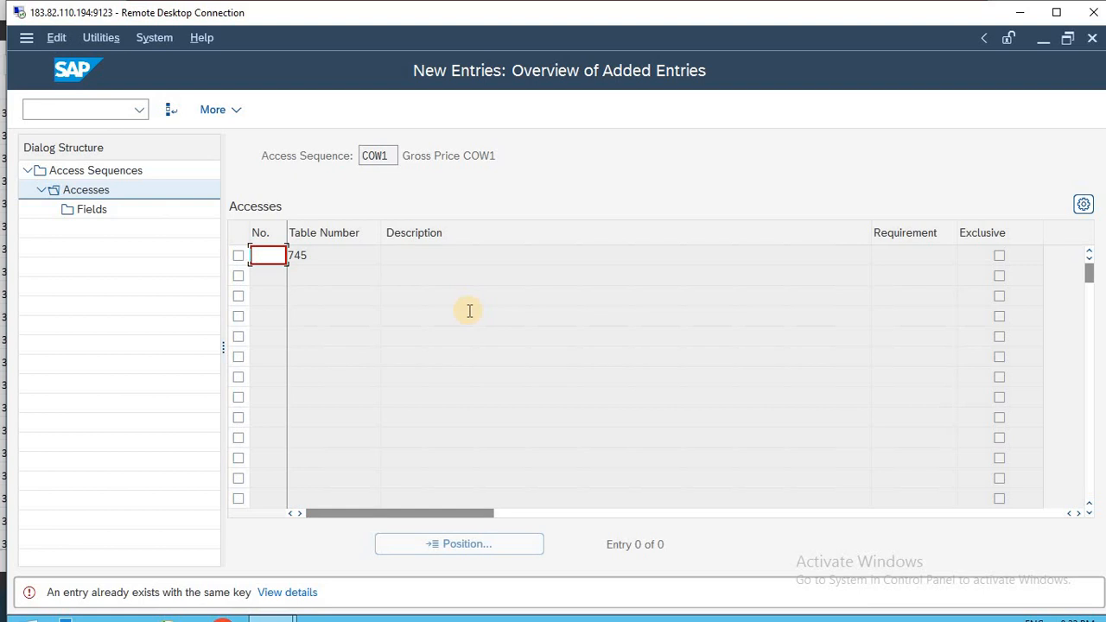
Try access number 5 for the table 745 entry, replace it with 6, and accept the namespace warning.
{"action": "type", "text": "5"}
{"action": "key", "text": "Return"}
{"action": "key", "text": "Return"}
{"action": "key", "text": "BackSpace"}
{"action": "type", "text": "6"}
{"action": "key", "text": "Return"}
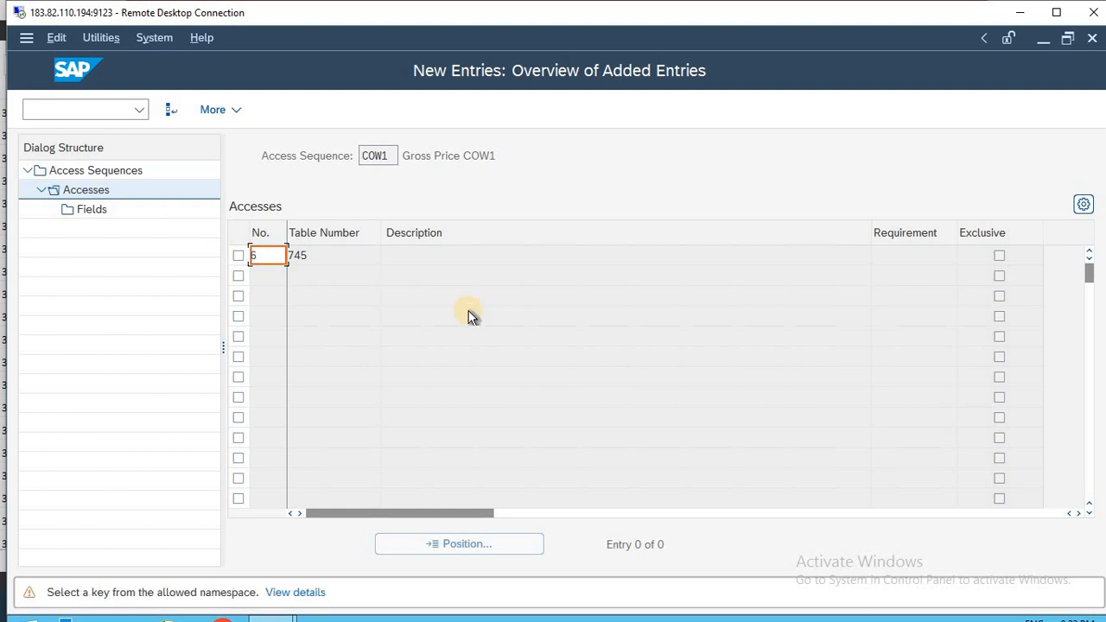
{"action": "key", "text": "Return"}
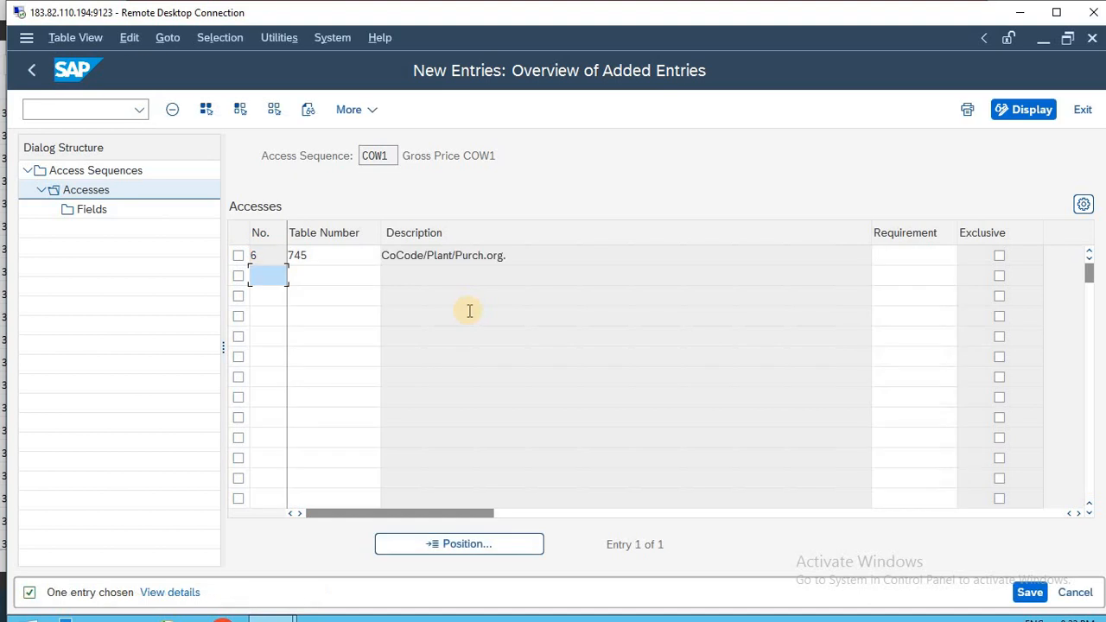
{"action": "key", "text": "ctrl+s"}
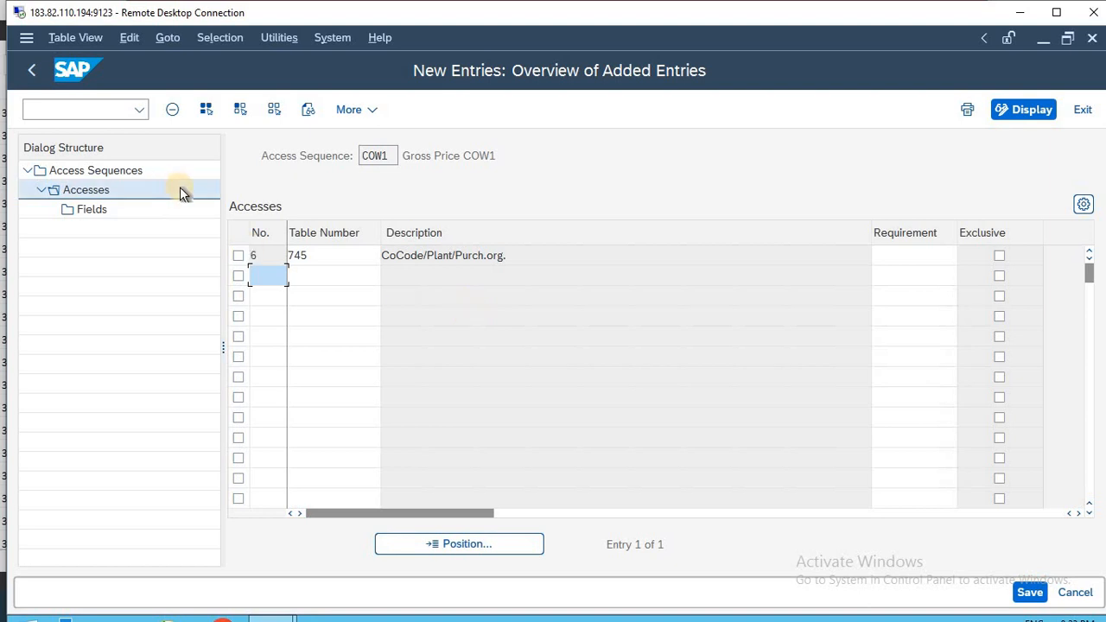
Examine the number, table number and description of the new COW1 access.
{"action": "left_click", "coordinate": [259, 256]}
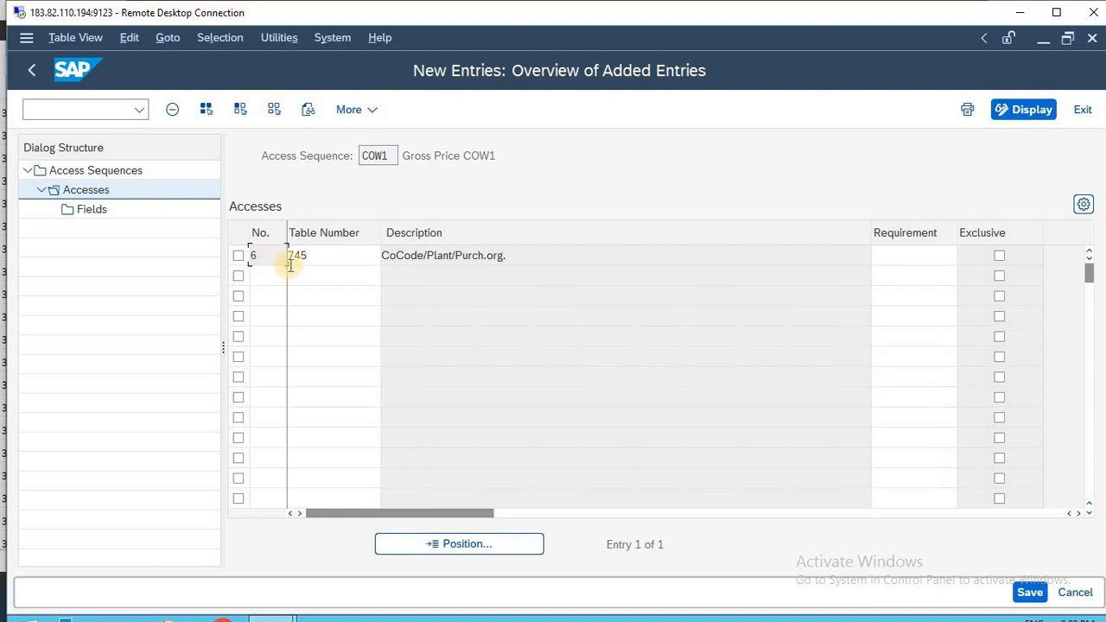
{"action": "left_click", "coordinate": [268, 256]}
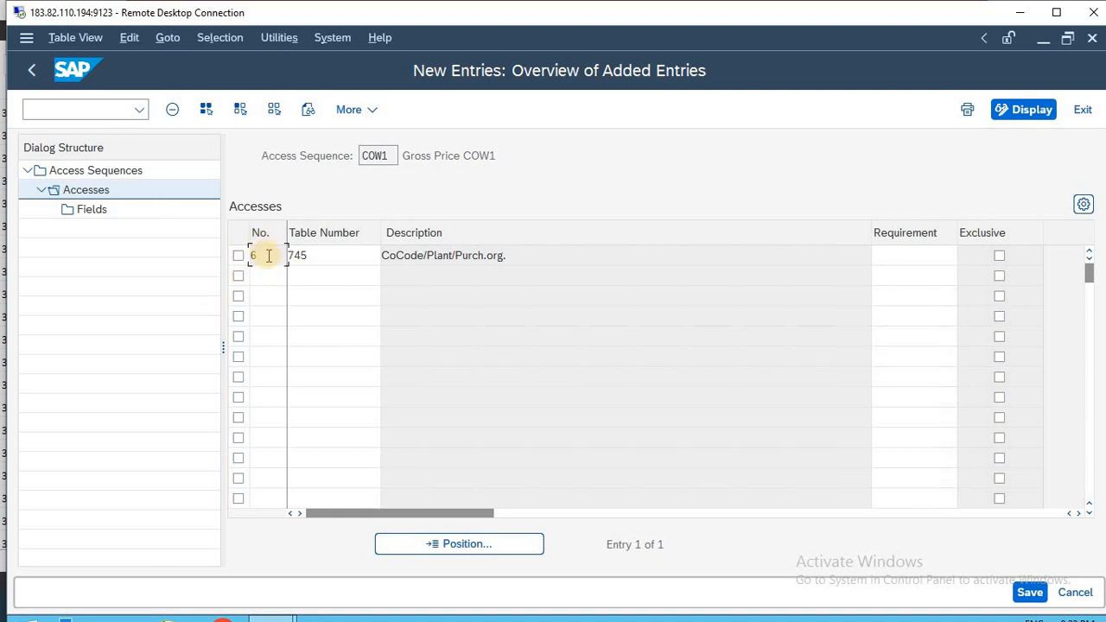
{"action": "key", "text": "Return"}
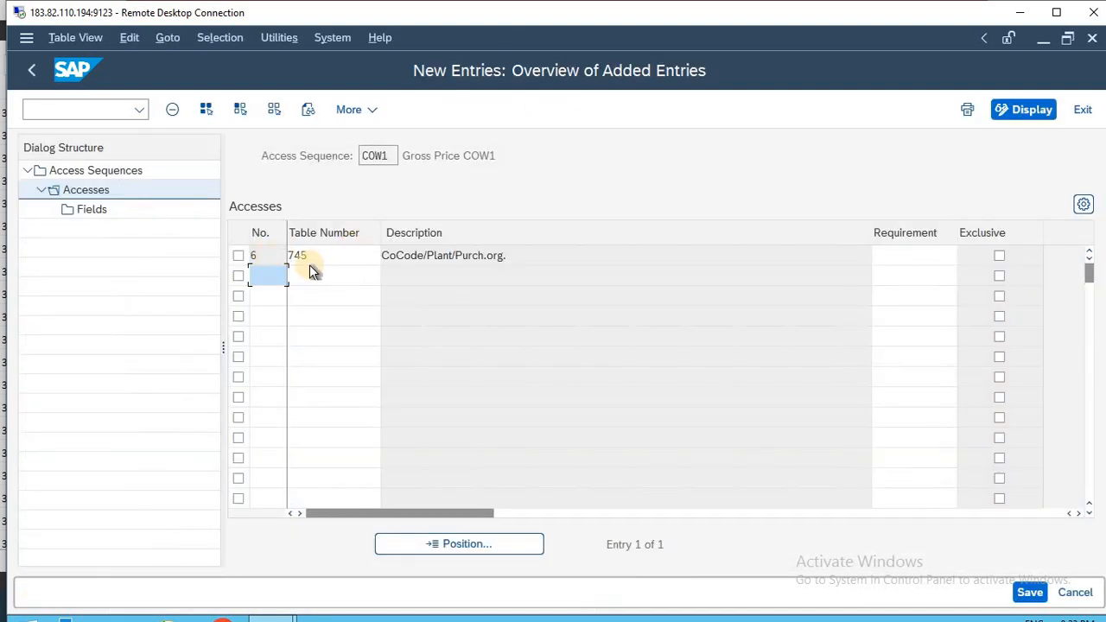
{"action": "left_click", "coordinate": [311, 256]}
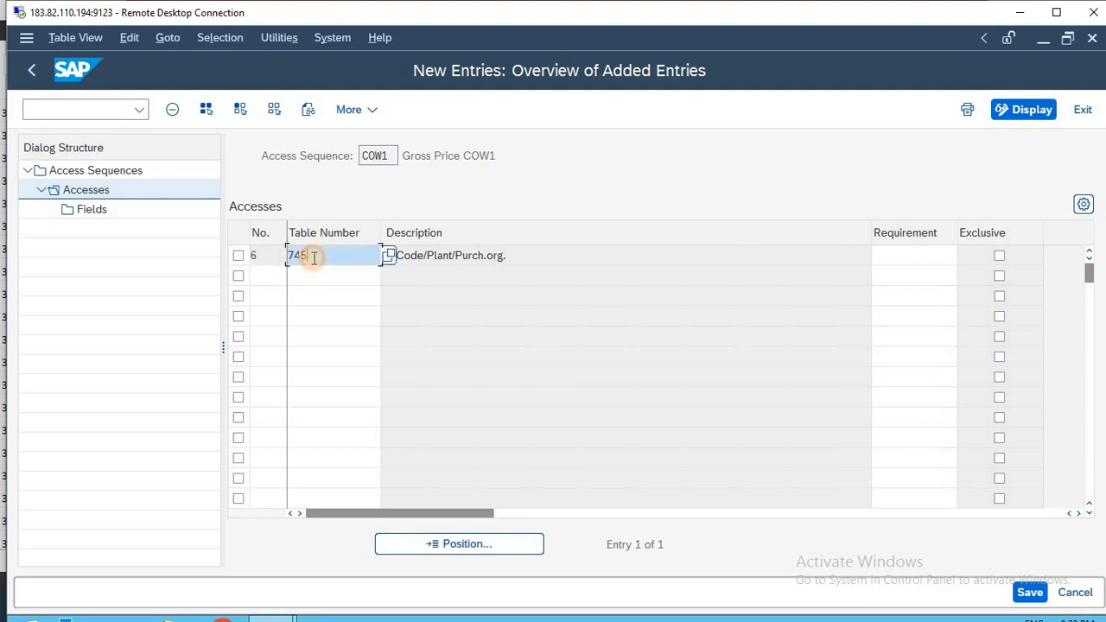
{"action": "left_click", "coordinate": [432, 257]}
{"action": "left_click", "coordinate": [338, 259]}
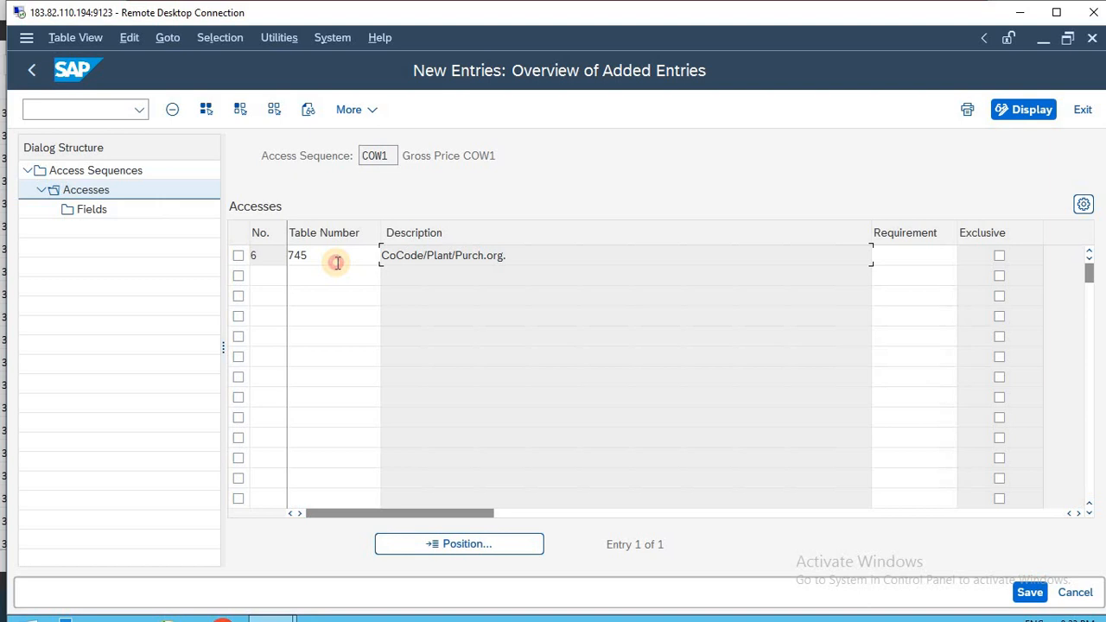
{"action": "left_click", "coordinate": [388, 259]}
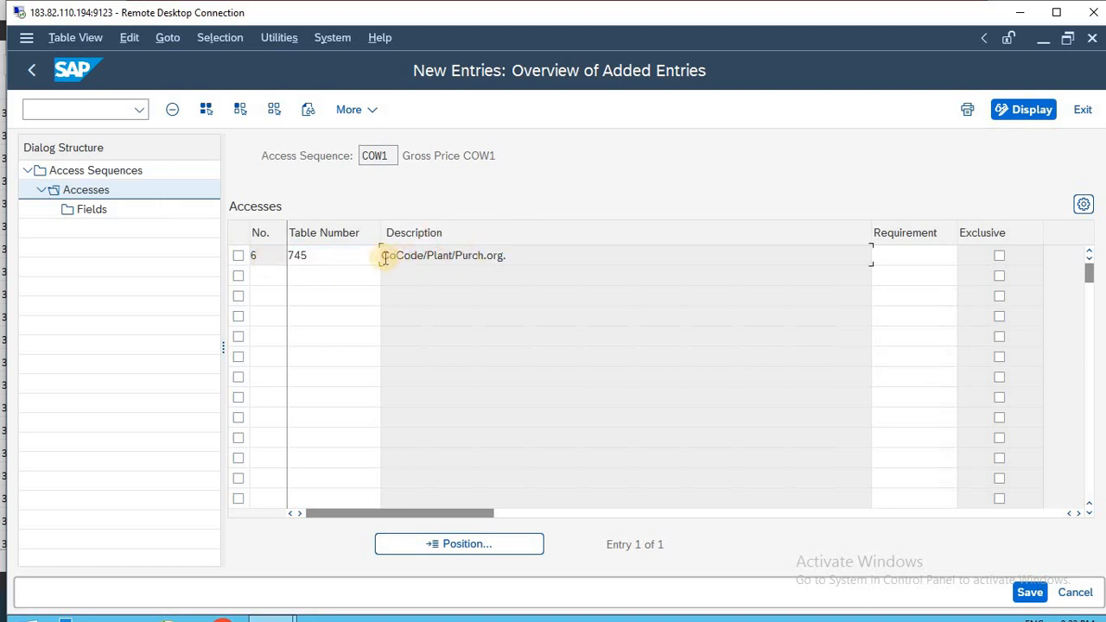
{"action": "mouse_move", "coordinate": [383, 258]}
{"action": "left_mouse_down"}
{"action": "mouse_move", "coordinate": [502, 257]}
{"action": "mouse_move", "coordinate": [377, 254]}
{"action": "left_mouse_up"}
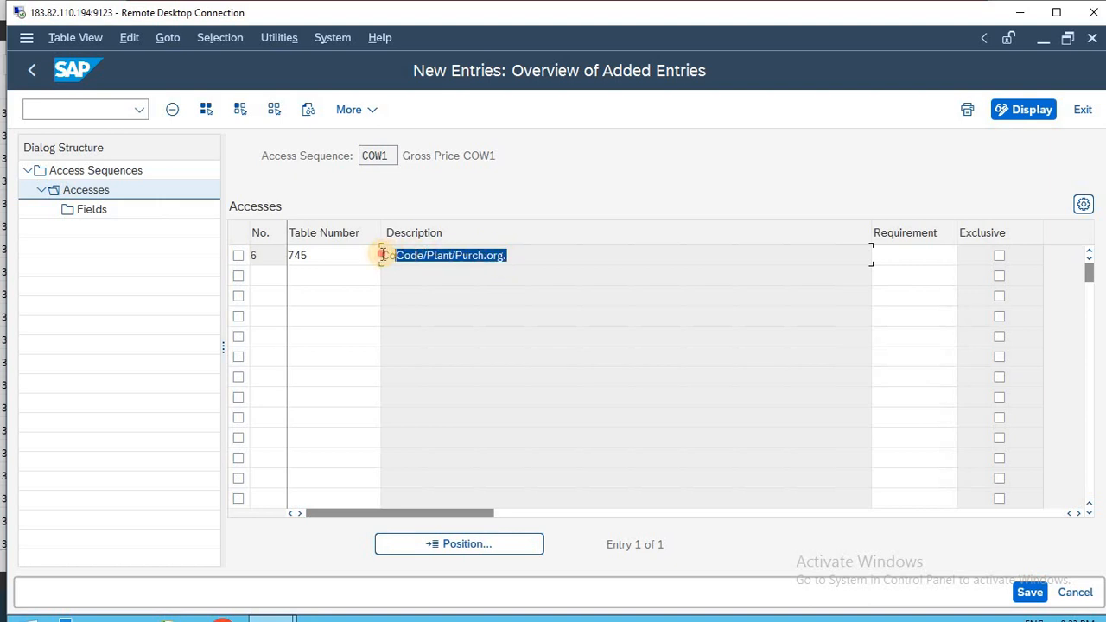
{"action": "left_click", "coordinate": [316, 256]}
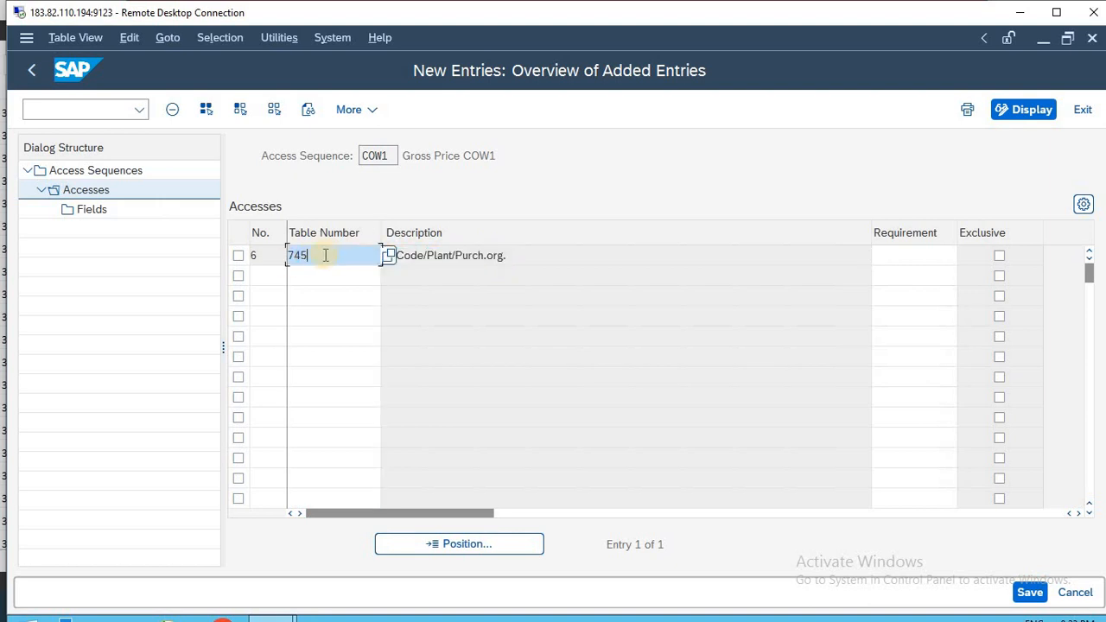
{"action": "left_click_drag", "start_coordinate": [328, 250], "coordinate": [284, 254]}
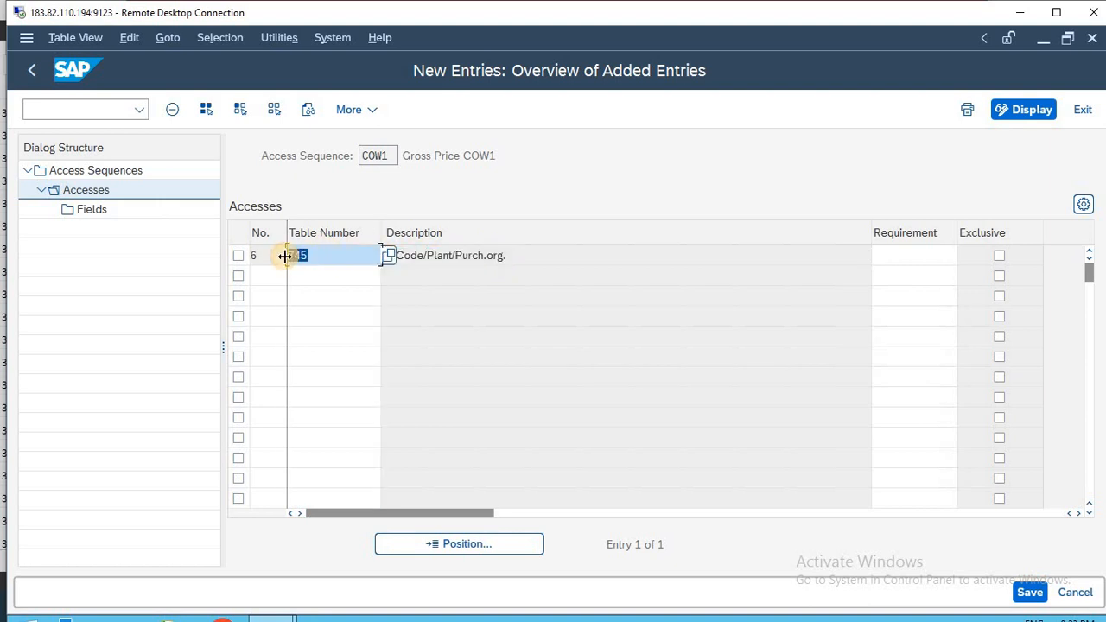
Select access 6 with table 745 and open its fields, accepting the missing field assignment warning.
{"action": "left_click", "coordinate": [239, 258]}
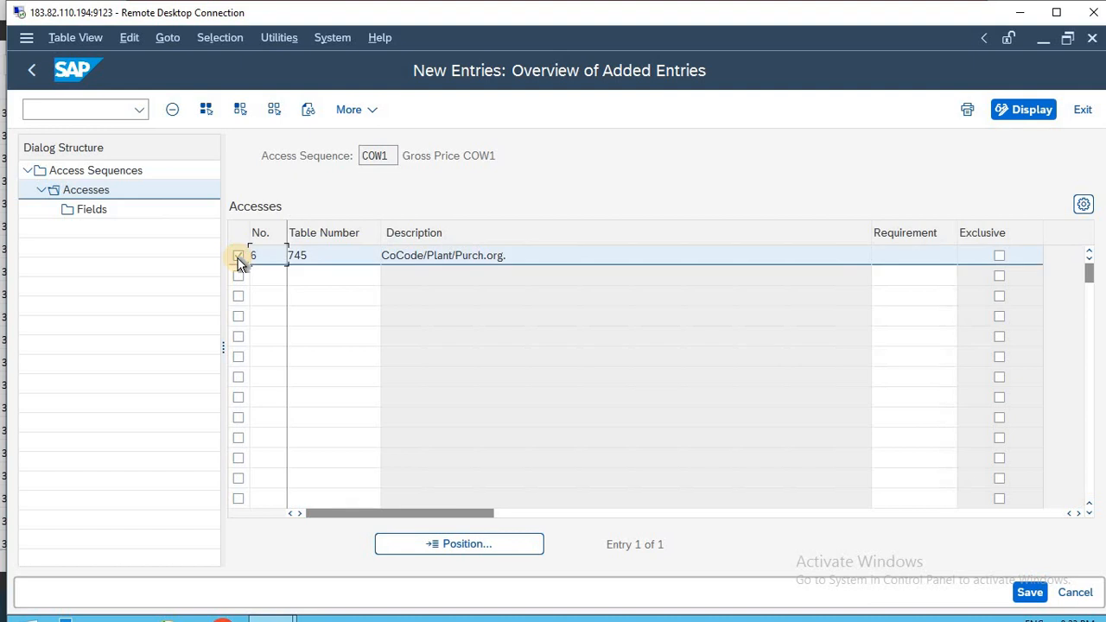
{"action": "left_click", "coordinate": [86, 210]}
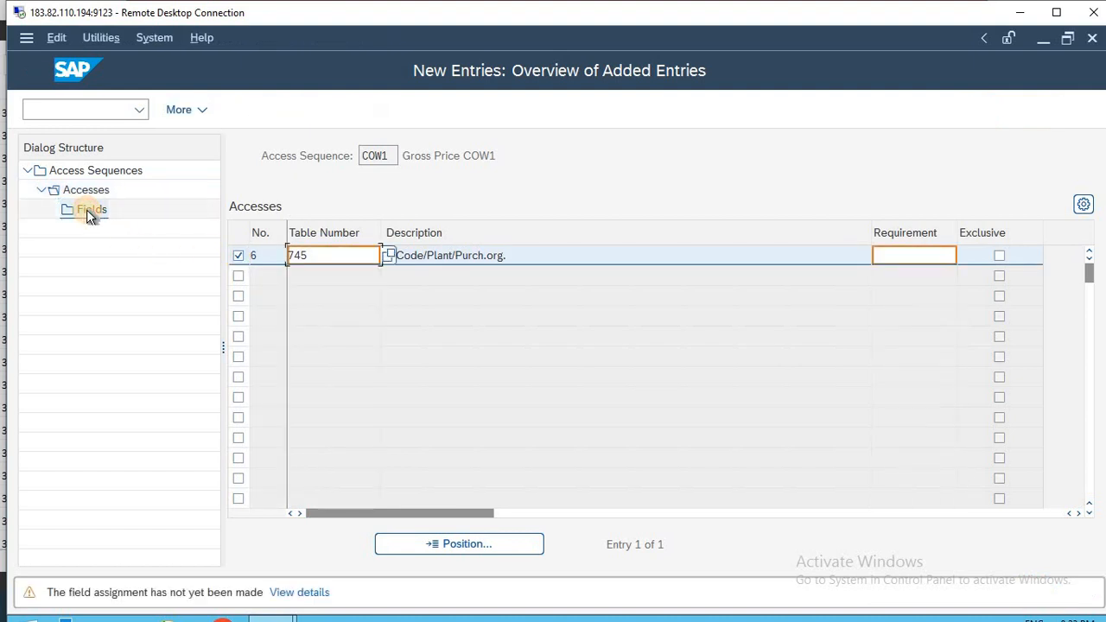
{"action": "left_click", "coordinate": [86, 209]}
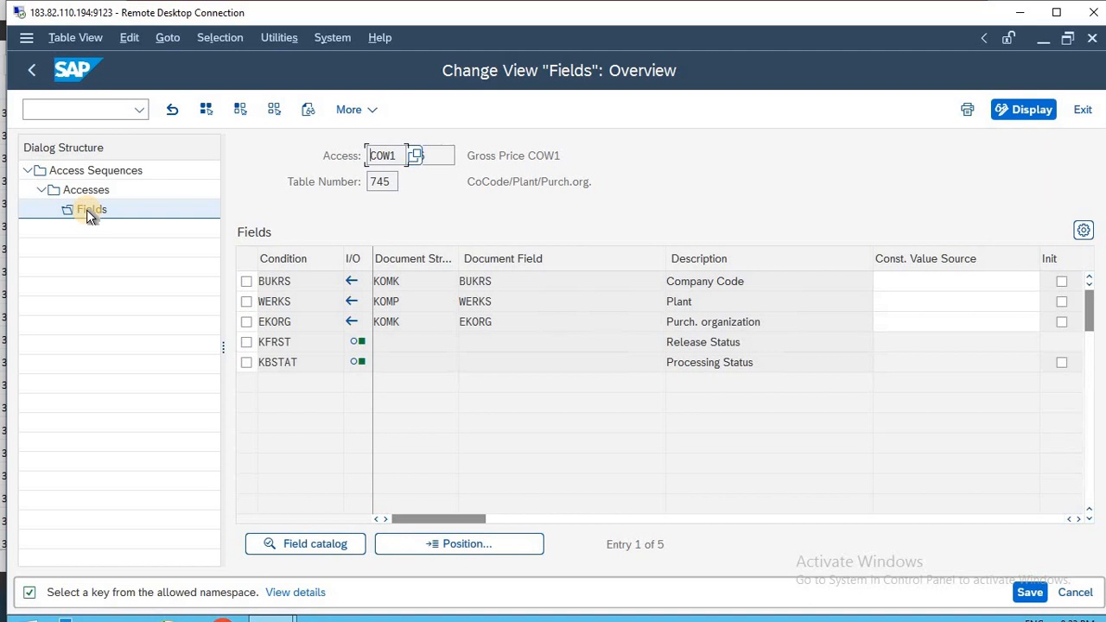
Switch to the Excel notes and examine how the JOB1 example opens the fields for its access with table 701.
{"action": "key", "text": "alt+Tab"}
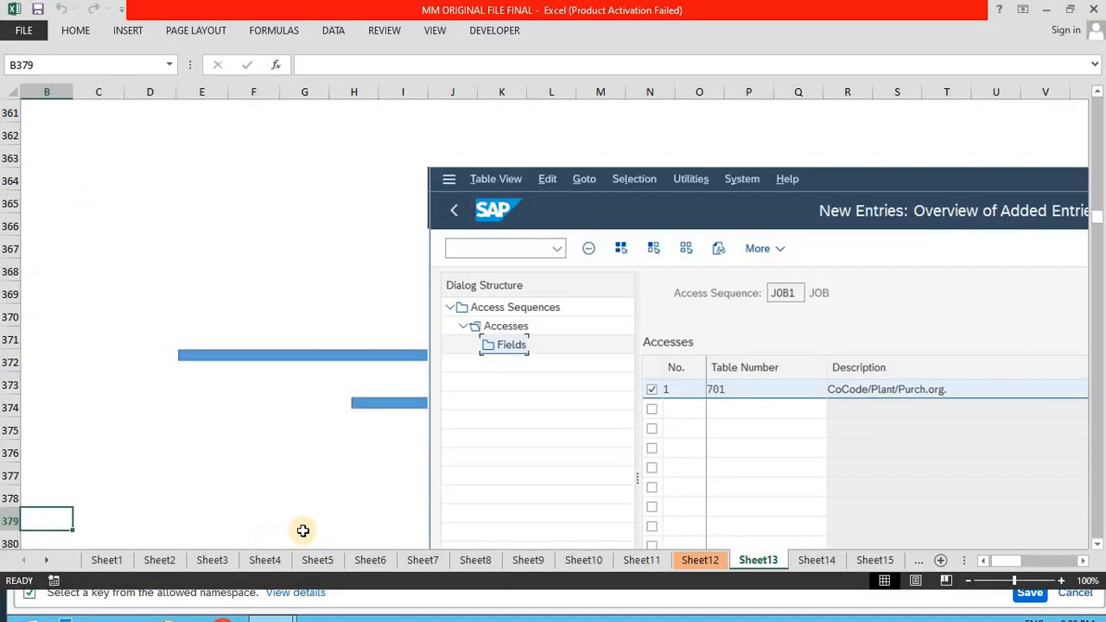
{"action": "left_click", "coordinate": [303, 531]}
{"action": "key", "text": "Down"}
{"action": "key", "text": "Down"}
{"action": "key", "text": "Down"}
{"action": "key", "text": "Down"}
{"action": "key", "text": "Down"}
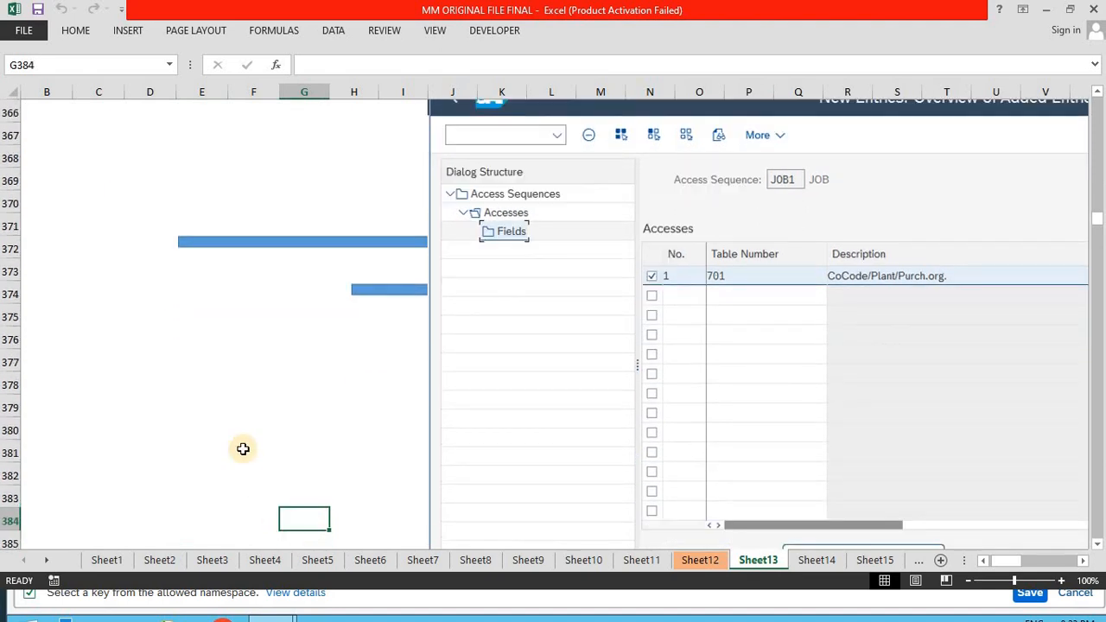
{"action": "left_click", "coordinate": [243, 436]}
{"action": "key", "text": "Right"}
{"action": "key", "text": "Right"}
{"action": "key", "text": "Right"}
{"action": "key", "text": "Right"}
{"action": "key", "text": "Right"}
{"action": "key", "text": "Right"}
{"action": "key", "text": "Right"}
{"action": "key", "text": "Right"}
{"action": "key", "text": "Right"}
{"action": "key", "text": "Right"}
{"action": "key", "text": "Right"}
{"action": "key", "text": "Right"}
{"action": "key", "text": "Right"}
{"action": "key", "text": "Right"}
{"action": "key", "text": "Right"}
{"action": "key", "text": "Right"}
{"action": "key", "text": "Right"}
{"action": "key", "text": "Right"}
{"action": "key", "text": "Right"}
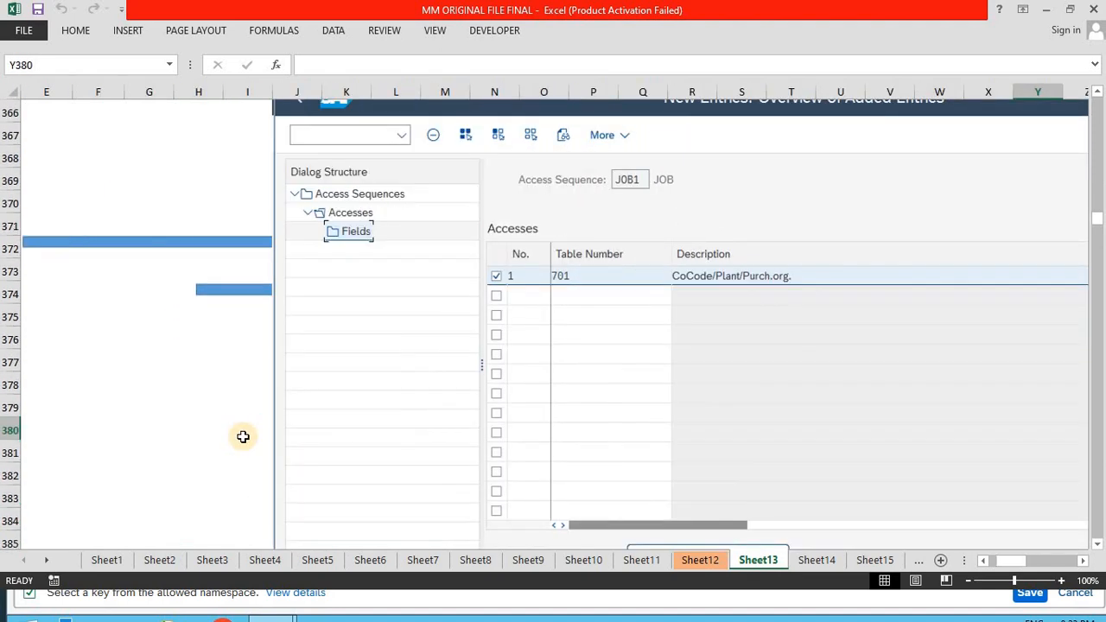
{"action": "key", "text": "Right"}
{"action": "key", "text": "Right"}
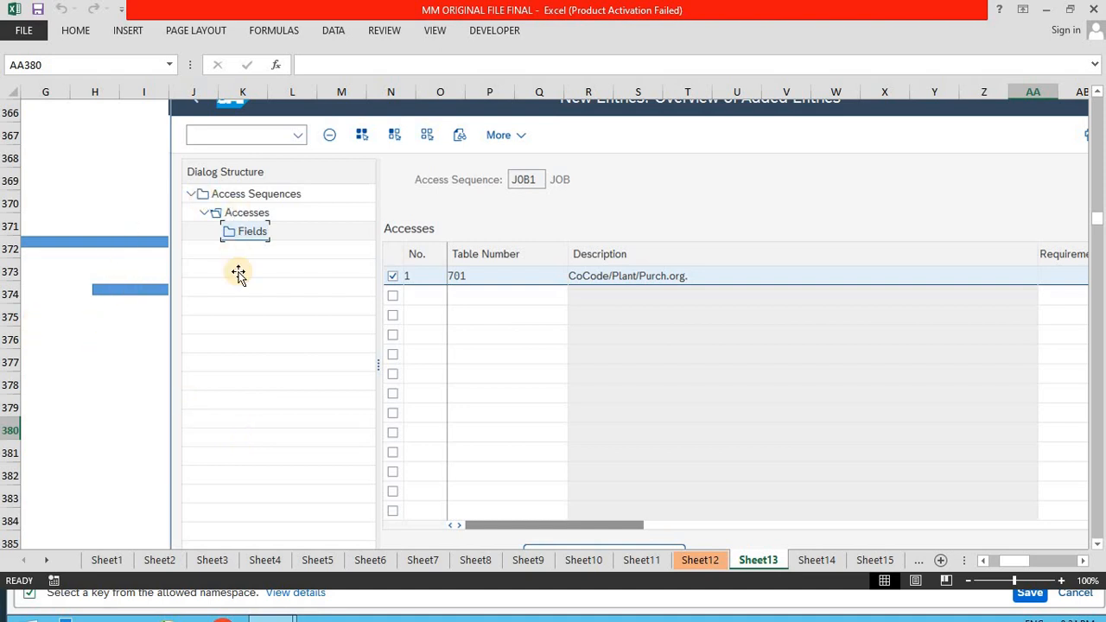
Examine the JOB1 fields example for table 701 in the notes and compare it with the COW1 fields in SAP.
{"action": "key", "text": "Down"}
{"action": "key", "text": "Down"}
{"action": "key", "text": "Down"}
{"action": "key", "text": "Down"}
{"action": "key", "text": "Down"}
{"action": "key", "text": "Down"}
{"action": "key", "text": "Down"}
{"action": "key", "text": "Down"}
{"action": "key", "text": "Down"}
{"action": "key", "text": "Down"}
{"action": "key", "text": "Down"}
{"action": "key", "text": "Down"}
{"action": "key", "text": "Down"}
{"action": "key", "text": "Down"}
{"action": "key", "text": "Down"}
{"action": "key", "text": "Down"}
{"action": "key", "text": "Down"}
{"action": "key", "text": "Down"}
{"action": "key", "text": "Down"}
{"action": "key", "text": "Down"}
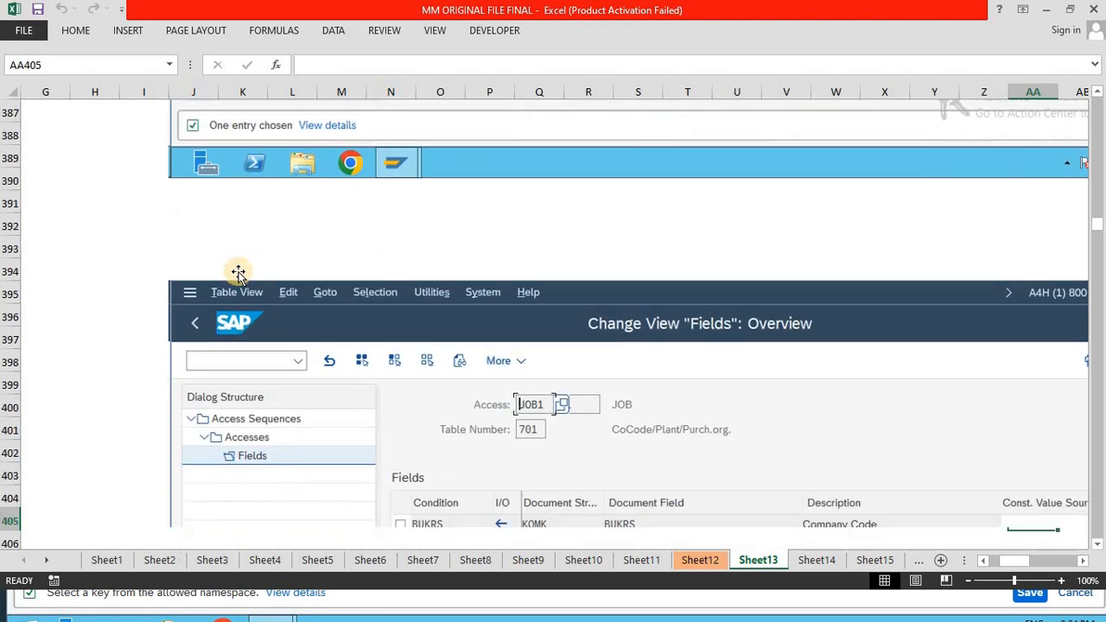
{"action": "key", "text": "Down"}
{"action": "key", "text": "Down"}
{"action": "key", "text": "Down"}
{"action": "key", "text": "Down"}
{"action": "key", "text": "Down"}
{"action": "key", "text": "Down"}
{"action": "key", "text": "Down"}
{"action": "key", "text": "Down"}
{"action": "key", "text": "Down"}
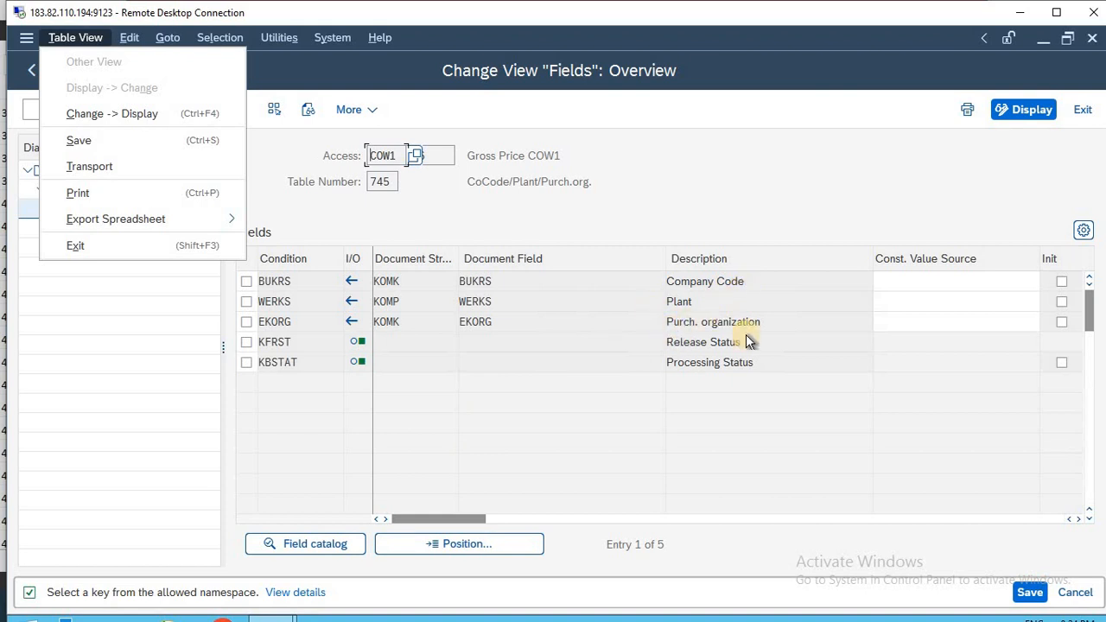
{"action": "key", "text": "alt+Tab"}
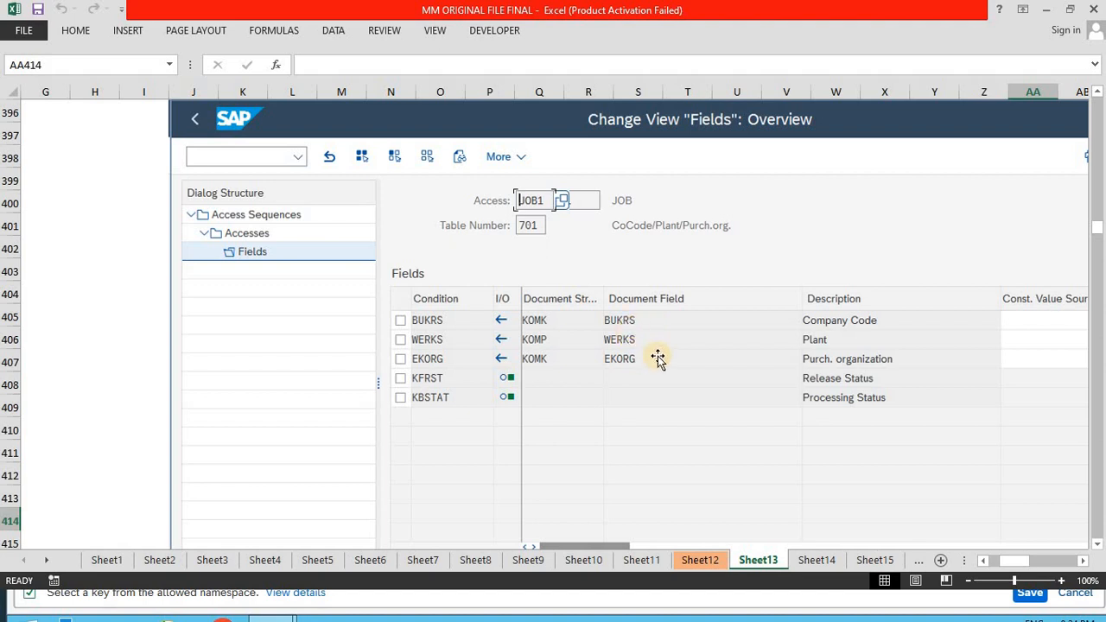
{"action": "key", "text": "alt+Tab"}
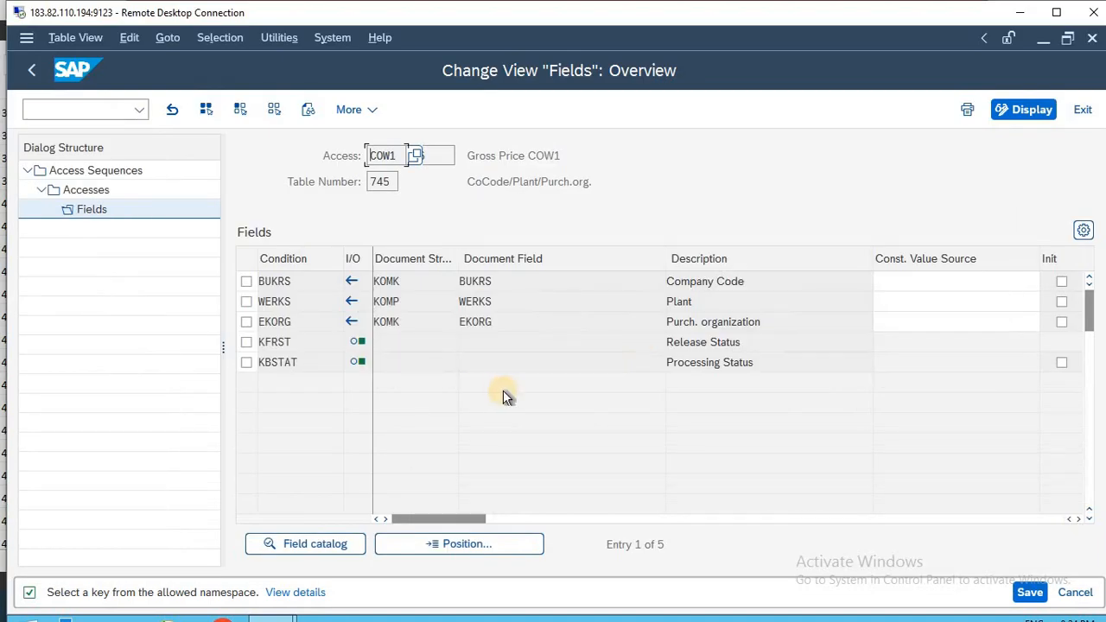
Save the field assignments of COW1 access 6 with table 745 and check its access and table number.
{"action": "key", "text": "ctrl+s"}
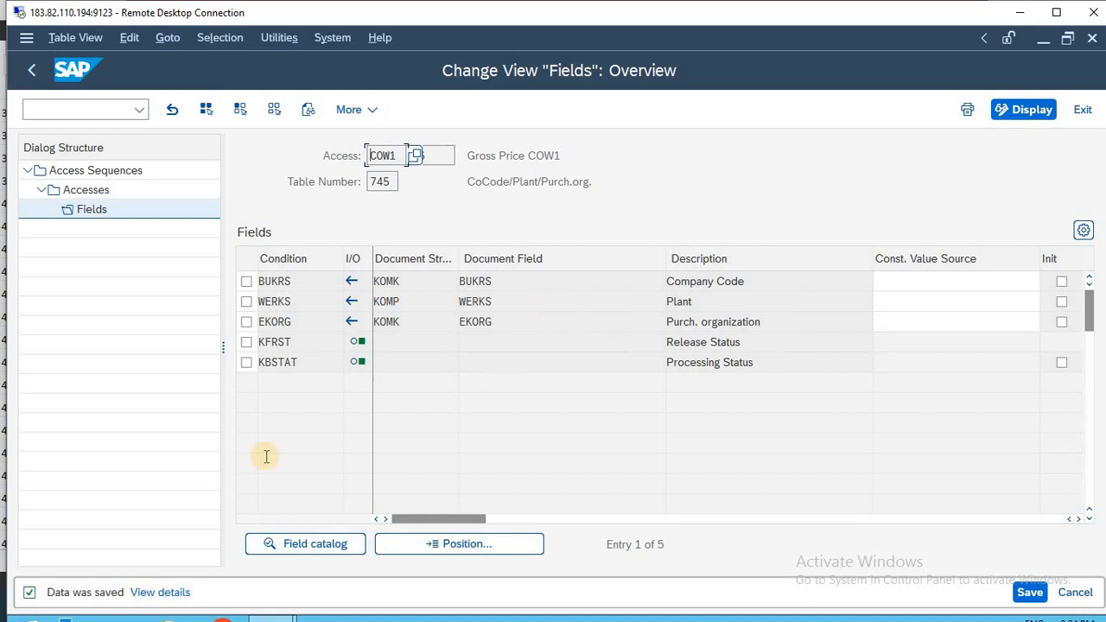
{"action": "left_click", "coordinate": [383, 180]}
{"action": "left_click_drag", "start_coordinate": [332, 187], "coordinate": [318, 200]}
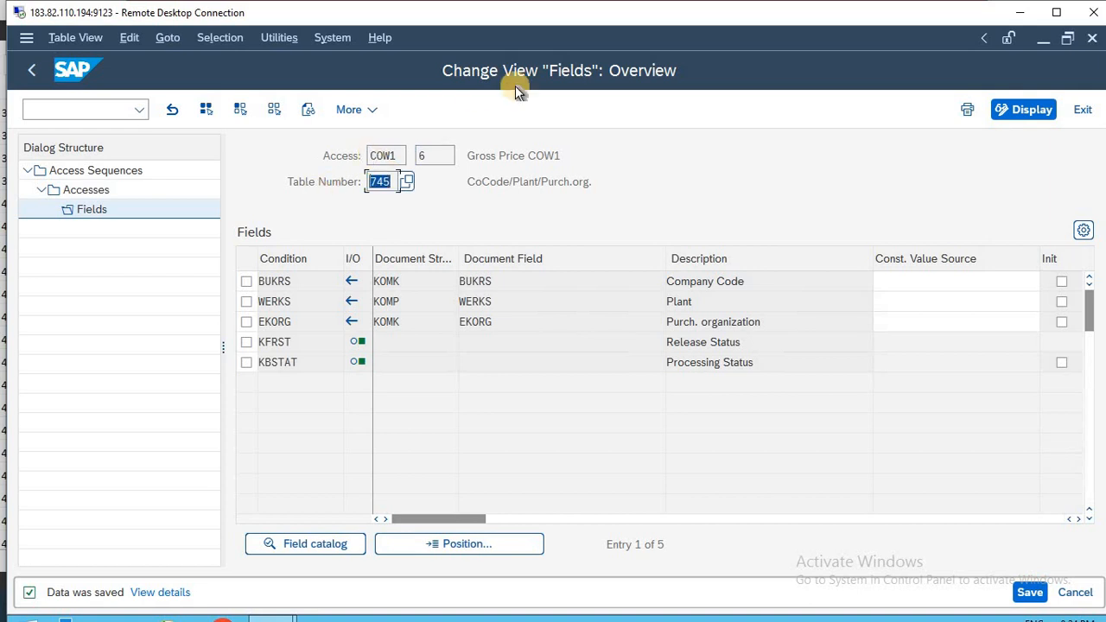
{"action": "left_click_drag", "start_coordinate": [398, 156], "coordinate": [291, 193]}
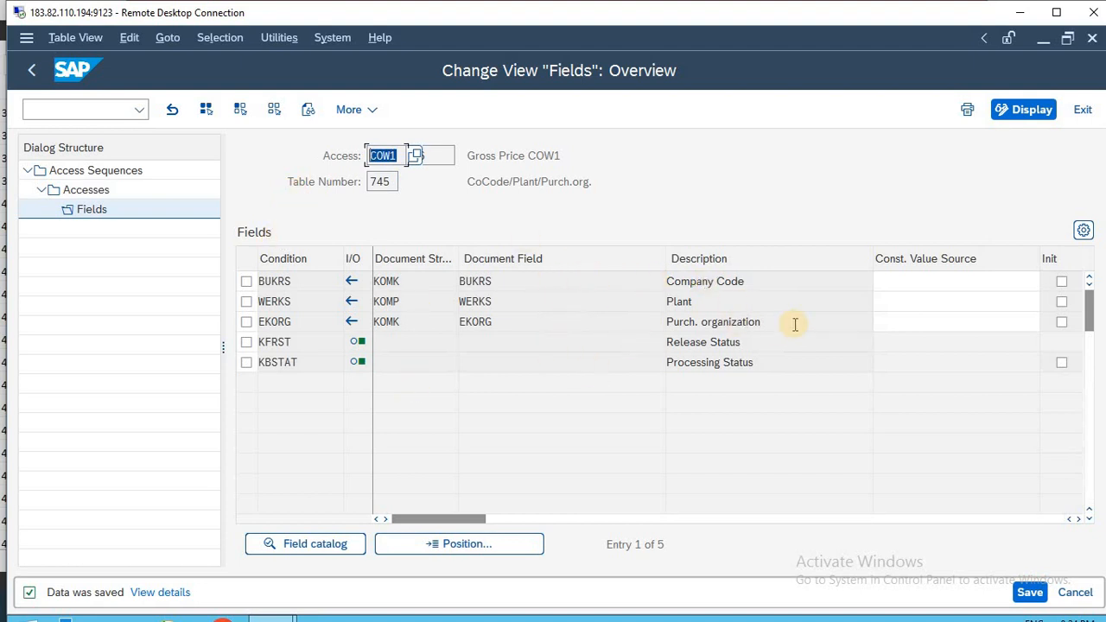
Switch to the Excel notes and examine which activity of the price determination process follows the access sequence.
{"action": "key", "text": "alt+Tab"}
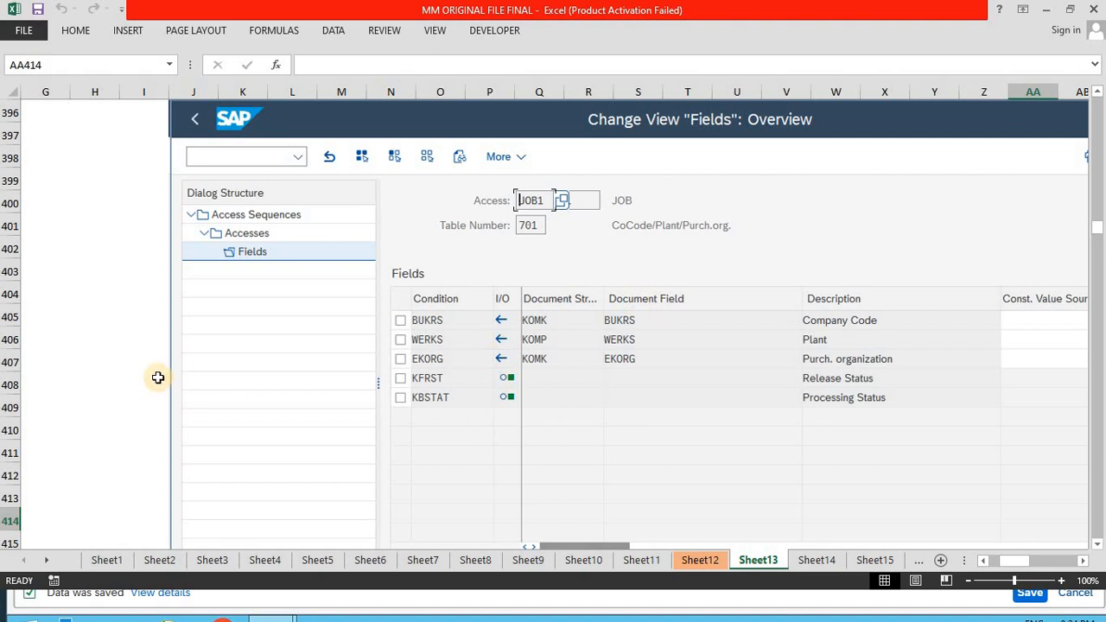
{"action": "left_click", "coordinate": [94, 338]}
{"action": "key", "text": "Home"}
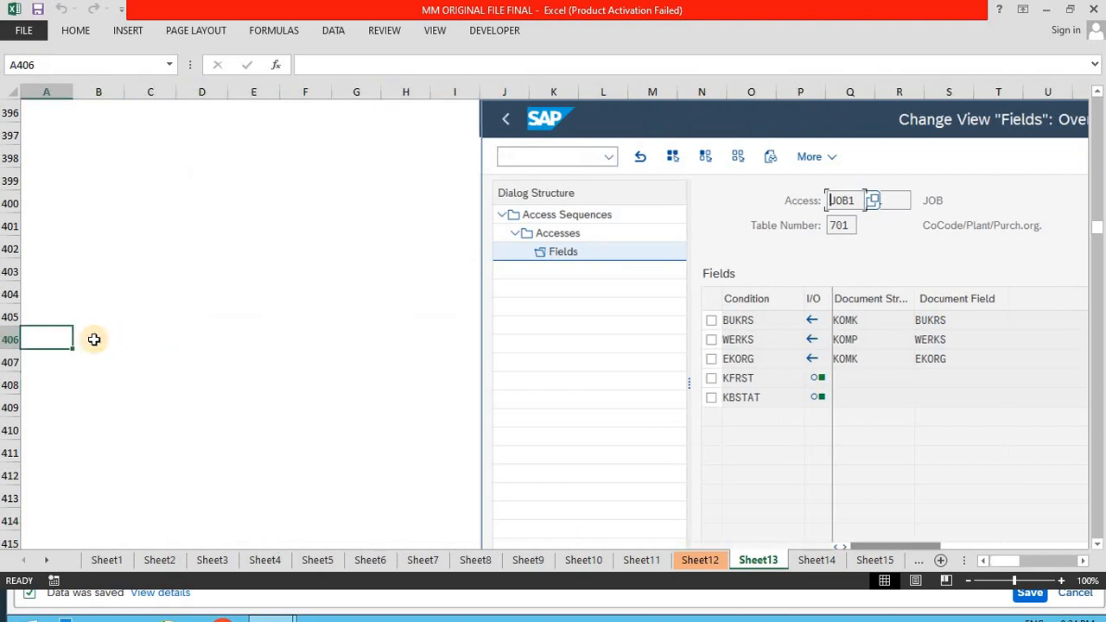
{"action": "key", "text": "Down"}
{"action": "key", "text": "Down"}
{"action": "key", "text": "Down"}
{"action": "key", "text": "Down"}
{"action": "key", "text": "Down"}
{"action": "key", "text": "Down"}
{"action": "key", "text": "Down"}
{"action": "key", "text": "Down"}
{"action": "key", "text": "Down"}
{"action": "key", "text": "Down"}
{"action": "key", "text": "Down"}
{"action": "key", "text": "Down"}
{"action": "key", "text": "Down"}
{"action": "key", "text": "Down"}
{"action": "key", "text": "Down"}
{"action": "key", "text": "Down"}
{"action": "key", "text": "Down"}
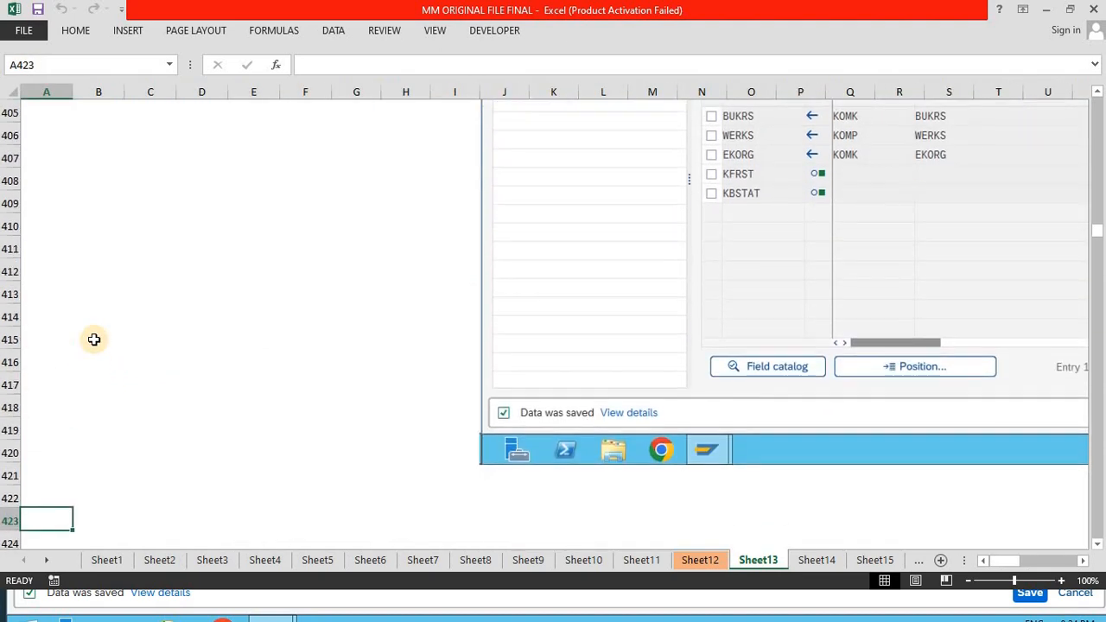
{"action": "key", "text": "Down"}
{"action": "key", "text": "Down"}
{"action": "key", "text": "Down"}
{"action": "key", "text": "Down"}
{"action": "key", "text": "Down"}
{"action": "key", "text": "Down"}
{"action": "key", "text": "Down"}
{"action": "key", "text": "Down"}
{"action": "key", "text": "Down"}
{"action": "key", "text": "Down"}
{"action": "key", "text": "Down"}
{"action": "key", "text": "Down"}
{"action": "key", "text": "Down"}
{"action": "key", "text": "Down"}
{"action": "key", "text": "Down"}
{"action": "key", "text": "Down"}
{"action": "key", "text": "Down"}
{"action": "key", "text": "Down"}
{"action": "key", "text": "Down"}
{"action": "key", "text": "Down"}
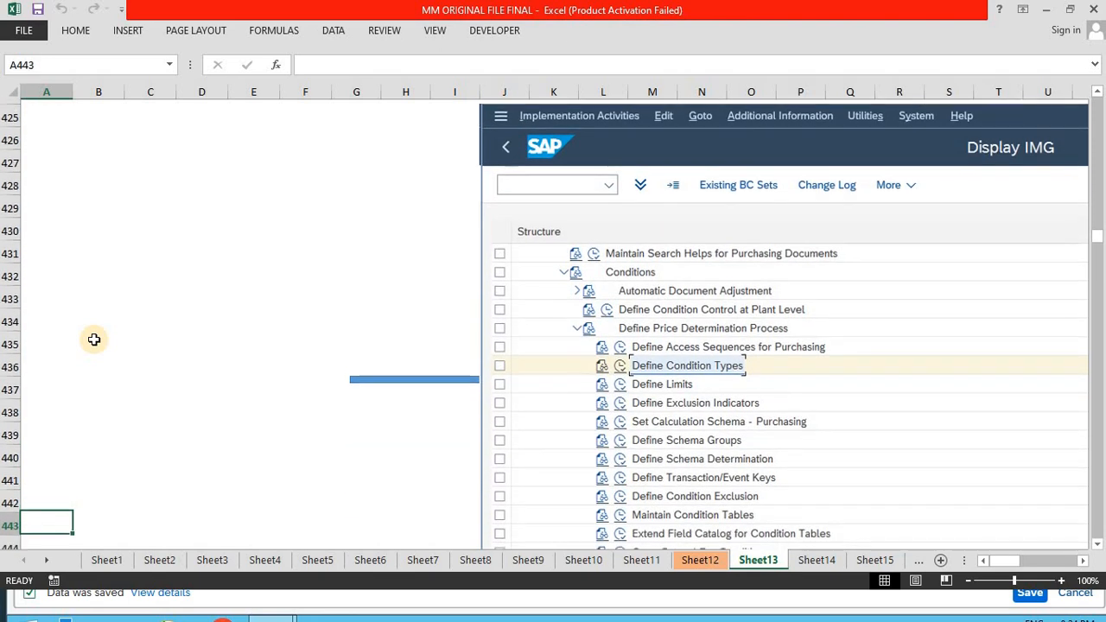
{"action": "key", "text": "Down"}
{"action": "key", "text": "Down"}
{"action": "key", "text": "Down"}
{"action": "key", "text": "Down"}
{"action": "key", "text": "Down"}
{"action": "key", "text": "Down"}
{"action": "key", "text": "Down"}
{"action": "key", "text": "Right"}
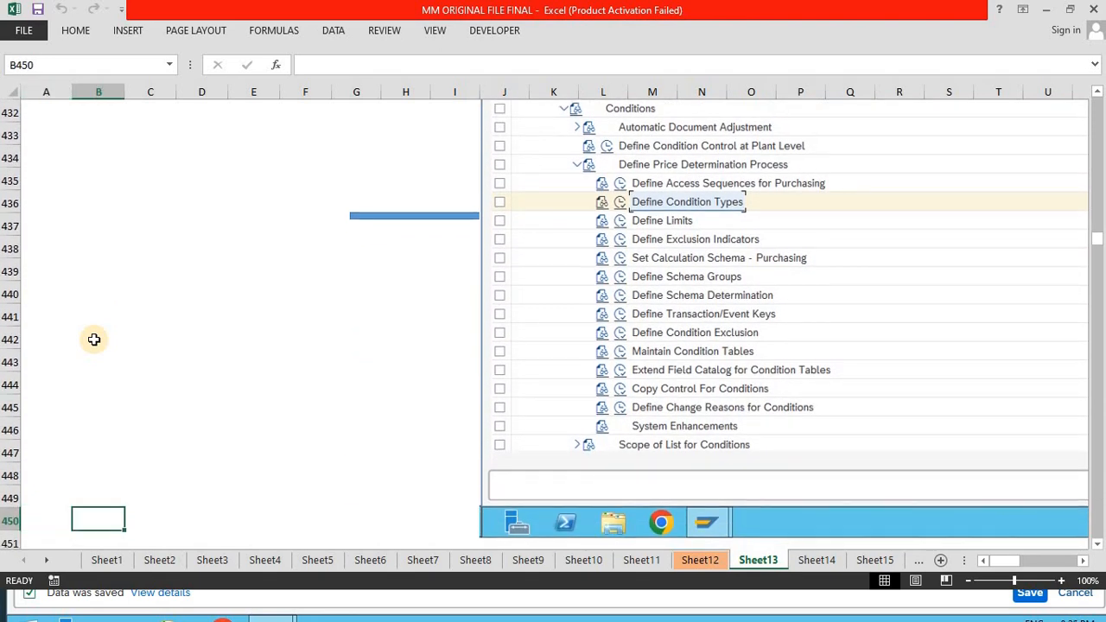
{"action": "key", "text": "Right"}
{"action": "key", "text": "Right"}
{"action": "key", "text": "Right"}
{"action": "key", "text": "Right"}
{"action": "key", "text": "Right"}
{"action": "key", "text": "Right"}
{"action": "key", "text": "Right"}
{"action": "key", "text": "Right"}
{"action": "key", "text": "Right"}
{"action": "key", "text": "Right"}
{"action": "key", "text": "Right"}
{"action": "key", "text": "Right"}
{"action": "key", "text": "Right"}
{"action": "key", "text": "Right"}
{"action": "key", "text": "Right"}
{"action": "key", "text": "Right"}
{"action": "key", "text": "Right"}
{"action": "key", "text": "Right"}
{"action": "key", "text": "Right"}
{"action": "key", "text": "Right"}
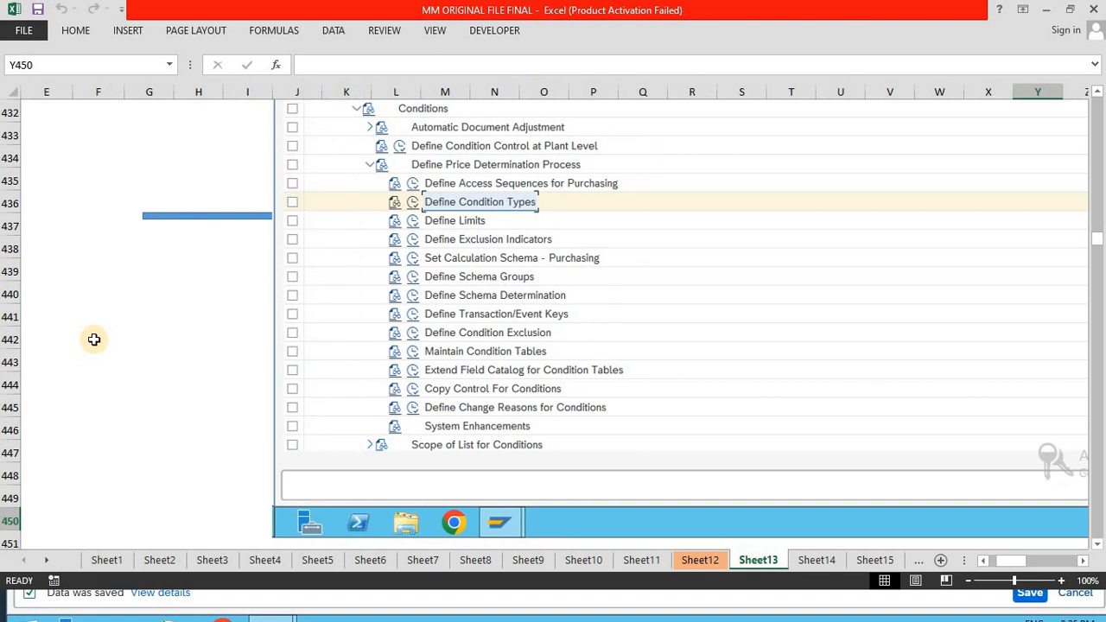
Switch to SAP, return to the IMG structure while saving the access sequence changes, and select Define Condition Types.
{"action": "key", "text": "alt+Tab"}
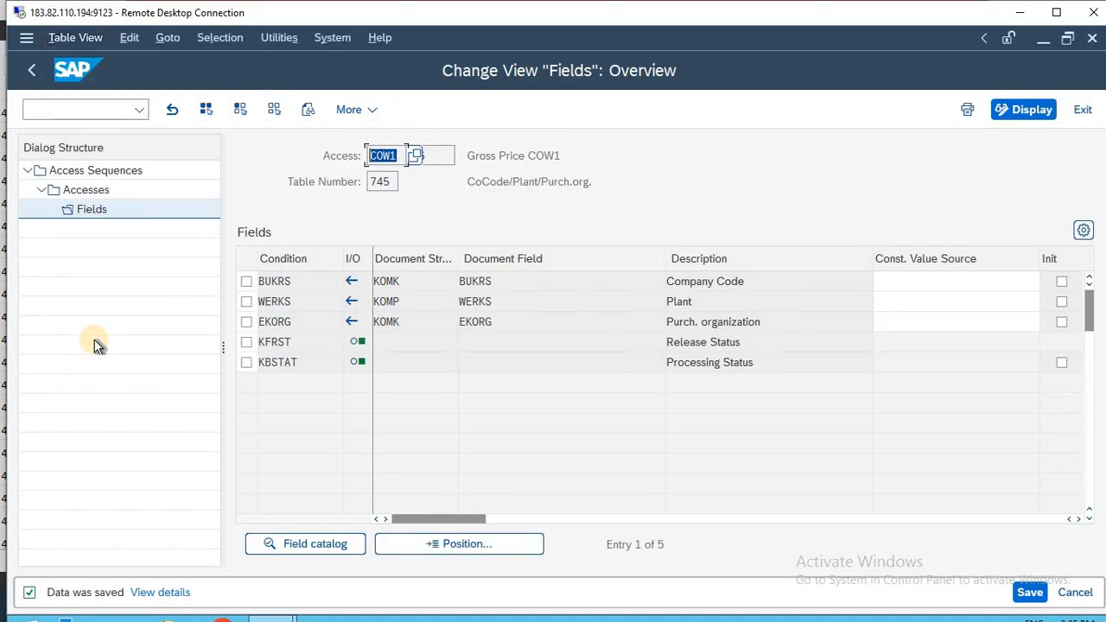
{"action": "key", "text": "F3"}
{"action": "key", "text": "F3"}
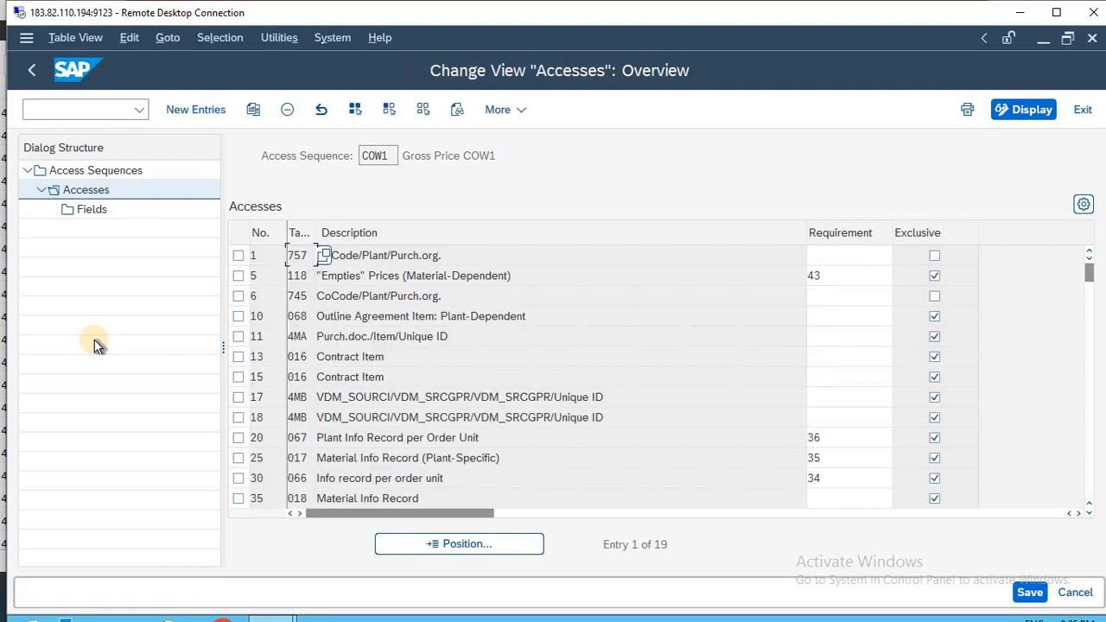
{"action": "key", "text": "F3"}
{"action": "key", "text": "F3"}
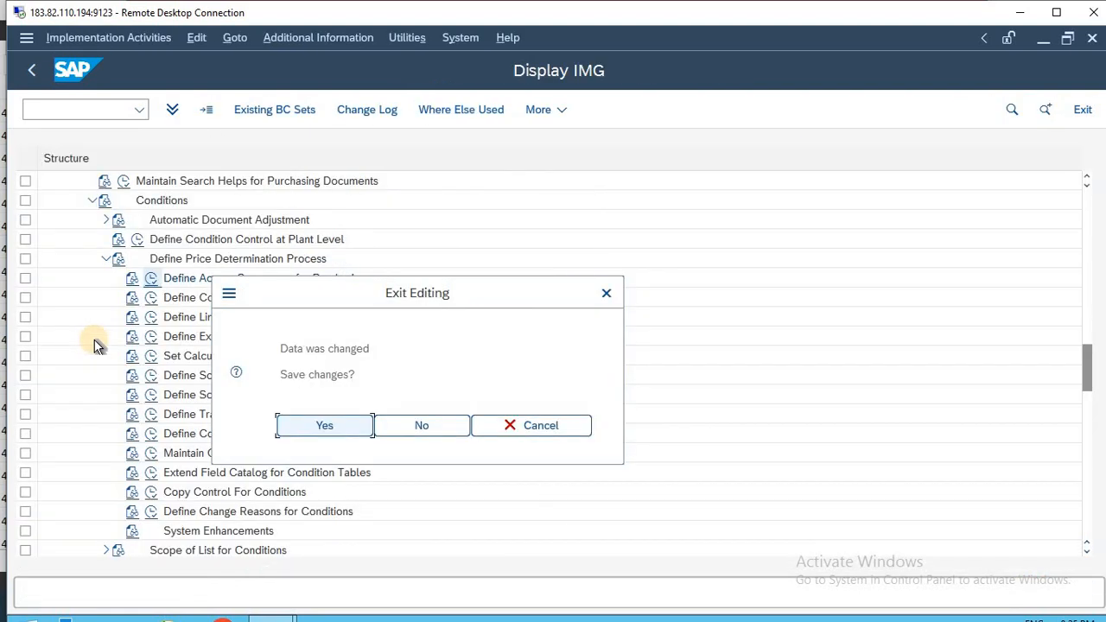
{"action": "left_click", "coordinate": [327, 422]}
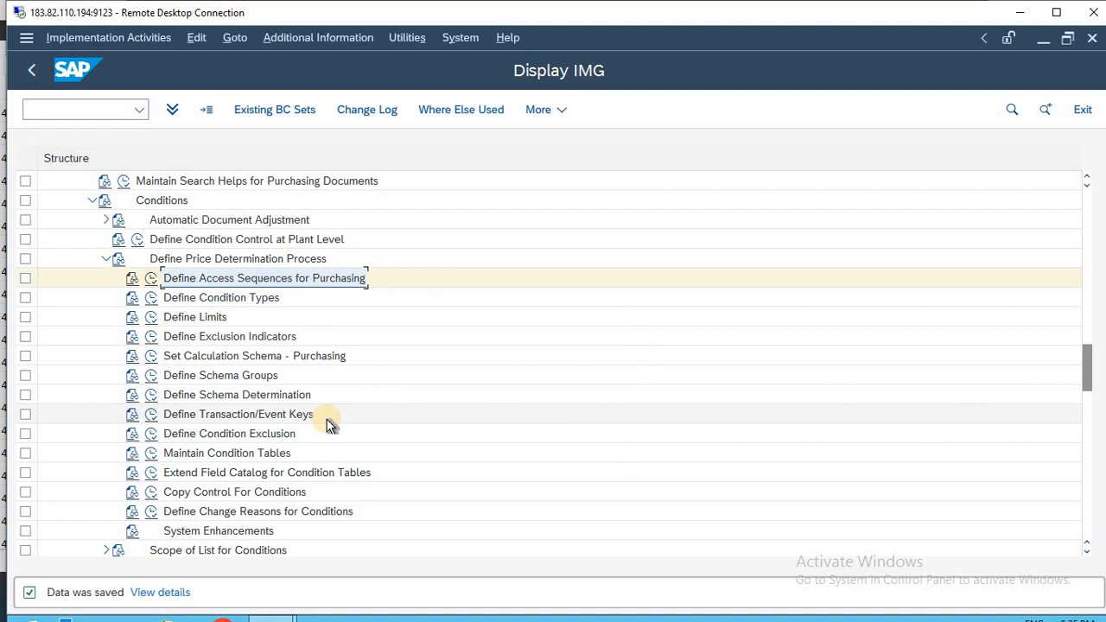
{"action": "left_click", "coordinate": [223, 301]}
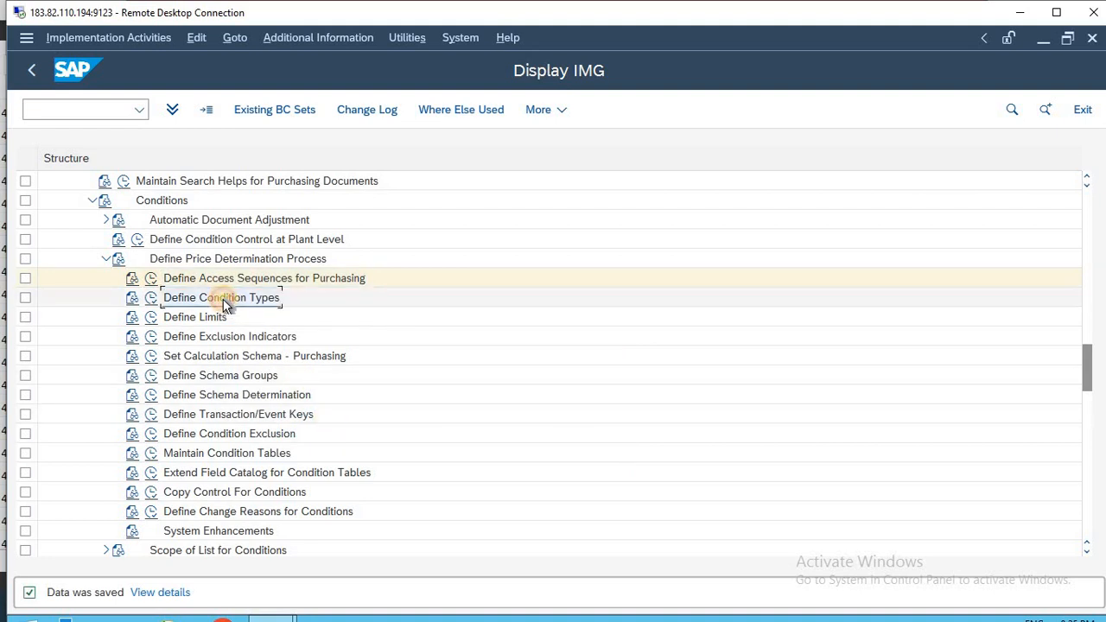
Switch to the Excel notes and examine the Define Condition Types instructions, from the activity selection to the condition types overview.
{"action": "key", "text": "alt+Tab"}
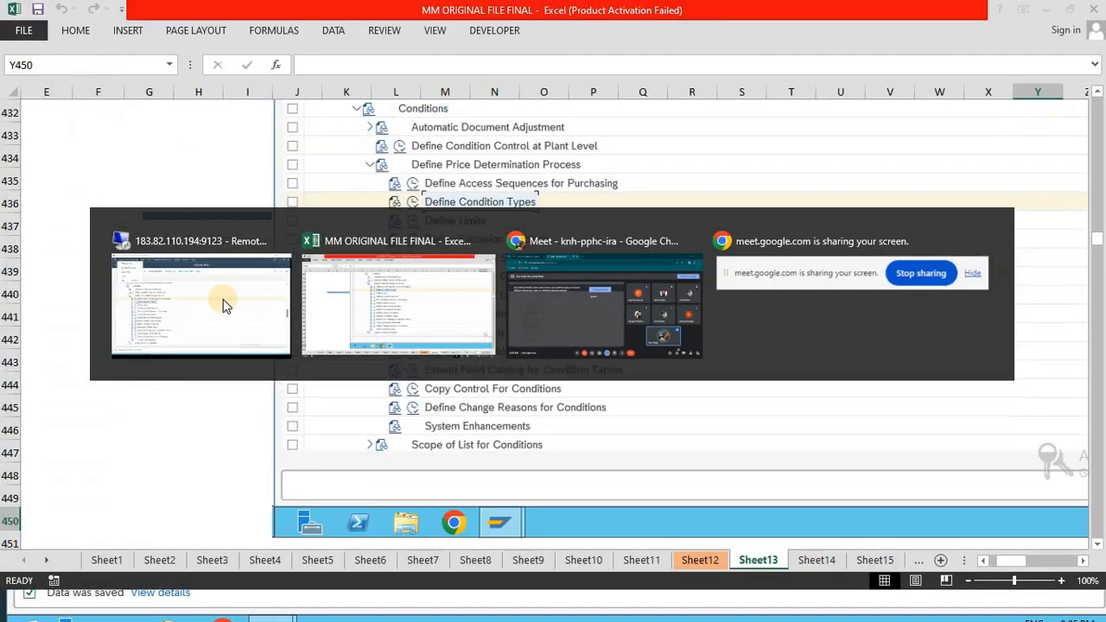
{"action": "key", "text": "Down"}
{"action": "key", "text": "Down"}
{"action": "key", "text": "Down"}
{"action": "key", "text": "Down"}
{"action": "key", "text": "Down"}
{"action": "key", "text": "Down"}
{"action": "key", "text": "Down"}
{"action": "key", "text": "Down"}
{"action": "key", "text": "Down"}
{"action": "key", "text": "Down"}
{"action": "key", "text": "Down"}
{"action": "key", "text": "Down"}
{"action": "key", "text": "Down"}
{"action": "key", "text": "Down"}
{"action": "key", "text": "Down"}
{"action": "key", "text": "Down"}
{"action": "key", "text": "Down"}
{"action": "key", "text": "Down"}
{"action": "key", "text": "Down"}
{"action": "key", "text": "Down"}
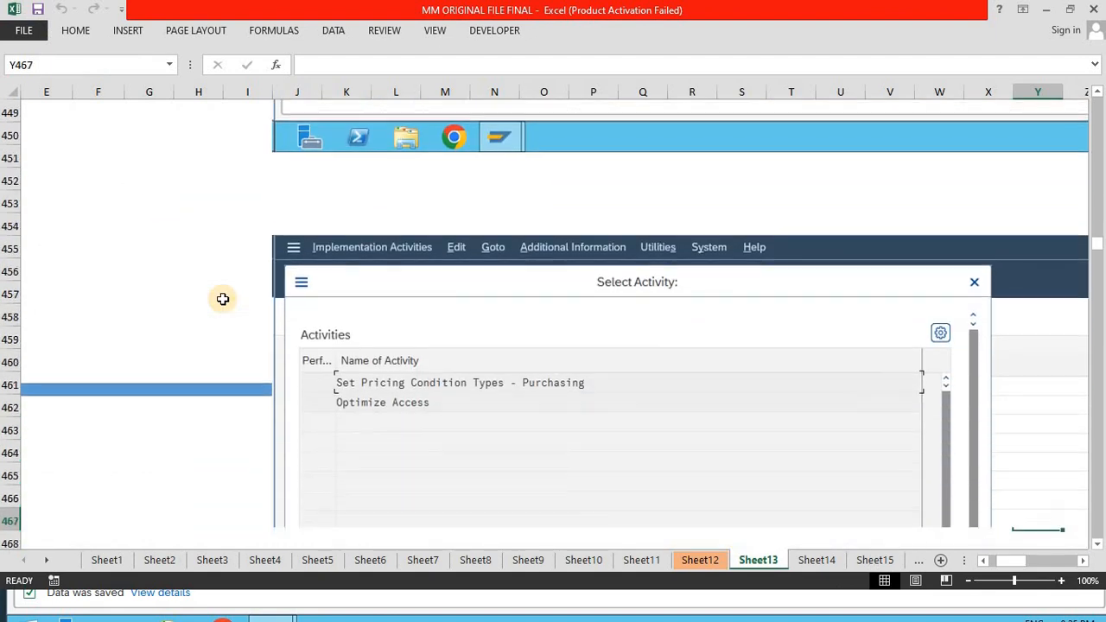
{"action": "key", "text": "Down"}
{"action": "key", "text": "Down"}
{"action": "key", "text": "Down"}
{"action": "key", "text": "Down"}
{"action": "key", "text": "Down"}
{"action": "key", "text": "Down"}
{"action": "key", "text": "Down"}
{"action": "key", "text": "Down"}
{"action": "key", "text": "Down"}
{"action": "key", "text": "Down"}
{"action": "key", "text": "Down"}
{"action": "key", "text": "Down"}
{"action": "key", "text": "Down"}
{"action": "key", "text": "Down"}
{"action": "key", "text": "Down"}
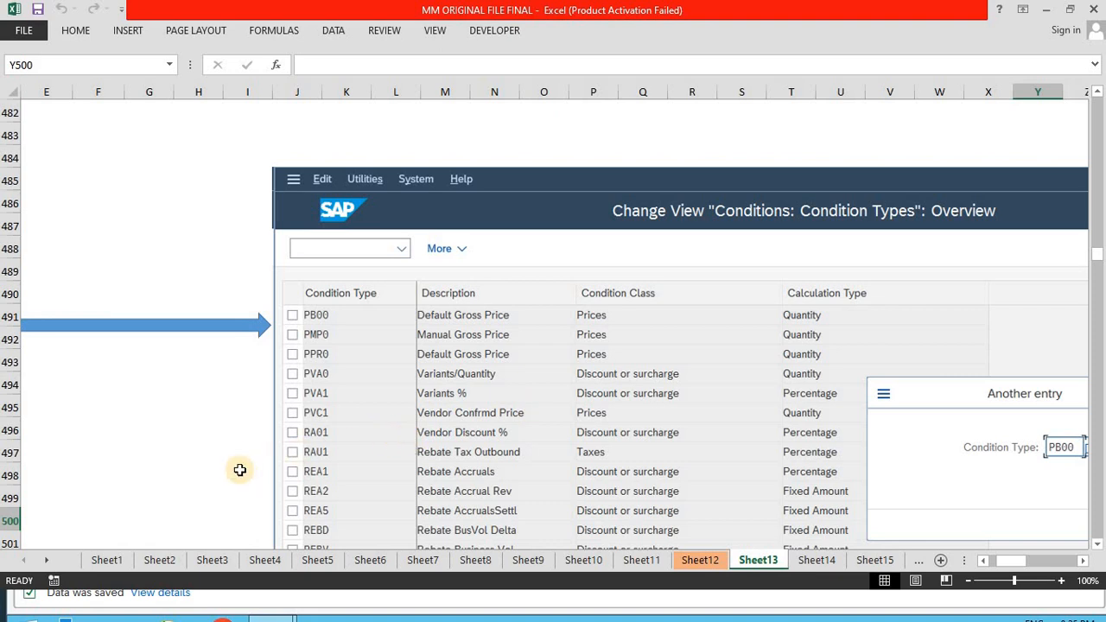
Examine the condition types instructions in the notes, from the PB00 entry lookup back to the activity selection.
{"action": "left_click", "coordinate": [145, 491]}
{"action": "key", "text": "Down"}
{"action": "key", "text": "Down"}
{"action": "key", "text": "Down"}
{"action": "key", "text": "Down"}
{"action": "key", "text": "Down"}
{"action": "key", "text": "Down"}
{"action": "key", "text": "Down"}
{"action": "key", "text": "Down"}
{"action": "key", "text": "Down"}
{"action": "key", "text": "Down"}
{"action": "key", "text": "Down"}
{"action": "key", "text": "Down"}
{"action": "key", "text": "Down"}
{"action": "key", "text": "Down"}
{"action": "key", "text": "Down"}
{"action": "key", "text": "Down"}
{"action": "key", "text": "Down"}
{"action": "key", "text": "Down"}
{"action": "key", "text": "Down"}
{"action": "key", "text": "Down"}
{"action": "key", "text": "Down"}
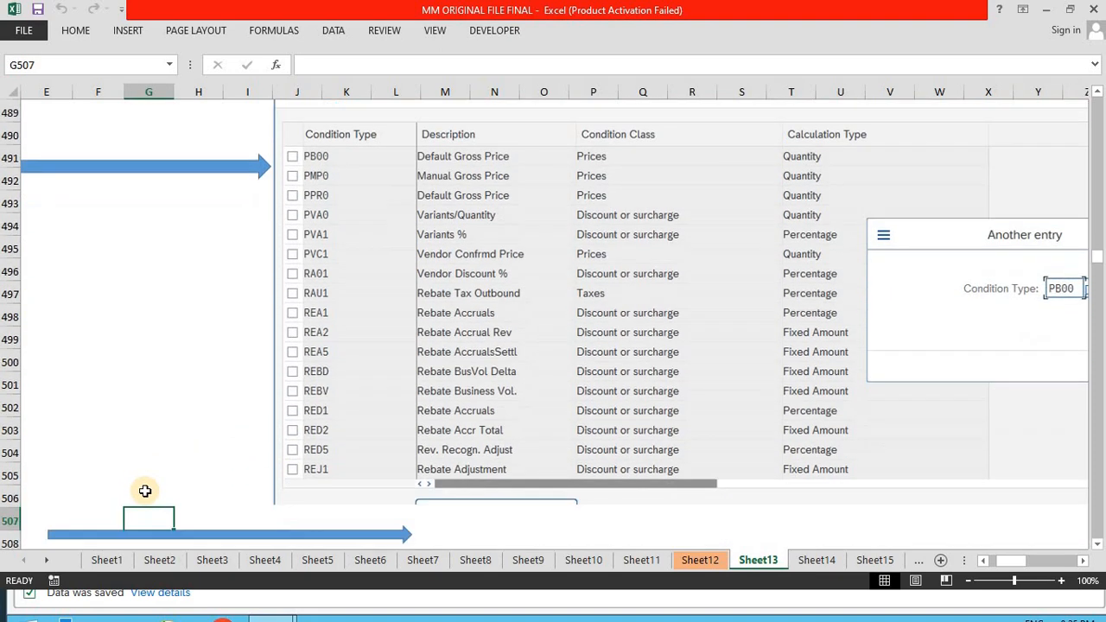
{"action": "key", "text": "Down"}
{"action": "key", "text": "Down"}
{"action": "key", "text": "Down"}
{"action": "key", "text": "Down"}
{"action": "key", "text": "Down"}
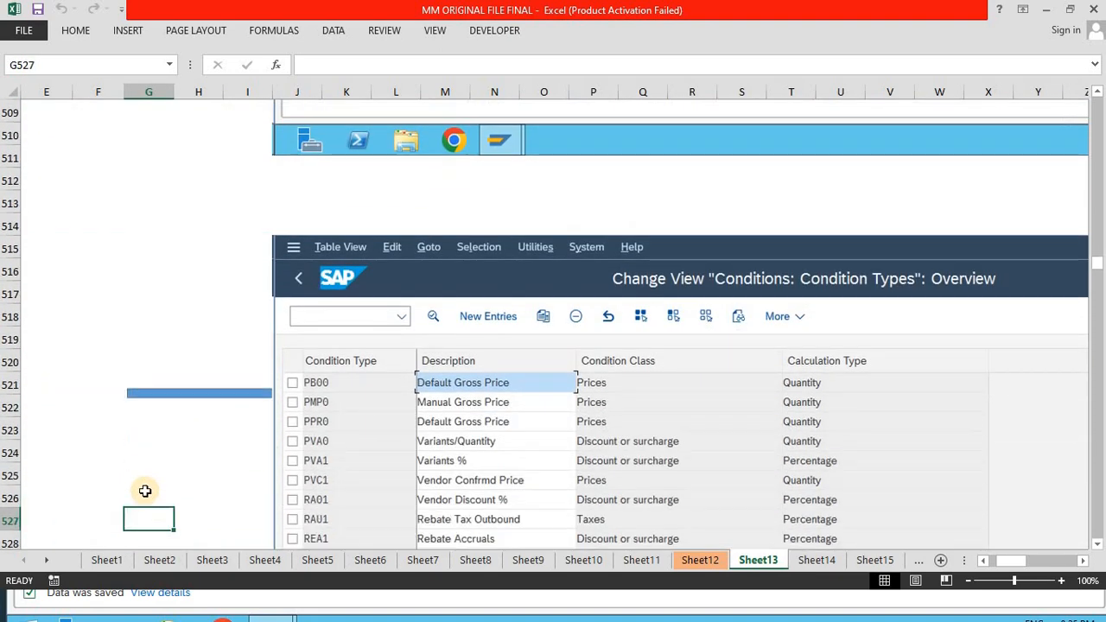
{"action": "key", "text": "Up"}
{"action": "key", "text": "Up"}
{"action": "key", "text": "Up"}
{"action": "key", "text": "Up"}
{"action": "key", "text": "Up"}
{"action": "key", "text": "Up"}
{"action": "key", "text": "Up"}
{"action": "key", "text": "Up"}
{"action": "key", "text": "Up"}
{"action": "key", "text": "Up"}
{"action": "key", "text": "Up"}
{"action": "key", "text": "Up"}
{"action": "key", "text": "Up"}
{"action": "key", "text": "Up"}
{"action": "key", "text": "Up"}
{"action": "key", "text": "Up"}
{"action": "key", "text": "Up"}
{"action": "key", "text": "Up"}
{"action": "key", "text": "Up"}
{"action": "key", "text": "Up"}
{"action": "key", "text": "Up"}
{"action": "key", "text": "Up"}
{"action": "key", "text": "Up"}
{"action": "key", "text": "Up"}
{"action": "key", "text": "Up"}
{"action": "key", "text": "Up"}
{"action": "key", "text": "Up"}
{"action": "key", "text": "Up"}
{"action": "key", "text": "Up"}
{"action": "key", "text": "Up"}
{"action": "key", "text": "Up"}
{"action": "key", "text": "Up"}
{"action": "key", "text": "Up"}
{"action": "key", "text": "Up"}
{"action": "key", "text": "Up"}
{"action": "key", "text": "Up"}
{"action": "key", "text": "Up"}
{"action": "key", "text": "Up"}
{"action": "key", "text": "Up"}
{"action": "key", "text": "Up"}
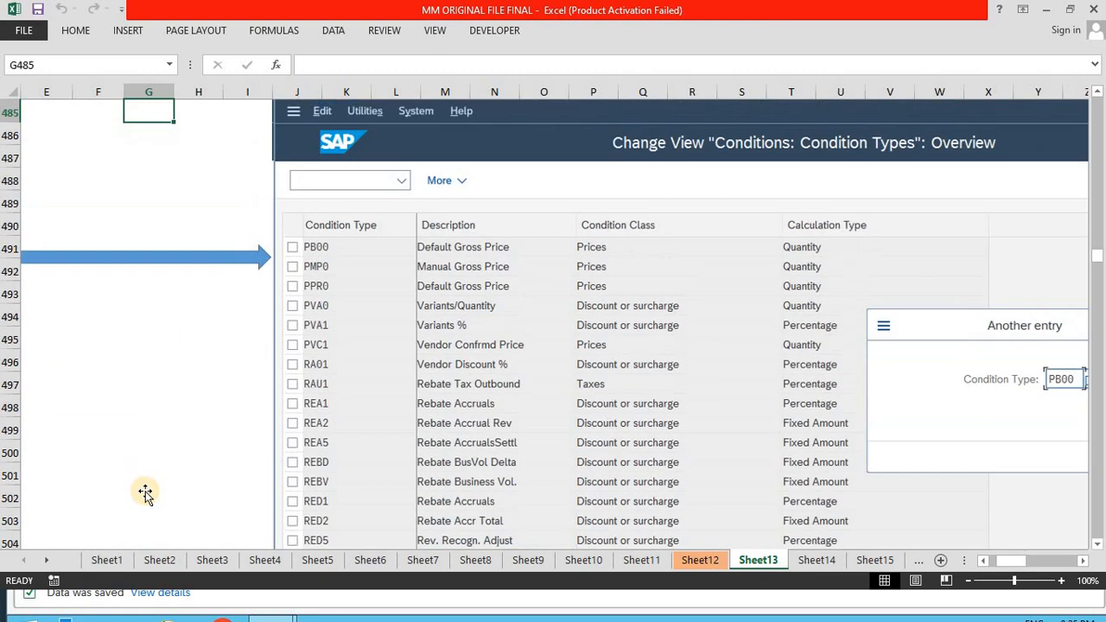
{"action": "key", "text": "Up"}
{"action": "key", "text": "Up"}
{"action": "key", "text": "Up"}
{"action": "key", "text": "Up"}
{"action": "key", "text": "Up"}
{"action": "key", "text": "Up"}
{"action": "key", "text": "Up"}
{"action": "key", "text": "Up"}
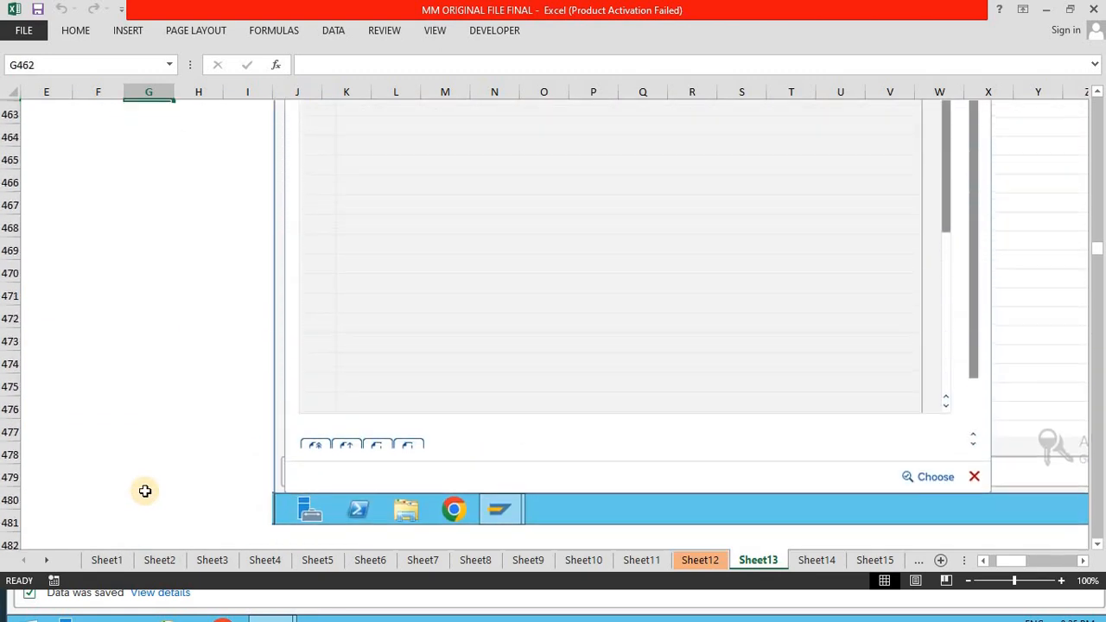
{"action": "key", "text": "Down"}
{"action": "key", "text": "Down"}
{"action": "key", "text": "Down"}
{"action": "key", "text": "Down"}
{"action": "key", "text": "Down"}
{"action": "key", "text": "Down"}
{"action": "key", "text": "Down"}
{"action": "key", "text": "Down"}
{"action": "key", "text": "Down"}
{"action": "key", "text": "Down"}
{"action": "key", "text": "Down"}
{"action": "key", "text": "Down"}
{"action": "key", "text": "Down"}
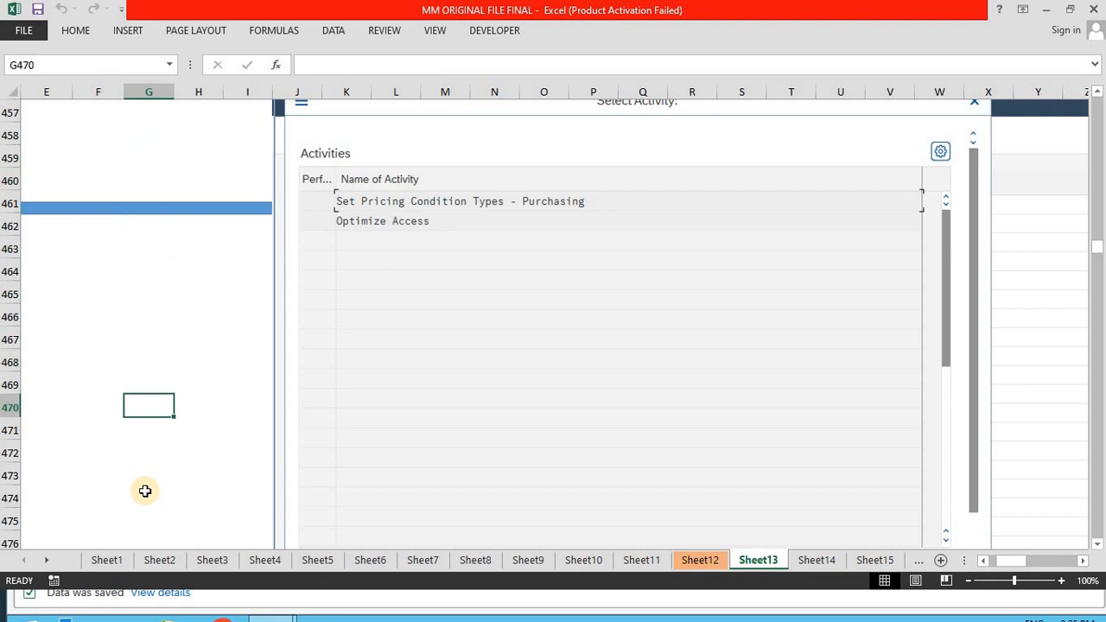
Switch to SAP and open the Set Pricing Condition Types - Purchasing activity under Define Condition Types.
{"action": "key", "text": "alt+Tab"}
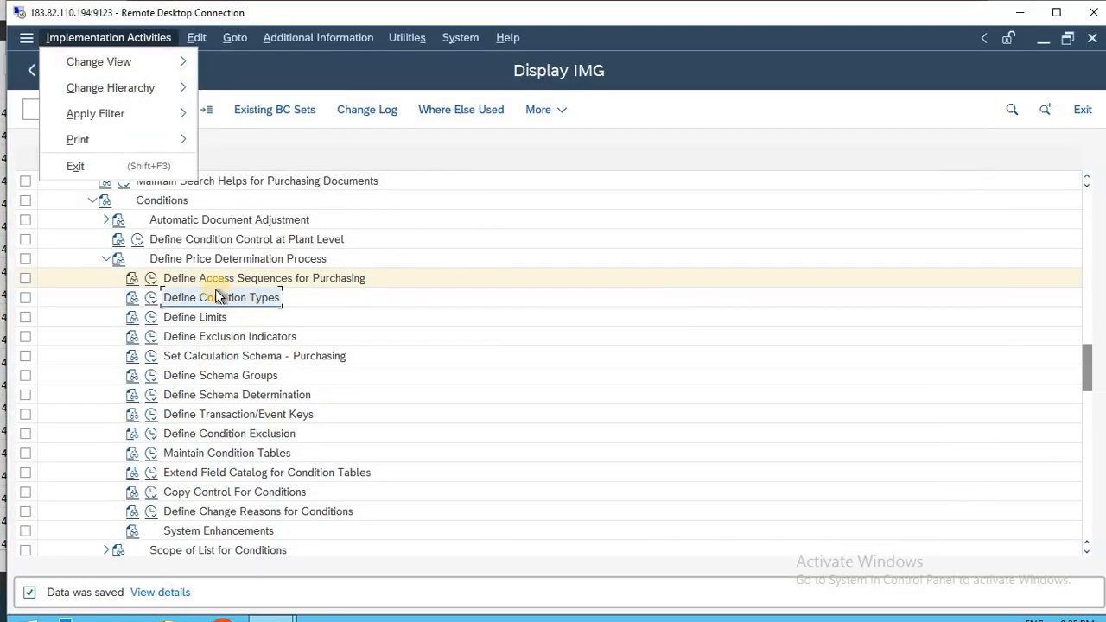
{"action": "left_click", "coordinate": [215, 290]}
{"action": "left_click", "coordinate": [151, 298]}
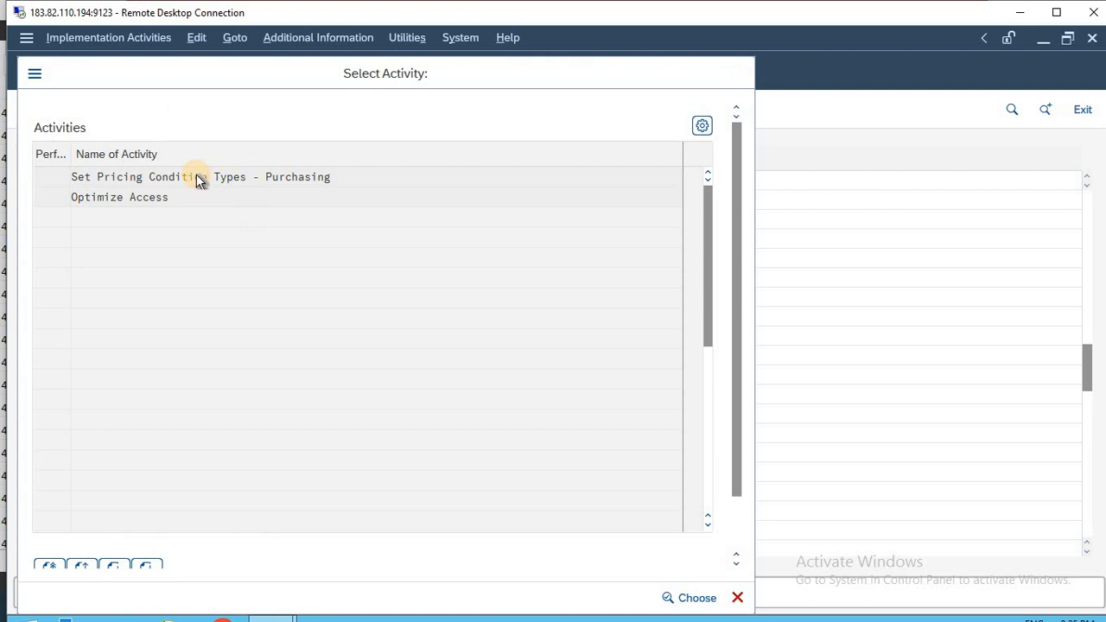
{"action": "double_click", "coordinate": [204, 177]}
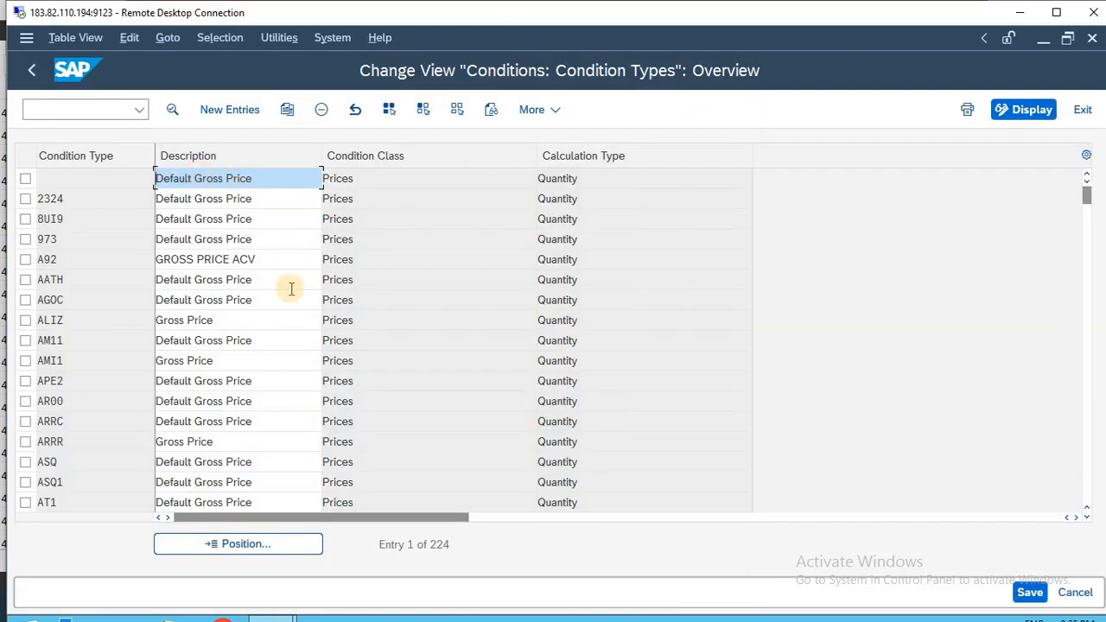
Position the condition types overview at entry PB00 and select its description.
{"action": "left_click", "coordinate": [256, 547]}
{"action": "type", "text": "PB"}
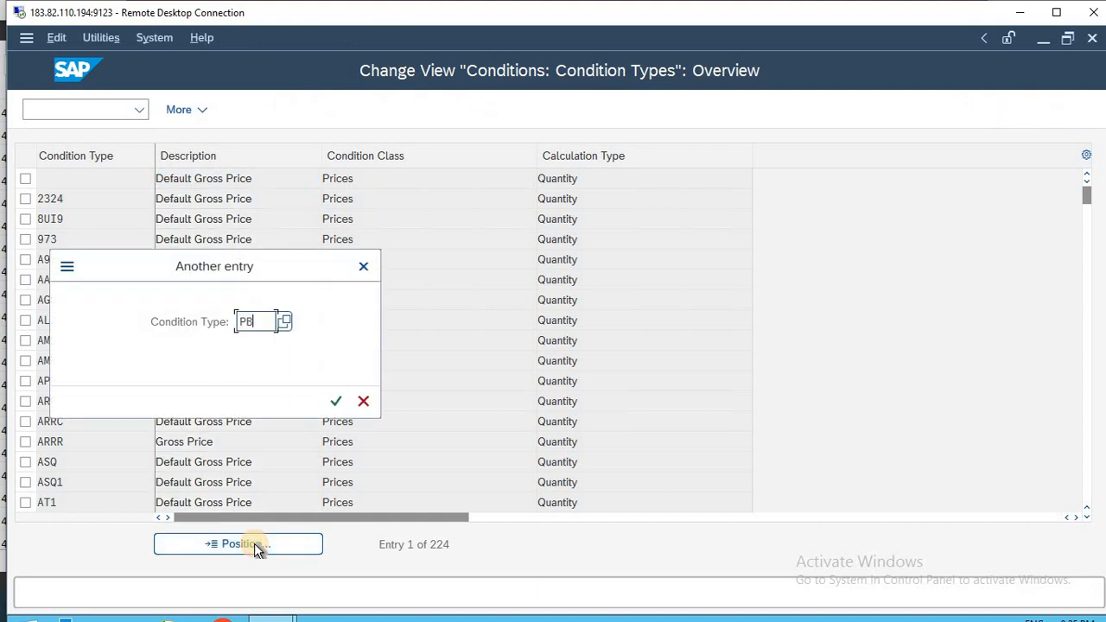
{"action": "type", "text": "00"}
{"action": "key", "text": "Return"}
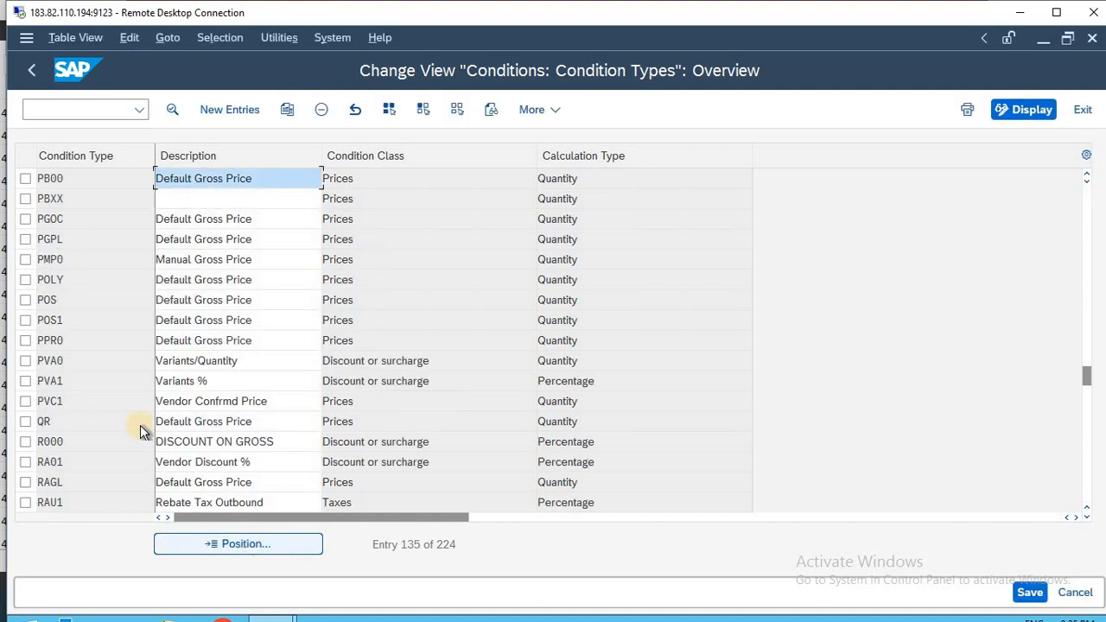
{"action": "left_click", "coordinate": [83, 176]}
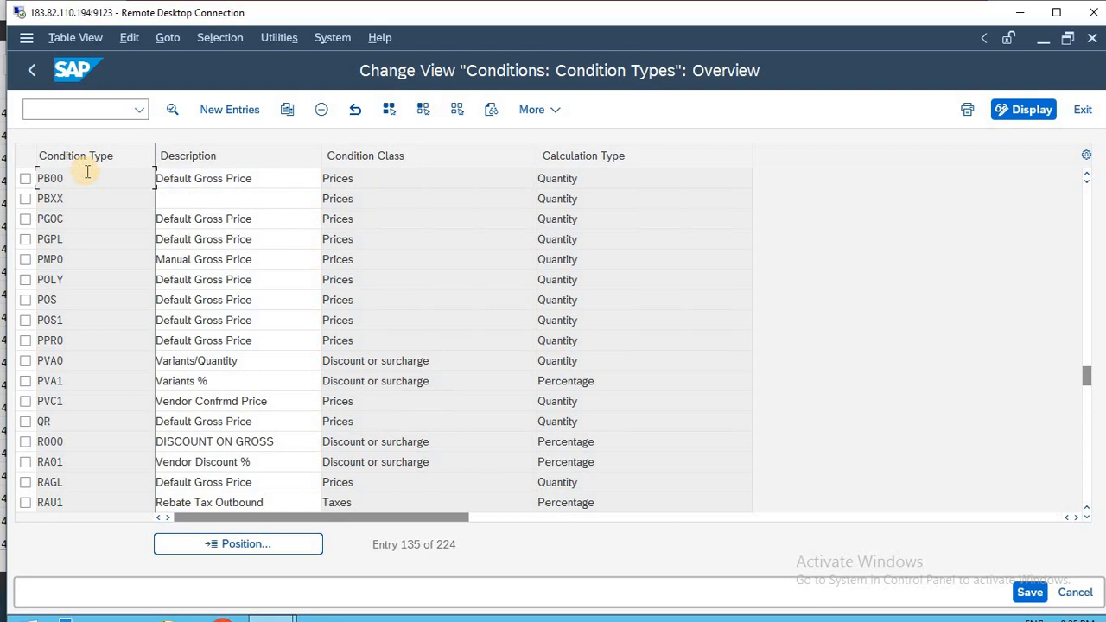
{"action": "left_click", "coordinate": [274, 180]}
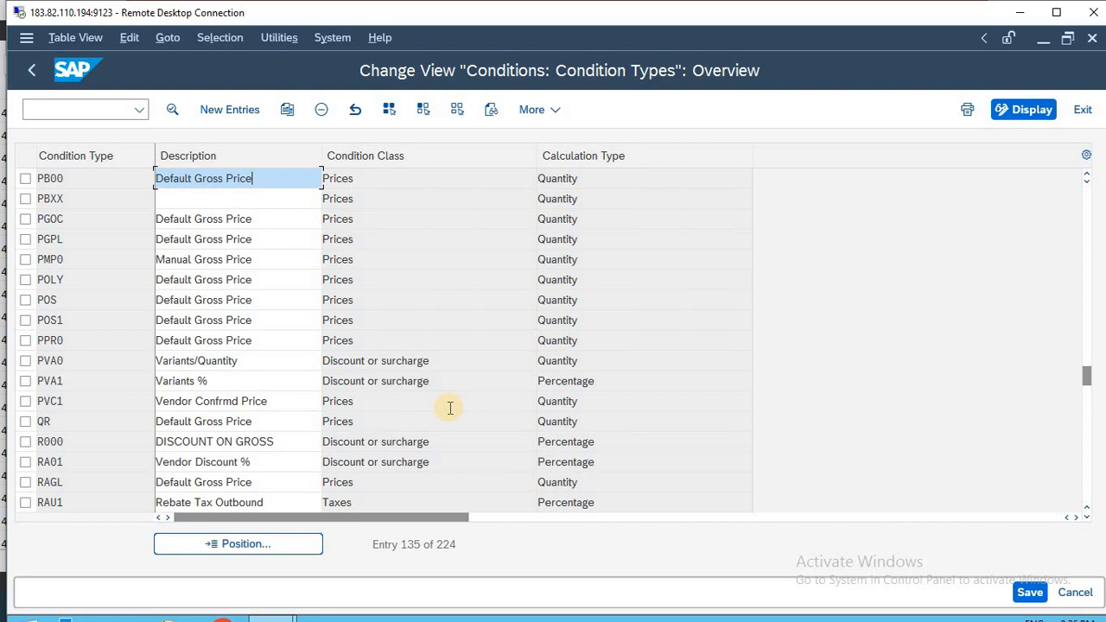
Switch to the Excel notes and examine what to do with condition type PB00 after locating it in the overview.
{"action": "key", "text": "alt+Tab"}
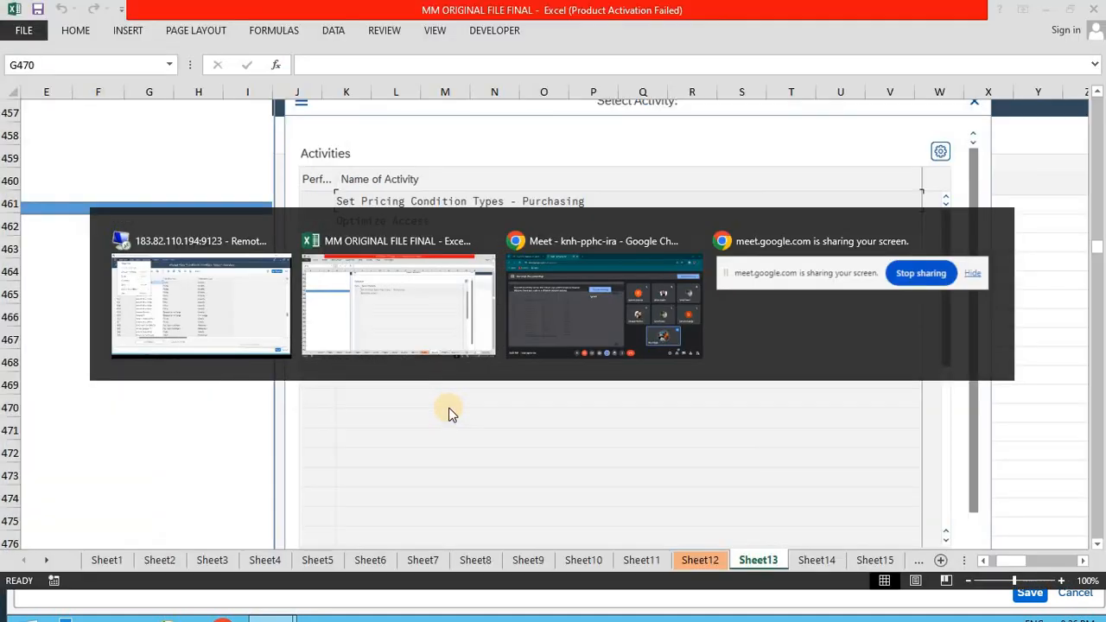
{"action": "left_click", "coordinate": [187, 437]}
{"action": "key", "text": "Down"}
{"action": "key", "text": "Down"}
{"action": "key", "text": "Down"}
{"action": "key", "text": "Down"}
{"action": "key", "text": "Down"}
{"action": "key", "text": "Down"}
{"action": "key", "text": "Down"}
{"action": "key", "text": "Down"}
{"action": "key", "text": "Down"}
{"action": "key", "text": "Down"}
{"action": "key", "text": "Down"}
{"action": "key", "text": "Down"}
{"action": "key", "text": "Down"}
{"action": "key", "text": "Down"}
{"action": "key", "text": "Down"}
{"action": "key", "text": "Down"}
{"action": "key", "text": "Down"}
{"action": "key", "text": "Down"}
{"action": "key", "text": "Down"}
{"action": "key", "text": "Down"}
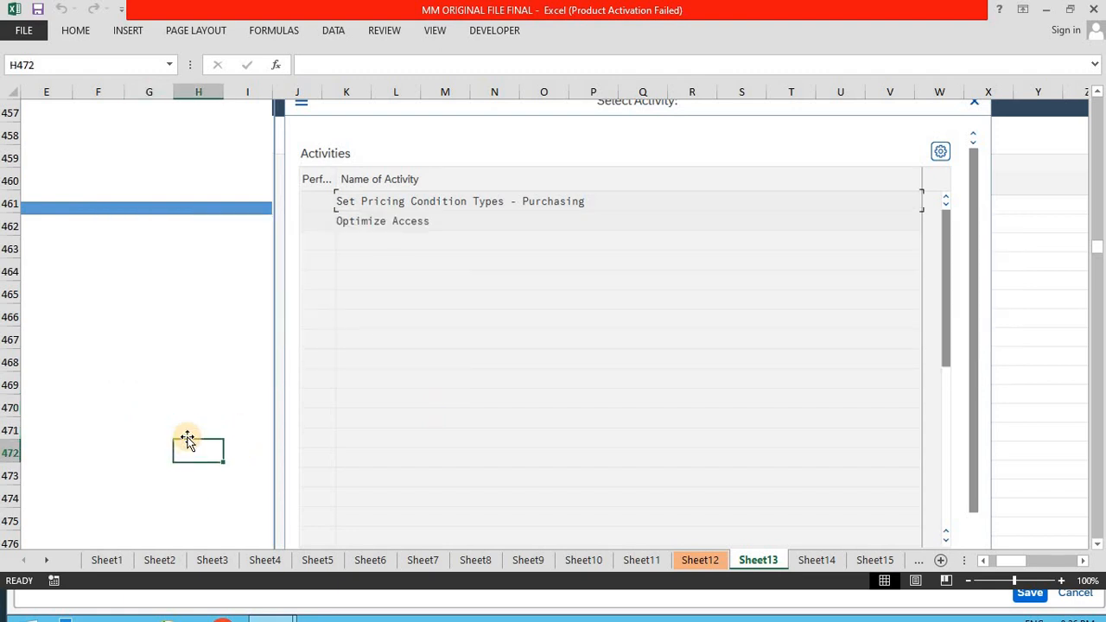
{"action": "key", "text": "Down"}
{"action": "key", "text": "Down"}
{"action": "key", "text": "Down"}
{"action": "key", "text": "Down"}
{"action": "key", "text": "Down"}
{"action": "key", "text": "Down"}
{"action": "key", "text": "Down"}
{"action": "key", "text": "Down"}
{"action": "key", "text": "Down"}
{"action": "key", "text": "Down"}
{"action": "key", "text": "Down"}
{"action": "key", "text": "Down"}
{"action": "key", "text": "Down"}
{"action": "key", "text": "Down"}
{"action": "key", "text": "Down"}
{"action": "key", "text": "Down"}
{"action": "key", "text": "Down"}
{"action": "key", "text": "Down"}
{"action": "key", "text": "Down"}
{"action": "key", "text": "Down"}
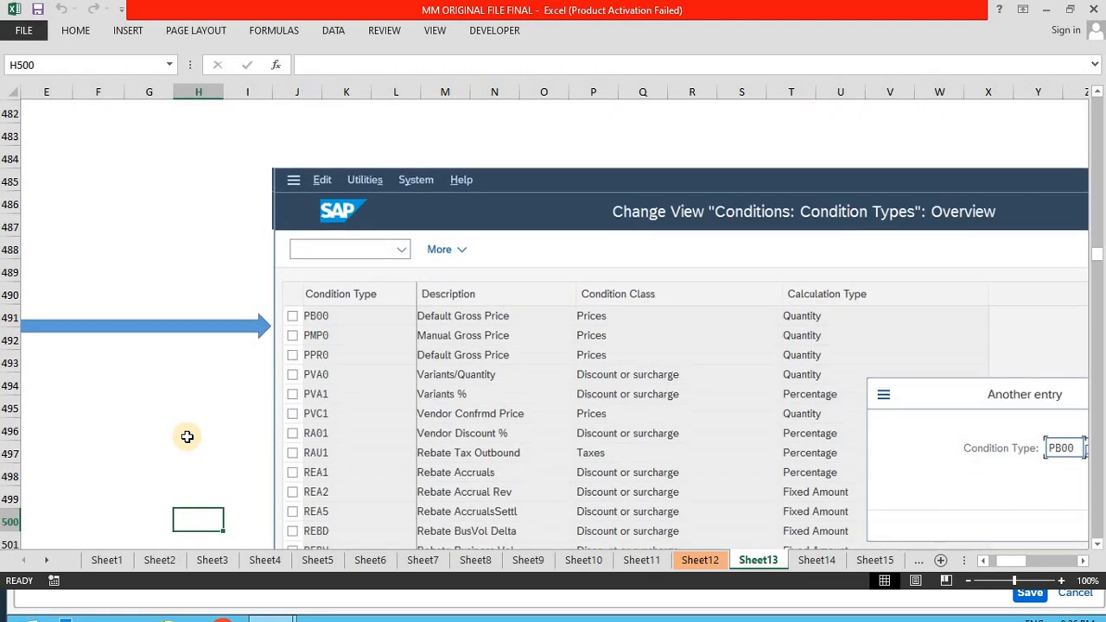
{"action": "key", "text": "Down"}
{"action": "key", "text": "Down"}
{"action": "key", "text": "Down"}
{"action": "key", "text": "Down"}
{"action": "key", "text": "Down"}
{"action": "key", "text": "Down"}
{"action": "key", "text": "Down"}
{"action": "key", "text": "Down"}
{"action": "key", "text": "Down"}
{"action": "key", "text": "Down"}
{"action": "key", "text": "Down"}
{"action": "key", "text": "Down"}
{"action": "key", "text": "Down"}
{"action": "key", "text": "Down"}
{"action": "key", "text": "Down"}
{"action": "key", "text": "Down"}
{"action": "key", "text": "Down"}
{"action": "key", "text": "Down"}
{"action": "key", "text": "Down"}
{"action": "key", "text": "Down"}
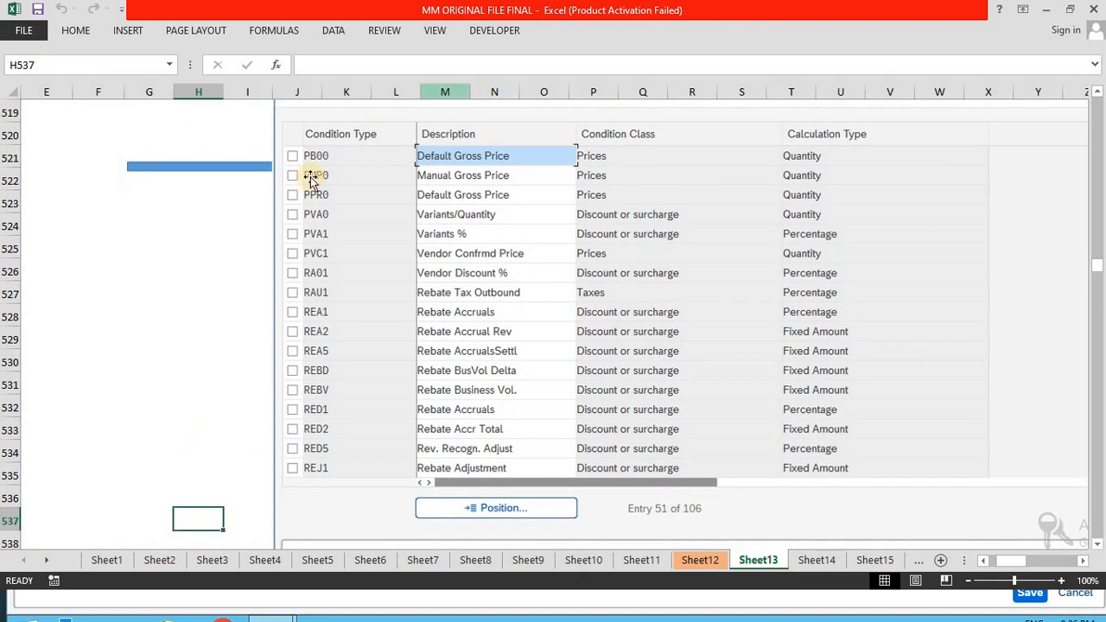
{"action": "left_click", "coordinate": [209, 266]}
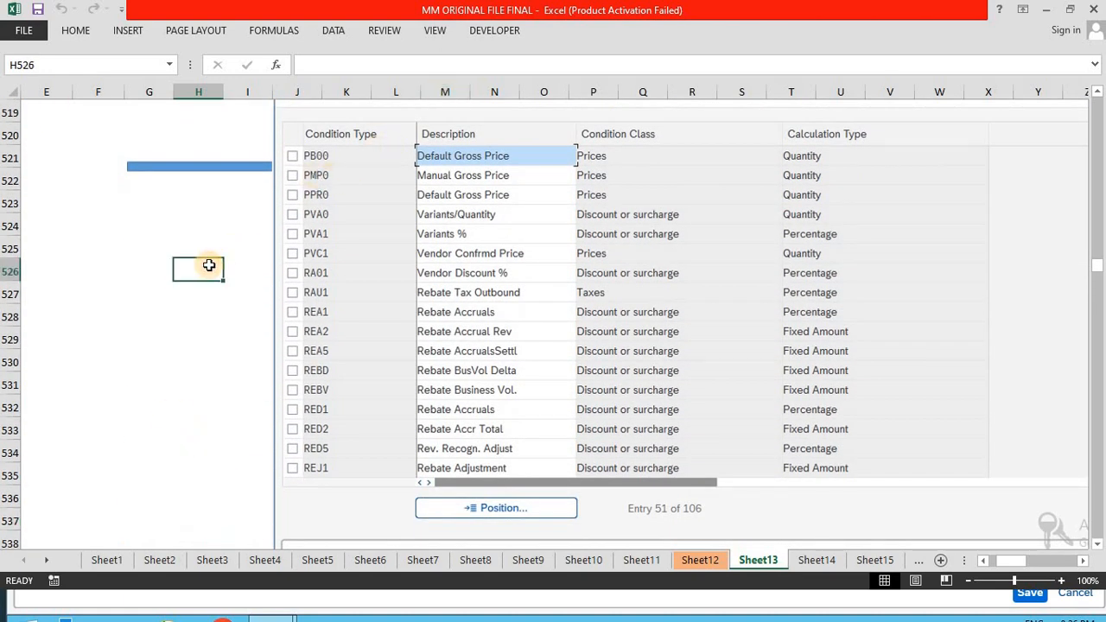
Examine the guide's screenshots on Sheet13 for copying condition type PB00 and the change-and-enter note on the details view.
{"action": "key", "text": "Down"}
{"action": "key", "text": "Down"}
{"action": "key", "text": "Down"}
{"action": "key", "text": "Down"}
{"action": "key", "text": "Down"}
{"action": "key", "text": "Down"}
{"action": "key", "text": "Down"}
{"action": "key", "text": "Down"}
{"action": "key", "text": "Down"}
{"action": "key", "text": "Down"}
{"action": "key", "text": "Down"}
{"action": "key", "text": "Down"}
{"action": "key", "text": "Down"}
{"action": "key", "text": "Down"}
{"action": "key", "text": "Down"}
{"action": "key", "text": "Down"}
{"action": "key", "text": "Down"}
{"action": "key", "text": "Down"}
{"action": "key", "text": "Down"}
{"action": "key", "text": "Down"}
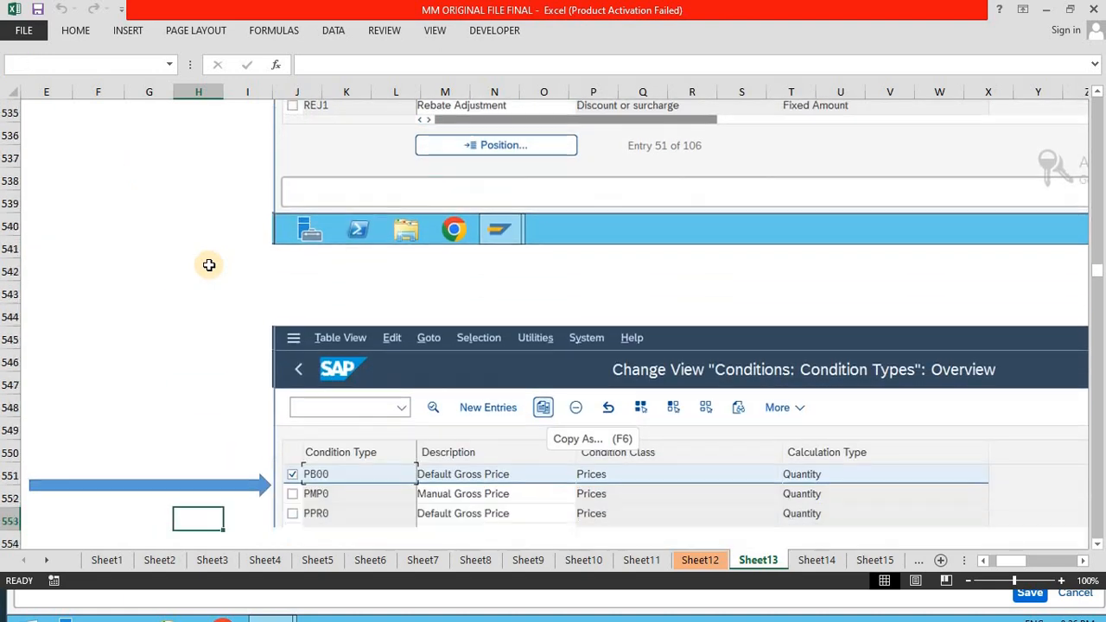
{"action": "key", "text": "Down"}
{"action": "key", "text": "Down"}
{"action": "key", "text": "Down"}
{"action": "key", "text": "Down"}
{"action": "key", "text": "Down"}
{"action": "key", "text": "Down"}
{"action": "key", "text": "Down"}
{"action": "key", "text": "Down"}
{"action": "key", "text": "Down"}
{"action": "key", "text": "Down"}
{"action": "key", "text": "Down"}
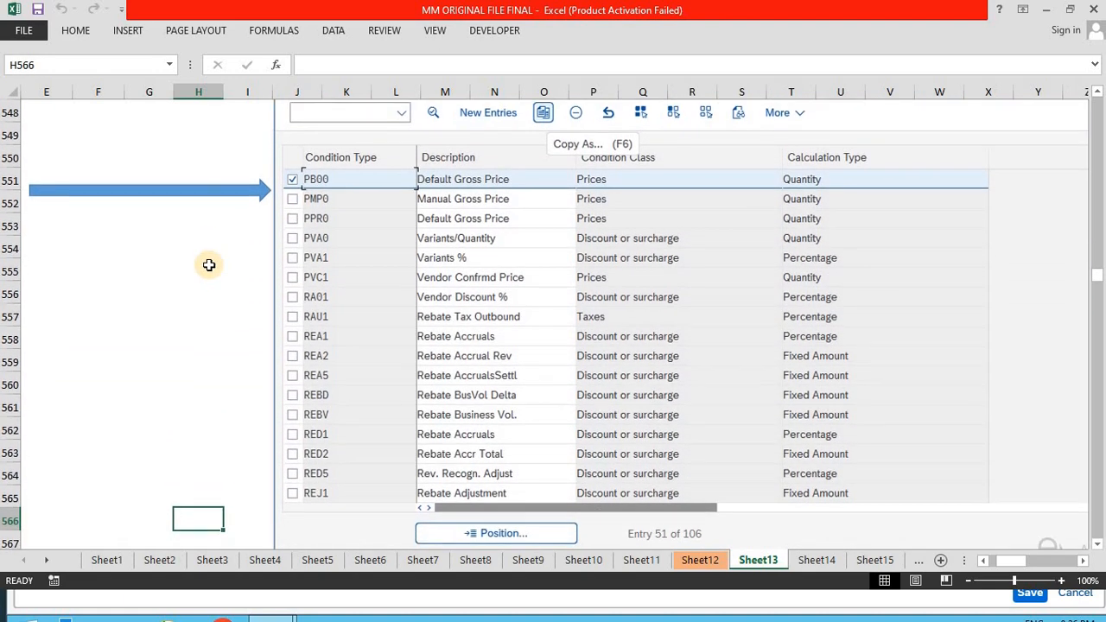
{"action": "key", "text": "Down"}
{"action": "key", "text": "Down"}
{"action": "key", "text": "Down"}
{"action": "key", "text": "Down"}
{"action": "key", "text": "Down"}
{"action": "key", "text": "Down"}
{"action": "key", "text": "Down"}
{"action": "key", "text": "Down"}
{"action": "key", "text": "Down"}
{"action": "key", "text": "Down"}
{"action": "key", "text": "Down"}
{"action": "key", "text": "Down"}
{"action": "key", "text": "Down"}
{"action": "key", "text": "Down"}
{"action": "key", "text": "Down"}
{"action": "key", "text": "Down"}
{"action": "key", "text": "Down"}
{"action": "key", "text": "Down"}
{"action": "key", "text": "Down"}
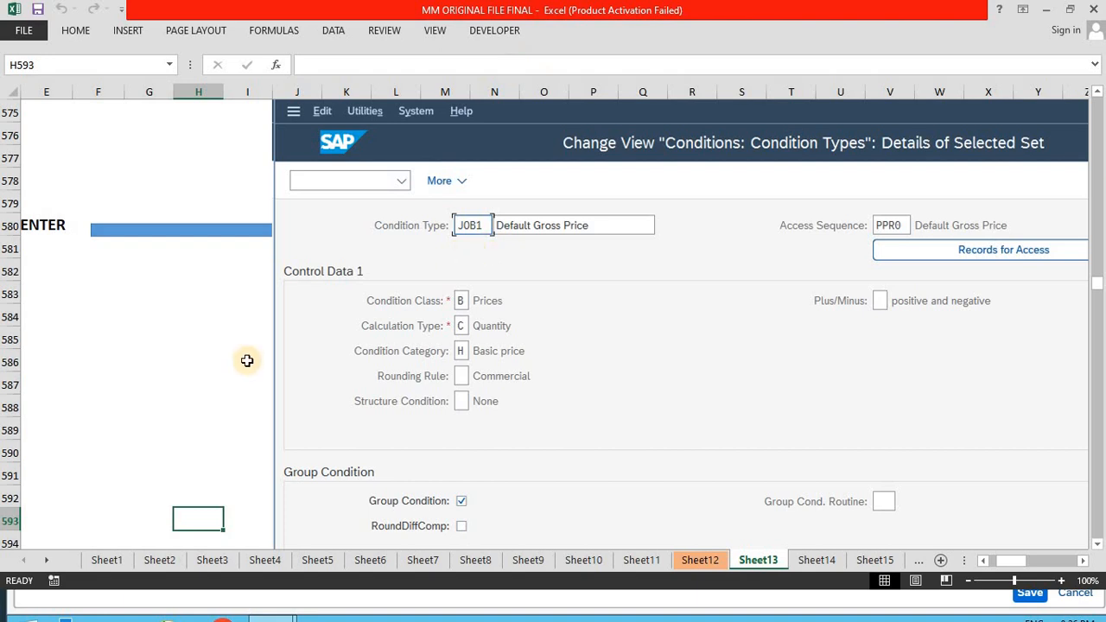
{"action": "left_click", "coordinate": [207, 378]}
{"action": "key", "text": "Left"}
{"action": "key", "text": "Left"}
{"action": "key", "text": "Left"}
{"action": "key", "text": "Left"}
{"action": "key", "text": "Left"}
{"action": "key", "text": "Left"}
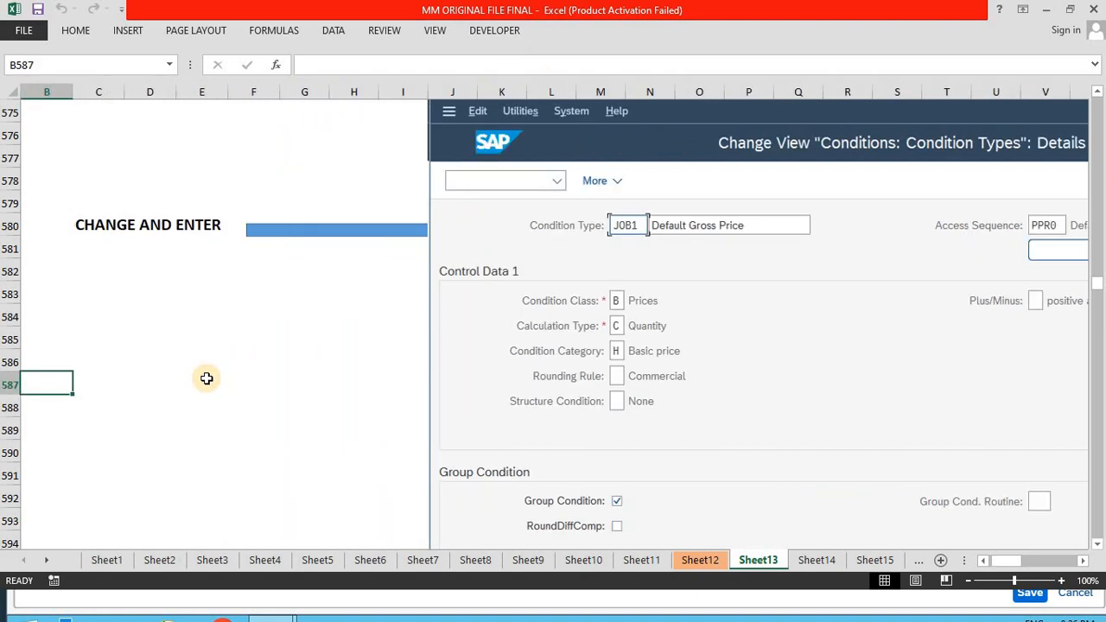
Switch to the SAP remote session, copy condition type PB00, and give the copy the code COW1.
{"action": "key", "text": "alt+Tab"}
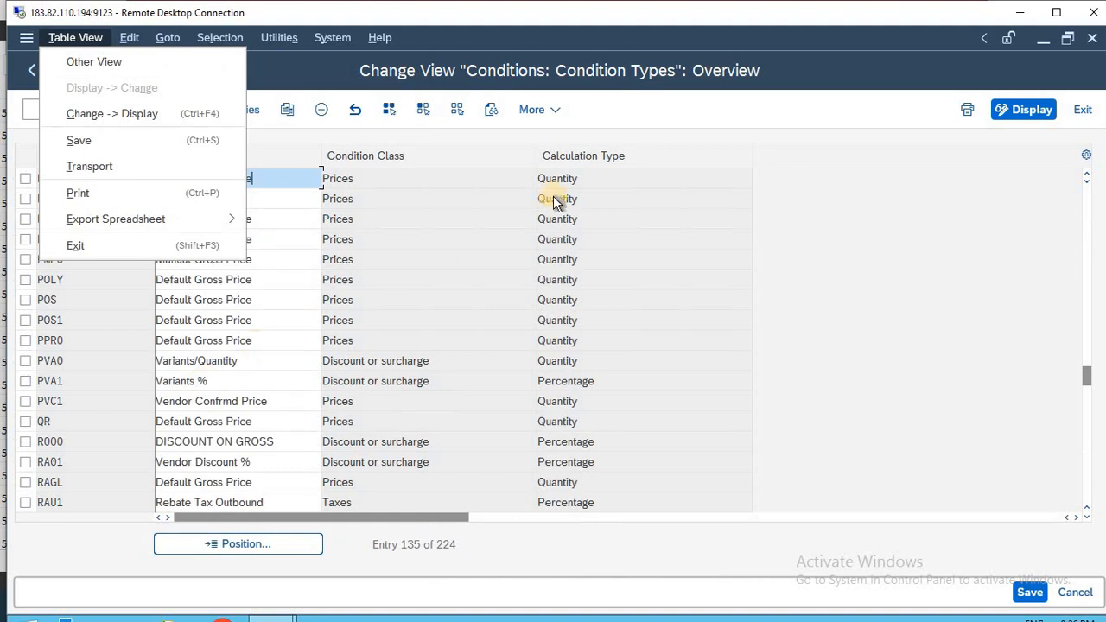
{"action": "left_click", "coordinate": [437, 180]}
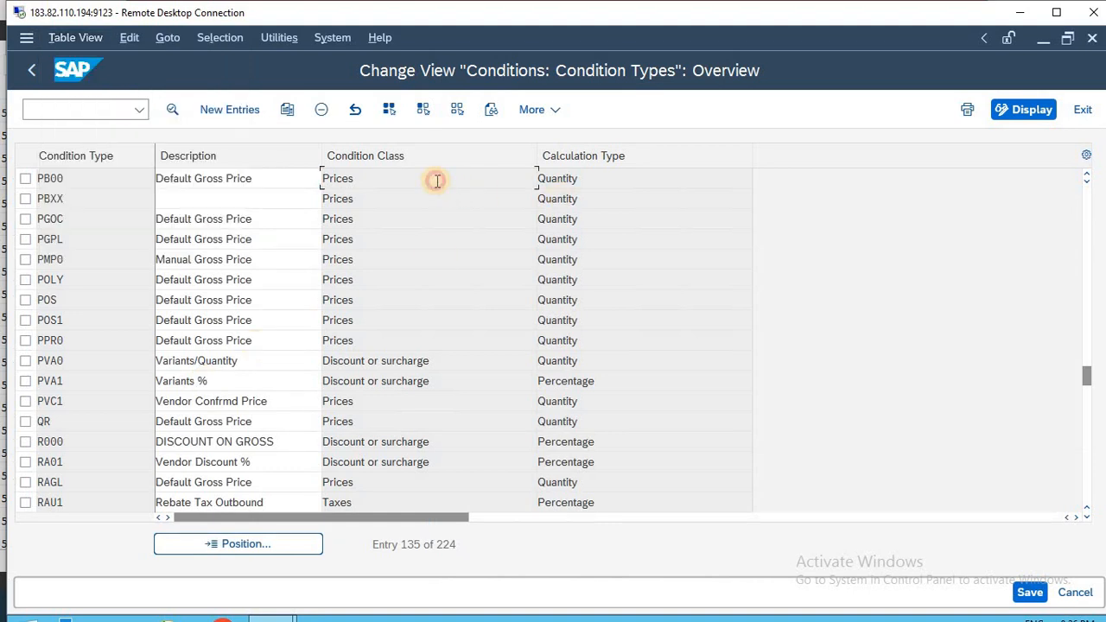
{"action": "left_click", "coordinate": [25, 179]}
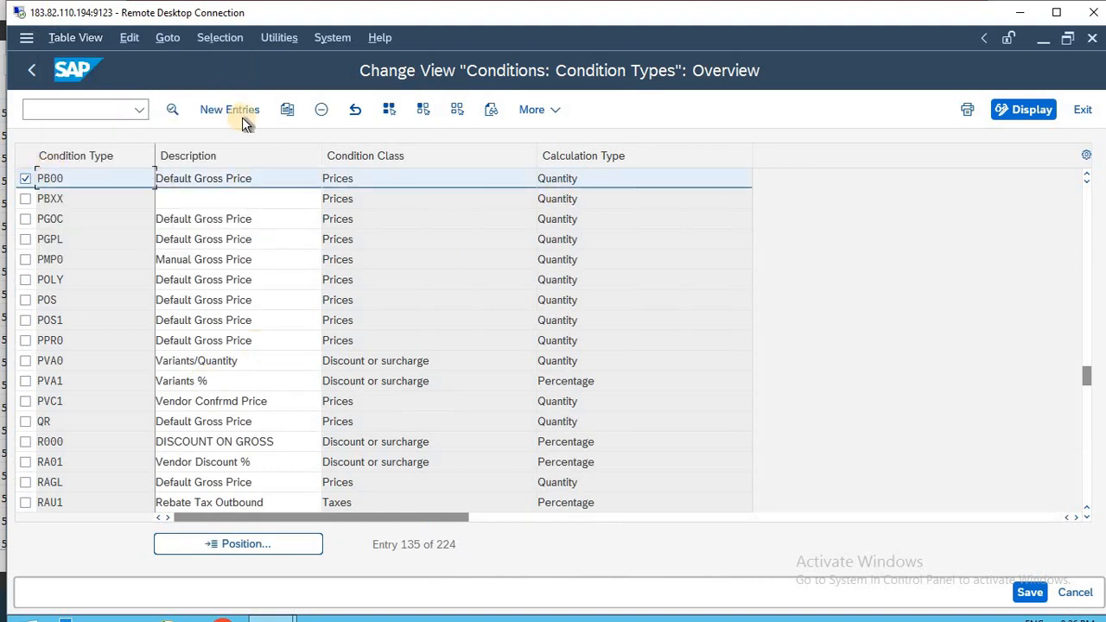
{"action": "left_click", "coordinate": [287, 110]}
{"action": "left_click_drag", "start_coordinate": [223, 153], "coordinate": [138, 156]}
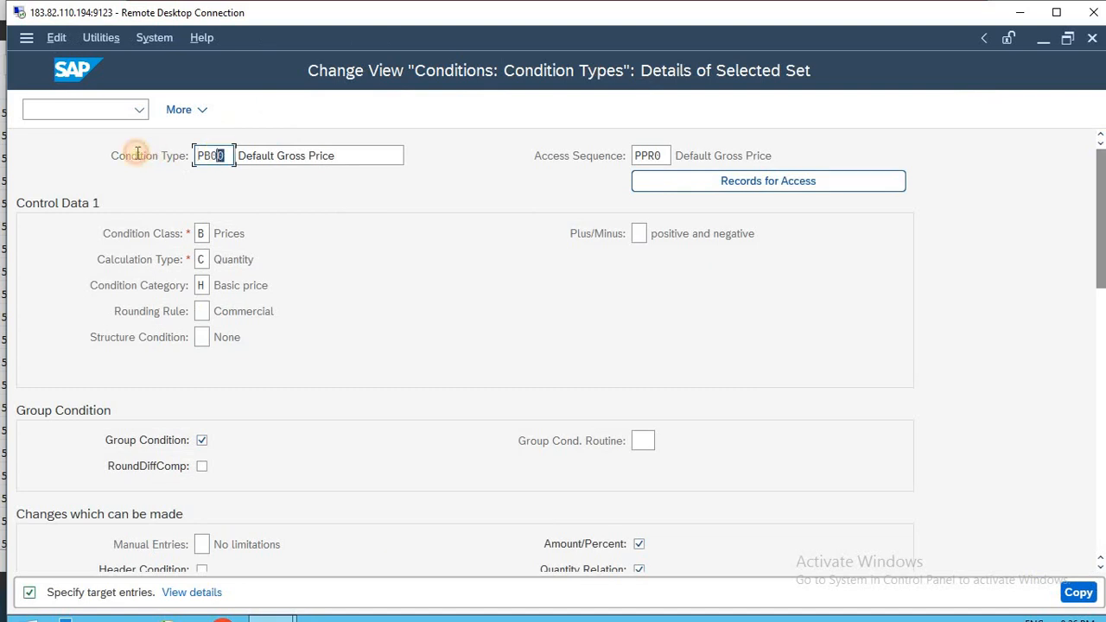
{"action": "type", "text": "COW"}
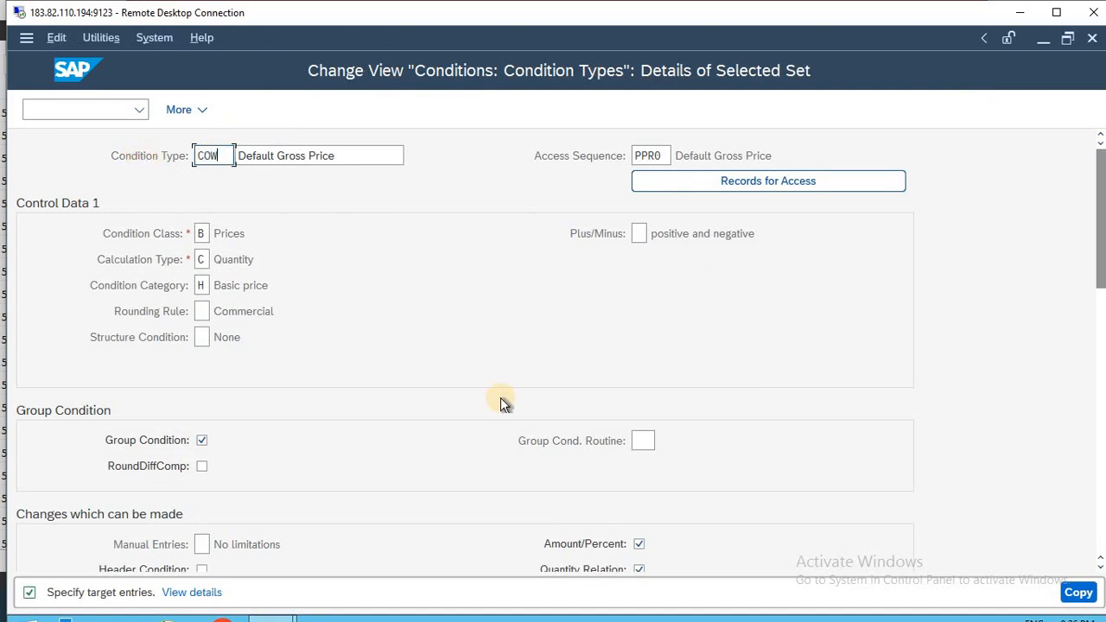
{"action": "type", "text": "1"}
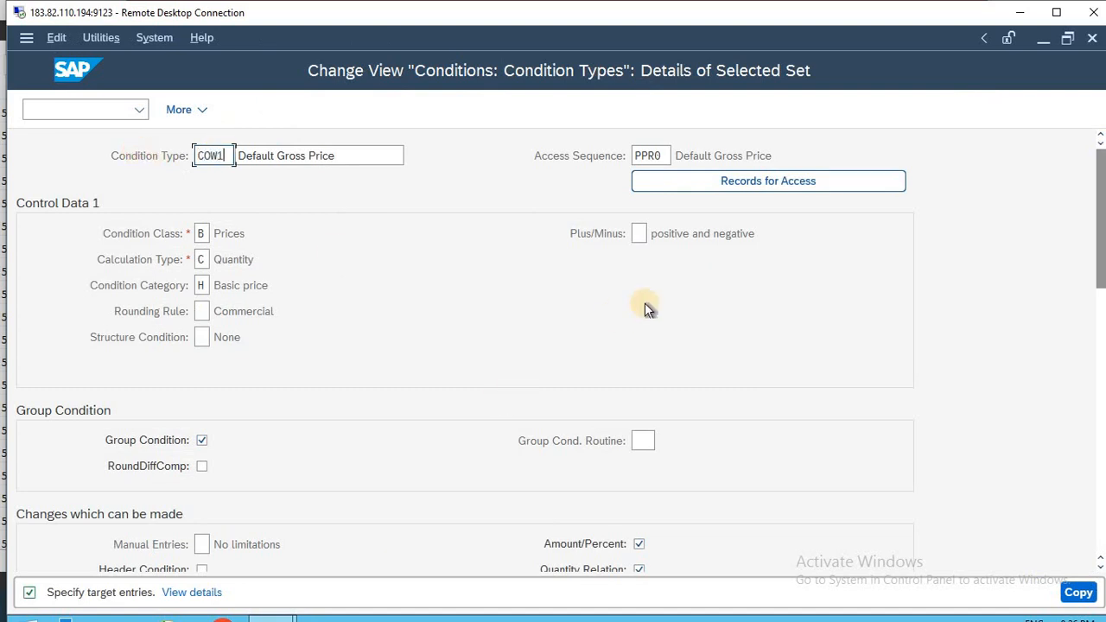
Replace the description of condition type COW1 with GROSS PRICE FOR COW1.
{"action": "left_click", "coordinate": [342, 157]}
{"action": "key", "text": "BackSpace"}
{"action": "key", "text": "BackSpace"}
{"action": "key", "text": "BackSpace"}
{"action": "key", "text": "BackSpace"}
{"action": "key", "text": "BackSpace"}
{"action": "key", "text": "BackSpace"}
{"action": "key", "text": "BackSpace"}
{"action": "key", "text": "BackSpace"}
{"action": "key", "text": "BackSpace"}
{"action": "key", "text": "BackSpace"}
{"action": "key", "text": "BackSpace"}
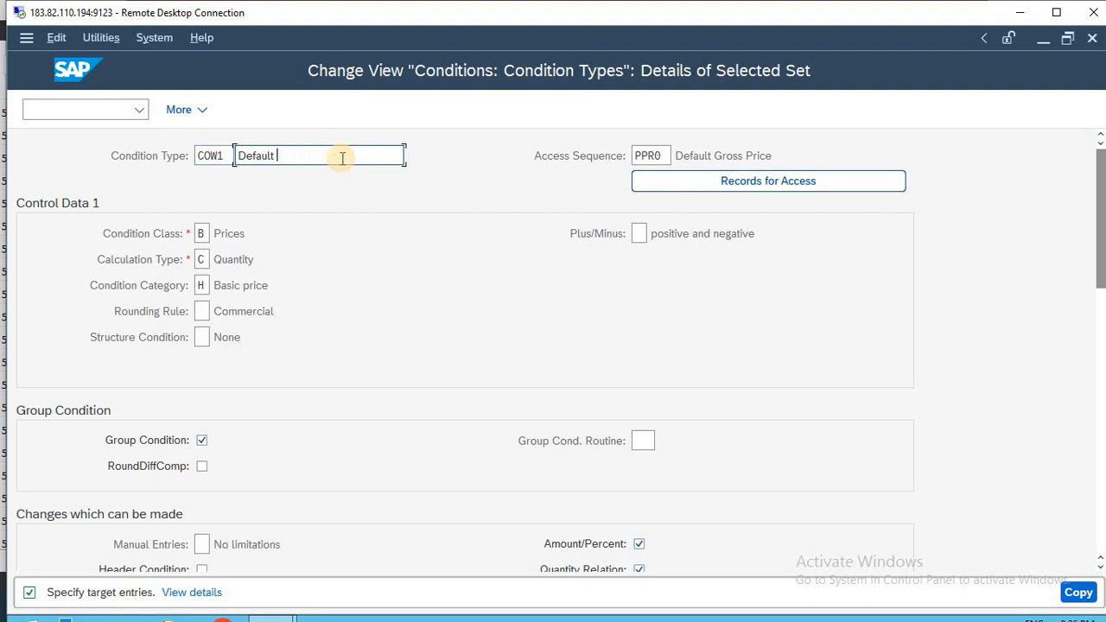
{"action": "key", "text": "BackSpace"}
{"action": "key", "text": "BackSpace"}
{"action": "key", "text": "BackSpace"}
{"action": "key", "text": "BackSpace"}
{"action": "key", "text": "BackSpace"}
{"action": "key", "text": "BackSpace"}
{"action": "key", "text": "BackSpace"}
{"action": "type", "text": "GROSS PRICE F"}
{"action": "key", "text": "BackSpace"}
{"action": "key", "text": "BackSpace"}
{"action": "type", "text": "FOR COW"}
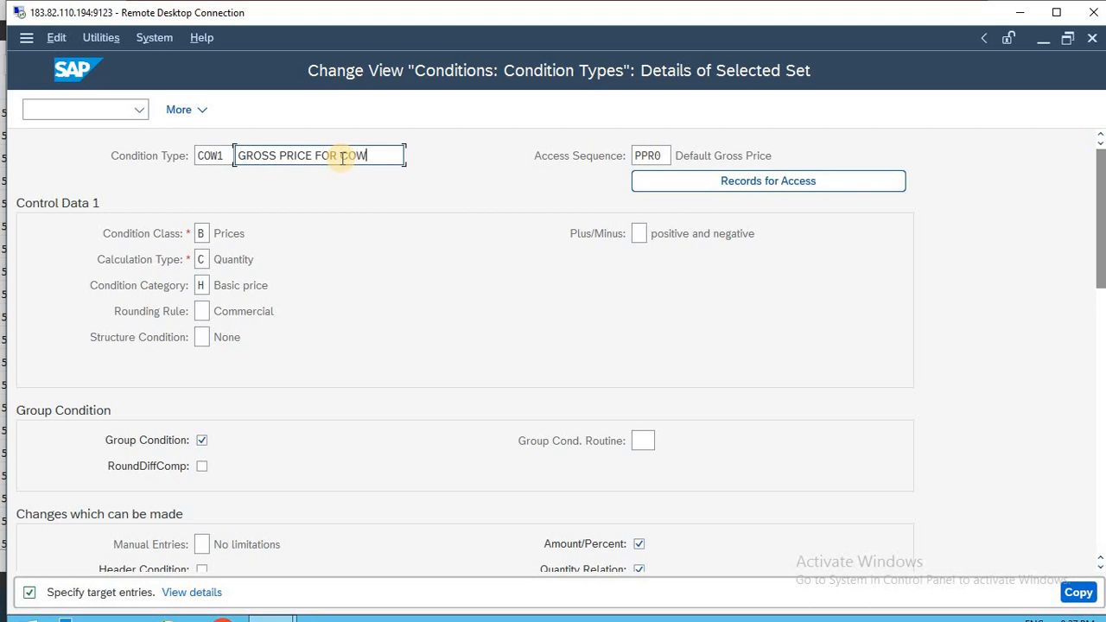
{"action": "type", "text": "1"}
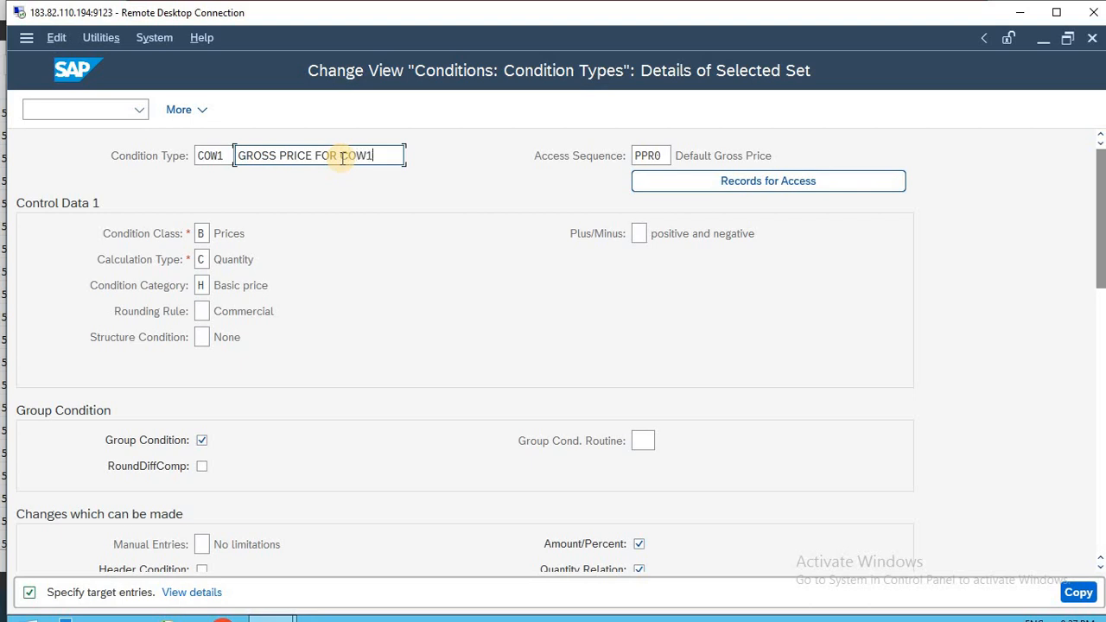
View the possible entries for the Rounding Rule and close the list without choosing one.
{"action": "left_click", "coordinate": [203, 311]}
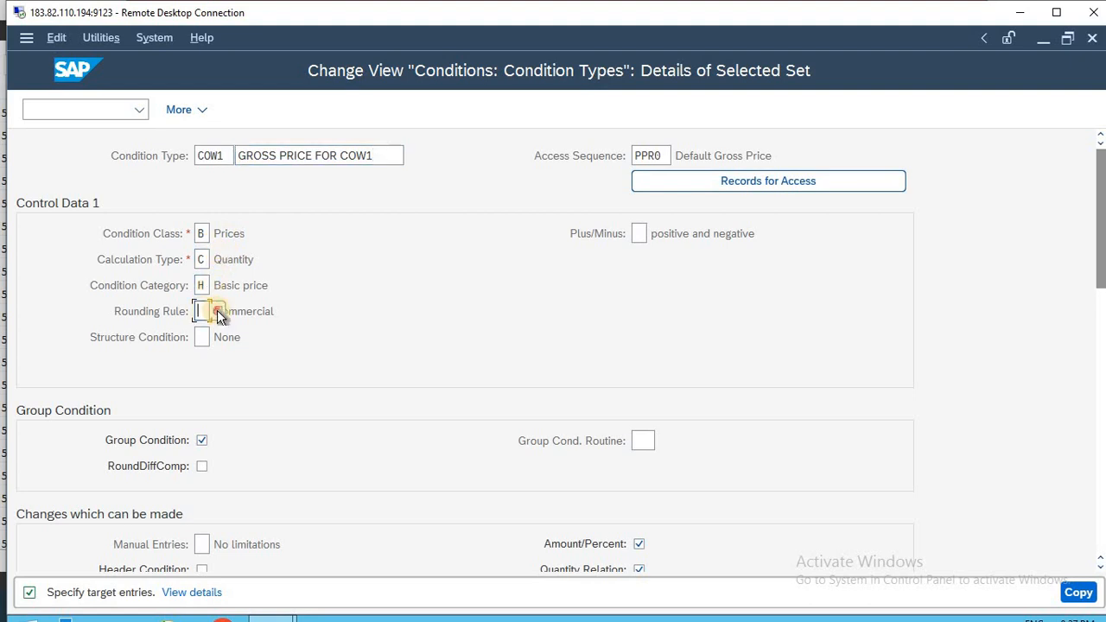
{"action": "left_click", "coordinate": [218, 313]}
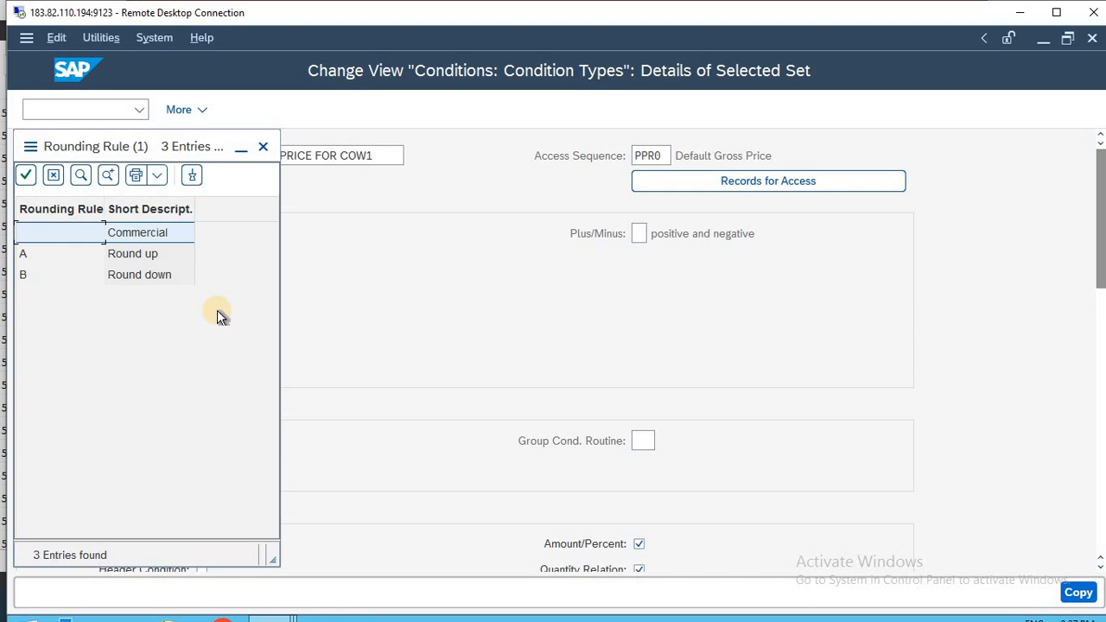
{"action": "left_click", "coordinate": [263, 148]}
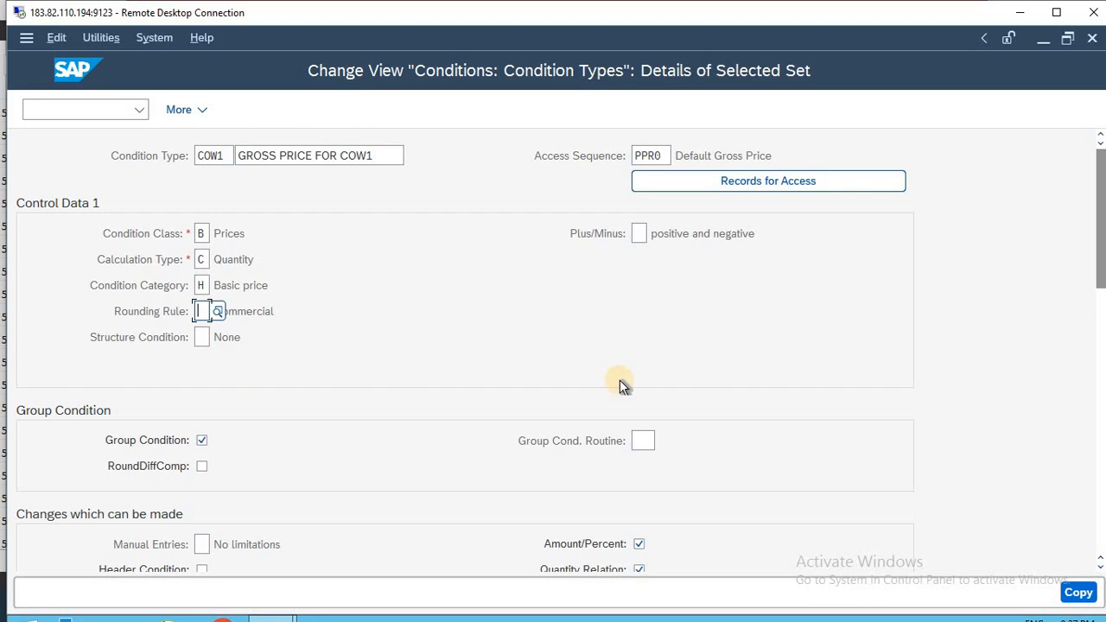
Confirm the copy of condition type COW1 and save it under the proposed customizing request.
{"action": "key", "text": "Return"}
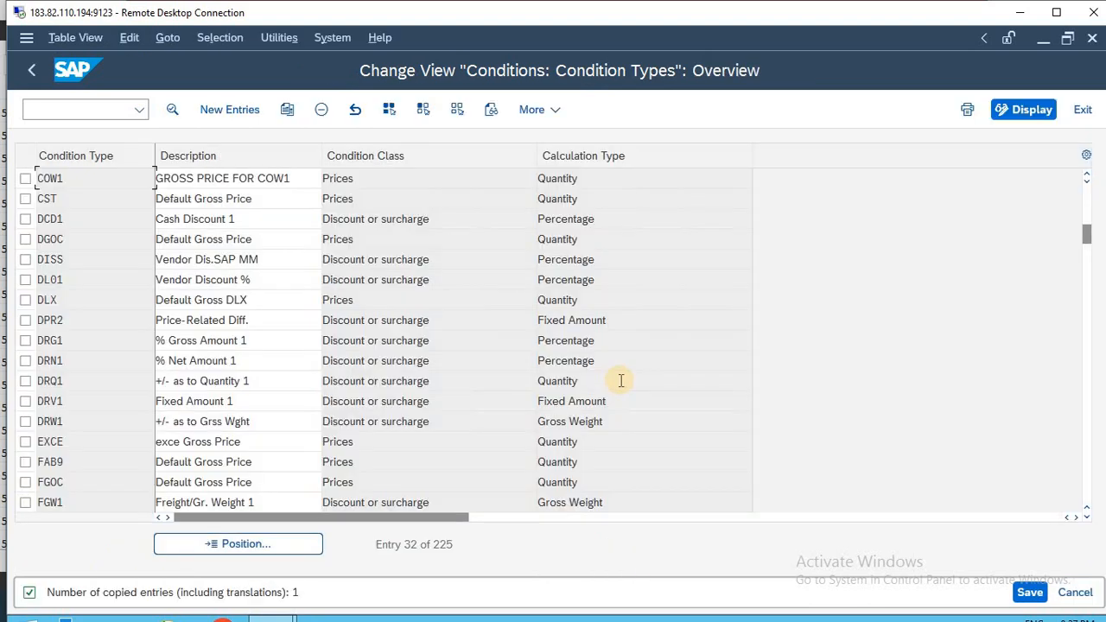
{"action": "key", "text": "ctrl+s"}
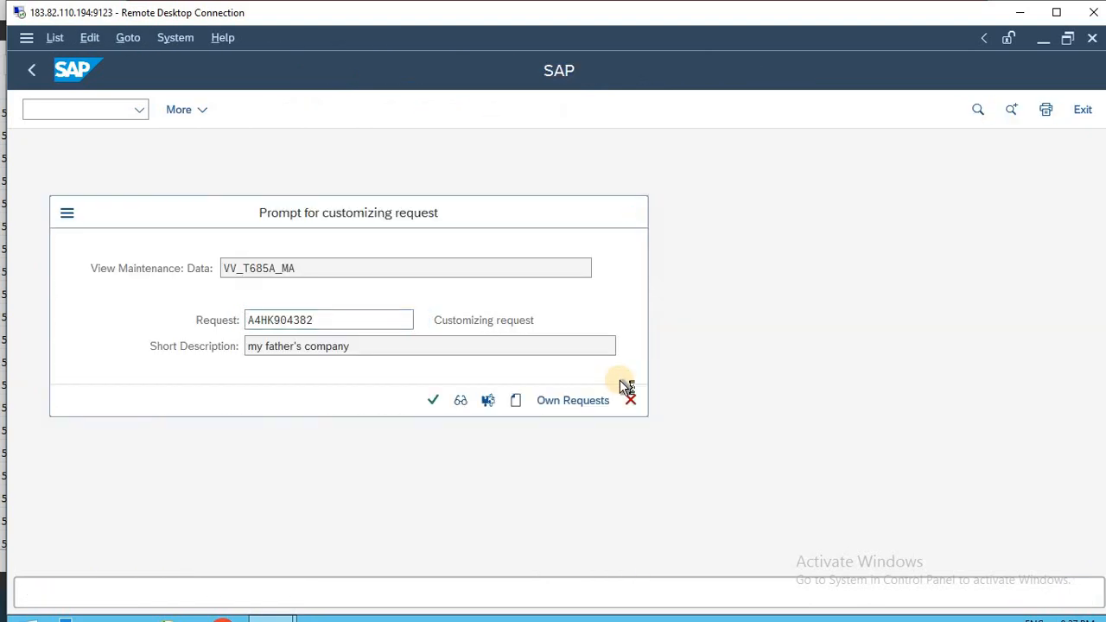
{"action": "key", "text": "Return"}
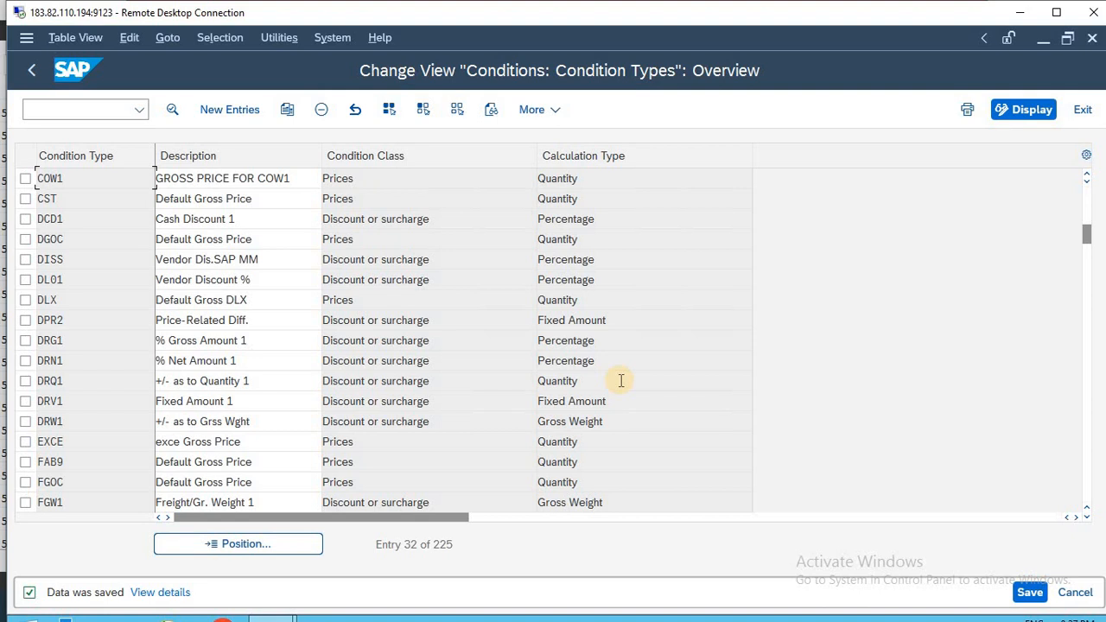
Leave the condition types overview and return to the Display IMG structure, accepting the cancellation of editing.
{"action": "left_click", "coordinate": [26, 179]}
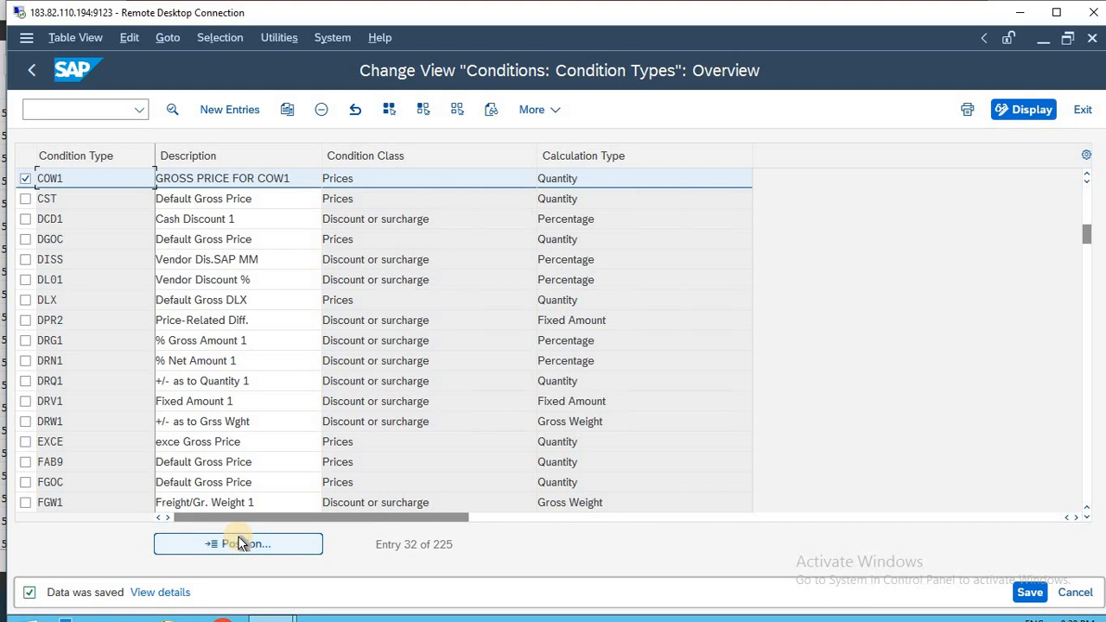
{"action": "key", "text": "Escape"}
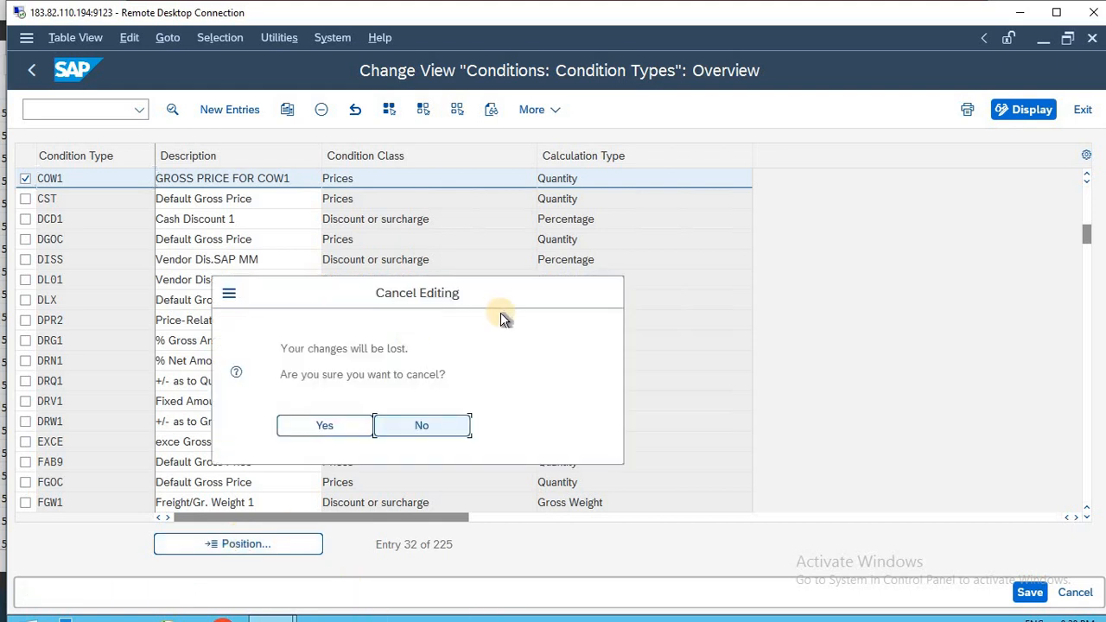
{"action": "left_click", "coordinate": [345, 434]}
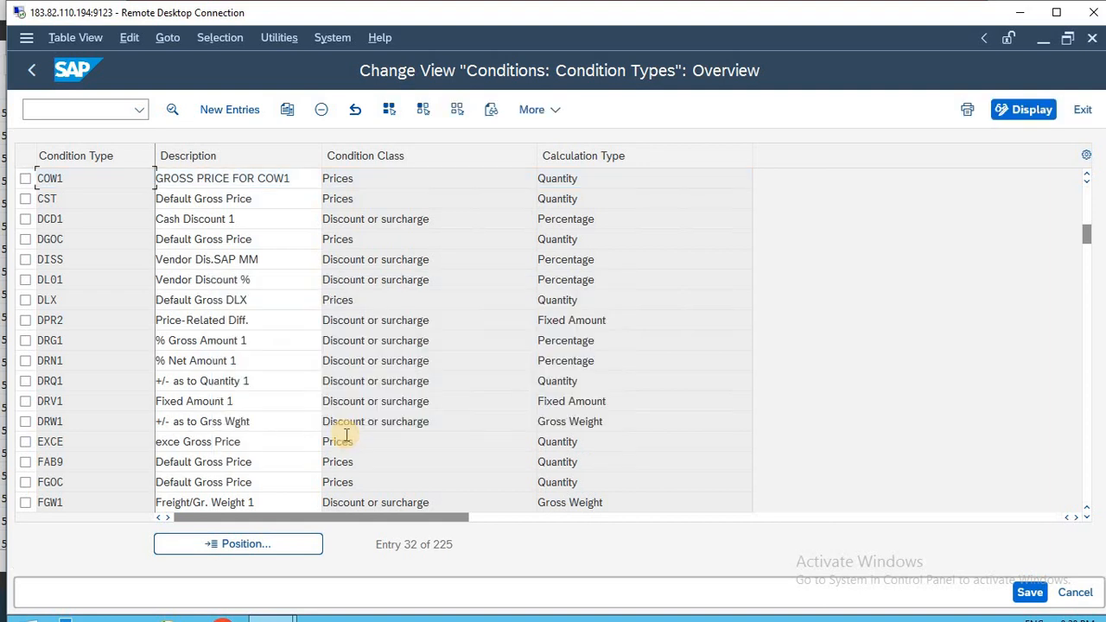
{"action": "key", "text": "Escape"}
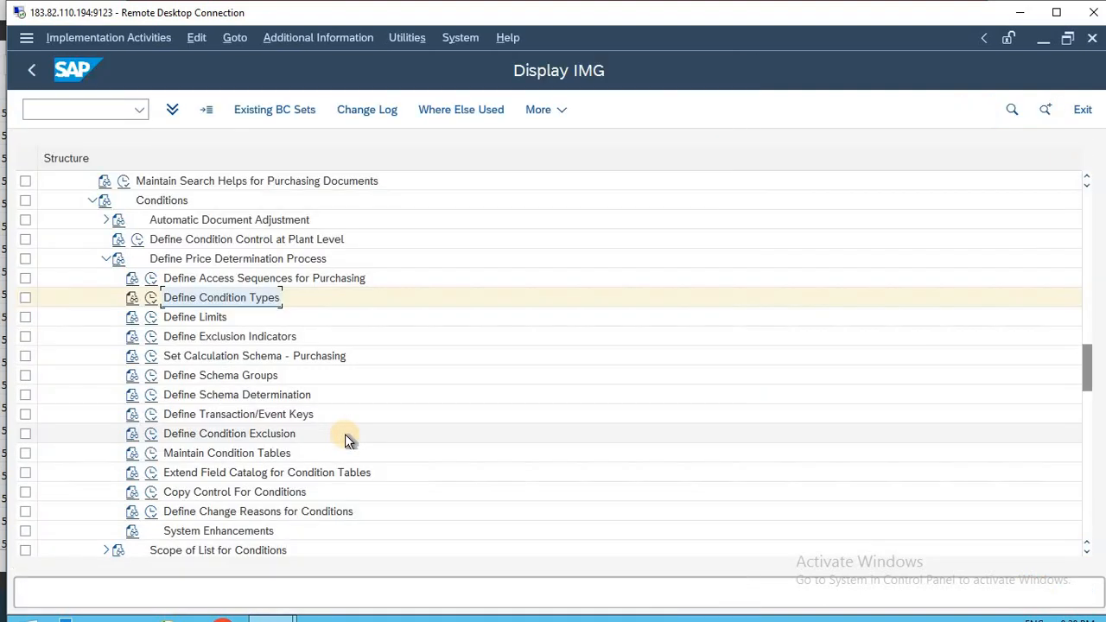
Switch to the Excel guide and read on through the save instruction to the Set Calculation Schema - Purchasing section.
{"action": "key", "text": "alt+Tab"}
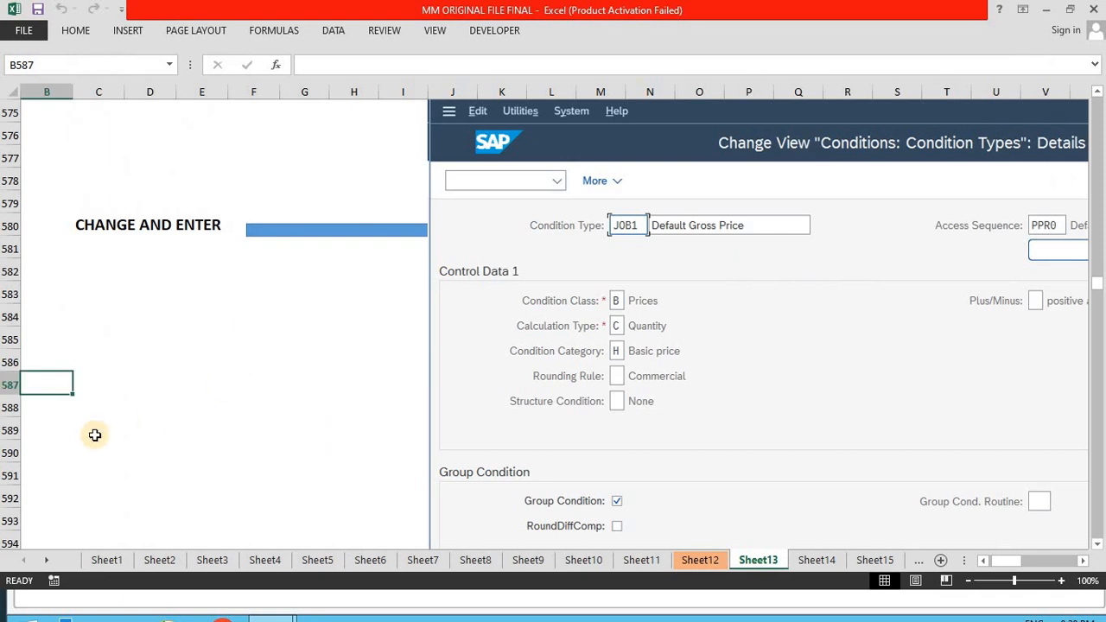
{"action": "left_click", "coordinate": [95, 435]}
{"action": "key", "text": "Down"}
{"action": "key", "text": "Down"}
{"action": "key", "text": "Down"}
{"action": "key", "text": "Down"}
{"action": "key", "text": "Down"}
{"action": "key", "text": "Down"}
{"action": "key", "text": "Down"}
{"action": "key", "text": "Down"}
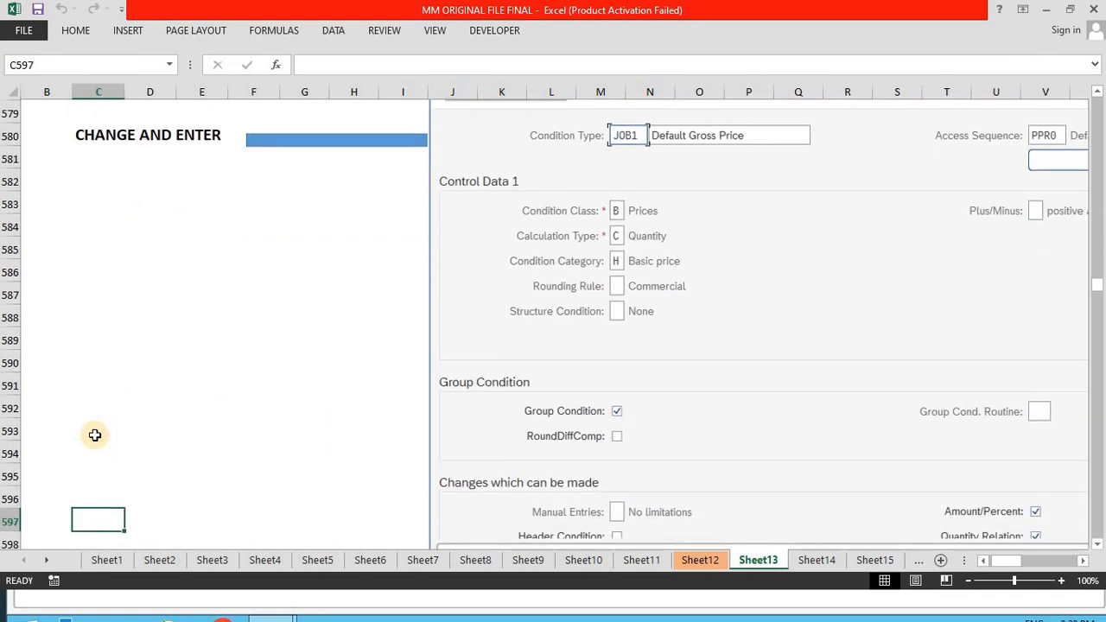
{"action": "key", "text": "Down"}
{"action": "key", "text": "Down"}
{"action": "key", "text": "Down"}
{"action": "key", "text": "Down"}
{"action": "key", "text": "Down"}
{"action": "key", "text": "Down"}
{"action": "key", "text": "Down"}
{"action": "key", "text": "Down"}
{"action": "key", "text": "Down"}
{"action": "key", "text": "Down"}
{"action": "key", "text": "Down"}
{"action": "key", "text": "Down"}
{"action": "key", "text": "Down"}
{"action": "key", "text": "Down"}
{"action": "key", "text": "Down"}
{"action": "key", "text": "Down"}
{"action": "key", "text": "Down"}
{"action": "key", "text": "Down"}
{"action": "key", "text": "Down"}
{"action": "key", "text": "Down"}
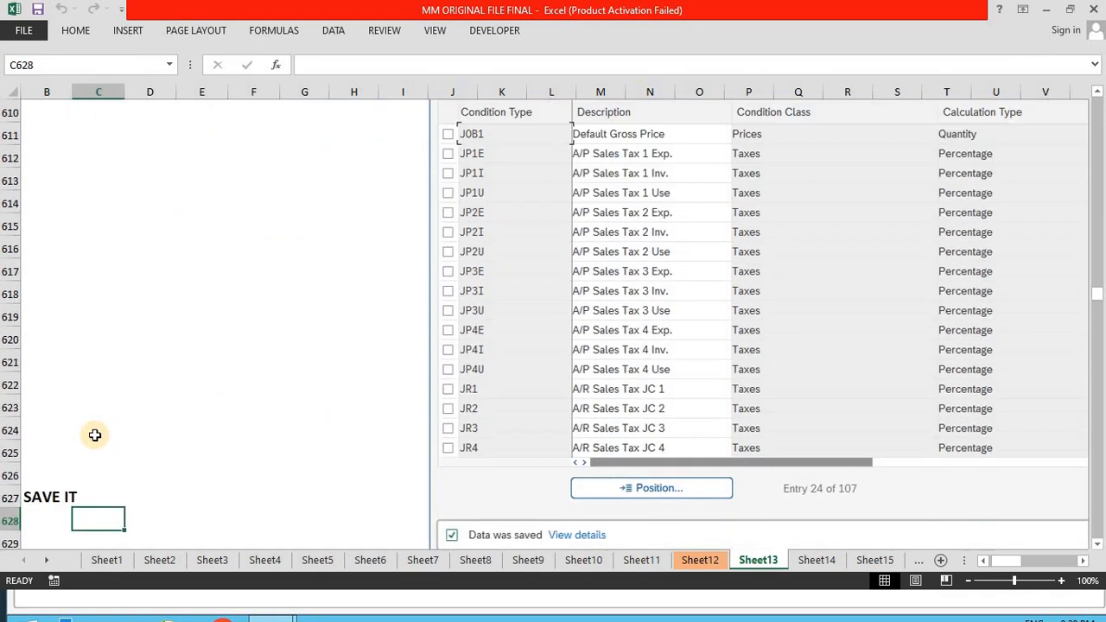
{"action": "key", "text": "Down"}
{"action": "key", "text": "Down"}
{"action": "key", "text": "Down"}
{"action": "key", "text": "Down"}
{"action": "key", "text": "Down"}
{"action": "key", "text": "Down"}
{"action": "key", "text": "Down"}
{"action": "key", "text": "Down"}
{"action": "key", "text": "Down"}
{"action": "key", "text": "Down"}
{"action": "key", "text": "Down"}
{"action": "key", "text": "Down"}
{"action": "key", "text": "Down"}
{"action": "key", "text": "Down"}
{"action": "key", "text": "Down"}
{"action": "key", "text": "Down"}
{"action": "key", "text": "Down"}
{"action": "key", "text": "Down"}
{"action": "key", "text": "Down"}
{"action": "key", "text": "Down"}
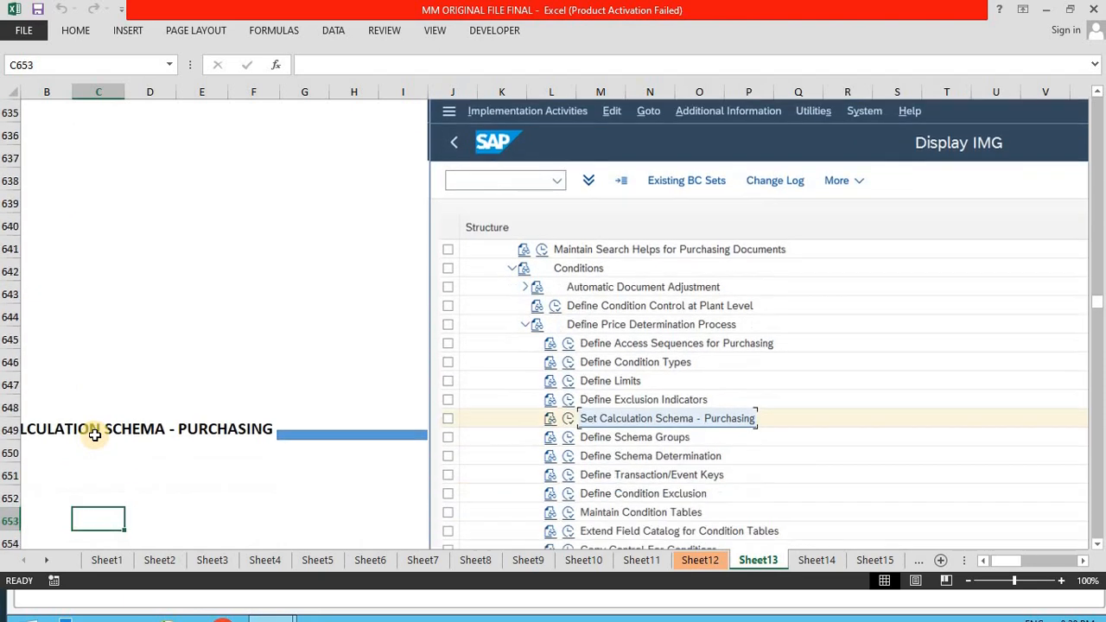
{"action": "key", "text": "Down"}
{"action": "key", "text": "Down"}
{"action": "key", "text": "Down"}
{"action": "key", "text": "Down"}
{"action": "key", "text": "Down"}
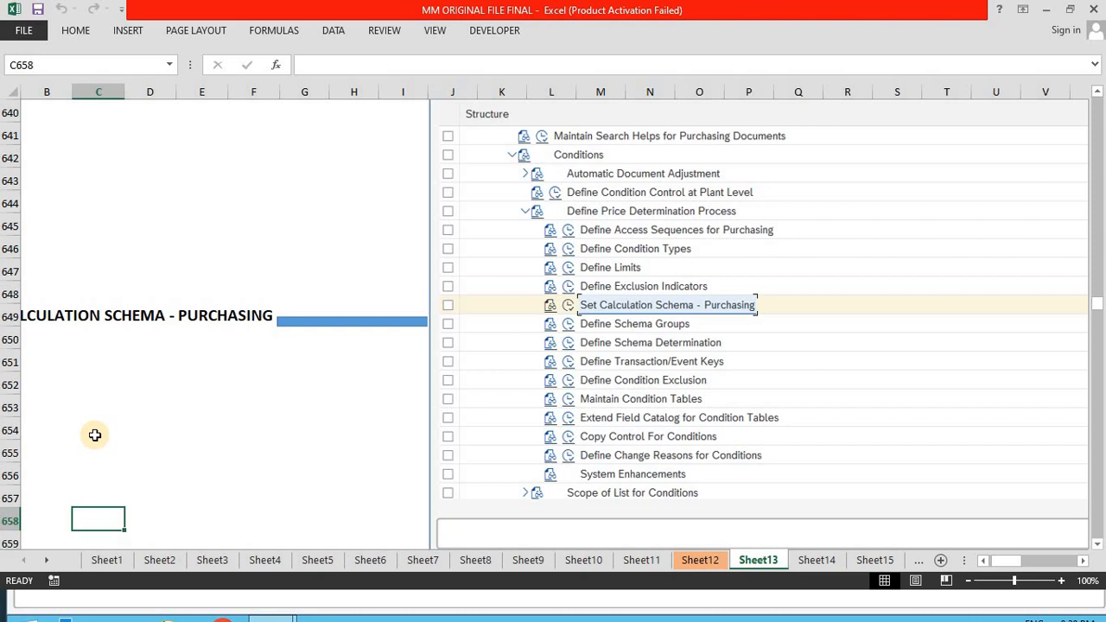
Return to the SAP remote session and open the Set Calculation Schema - Purchasing activity under Define Price Determination Process.
{"action": "left_click", "coordinate": [296, 386]}
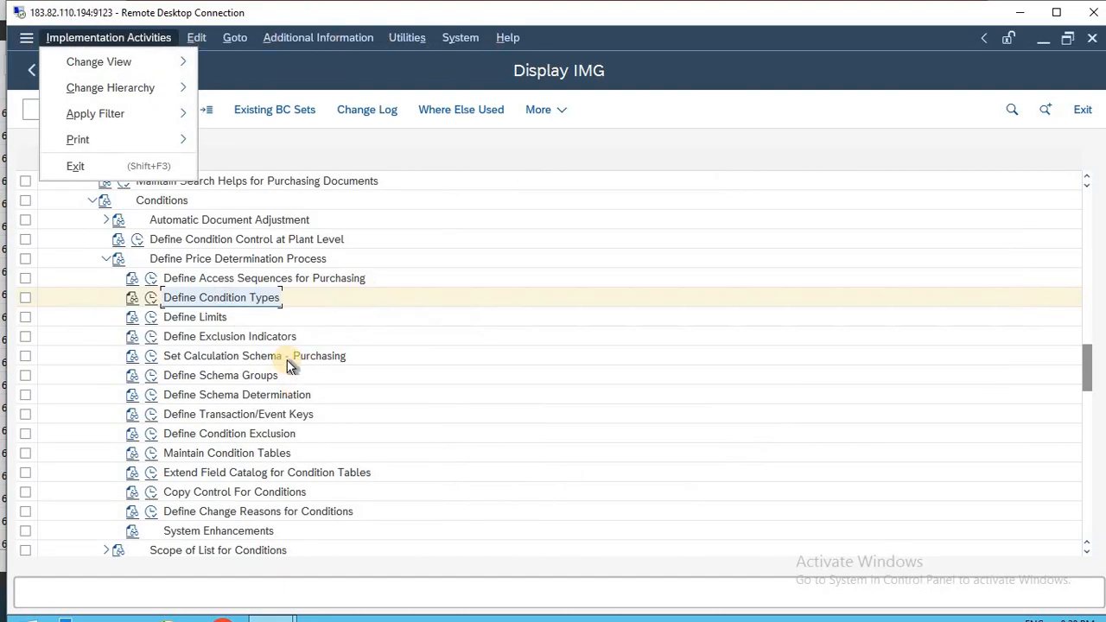
{"action": "left_click", "coordinate": [289, 361]}
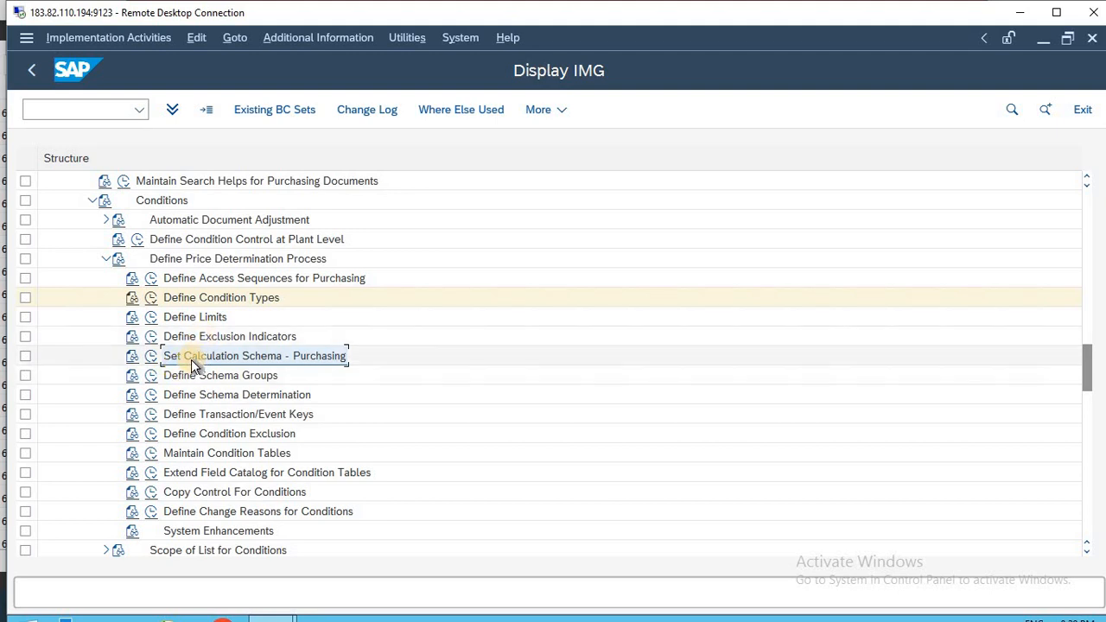
{"action": "left_click", "coordinate": [148, 362]}
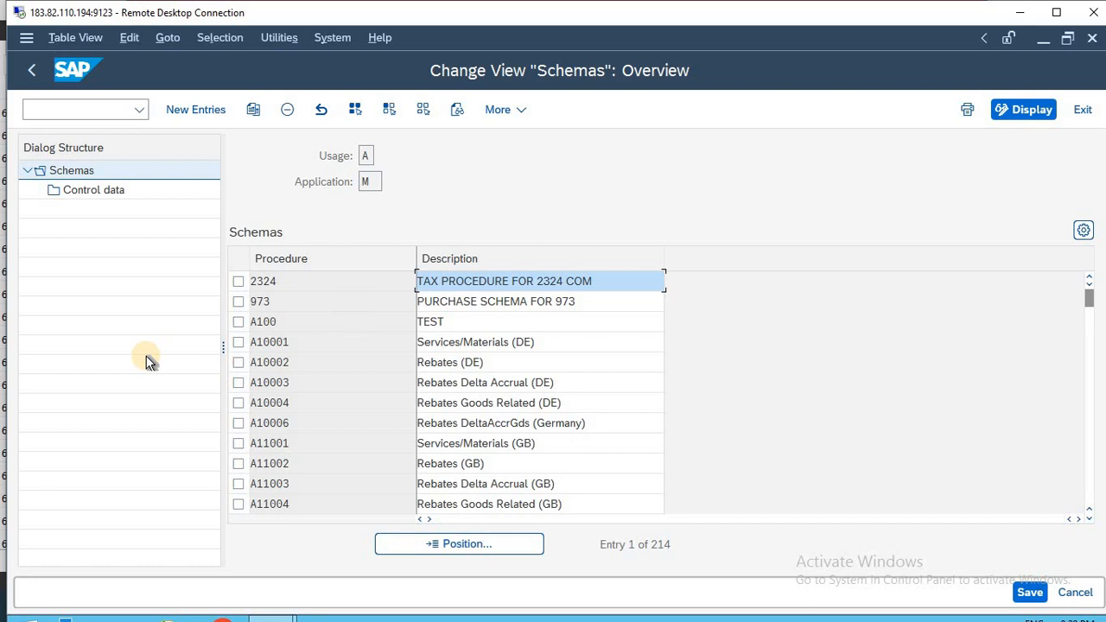
Switch to the Excel guide and read the screenshots on adding a new entry to the purchasing calculation schemas.
{"action": "key", "text": "alt+Tab"}
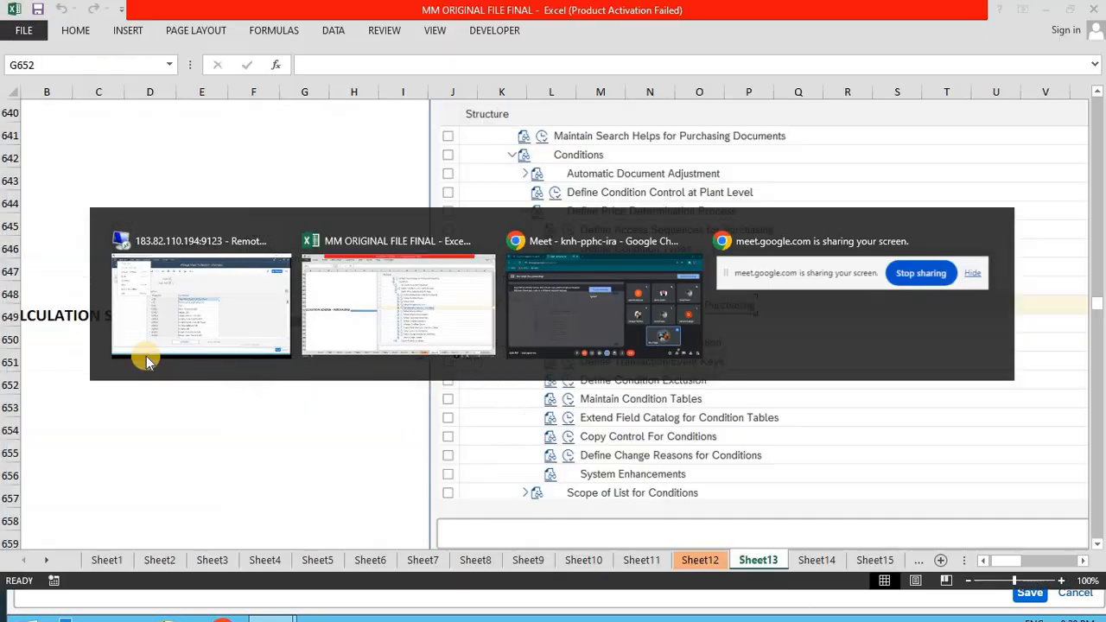
{"action": "key", "text": "Down"}
{"action": "key", "text": "Down"}
{"action": "key", "text": "Down"}
{"action": "key", "text": "Down"}
{"action": "key", "text": "Down"}
{"action": "key", "text": "Down"}
{"action": "key", "text": "Down"}
{"action": "key", "text": "Down"}
{"action": "key", "text": "Down"}
{"action": "key", "text": "Down"}
{"action": "key", "text": "Down"}
{"action": "key", "text": "Down"}
{"action": "key", "text": "Down"}
{"action": "key", "text": "Down"}
{"action": "key", "text": "Down"}
{"action": "key", "text": "Down"}
{"action": "key", "text": "Down"}
{"action": "key", "text": "Down"}
{"action": "key", "text": "Down"}
{"action": "key", "text": "Down"}
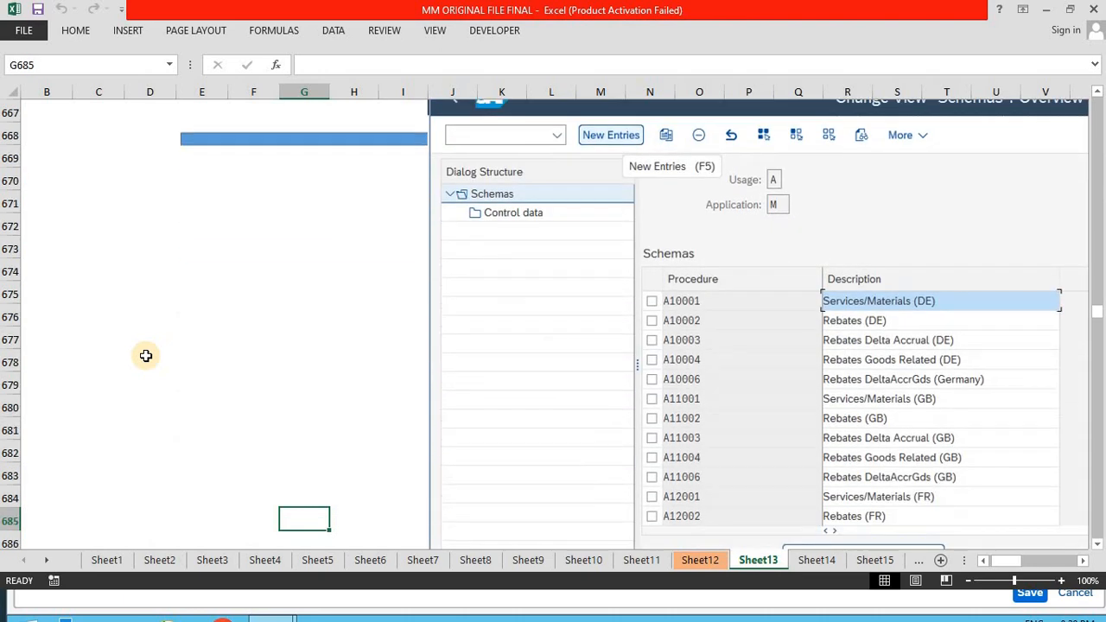
{"action": "left_click", "coordinate": [265, 296]}
{"action": "key", "text": "Down"}
{"action": "key", "text": "Down"}
{"action": "key", "text": "Down"}
{"action": "key", "text": "Down"}
{"action": "key", "text": "Down"}
{"action": "key", "text": "Down"}
{"action": "key", "text": "Down"}
{"action": "key", "text": "Down"}
{"action": "key", "text": "Down"}
{"action": "key", "text": "Down"}
{"action": "key", "text": "Down"}
{"action": "key", "text": "Down"}
{"action": "key", "text": "Down"}
{"action": "key", "text": "Down"}
{"action": "key", "text": "Down"}
{"action": "key", "text": "Down"}
{"action": "key", "text": "Down"}
{"action": "key", "text": "Down"}
{"action": "key", "text": "Down"}
{"action": "key", "text": "Down"}
{"action": "key", "text": "Down"}
{"action": "key", "text": "Down"}
{"action": "key", "text": "Down"}
{"action": "key", "text": "Down"}
{"action": "key", "text": "Down"}
{"action": "key", "text": "Down"}
{"action": "key", "text": "Down"}
{"action": "key", "text": "Down"}
{"action": "key", "text": "Down"}
{"action": "key", "text": "Down"}
{"action": "key", "text": "Down"}
{"action": "key", "text": "Down"}
{"action": "key", "text": "Down"}
{"action": "key", "text": "Down"}
{"action": "key", "text": "Down"}
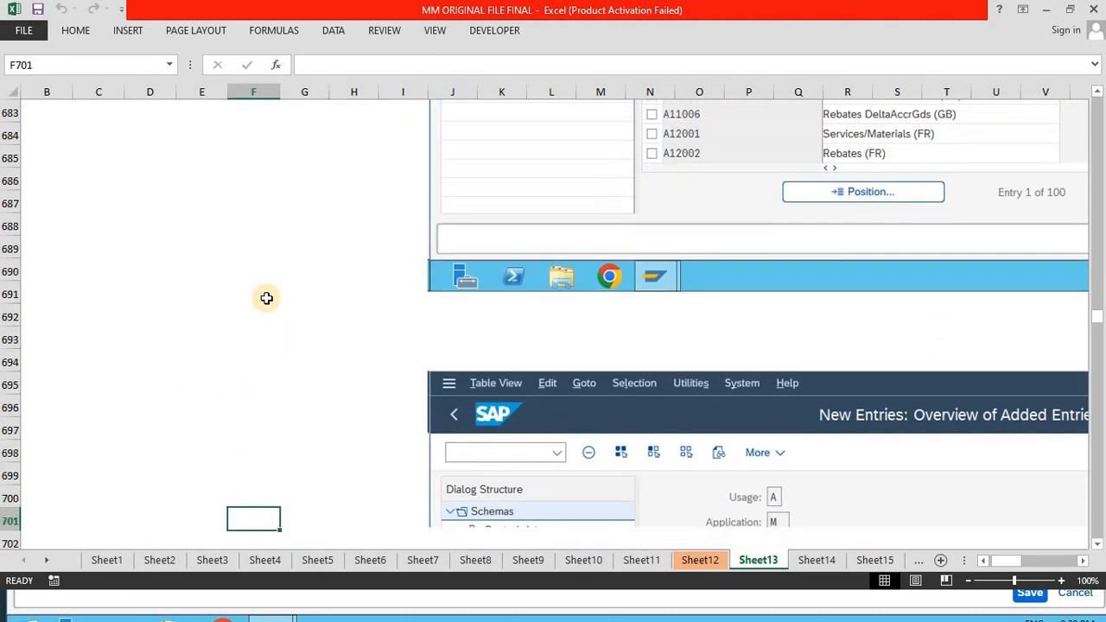
{"action": "key", "text": "Right"}
{"action": "key", "text": "Right"}
{"action": "key", "text": "Right"}
{"action": "key", "text": "Right"}
{"action": "key", "text": "Right"}
{"action": "key", "text": "Right"}
{"action": "key", "text": "Right"}
{"action": "key", "text": "Right"}
{"action": "key", "text": "Right"}
{"action": "key", "text": "Right"}
{"action": "key", "text": "Right"}
{"action": "key", "text": "Right"}
{"action": "key", "text": "Right"}
{"action": "key", "text": "Right"}
{"action": "key", "text": "Right"}
{"action": "key", "text": "Right"}
{"action": "key", "text": "Right"}
{"action": "key", "text": "Right"}
{"action": "key", "text": "Right"}
{"action": "key", "text": "Right"}
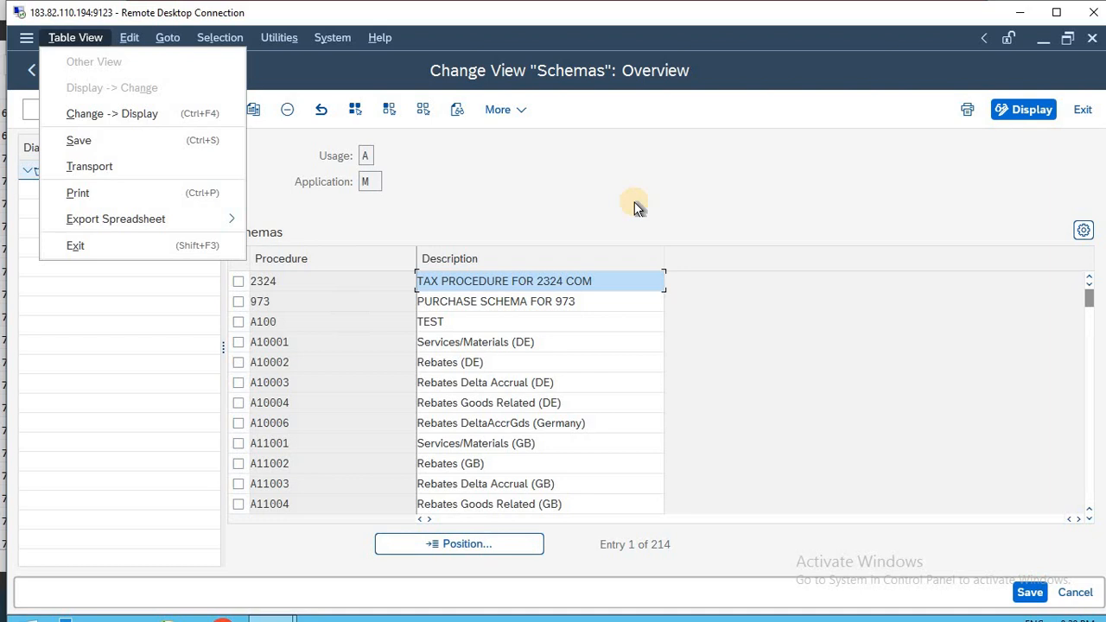
Back in the SAP remote session, add schema COW1 with description PROCEDURE FOR COW1 and save it under the proposed customizing request.
{"action": "left_click", "coordinate": [634, 202]}
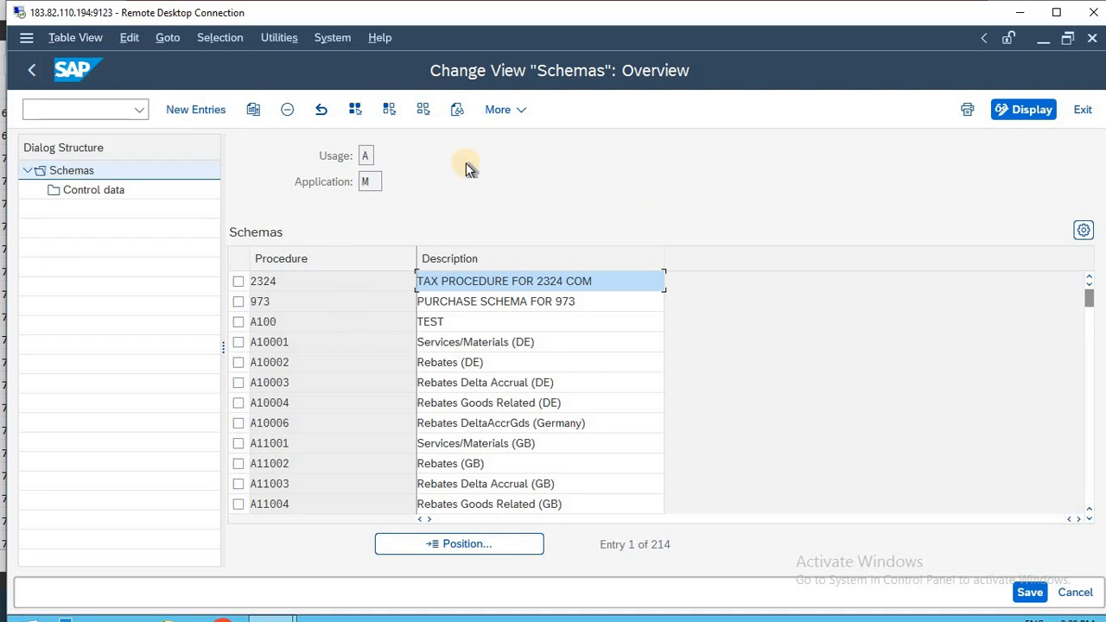
{"action": "left_click", "coordinate": [201, 109]}
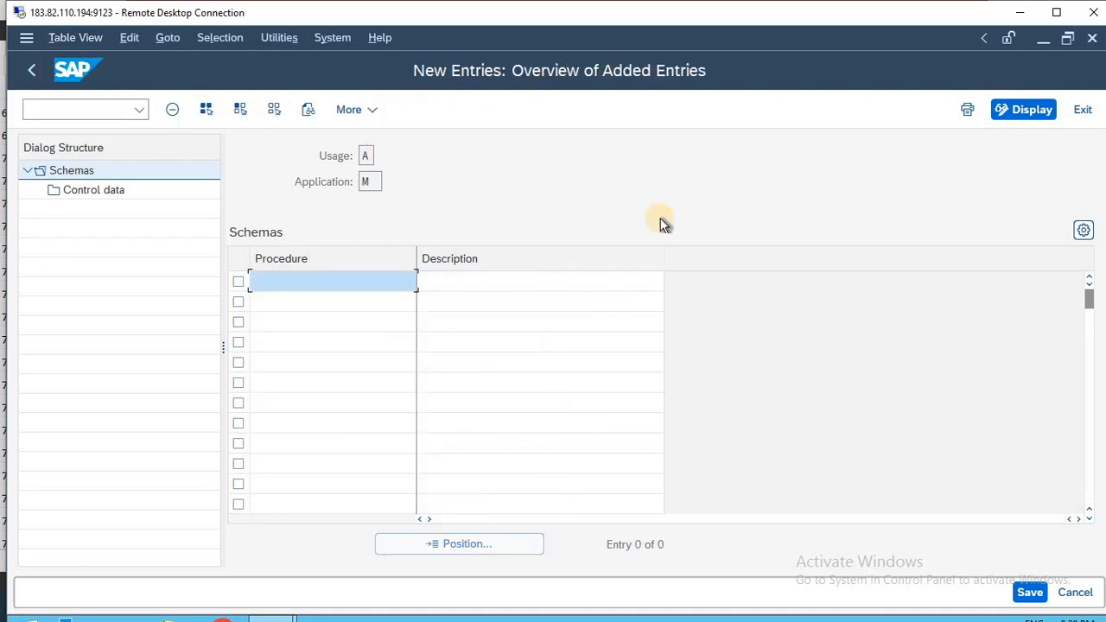
{"action": "type", "text": "COW1"}
{"action": "key", "text": "Tab"}
{"action": "type", "text": "COW"}
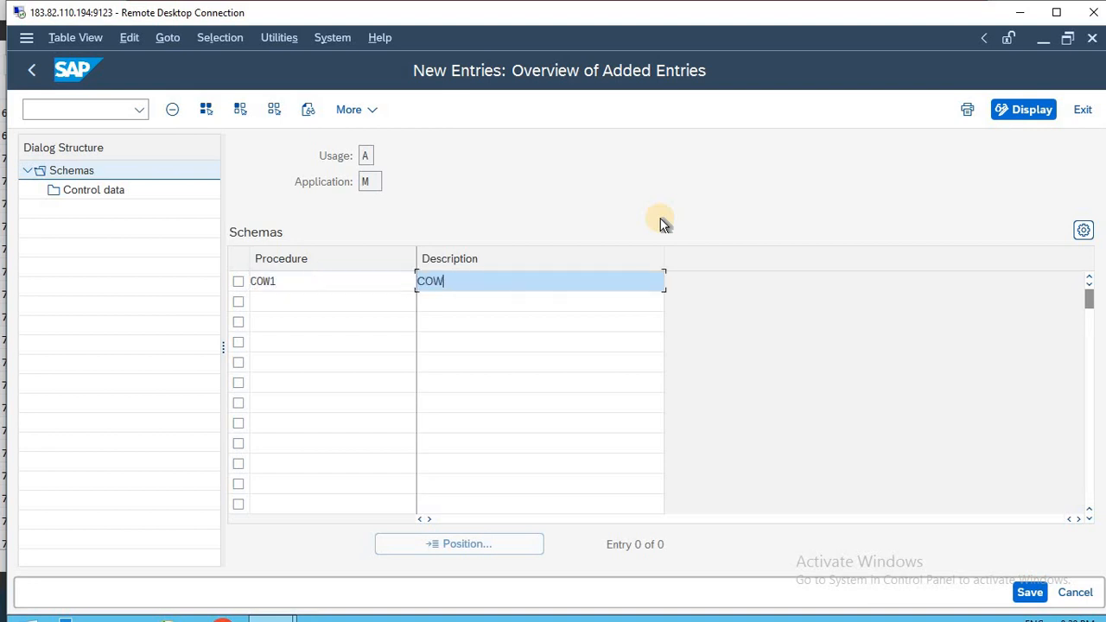
{"action": "key", "text": "BackSpace"}
{"action": "key", "text": "BackSpace"}
{"action": "key", "text": "BackSpace"}
{"action": "type", "text": "PRICE"}
{"action": "key", "text": "BackSpace"}
{"action": "key", "text": "BackSpace"}
{"action": "key", "text": "BackSpace"}
{"action": "key", "text": "BackSpace"}
{"action": "key", "text": "BackSpace"}
{"action": "type", "text": "PROCEDURE FOR COW"}
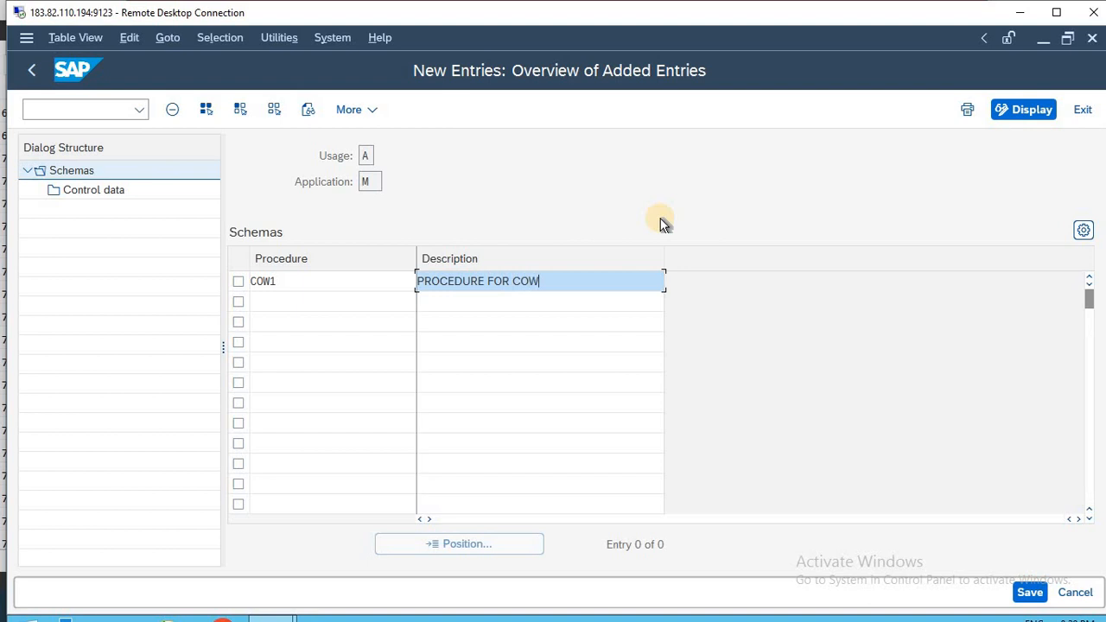
{"action": "type", "text": "1"}
{"action": "key", "text": "ctrl+s"}
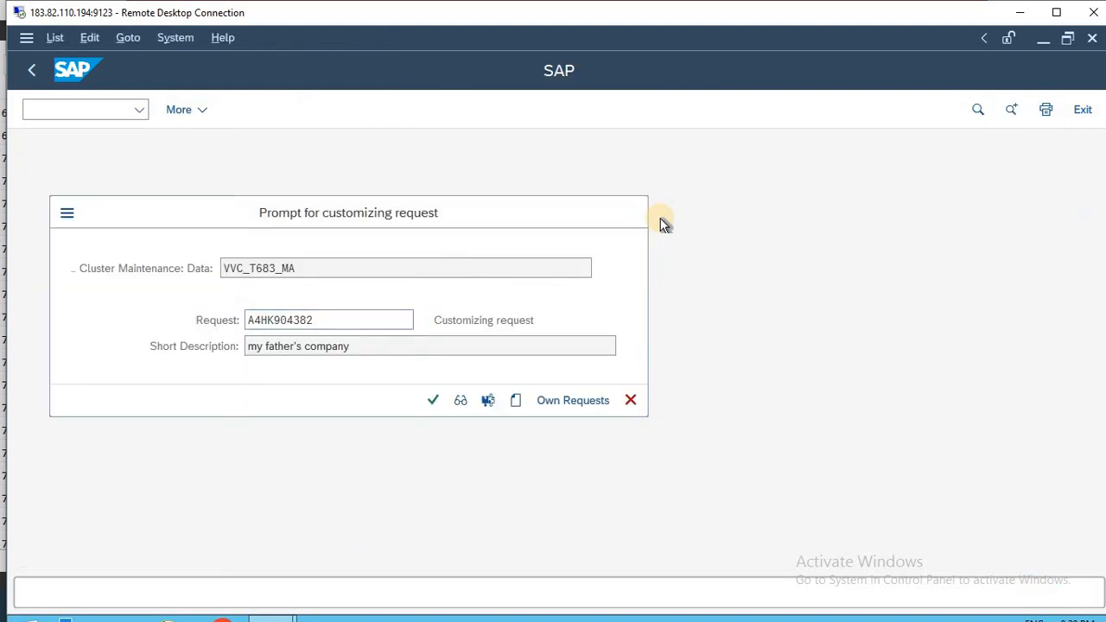
{"action": "key", "text": "Return"}
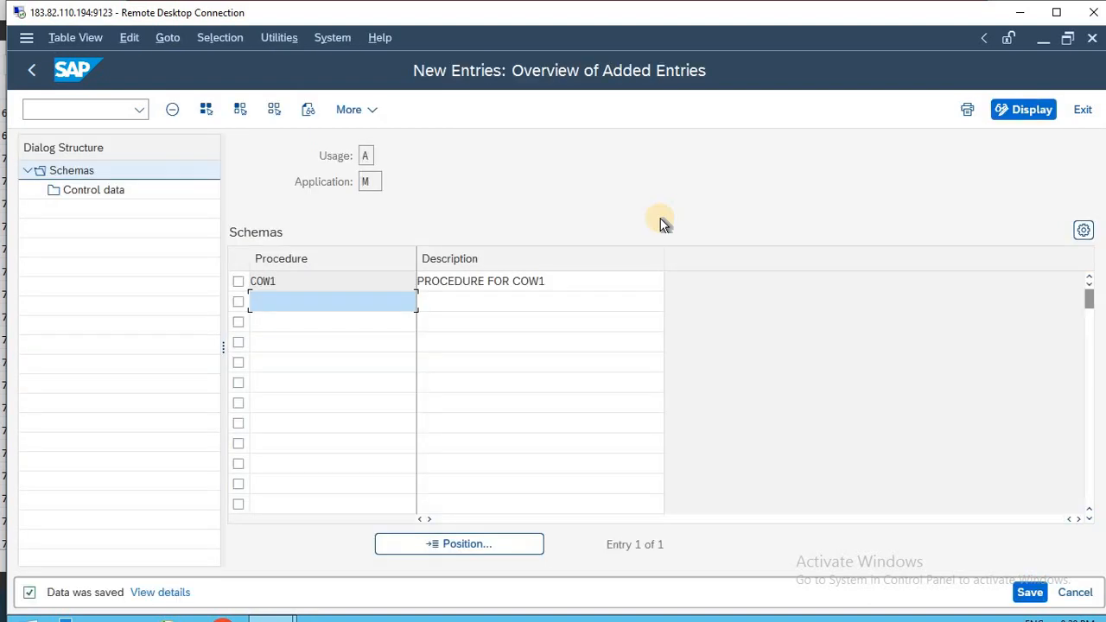
Open the control data of schema COW1 and start new entries for its reference steps.
{"action": "left_click", "coordinate": [240, 283]}
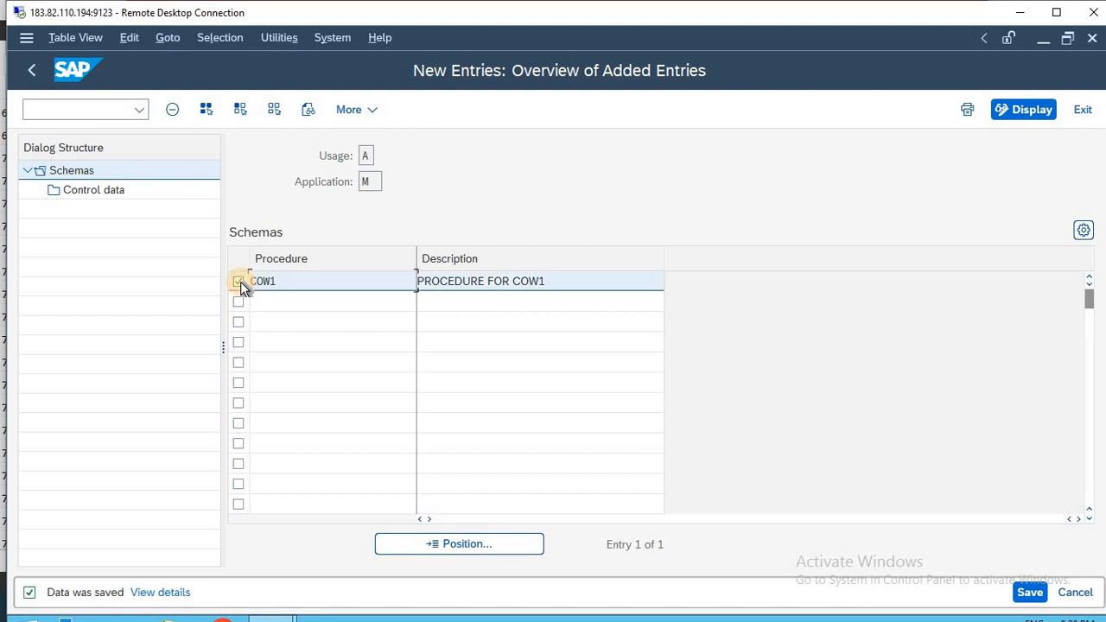
{"action": "double_click", "coordinate": [86, 190]}
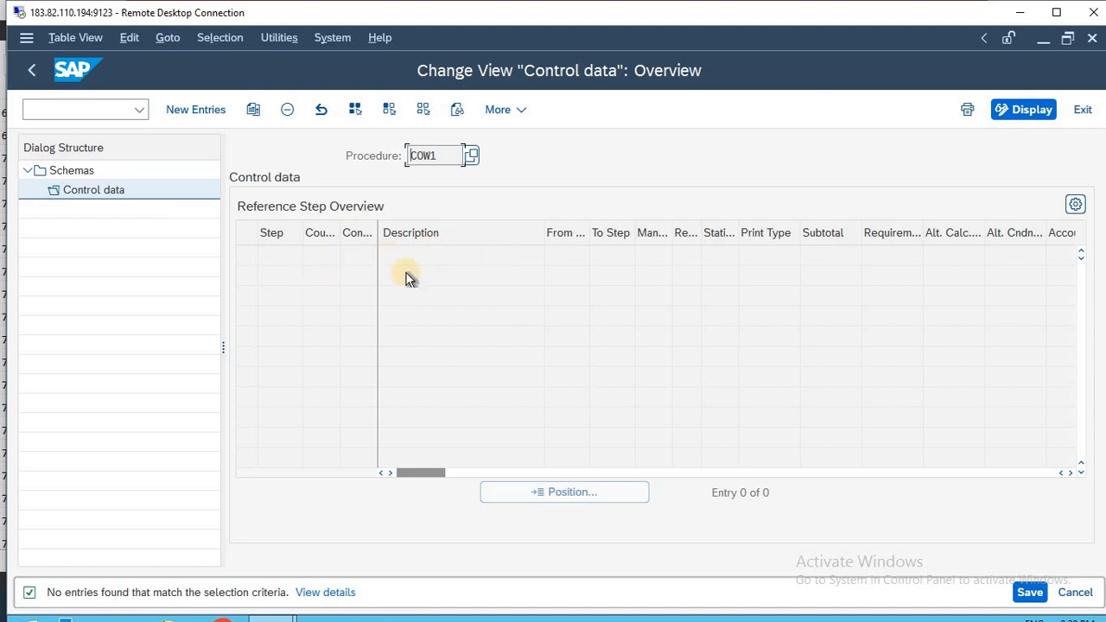
{"action": "left_click", "coordinate": [196, 111]}
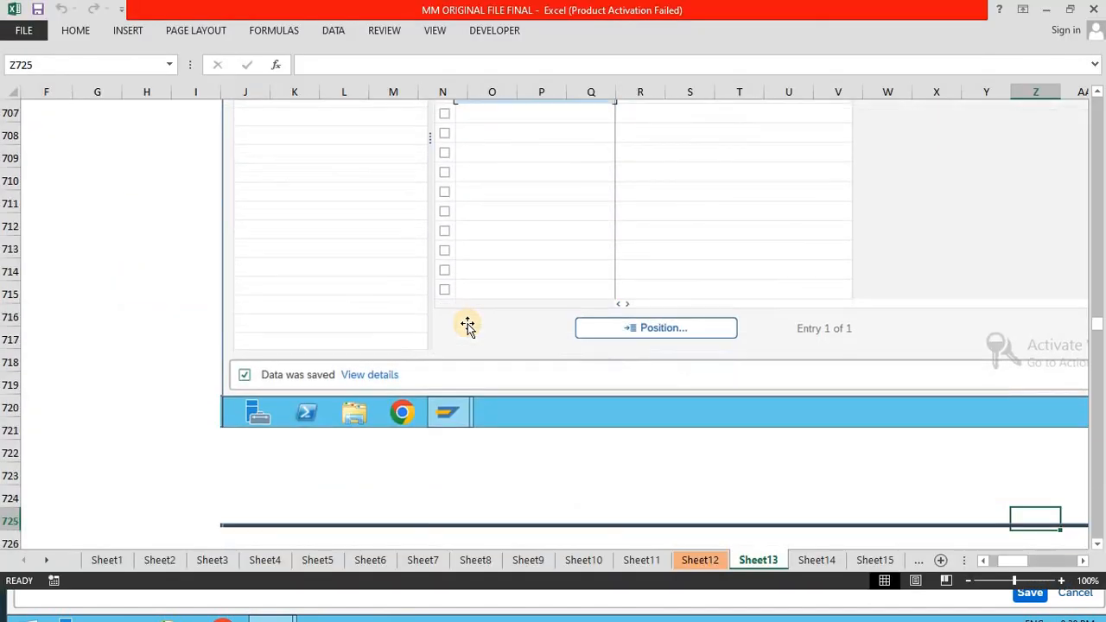
Read on in the Excel guide to the filled Reference Step Overview with its steps, counters, condition types and subtotals.
{"action": "key", "text": "Down"}
{"action": "key", "text": "Down"}
{"action": "key", "text": "Down"}
{"action": "key", "text": "Down"}
{"action": "key", "text": "Down"}
{"action": "key", "text": "Down"}
{"action": "key", "text": "Down"}
{"action": "key", "text": "Down"}
{"action": "key", "text": "Down"}
{"action": "key", "text": "Down"}
{"action": "key", "text": "Down"}
{"action": "key", "text": "Down"}
{"action": "key", "text": "Down"}
{"action": "key", "text": "Down"}
{"action": "key", "text": "Down"}
{"action": "key", "text": "Down"}
{"action": "key", "text": "Down"}
{"action": "key", "text": "Down"}
{"action": "key", "text": "Down"}
{"action": "key", "text": "Down"}
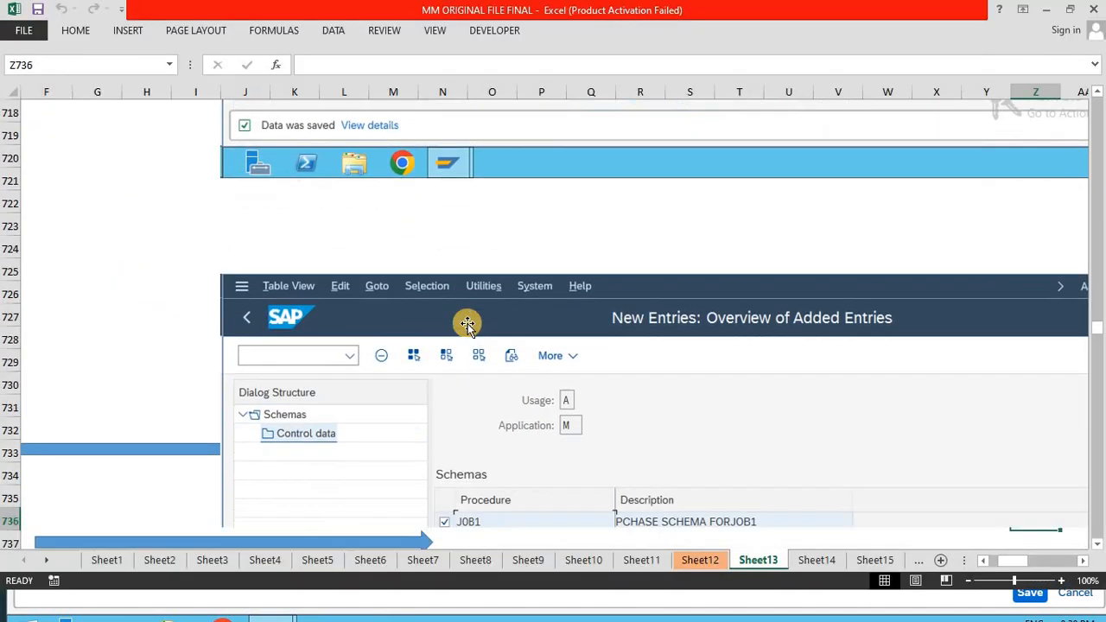
{"action": "key", "text": "Down"}
{"action": "key", "text": "Down"}
{"action": "key", "text": "Down"}
{"action": "key", "text": "Down"}
{"action": "key", "text": "Down"}
{"action": "key", "text": "Down"}
{"action": "key", "text": "Down"}
{"action": "key", "text": "Down"}
{"action": "key", "text": "Down"}
{"action": "key", "text": "Down"}
{"action": "key", "text": "Down"}
{"action": "key", "text": "Down"}
{"action": "key", "text": "Down"}
{"action": "key", "text": "Down"}
{"action": "key", "text": "Down"}
{"action": "key", "text": "Down"}
{"action": "key", "text": "Down"}
{"action": "key", "text": "Down"}
{"action": "key", "text": "Down"}
{"action": "key", "text": "Down"}
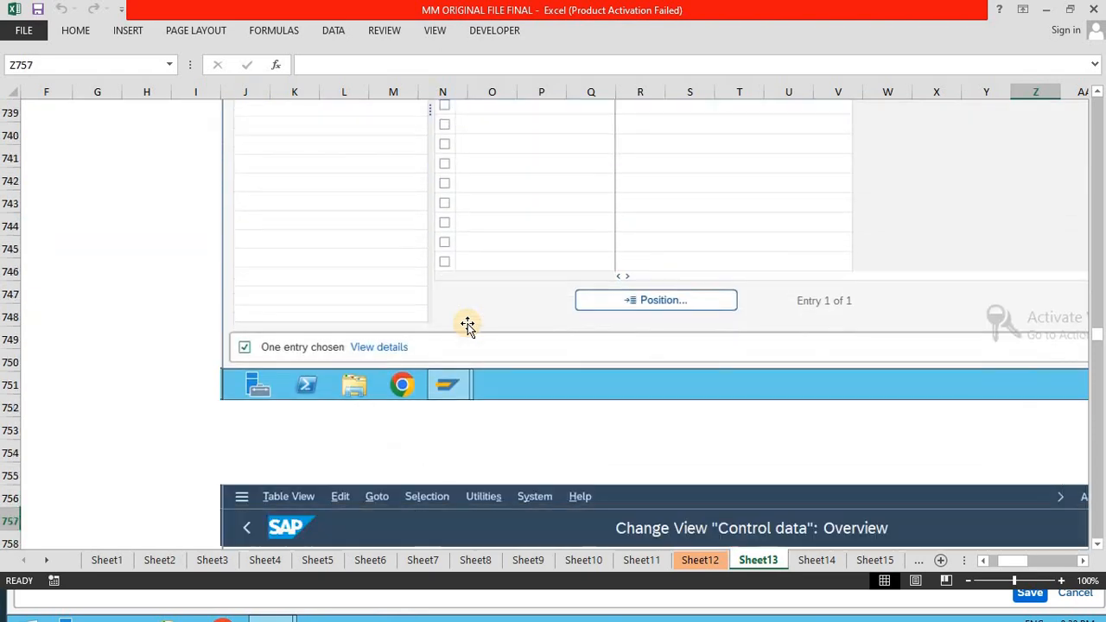
{"action": "key", "text": "Down"}
{"action": "key", "text": "Down"}
{"action": "key", "text": "Down"}
{"action": "key", "text": "Down"}
{"action": "key", "text": "Down"}
{"action": "key", "text": "Down"}
{"action": "key", "text": "Down"}
{"action": "key", "text": "Down"}
{"action": "key", "text": "Down"}
{"action": "key", "text": "Down"}
{"action": "key", "text": "Down"}
{"action": "key", "text": "Down"}
{"action": "key", "text": "Down"}
{"action": "key", "text": "Down"}
{"action": "key", "text": "Down"}
{"action": "key", "text": "Down"}
{"action": "key", "text": "Down"}
{"action": "key", "text": "Down"}
{"action": "key", "text": "Down"}
{"action": "key", "text": "Down"}
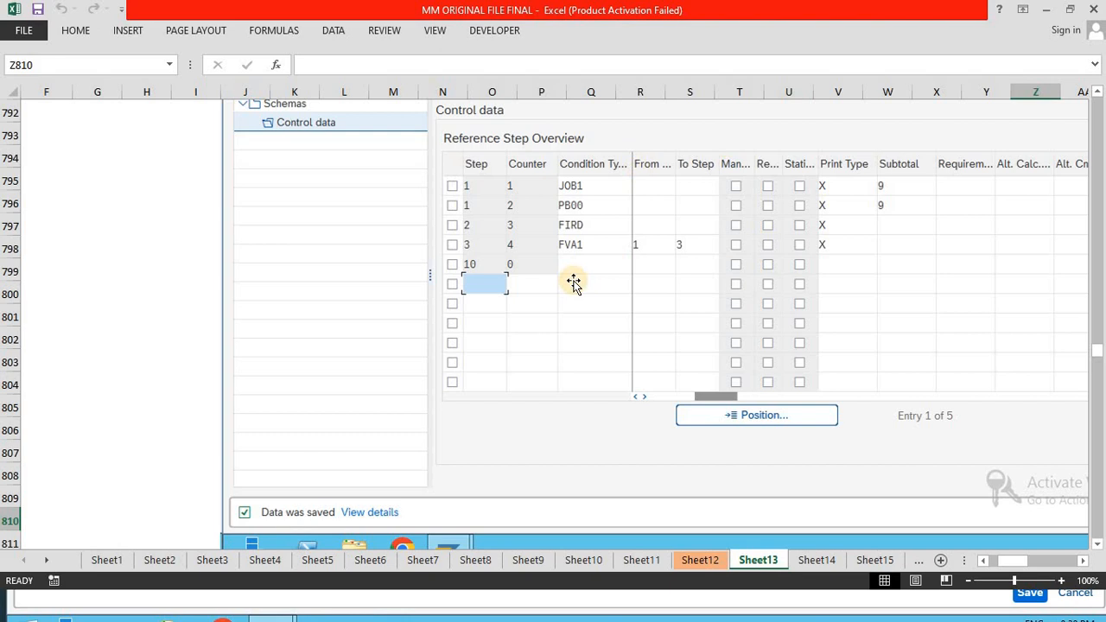
{"action": "left_click", "coordinate": [152, 199]}
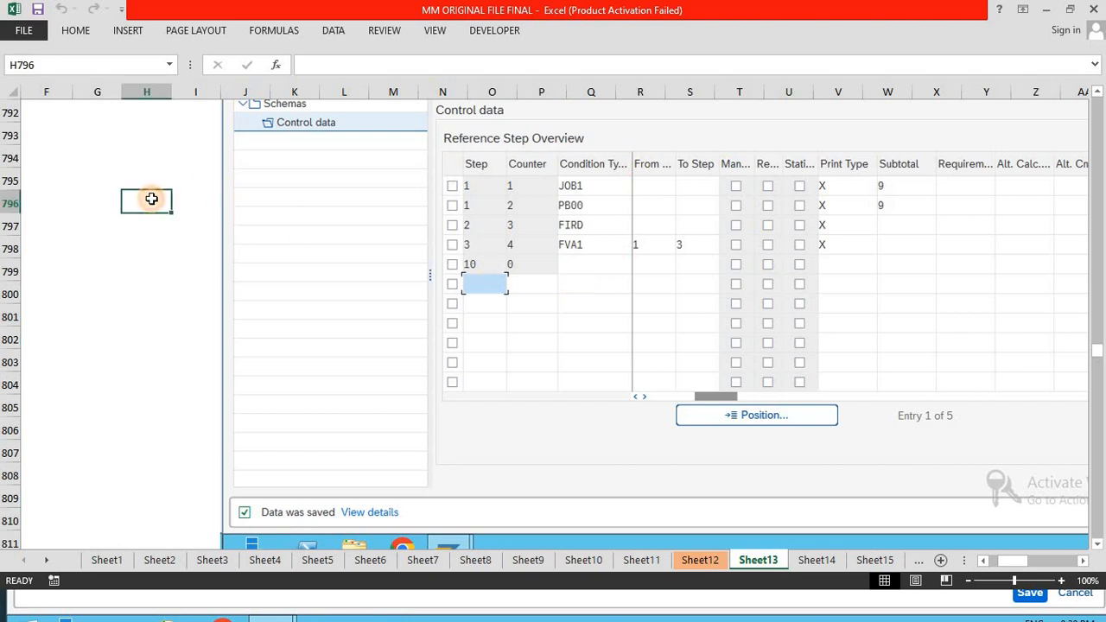
Examine the filled Reference Step Overview of procedure JOB1 in the Excel guide, from its header to its last entry.
{"action": "key", "text": "Up"}
{"action": "key", "text": "Up"}
{"action": "key", "text": "Up"}
{"action": "key", "text": "Up"}
{"action": "key", "text": "Up"}
{"action": "key", "text": "Up"}
{"action": "key", "text": "Up"}
{"action": "key", "text": "Up"}
{"action": "key", "text": "Up"}
{"action": "key", "text": "Up"}
{"action": "key", "text": "Up"}
{"action": "key", "text": "Up"}
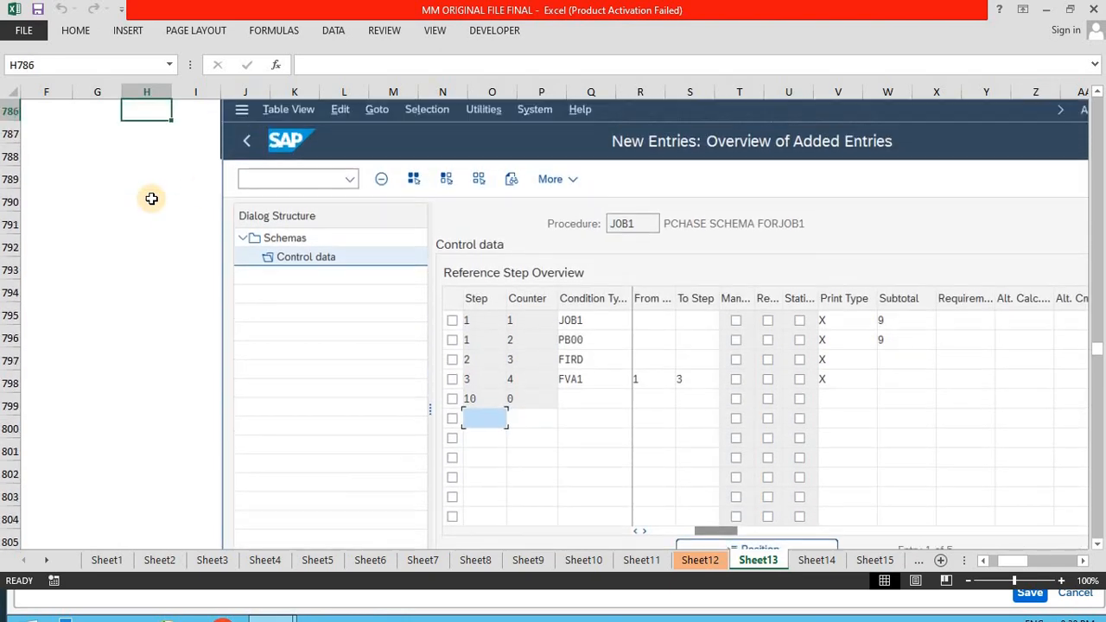
{"action": "key", "text": "Down"}
{"action": "key", "text": "Down"}
{"action": "key", "text": "Down"}
{"action": "key", "text": "Down"}
{"action": "key", "text": "Down"}
{"action": "key", "text": "Down"}
{"action": "key", "text": "Down"}
{"action": "key", "text": "Down"}
{"action": "key", "text": "Down"}
{"action": "key", "text": "Down"}
{"action": "key", "text": "Down"}
{"action": "key", "text": "Down"}
{"action": "key", "text": "Down"}
{"action": "key", "text": "Down"}
{"action": "key", "text": "Down"}
{"action": "key", "text": "Down"}
{"action": "key", "text": "Down"}
{"action": "key", "text": "Down"}
{"action": "key", "text": "Down"}
{"action": "key", "text": "Down"}
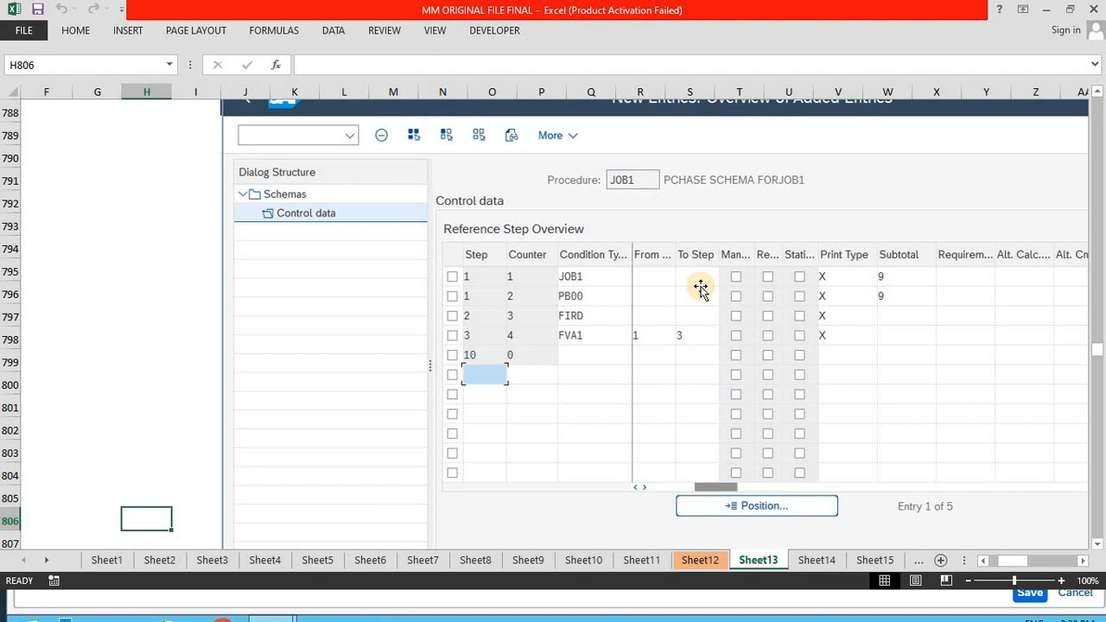
Go back in the guide to the screenshot of JOB1's empty control data before new entries are made.
{"action": "left_click", "coordinate": [146, 248]}
{"action": "key", "text": "Up"}
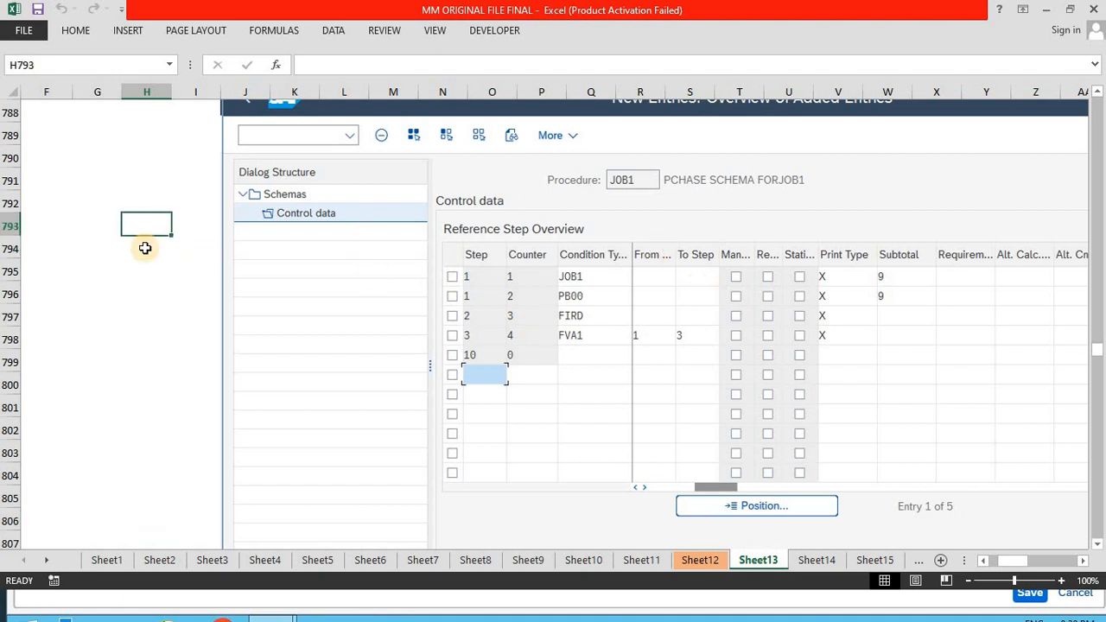
{"action": "key", "text": "Up"}
{"action": "key", "text": "Up"}
{"action": "key", "text": "Up"}
{"action": "key", "text": "Up"}
{"action": "key", "text": "Up"}
{"action": "key", "text": "Up"}
{"action": "key", "text": "Up"}
{"action": "key", "text": "Up"}
{"action": "key", "text": "Up"}
{"action": "key", "text": "Up"}
{"action": "key", "text": "Up"}
{"action": "key", "text": "Up"}
{"action": "key", "text": "Up"}
{"action": "key", "text": "Up"}
{"action": "key", "text": "Up"}
{"action": "key", "text": "Up"}
{"action": "key", "text": "Up"}
{"action": "key", "text": "Up"}
{"action": "key", "text": "Up"}
{"action": "key", "text": "Up"}
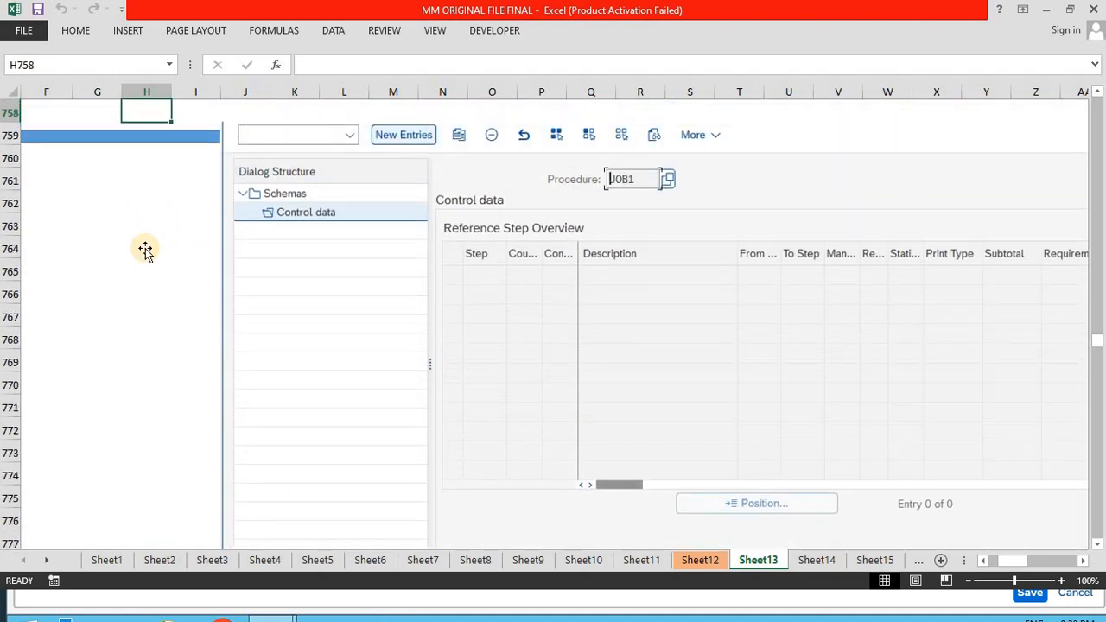
{"action": "key", "text": "Up"}
{"action": "key", "text": "Up"}
{"action": "key", "text": "Up"}
{"action": "key", "text": "Up"}
{"action": "key", "text": "Up"}
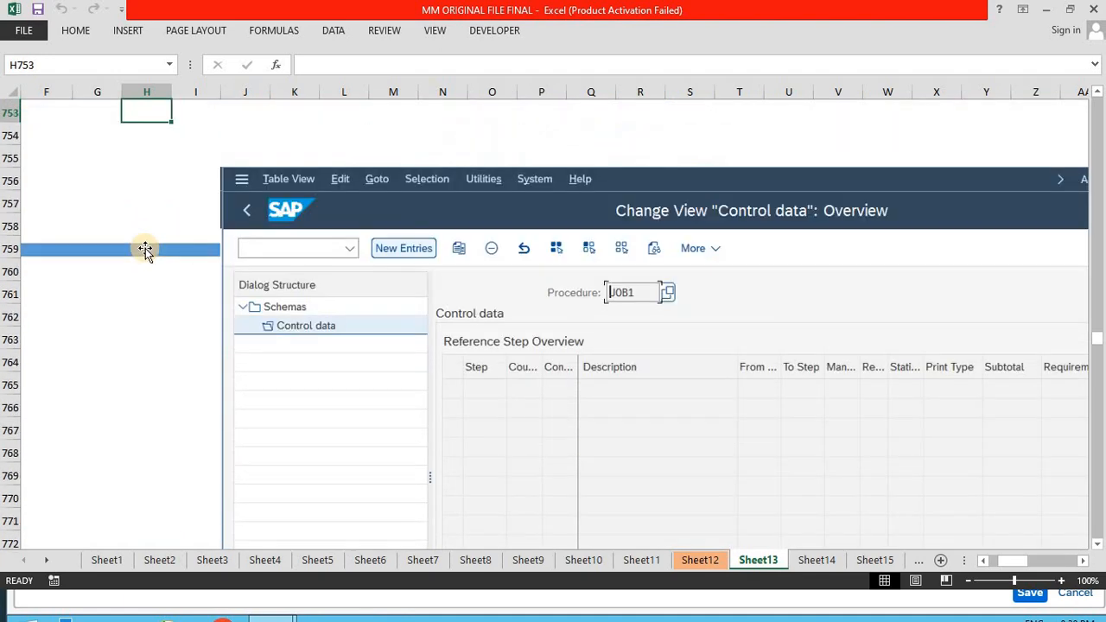
Read forward in the guide to the steps, counters, condition types, print types and subtotals entered for JOB1.
{"action": "left_click", "coordinate": [119, 354]}
{"action": "key", "text": "Down"}
{"action": "key", "text": "Down"}
{"action": "key", "text": "Down"}
{"action": "key", "text": "Down"}
{"action": "key", "text": "Down"}
{"action": "key", "text": "Down"}
{"action": "key", "text": "Down"}
{"action": "key", "text": "Down"}
{"action": "key", "text": "Down"}
{"action": "key", "text": "Down"}
{"action": "key", "text": "Down"}
{"action": "key", "text": "Down"}
{"action": "key", "text": "Down"}
{"action": "key", "text": "Down"}
{"action": "key", "text": "Down"}
{"action": "key", "text": "Down"}
{"action": "key", "text": "Down"}
{"action": "key", "text": "Down"}
{"action": "key", "text": "Down"}
{"action": "key", "text": "Down"}
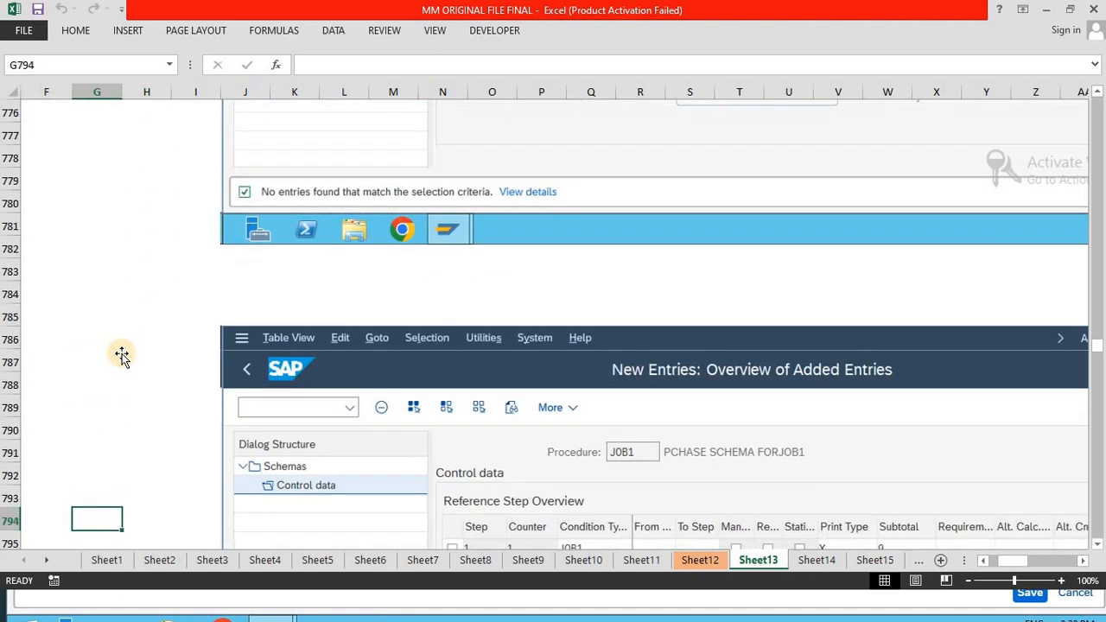
{"action": "key", "text": "Down"}
{"action": "key", "text": "Down"}
{"action": "key", "text": "Down"}
{"action": "key", "text": "Down"}
{"action": "key", "text": "Down"}
{"action": "key", "text": "Down"}
{"action": "key", "text": "Down"}
{"action": "key", "text": "Down"}
{"action": "key", "text": "Down"}
{"action": "key", "text": "Down"}
{"action": "key", "text": "Down"}
{"action": "key", "text": "Down"}
{"action": "key", "text": "Down"}
{"action": "key", "text": "Down"}
{"action": "key", "text": "Down"}
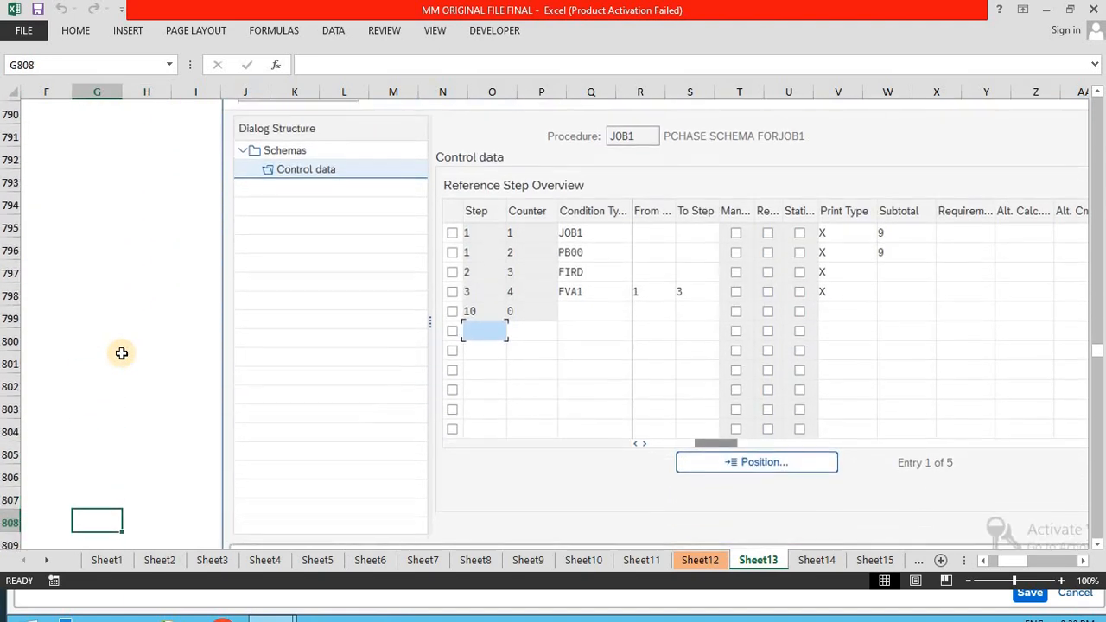
{"action": "left_click", "coordinate": [197, 202]}
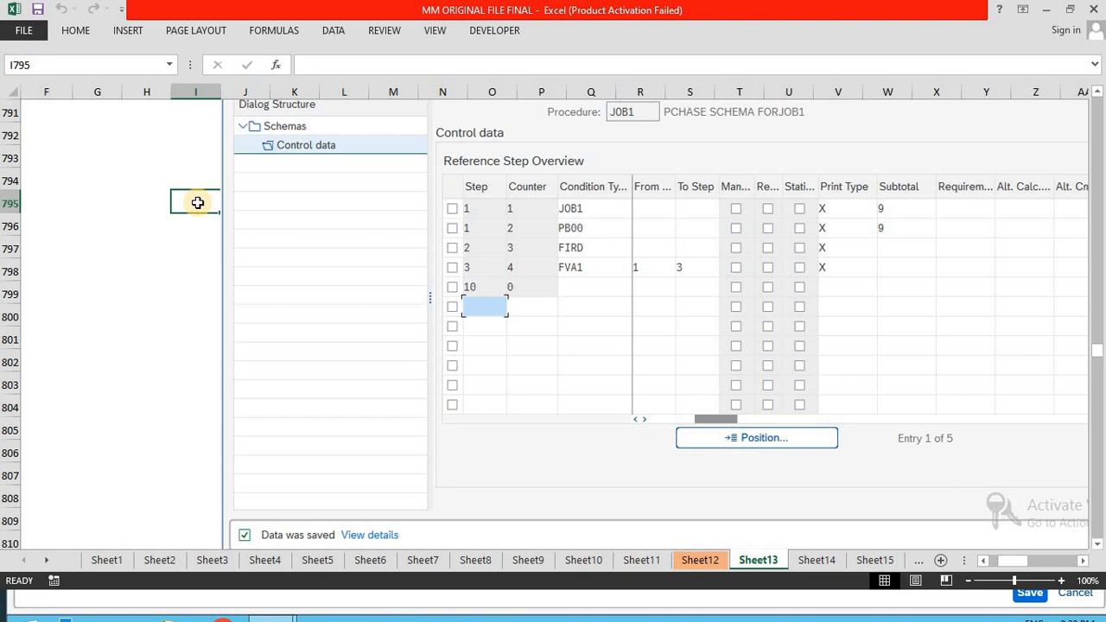
Switch to the SAP remote session and widen the Condition Type and Counter columns of the Reference Step Overview.
{"action": "key", "text": "alt+Tab"}
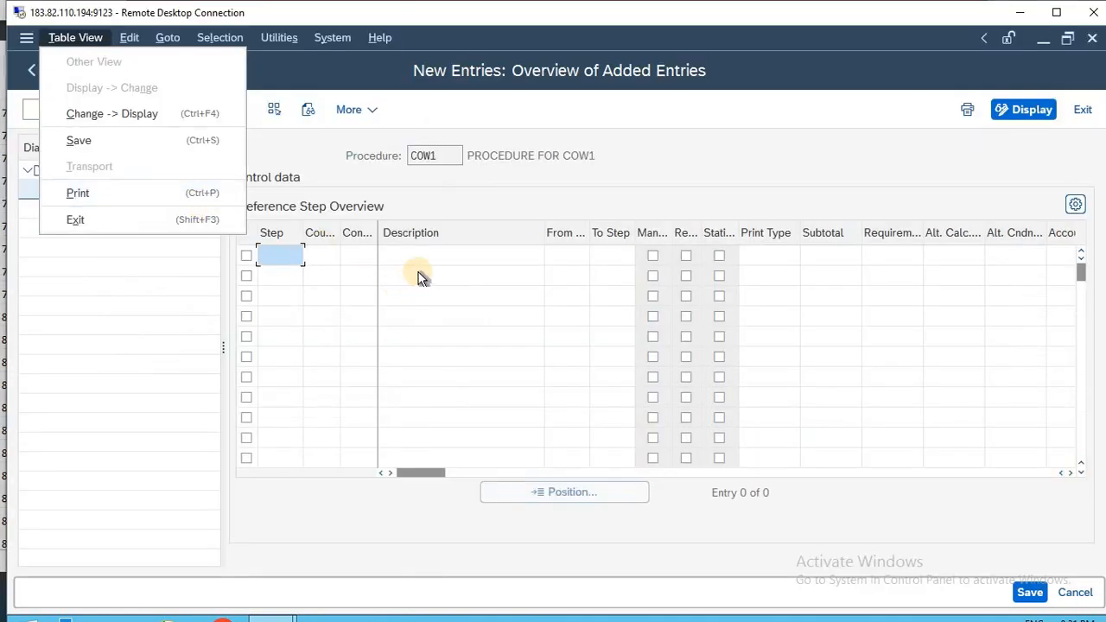
{"action": "left_click", "coordinate": [427, 250]}
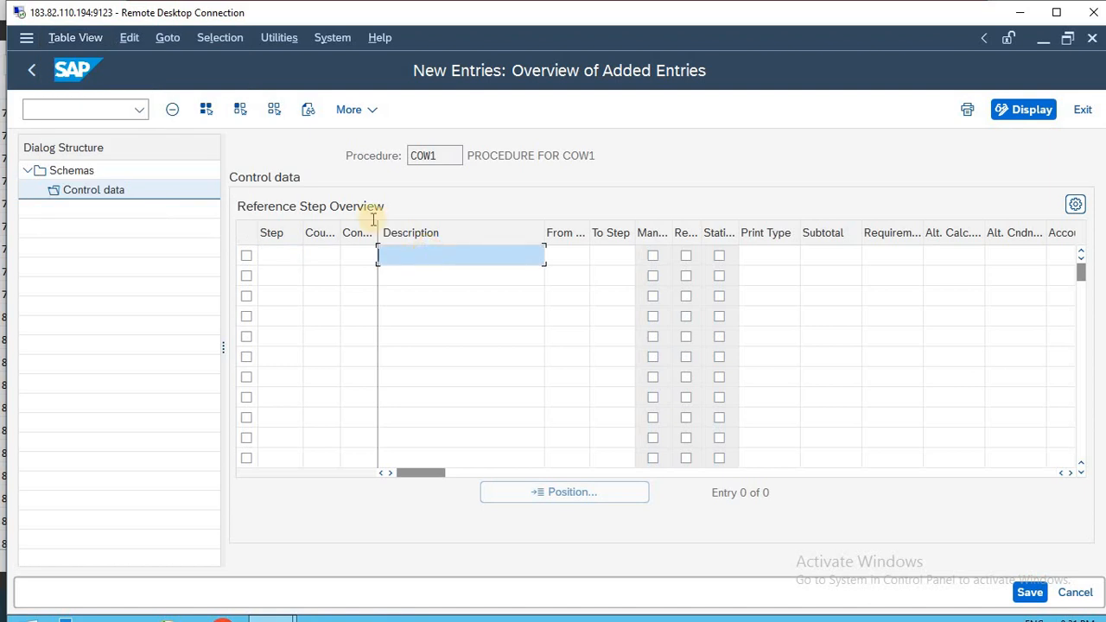
{"action": "left_click_drag", "start_coordinate": [378, 230], "coordinate": [426, 242]}
{"action": "left_click_drag", "start_coordinate": [340, 229], "coordinate": [375, 237]}
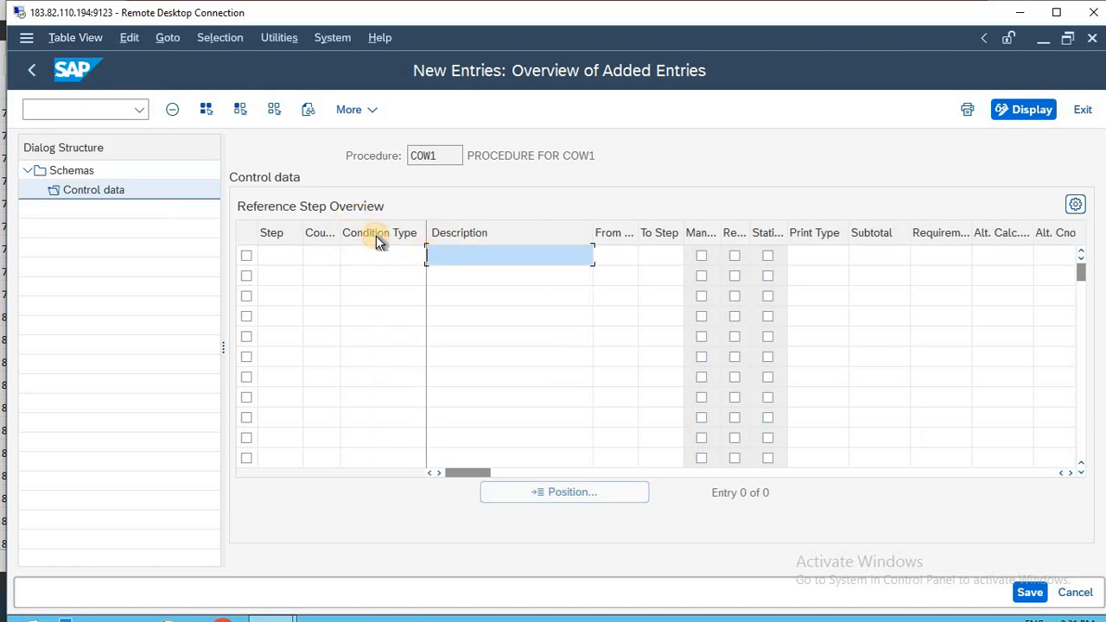
Check the guide's first condition type, then back in SAP find COW1 in the value list and assign it to the first row.
{"action": "key", "text": "alt+Tab"}
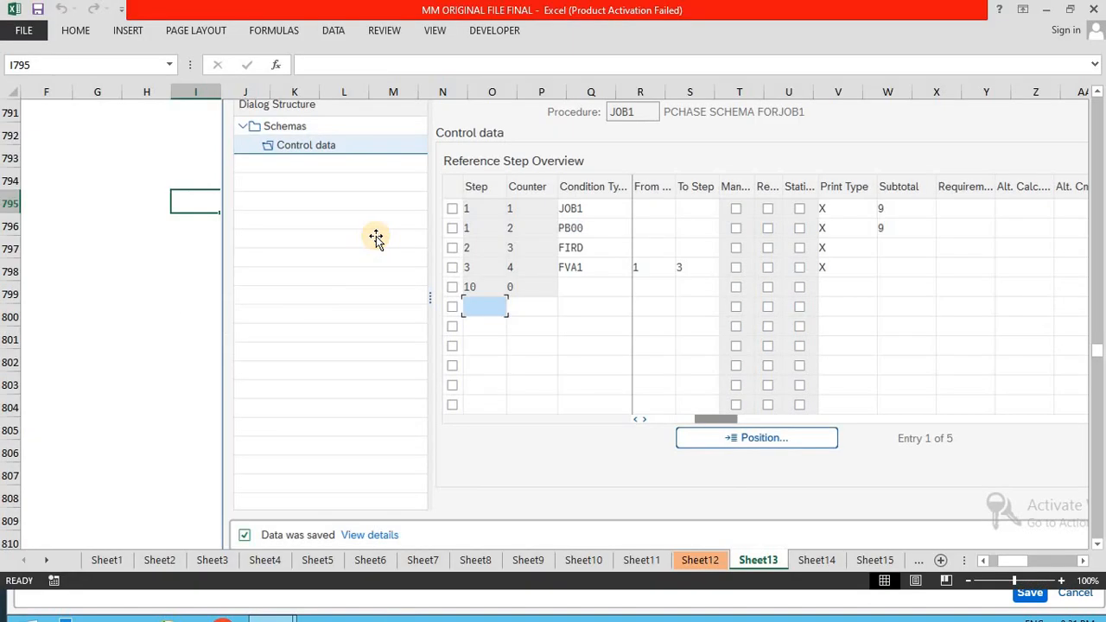
{"action": "key", "text": "alt+Tab"}
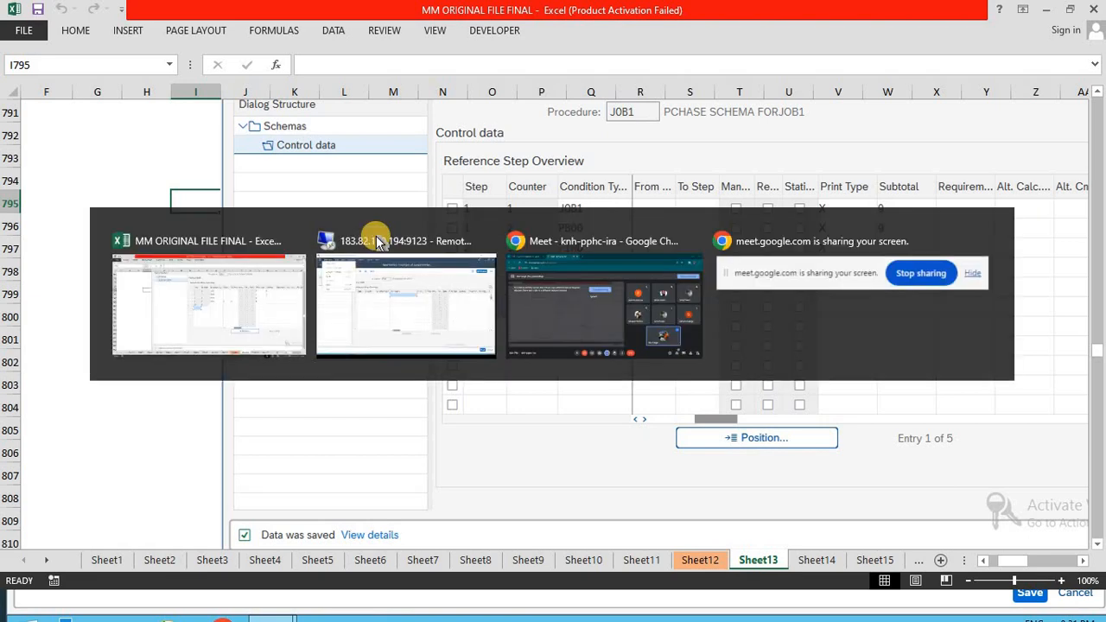
{"action": "left_click", "coordinate": [395, 252]}
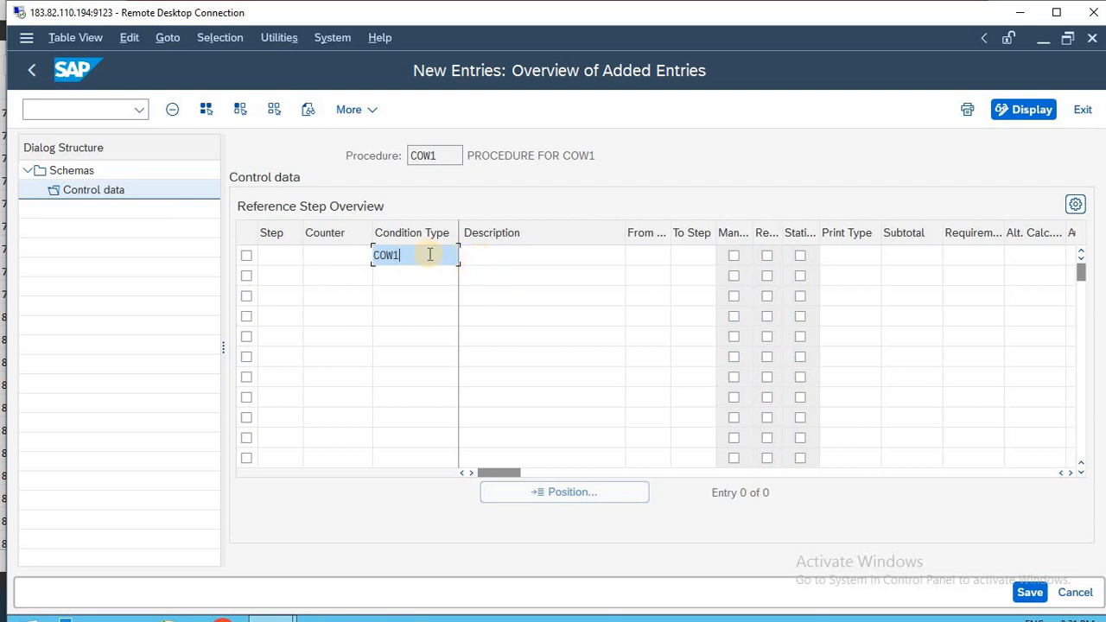
{"action": "left_click", "coordinate": [469, 253]}
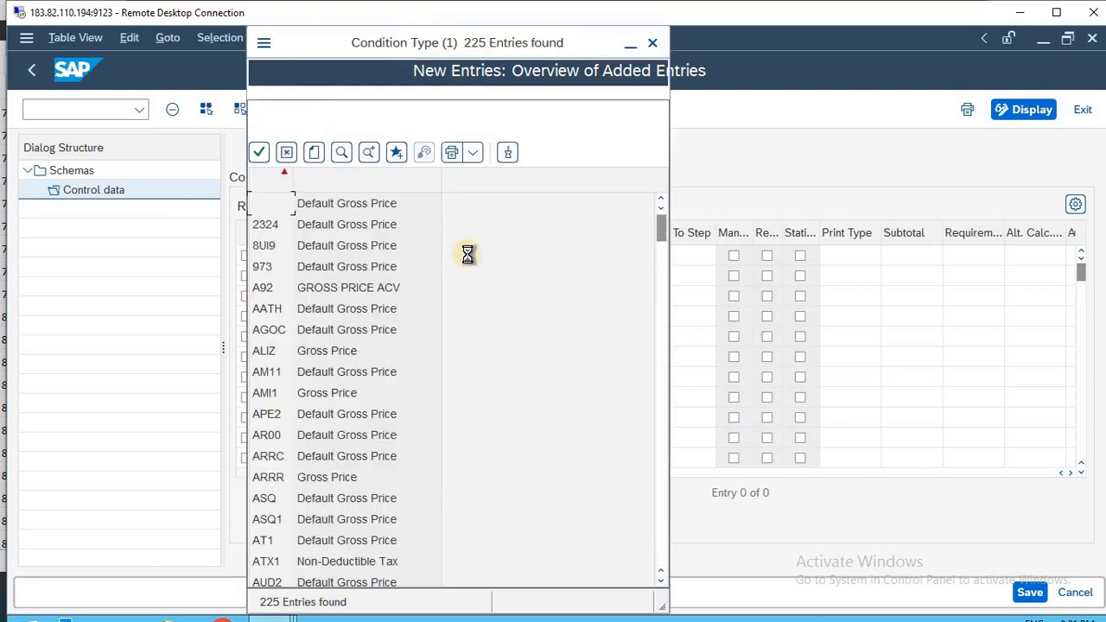
{"action": "left_click", "coordinate": [341, 154]}
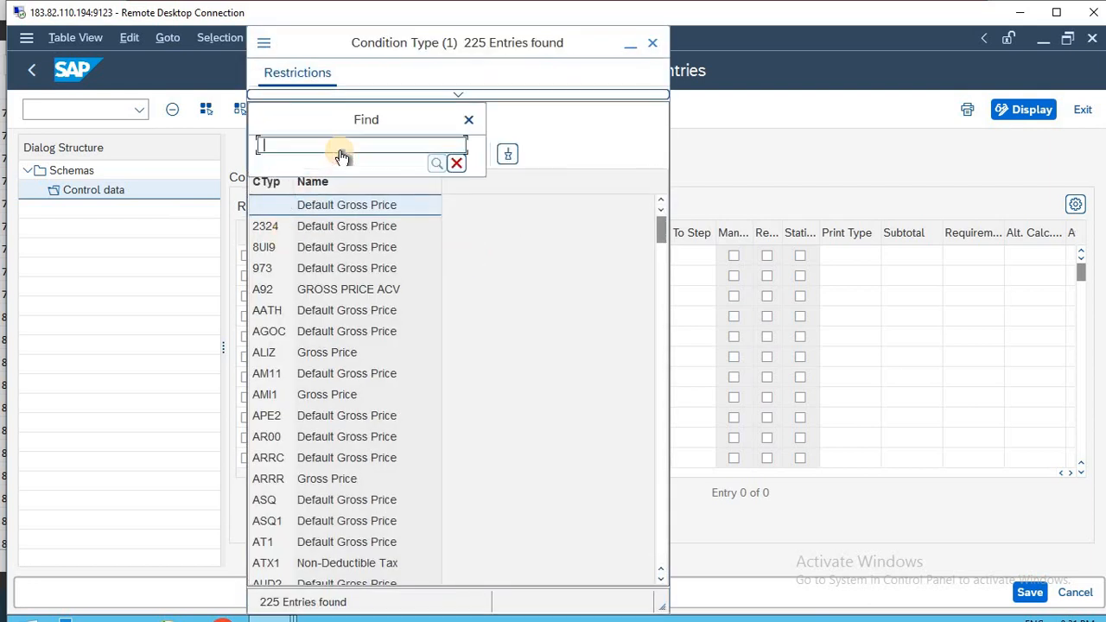
{"action": "type", "text": "COW1"}
{"action": "key", "text": "Return"}
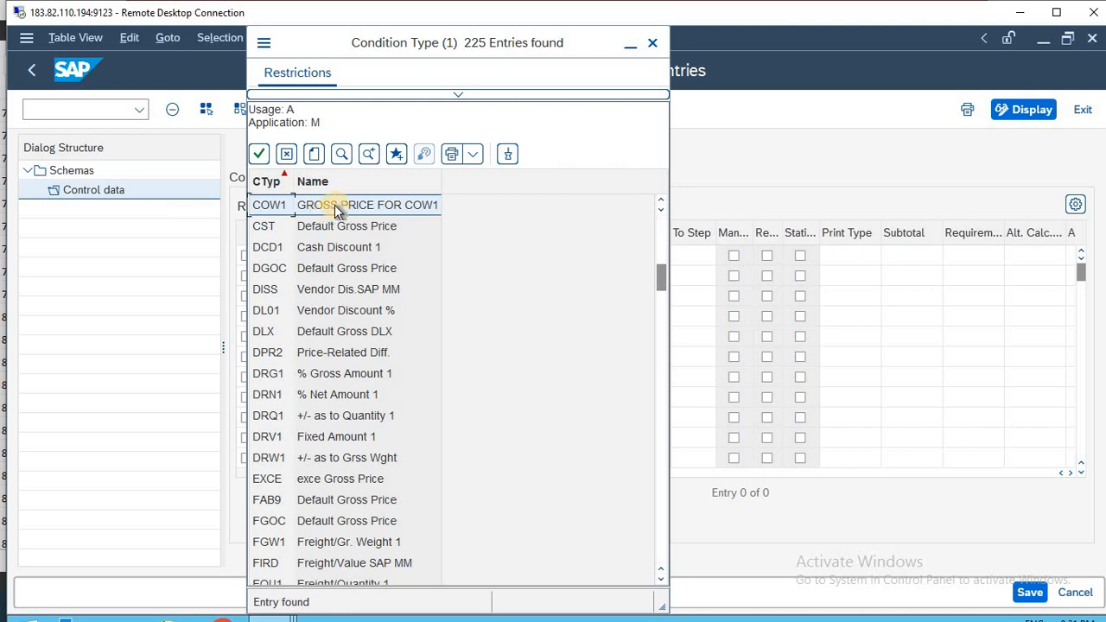
{"action": "double_click", "coordinate": [337, 205]}
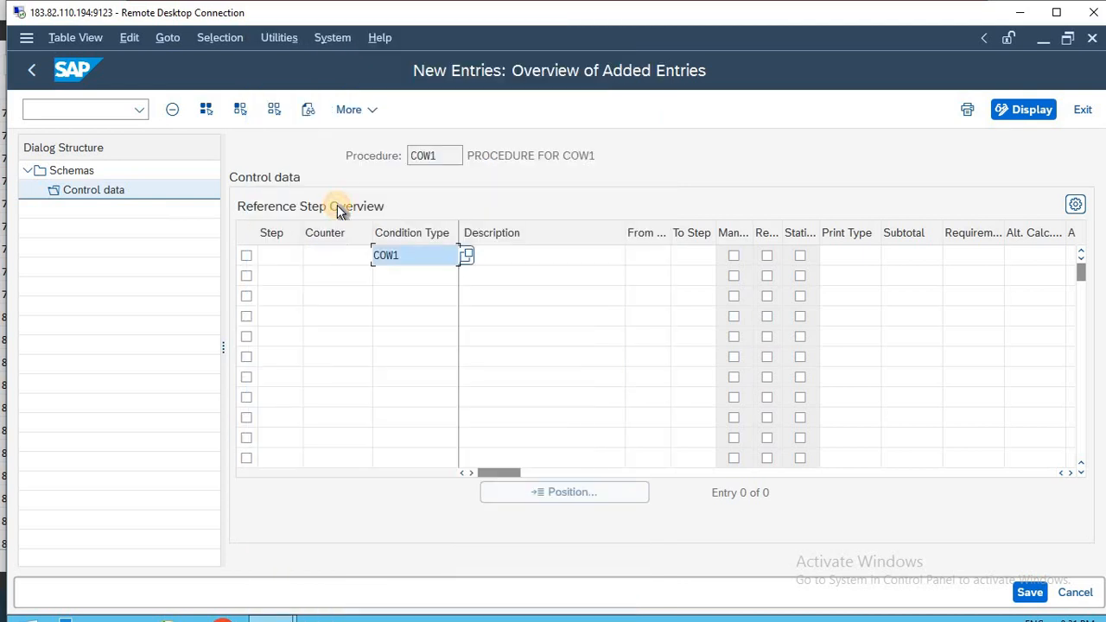
Enter condition type PB00 in the second row of the Reference Step Overview.
{"action": "left_click", "coordinate": [407, 278]}
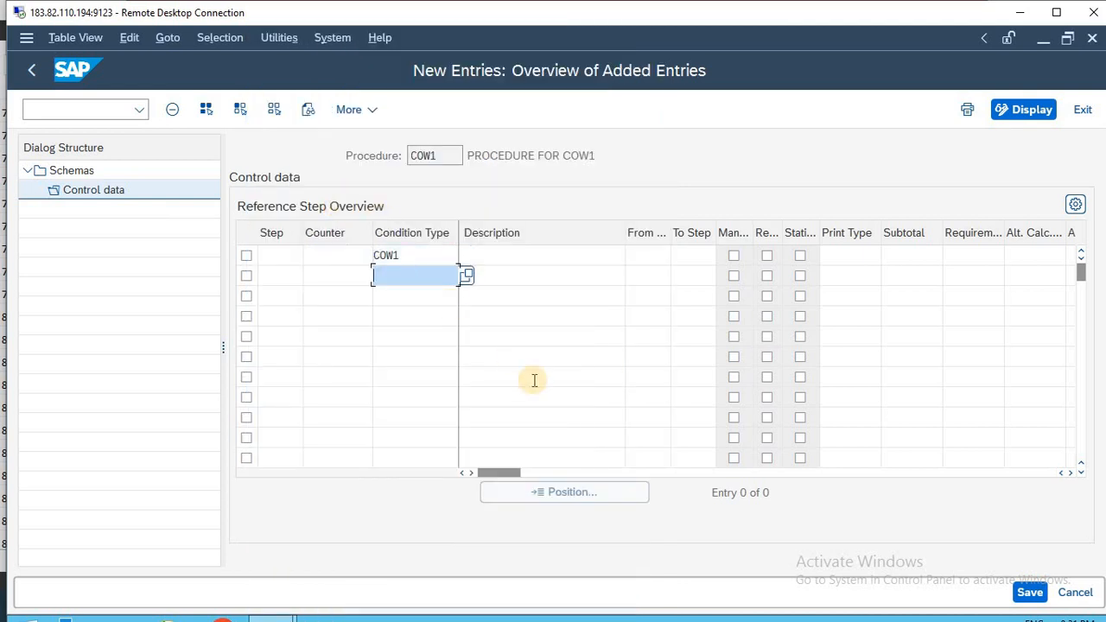
{"action": "type", "text": "B"}
{"action": "type", "text": "P"}
{"action": "key", "text": "BackSpace"}
{"action": "key", "text": "BackSpace"}
{"action": "type", "text": "PB00"}
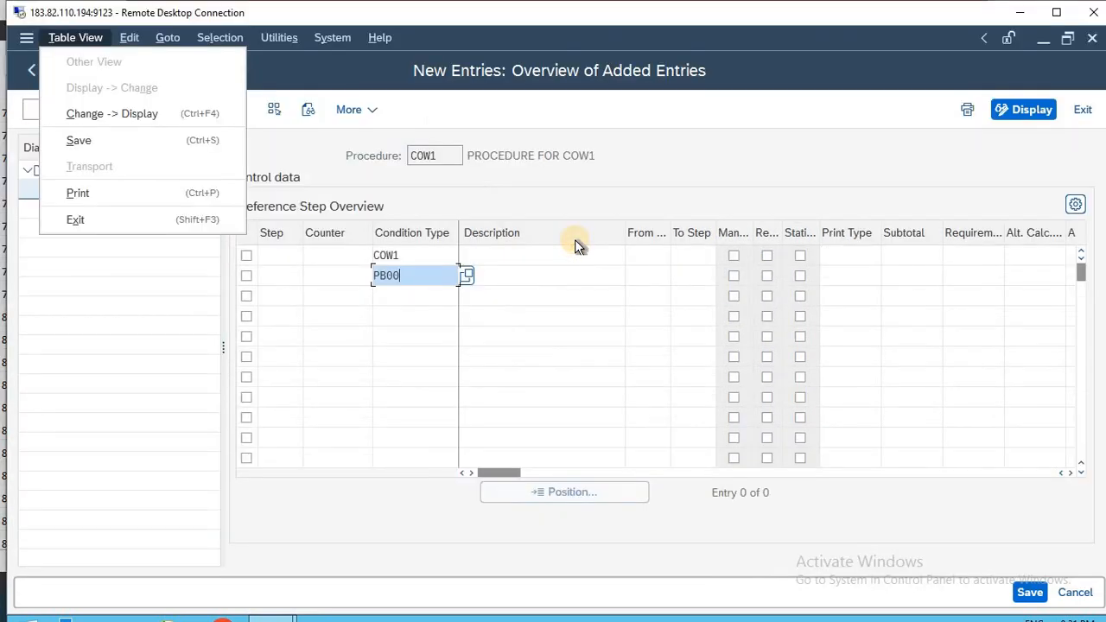
{"action": "left_click", "coordinate": [415, 271]}
{"action": "left_click_drag", "start_coordinate": [415, 271], "coordinate": [345, 273]}
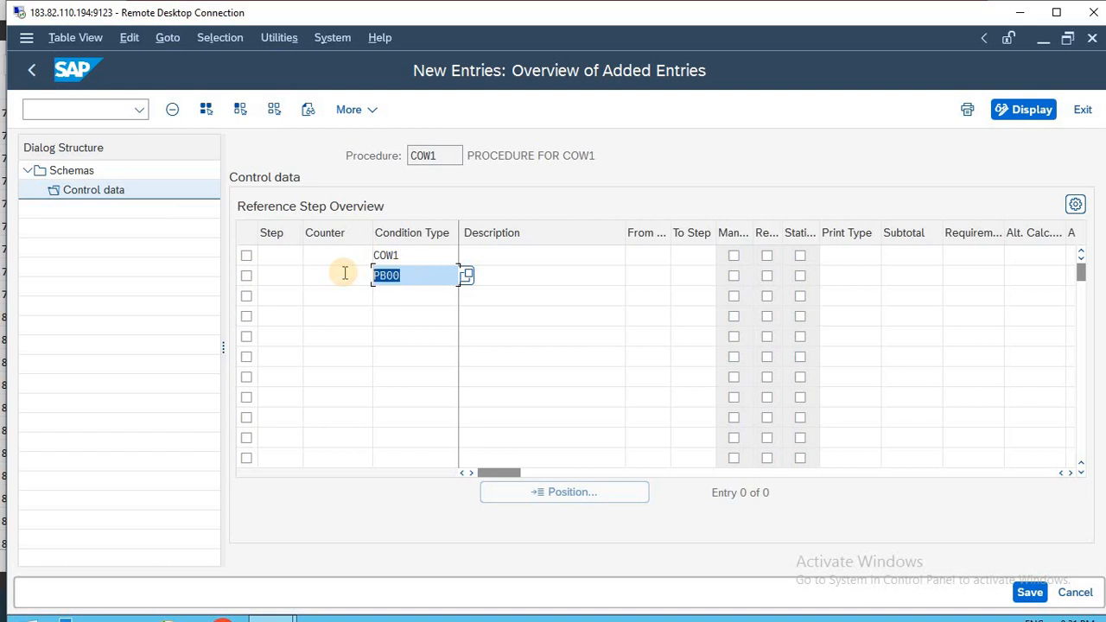
{"action": "left_click", "coordinate": [415, 258]}
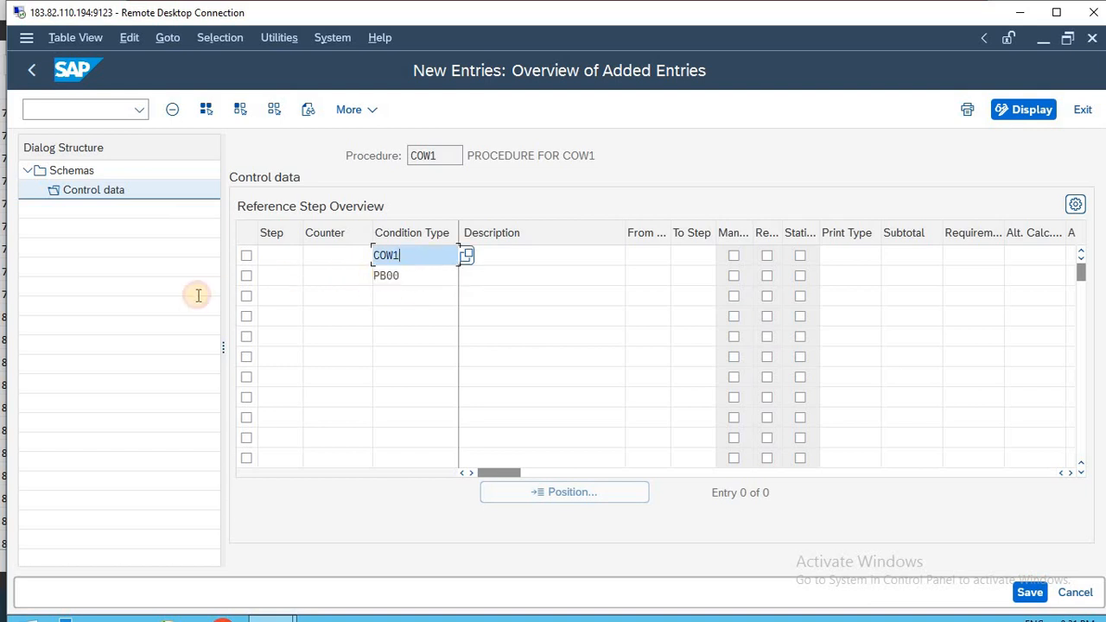
Check the third entry in the Excel guide, then find condition type FIRD in SAP's value list and assign it to the third row.
{"action": "left_click", "coordinate": [415, 295]}
{"action": "key", "text": "alt+Tab"}
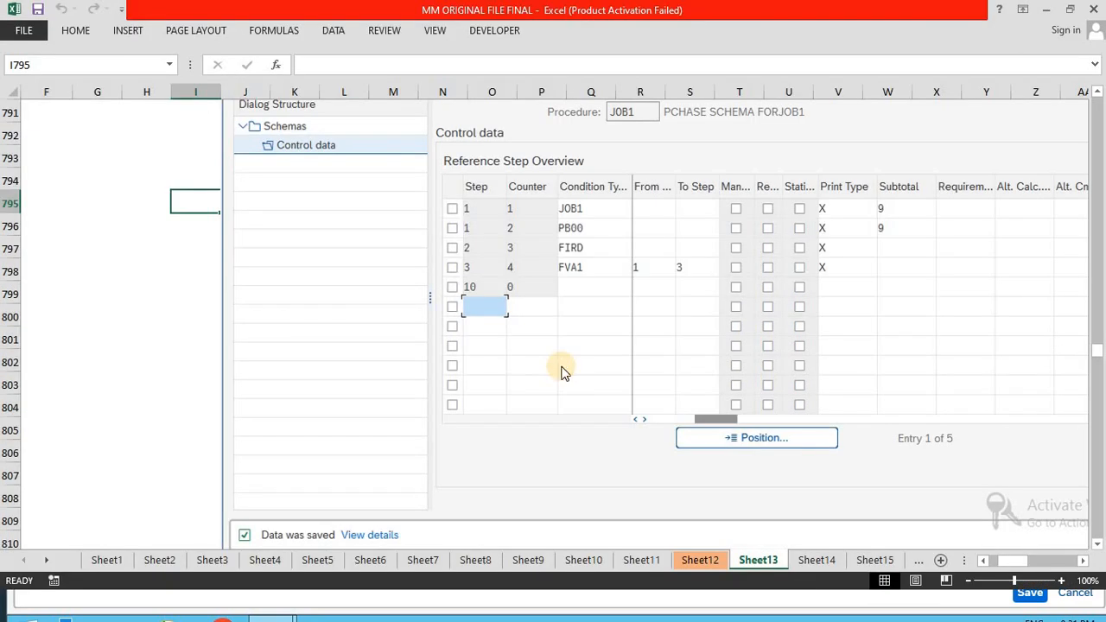
{"action": "key", "text": "alt+Tab"}
{"action": "left_click", "coordinate": [406, 296]}
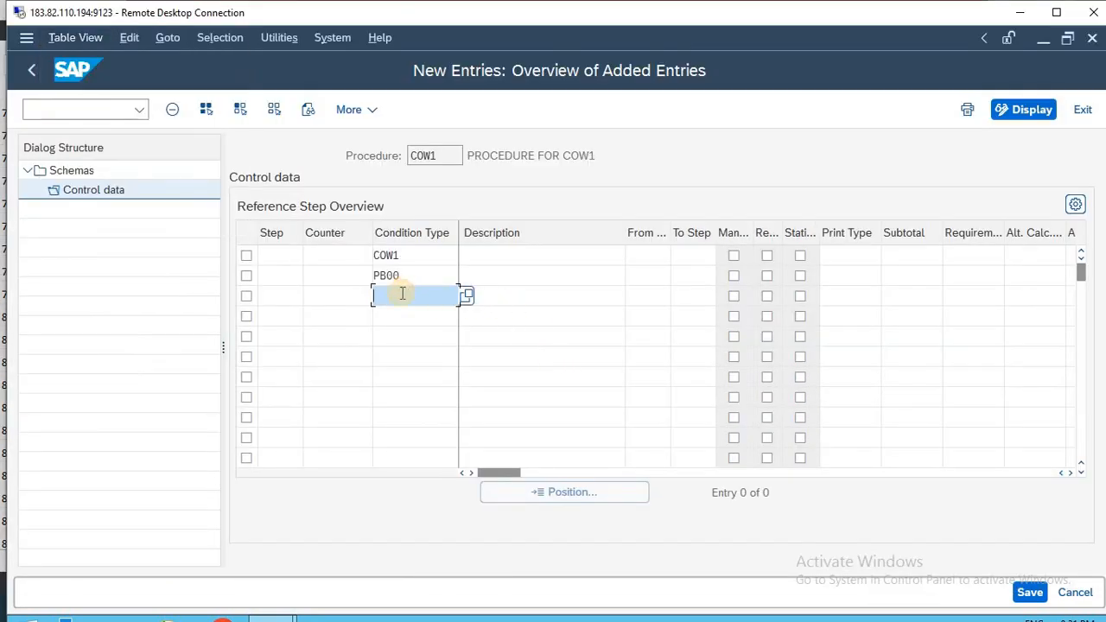
{"action": "key", "text": "F4"}
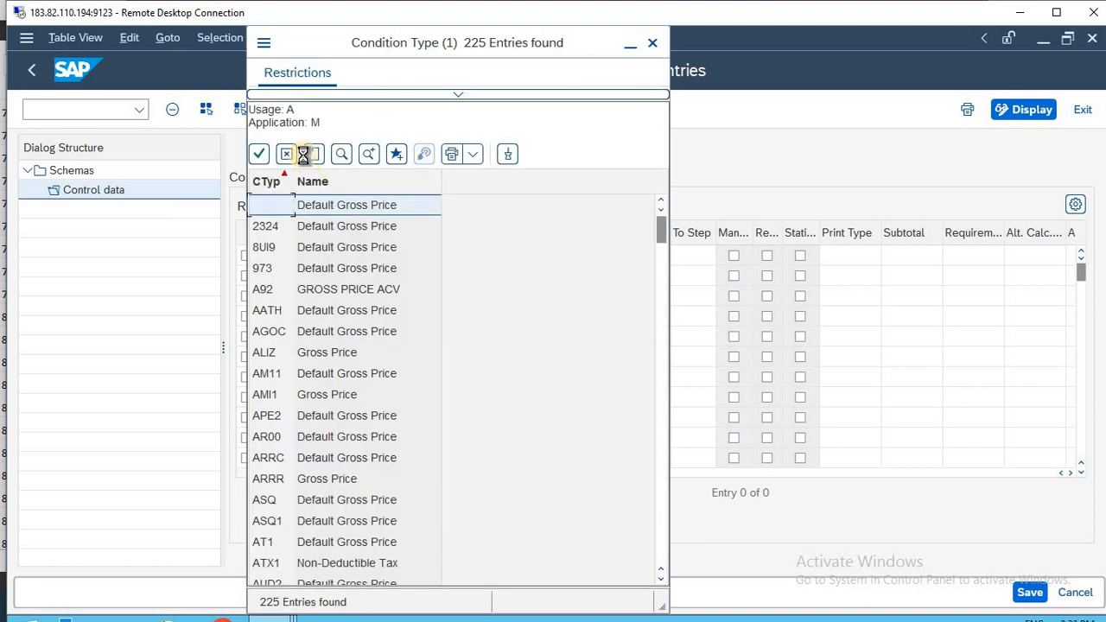
{"action": "left_click", "coordinate": [339, 156]}
{"action": "type", "text": "F"}
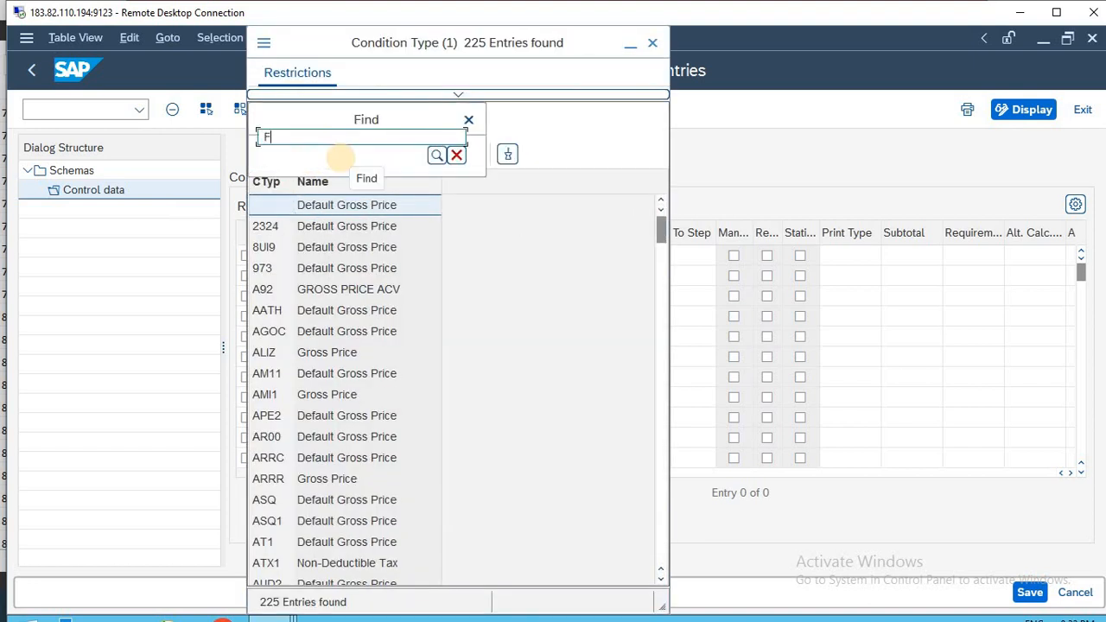
{"action": "type", "text": "IRD"}
{"action": "key", "text": "Return"}
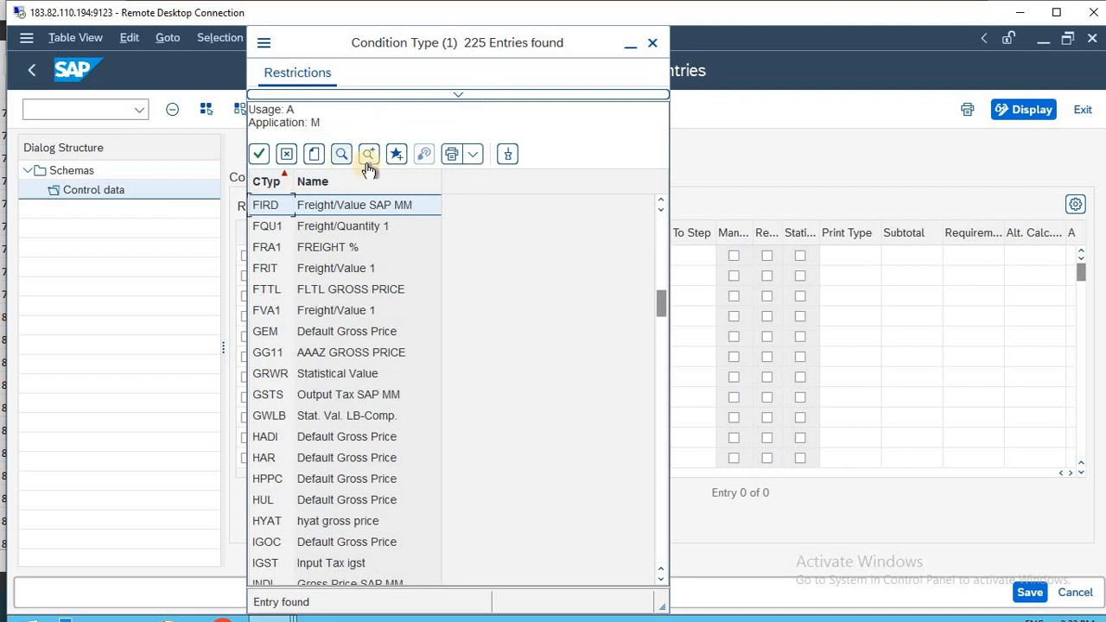
{"action": "double_click", "coordinate": [363, 205]}
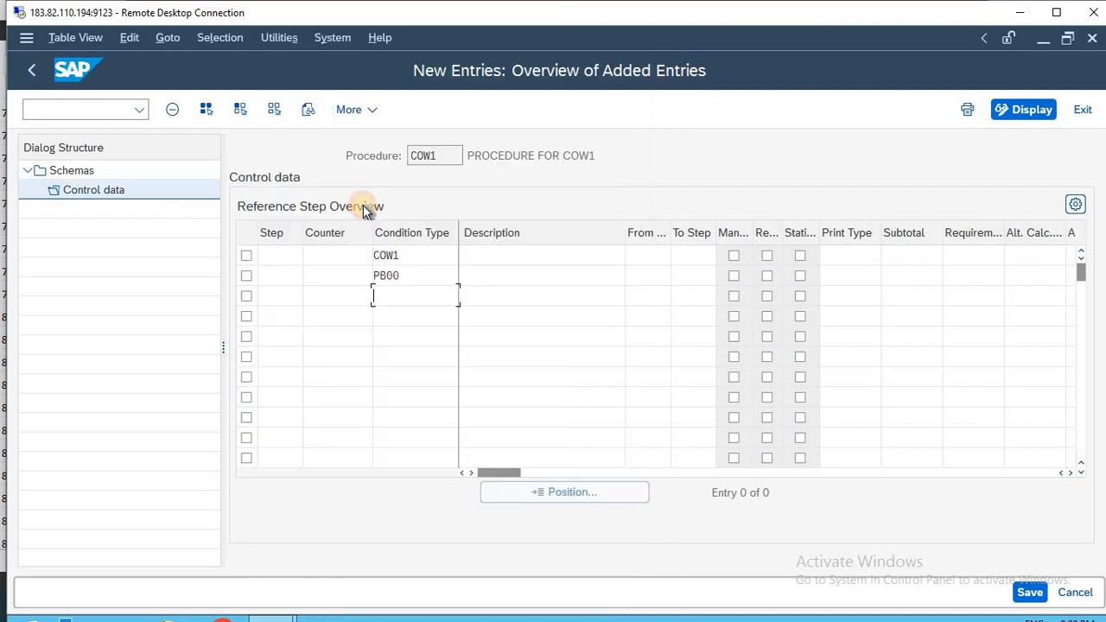
Check the fourth entry in the Excel guide, then find condition type FVA1 in SAP's value list and assign it to the fourth row.
{"action": "left_click", "coordinate": [402, 322]}
{"action": "key", "text": "alt+Tab"}
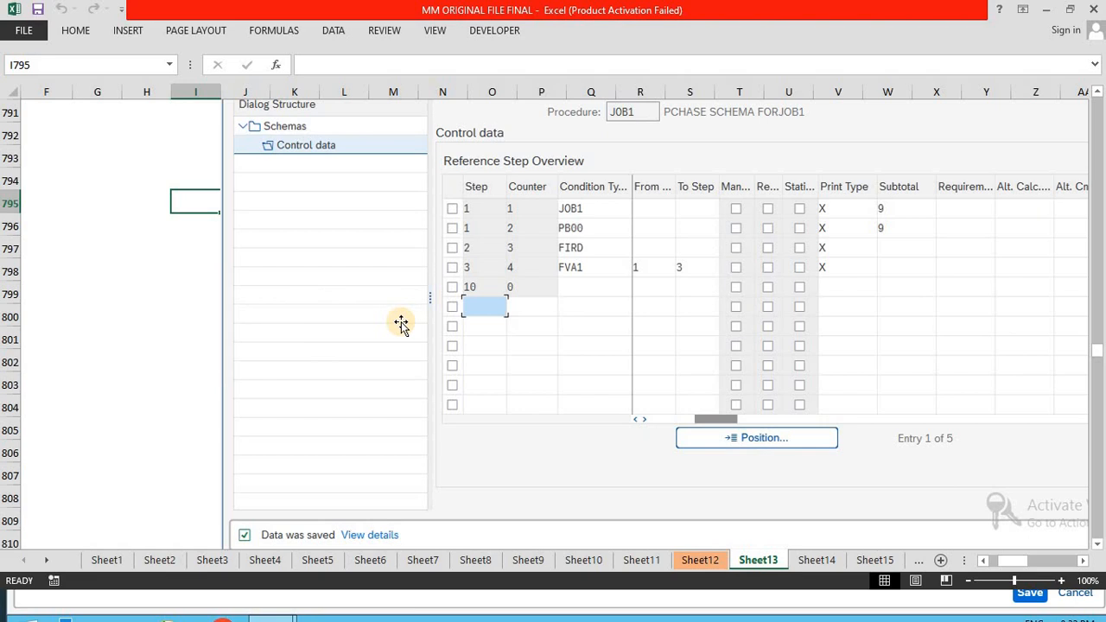
{"action": "key", "text": "alt+Tab"}
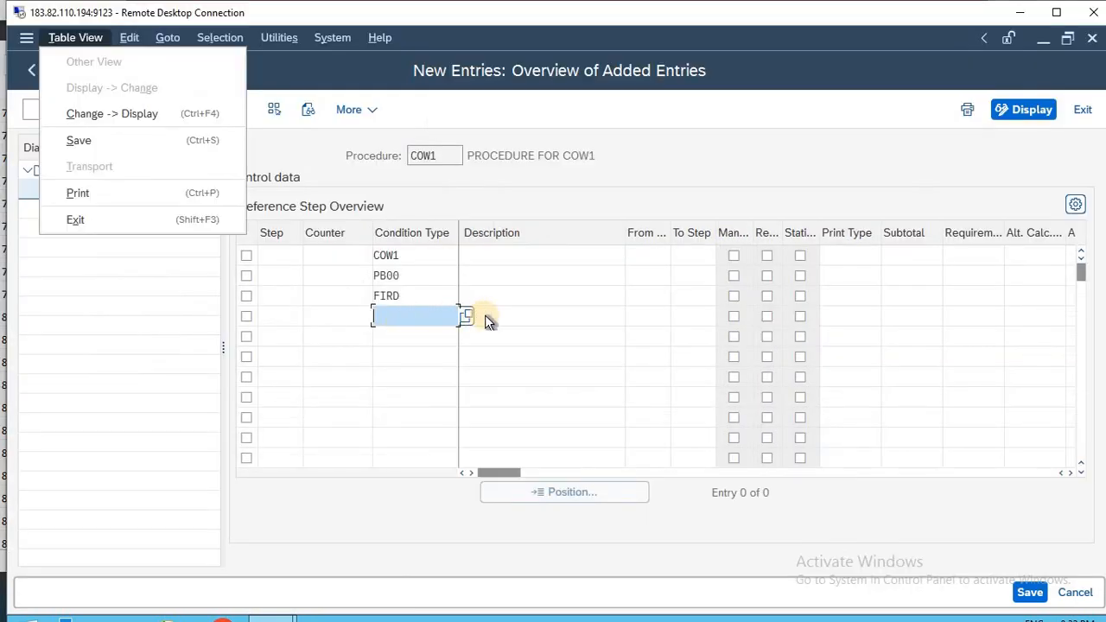
{"action": "left_click", "coordinate": [469, 319]}
{"action": "left_click", "coordinate": [467, 317]}
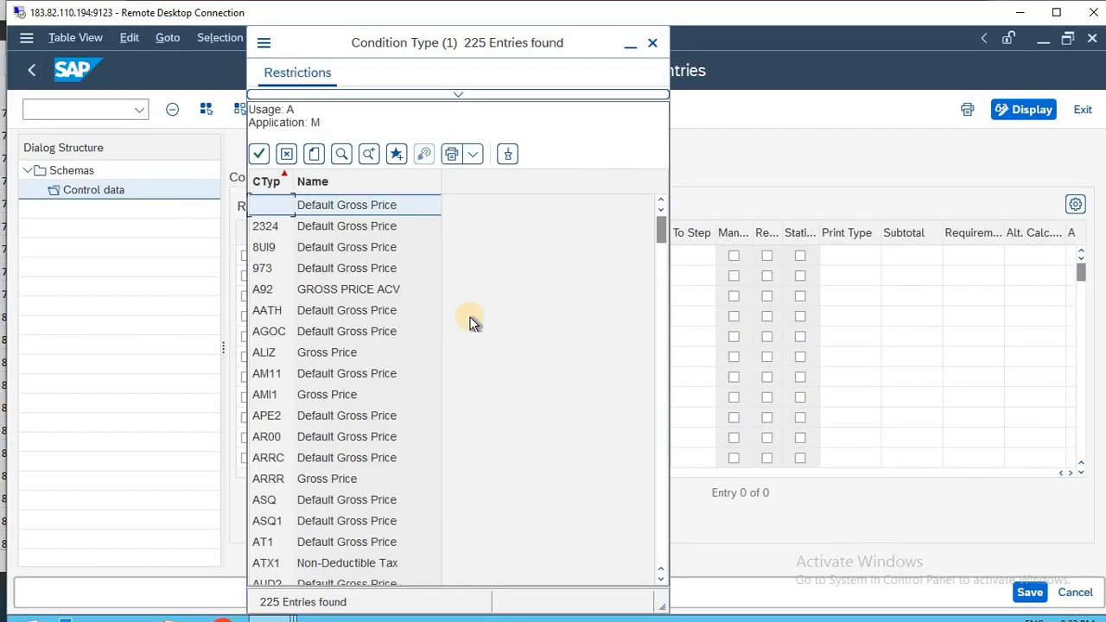
{"action": "left_click", "coordinate": [343, 154]}
{"action": "type", "text": "FVA1"}
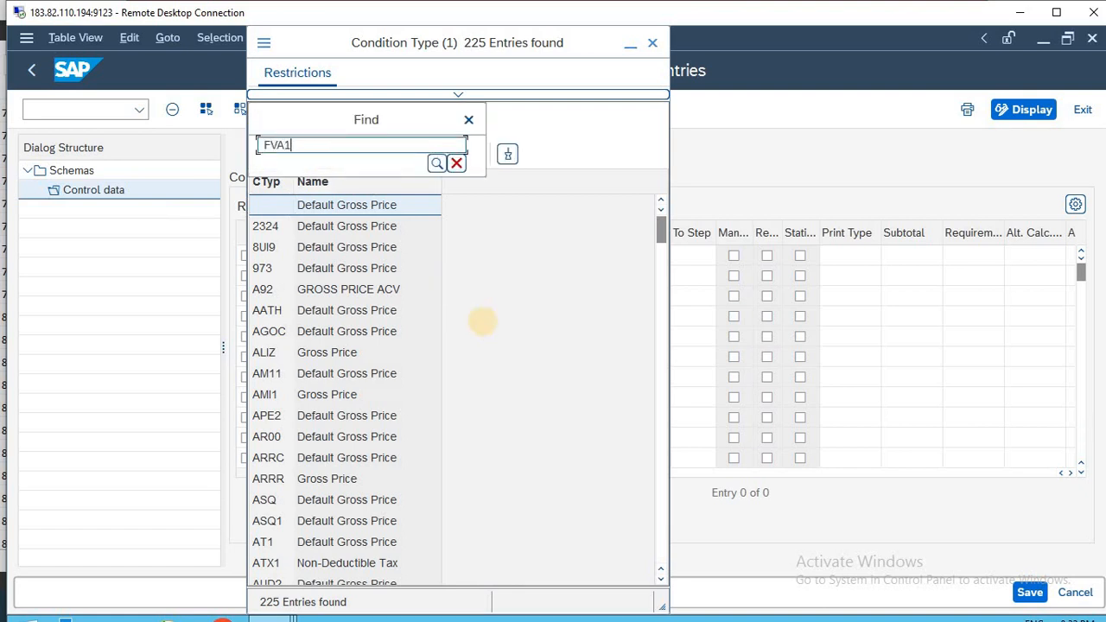
{"action": "key", "text": "Return"}
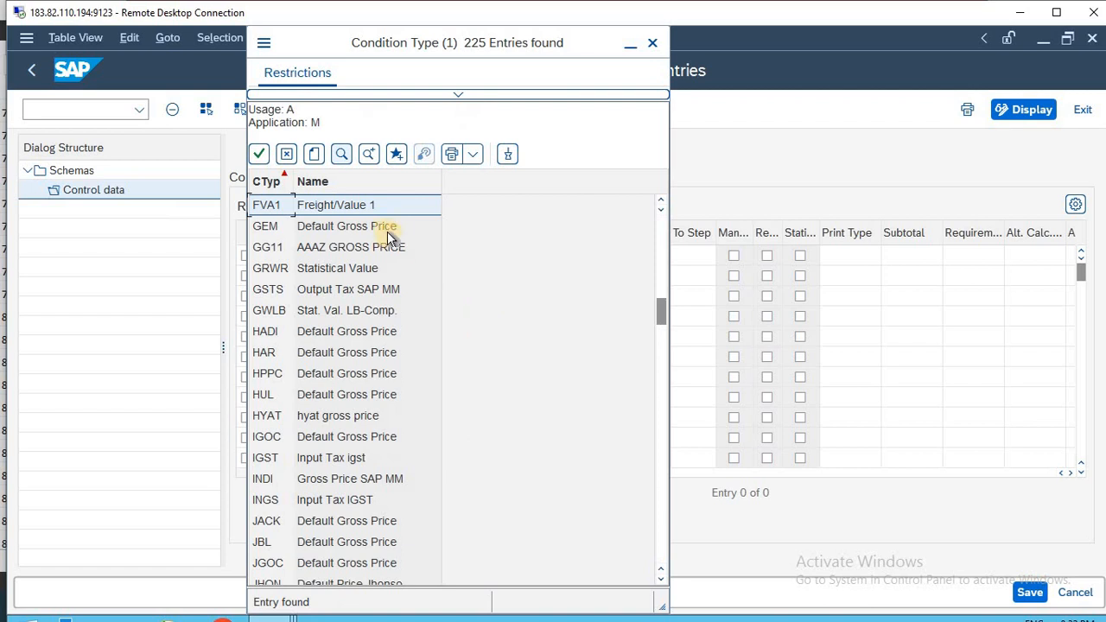
{"action": "left_click", "coordinate": [316, 204]}
{"action": "key", "text": "Return"}
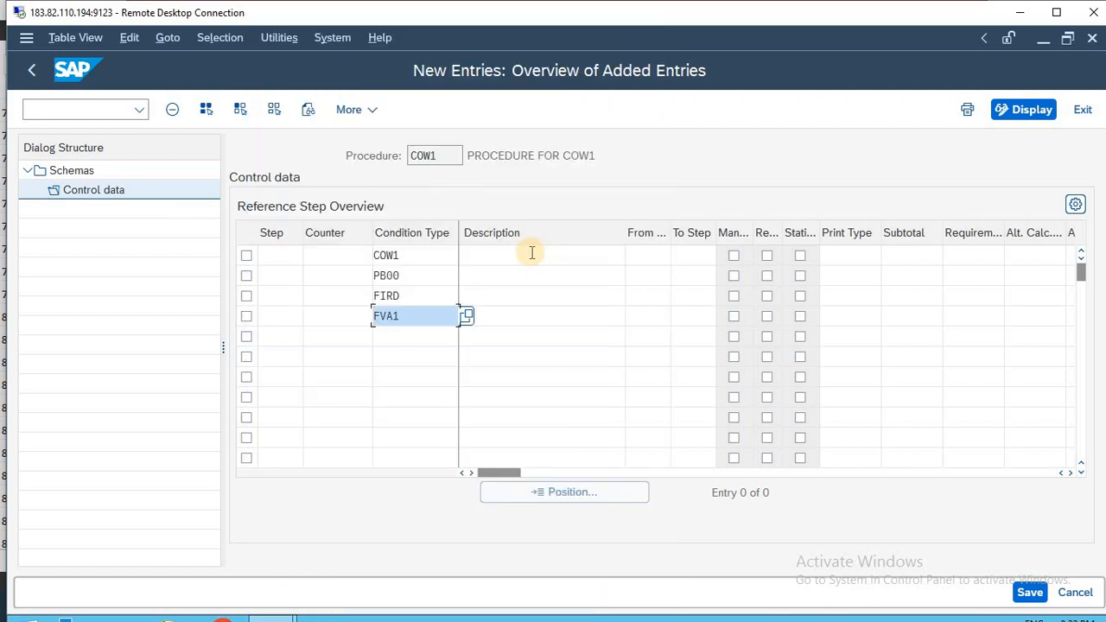
{"action": "left_click", "coordinate": [415, 337]}
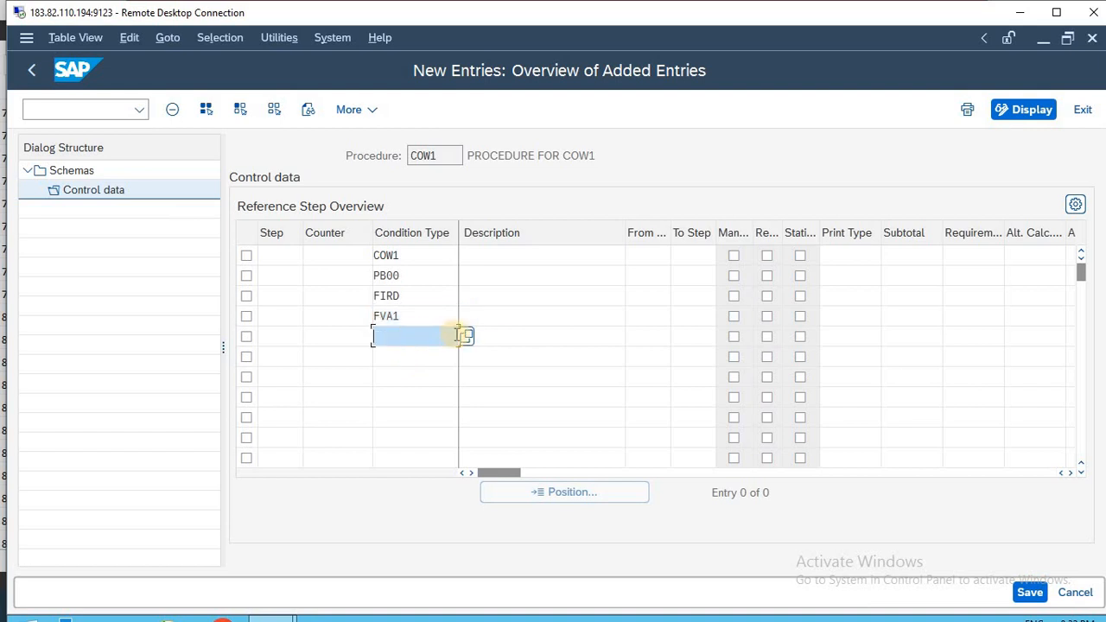
Open the condition type value list for the fifth row and look through its entries down to the codes beginning with PB.
{"action": "left_click", "coordinate": [465, 336]}
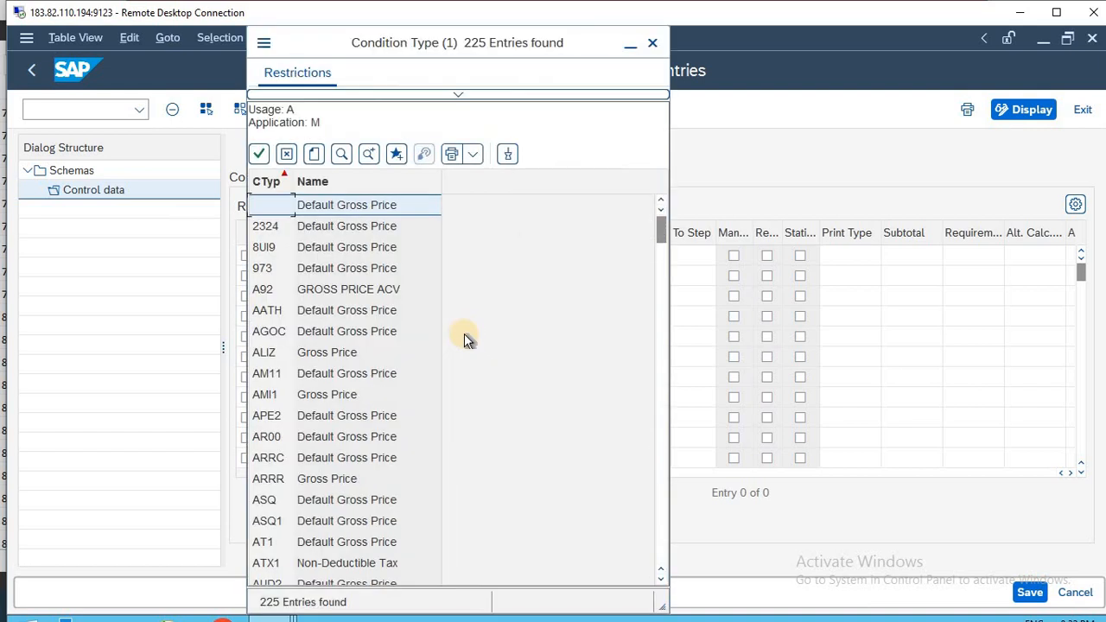
{"action": "key", "text": "Down"}
{"action": "key", "text": "Down"}
{"action": "key", "text": "Down"}
{"action": "key", "text": "Down"}
{"action": "key", "text": "Down"}
{"action": "key", "text": "Down"}
{"action": "key", "text": "Down"}
{"action": "key", "text": "Down"}
{"action": "key", "text": "Down"}
{"action": "key", "text": "Down"}
{"action": "key", "text": "Down"}
{"action": "key", "text": "Down"}
{"action": "key", "text": "Down"}
{"action": "key", "text": "Down"}
{"action": "key", "text": "Down"}
{"action": "key", "text": "Down"}
{"action": "key", "text": "Down"}
{"action": "key", "text": "Down"}
{"action": "key", "text": "Down"}
{"action": "key", "text": "Down"}
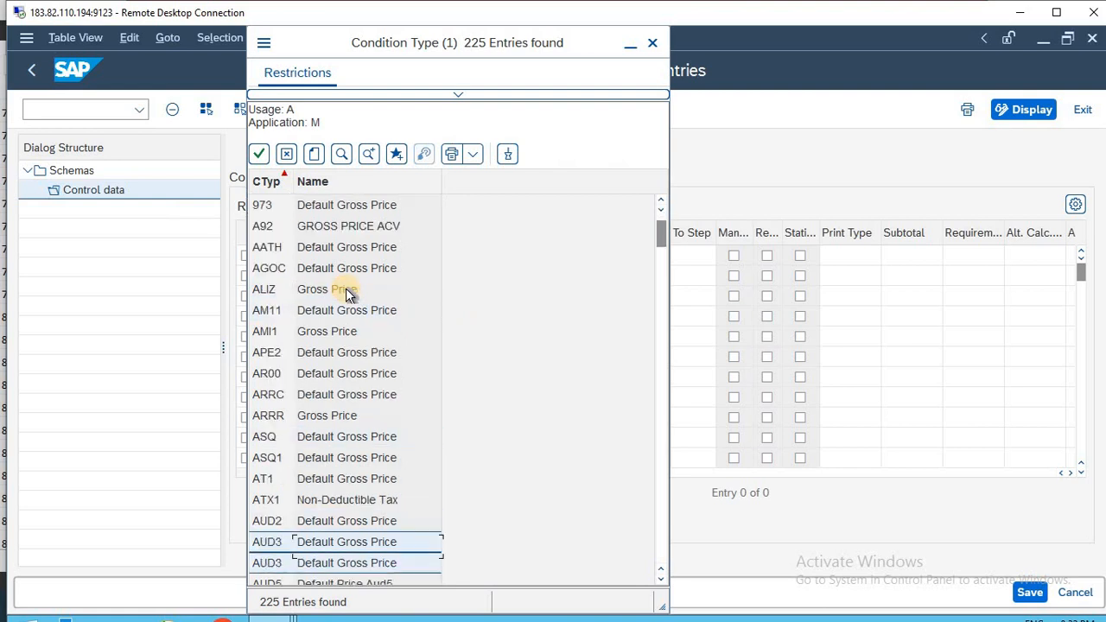
{"action": "key", "text": "Up"}
{"action": "key", "text": "Up"}
{"action": "key", "text": "Up"}
{"action": "key", "text": "Up"}
{"action": "key", "text": "Up"}
{"action": "key", "text": "Up"}
{"action": "key", "text": "Up"}
{"action": "key", "text": "Up"}
{"action": "key", "text": "Up"}
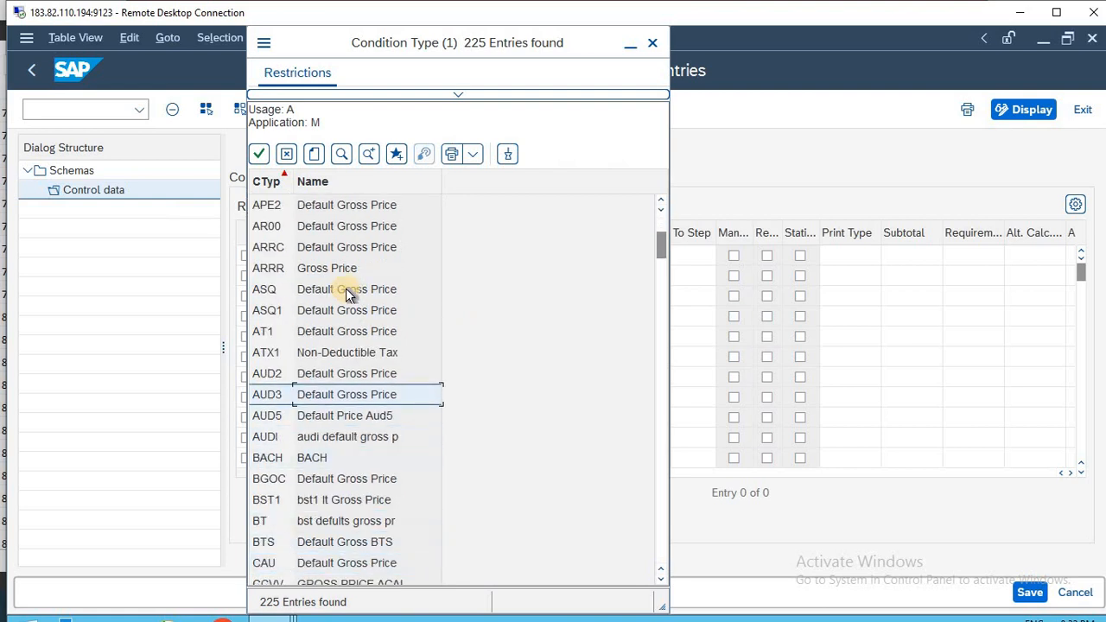
{"action": "key", "text": "Up"}
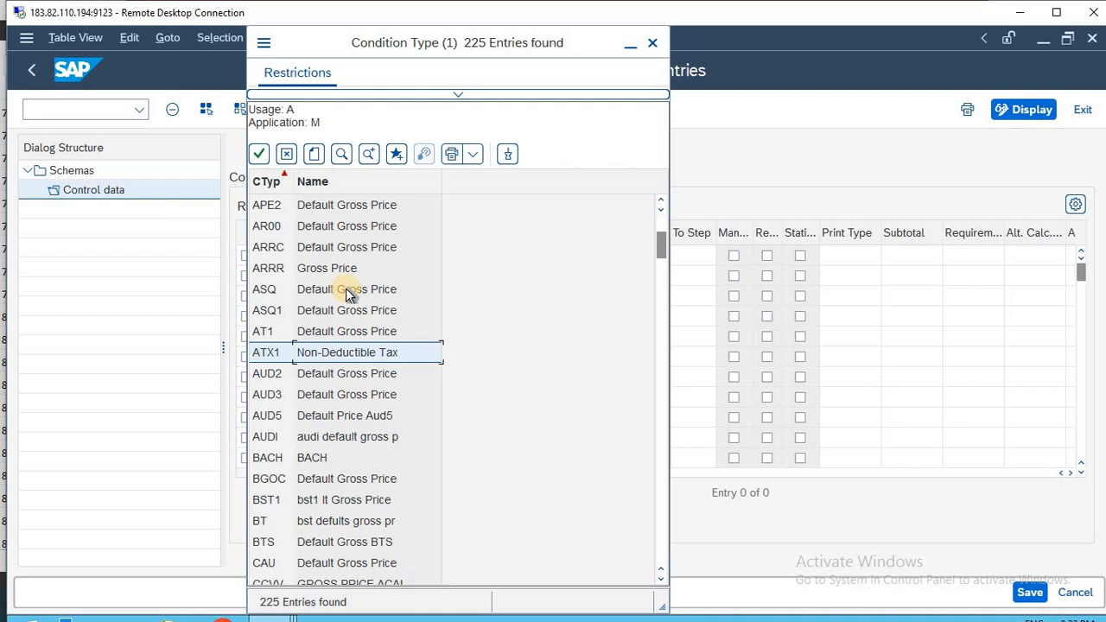
{"action": "key", "text": "Down"}
{"action": "key", "text": "Down"}
{"action": "key", "text": "Down"}
{"action": "key", "text": "Down"}
{"action": "key", "text": "Down"}
{"action": "key", "text": "Down"}
{"action": "key", "text": "Down"}
{"action": "key", "text": "Down"}
{"action": "key", "text": "Down"}
{"action": "key", "text": "Down"}
{"action": "key", "text": "Down"}
{"action": "key", "text": "Down"}
{"action": "key", "text": "Down"}
{"action": "key", "text": "Down"}
{"action": "key", "text": "Down"}
{"action": "key", "text": "Down"}
{"action": "key", "text": "Down"}
{"action": "key", "text": "Down"}
{"action": "key", "text": "Down"}
{"action": "key", "text": "Down"}
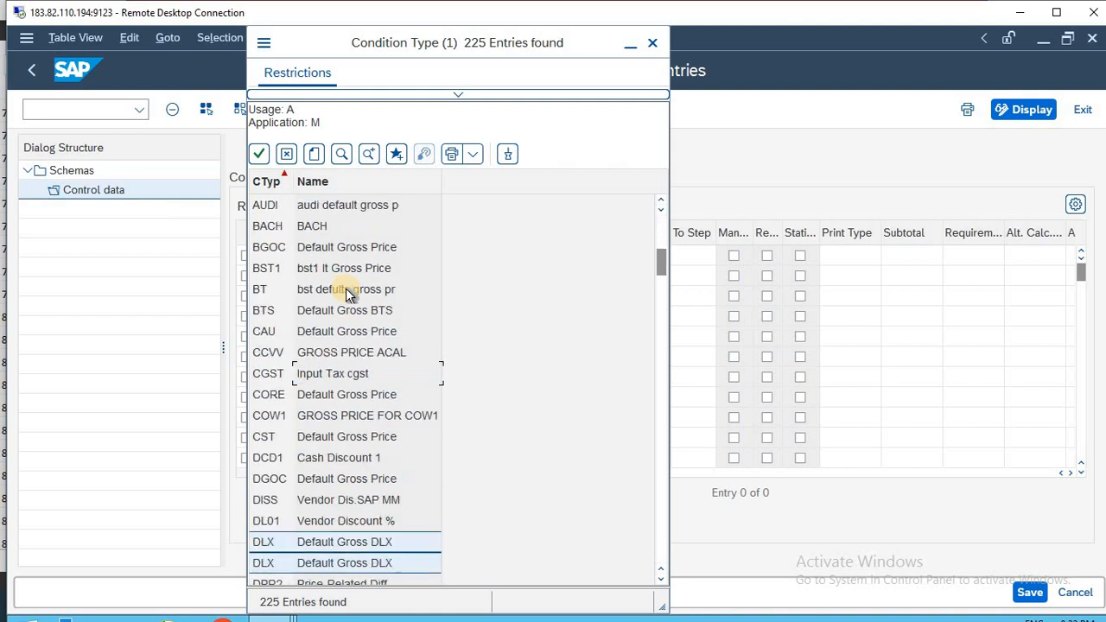
{"action": "key", "text": "Up"}
{"action": "key", "text": "Up"}
{"action": "key", "text": "Up"}
{"action": "key", "text": "Up"}
{"action": "key", "text": "Up"}
{"action": "key", "text": "Up"}
{"action": "key", "text": "Up"}
{"action": "key", "text": "Up"}
{"action": "key", "text": "Up"}
{"action": "key", "text": "Up"}
{"action": "key", "text": "Up"}
{"action": "key", "text": "Up"}
{"action": "key", "text": "Up"}
{"action": "key", "text": "Up"}
{"action": "key", "text": "Up"}
{"action": "key", "text": "Down"}
{"action": "key", "text": "Down"}
{"action": "key", "text": "Down"}
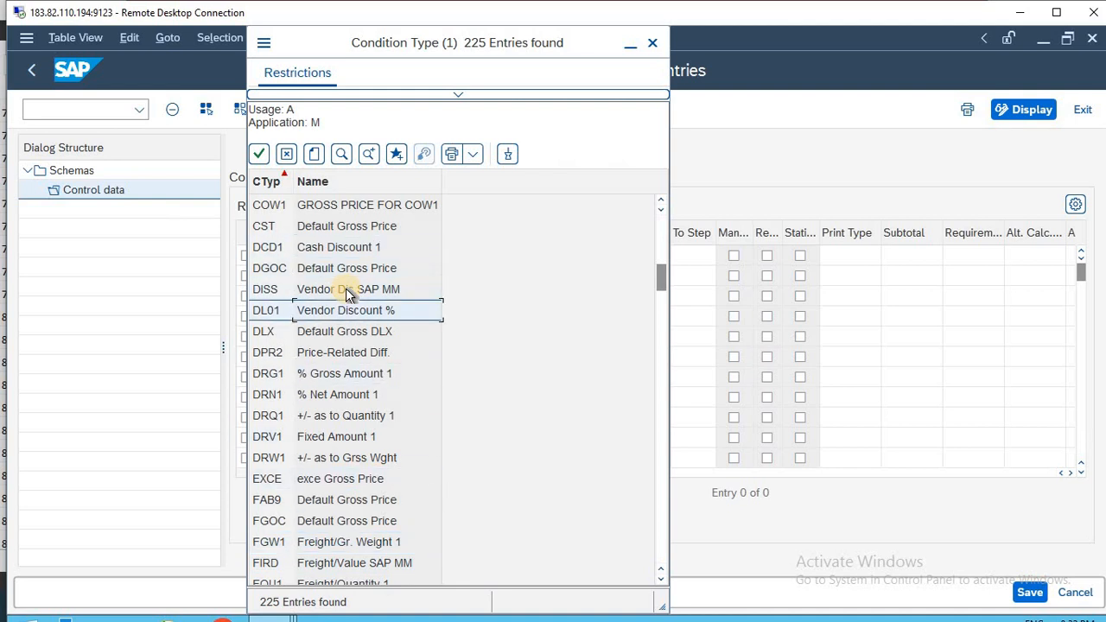
{"action": "key", "text": "Down"}
{"action": "key", "text": "Down"}
{"action": "key", "text": "Down"}
{"action": "key", "text": "Down"}
{"action": "key", "text": "Down"}
{"action": "key", "text": "Down"}
{"action": "key", "text": "Down"}
{"action": "key", "text": "Down"}
{"action": "key", "text": "Down"}
{"action": "key", "text": "Down"}
{"action": "key", "text": "Down"}
{"action": "key", "text": "Down"}
{"action": "key", "text": "Down"}
{"action": "key", "text": "Down"}
{"action": "key", "text": "Down"}
{"action": "key", "text": "Down"}
{"action": "key", "text": "Down"}
{"action": "key", "text": "Down"}
{"action": "key", "text": "Down"}
{"action": "key", "text": "Down"}
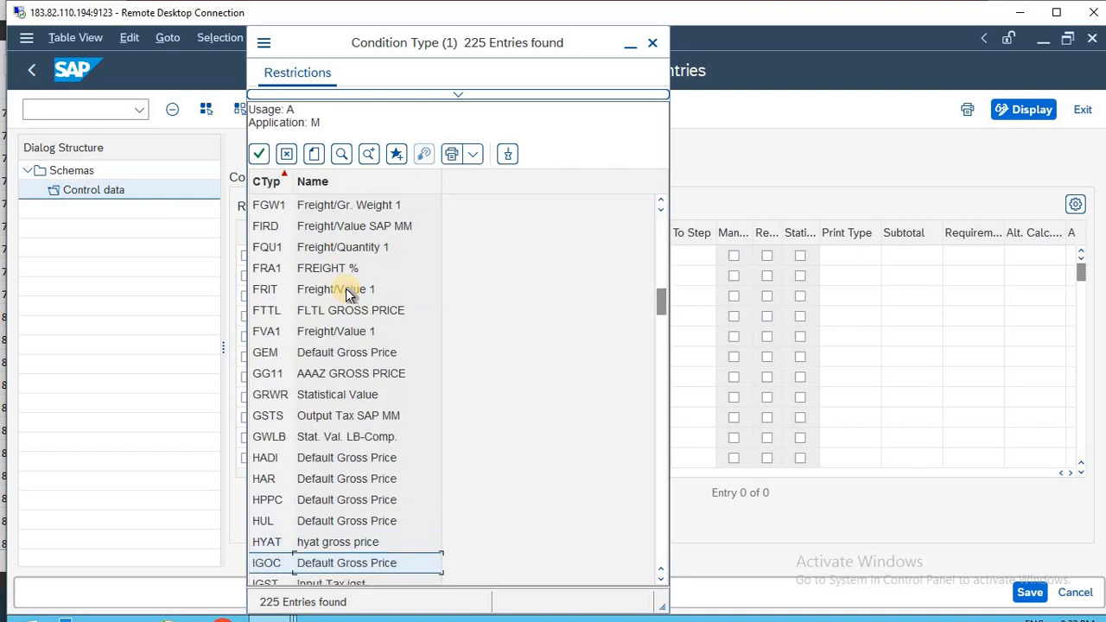
{"action": "key", "text": "Down"}
{"action": "key", "text": "Down"}
{"action": "key", "text": "Down"}
{"action": "key", "text": "Down"}
{"action": "key", "text": "Down"}
{"action": "key", "text": "Down"}
{"action": "key", "text": "Down"}
{"action": "key", "text": "Down"}
{"action": "key", "text": "Down"}
{"action": "key", "text": "Down"}
{"action": "key", "text": "Down"}
{"action": "key", "text": "Down"}
{"action": "key", "text": "Down"}
{"action": "key", "text": "Down"}
{"action": "key", "text": "Down"}
{"action": "key", "text": "Down"}
{"action": "key", "text": "Down"}
{"action": "key", "text": "Down"}
{"action": "key", "text": "Down"}
{"action": "key", "text": "Down"}
{"action": "key", "text": "Down"}
{"action": "key", "text": "Down"}
{"action": "key", "text": "Down"}
{"action": "key", "text": "Down"}
{"action": "key", "text": "Down"}
{"action": "key", "text": "Down"}
{"action": "key", "text": "Down"}
{"action": "key", "text": "Down"}
{"action": "key", "text": "Down"}
{"action": "key", "text": "Down"}
{"action": "key", "text": "Down"}
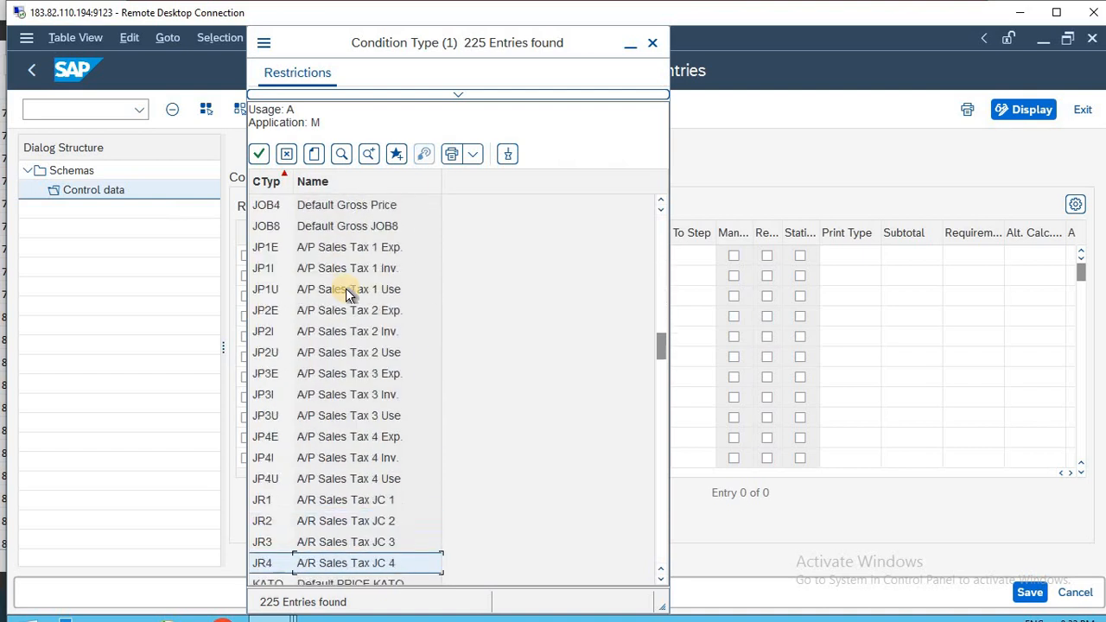
{"action": "key", "text": "Down"}
{"action": "key", "text": "Down"}
{"action": "key", "text": "Down"}
{"action": "key", "text": "Down"}
{"action": "key", "text": "Down"}
{"action": "key", "text": "Down"}
{"action": "key", "text": "Down"}
{"action": "key", "text": "Down"}
{"action": "key", "text": "Down"}
{"action": "key", "text": "Down"}
{"action": "key", "text": "Down"}
{"action": "key", "text": "Down"}
{"action": "key", "text": "Down"}
{"action": "key", "text": "Down"}
{"action": "key", "text": "Down"}
{"action": "key", "text": "Down"}
{"action": "key", "text": "Down"}
{"action": "key", "text": "Down"}
{"action": "key", "text": "Down"}
{"action": "key", "text": "Down"}
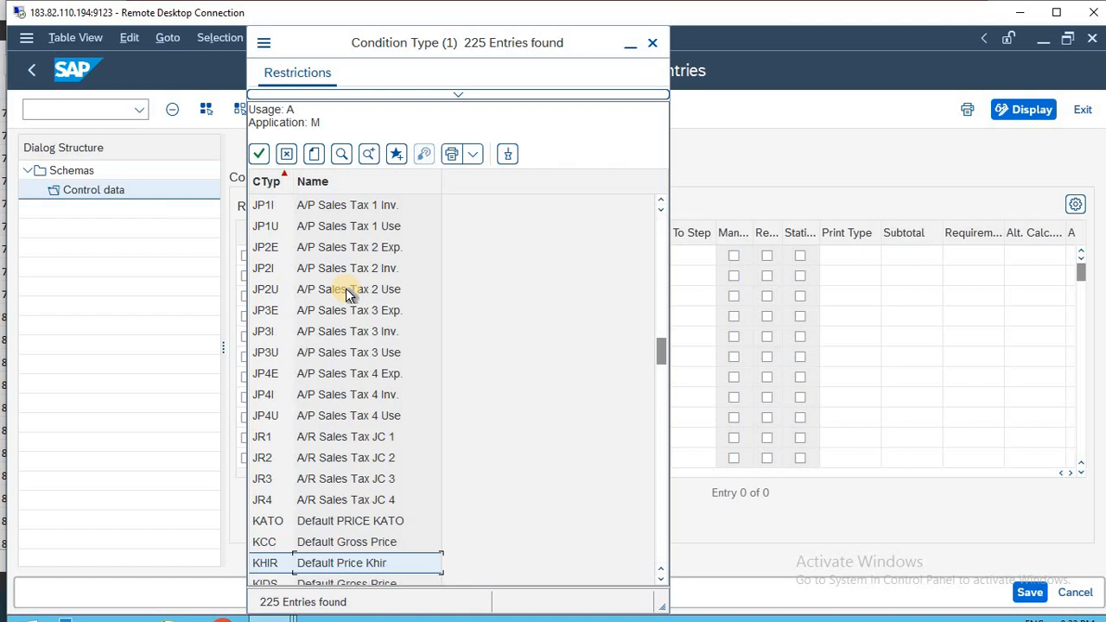
{"action": "key", "text": "Down"}
{"action": "key", "text": "Down"}
{"action": "key", "text": "Down"}
{"action": "key", "text": "Down"}
{"action": "key", "text": "Down"}
{"action": "key", "text": "Down"}
{"action": "key", "text": "Down"}
{"action": "key", "text": "Down"}
{"action": "key", "text": "Down"}
{"action": "key", "text": "Down"}
{"action": "key", "text": "Down"}
{"action": "key", "text": "Down"}
{"action": "key", "text": "Down"}
{"action": "key", "text": "Down"}
{"action": "key", "text": "Down"}
{"action": "key", "text": "Down"}
{"action": "key", "text": "Down"}
{"action": "key", "text": "Down"}
{"action": "key", "text": "Down"}
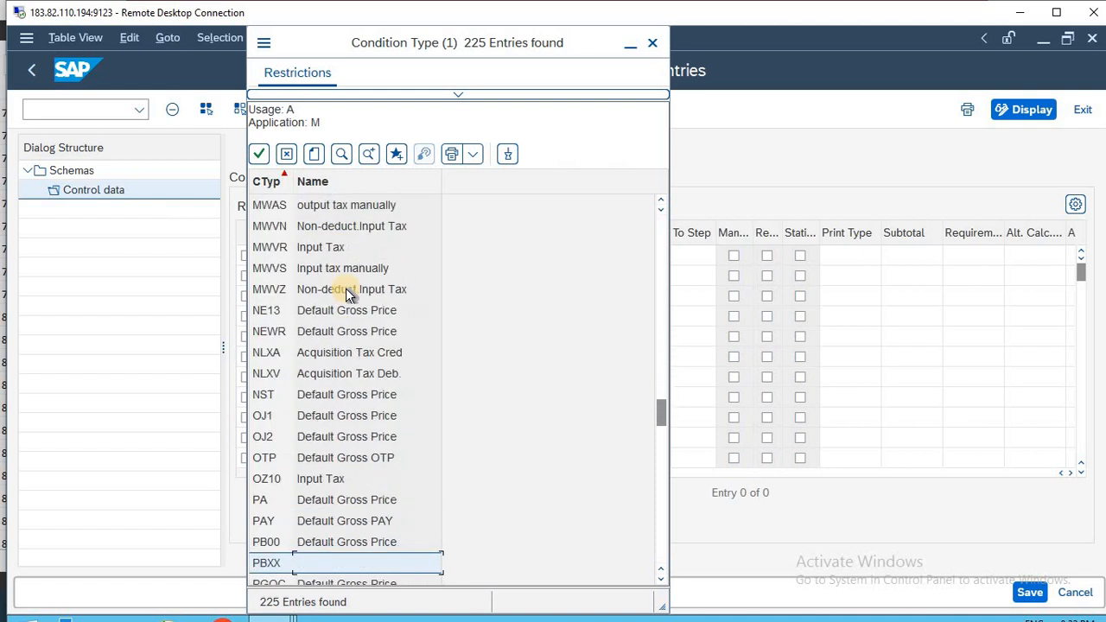
Look through the remaining condition types down to the codes beginning with RE, and close the value list without choosing one.
{"action": "key", "text": "Down"}
{"action": "key", "text": "Down"}
{"action": "key", "text": "Down"}
{"action": "key", "text": "Down"}
{"action": "key", "text": "Down"}
{"action": "key", "text": "Down"}
{"action": "key", "text": "Down"}
{"action": "key", "text": "Down"}
{"action": "key", "text": "Down"}
{"action": "key", "text": "Down"}
{"action": "key", "text": "Down"}
{"action": "key", "text": "Down"}
{"action": "key", "text": "Down"}
{"action": "key", "text": "Down"}
{"action": "key", "text": "Down"}
{"action": "key", "text": "Down"}
{"action": "key", "text": "Down"}
{"action": "key", "text": "Down"}
{"action": "key", "text": "Down"}
{"action": "key", "text": "Down"}
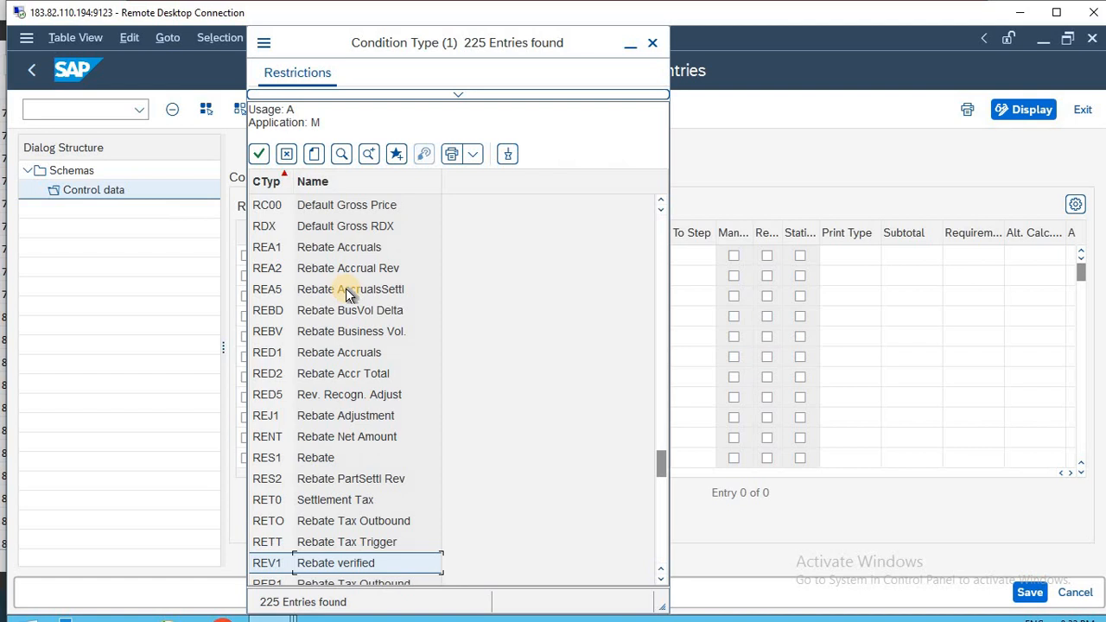
{"action": "left_click", "coordinate": [653, 43]}
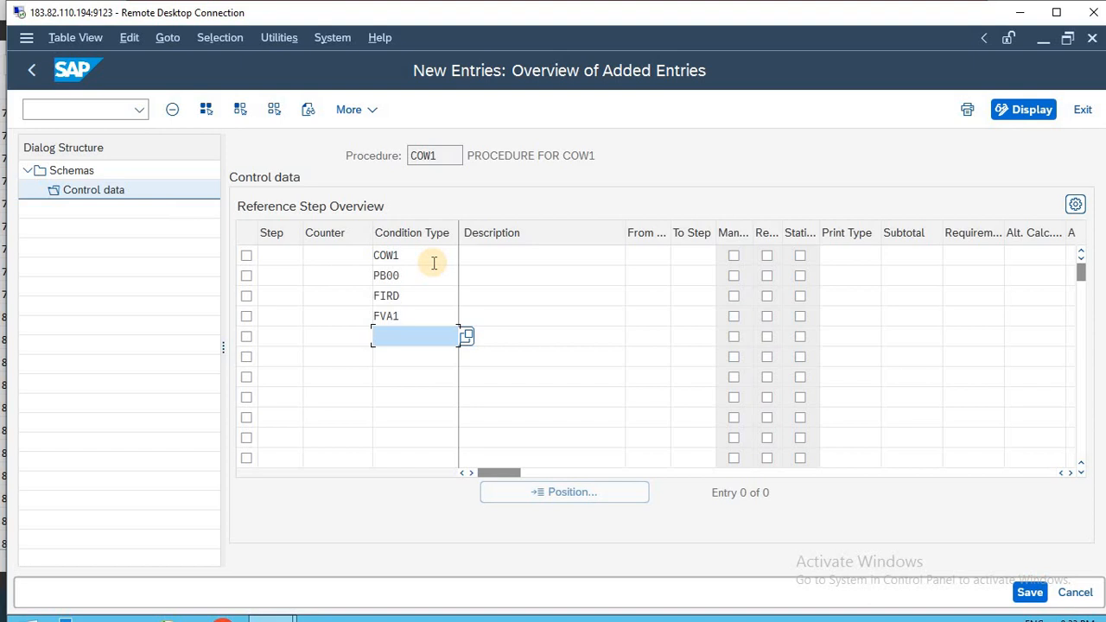
Check the step numbers in the Excel guide, and enter step 1 for both the COW1 and PB00 rows in SAP.
{"action": "left_click", "coordinate": [270, 256]}
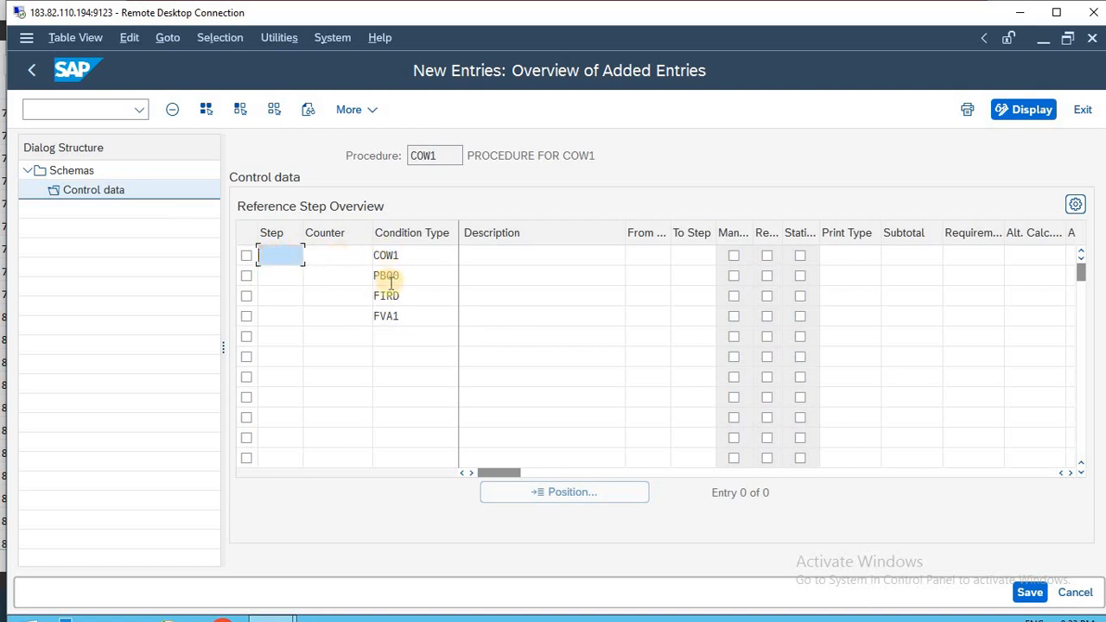
{"action": "left_click_drag", "start_coordinate": [410, 255], "coordinate": [334, 254]}
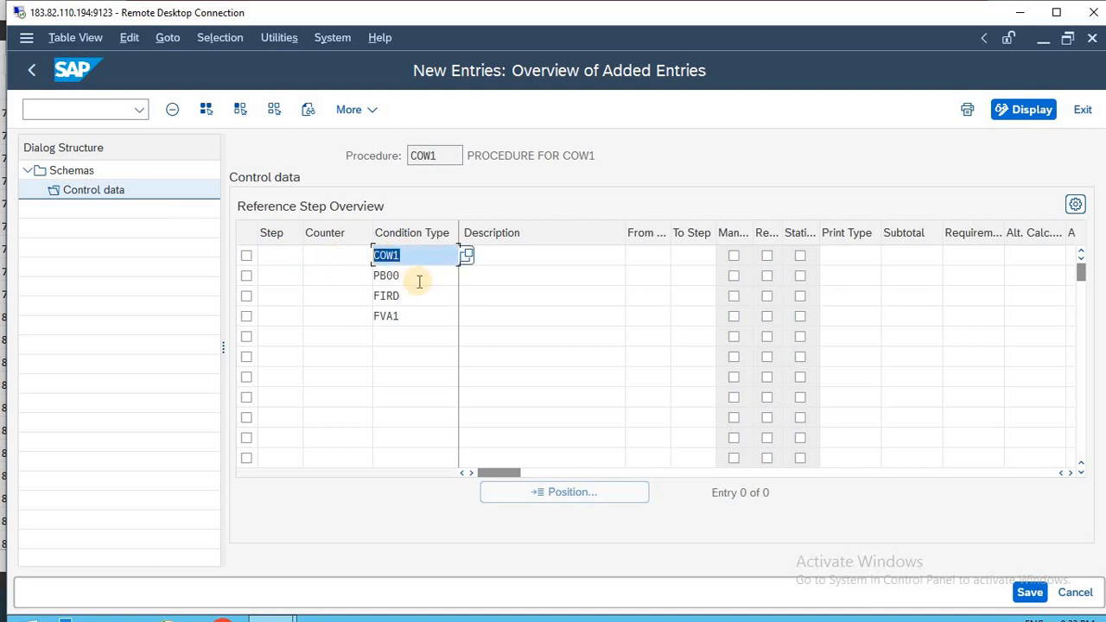
{"action": "key", "text": "alt+Tab"}
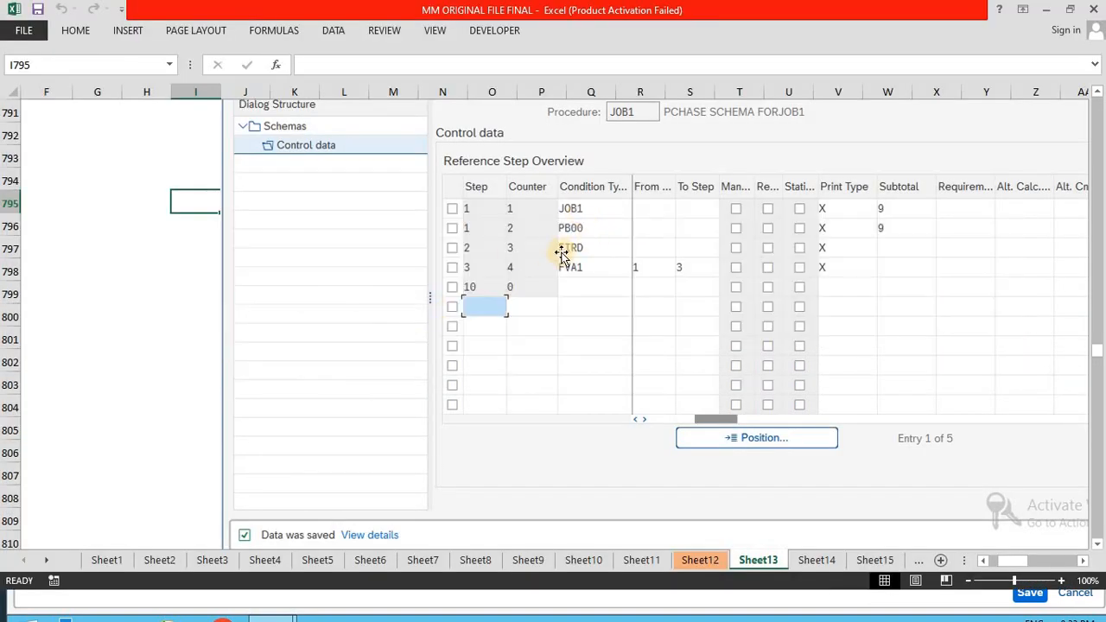
{"action": "key", "text": "alt+Tab"}
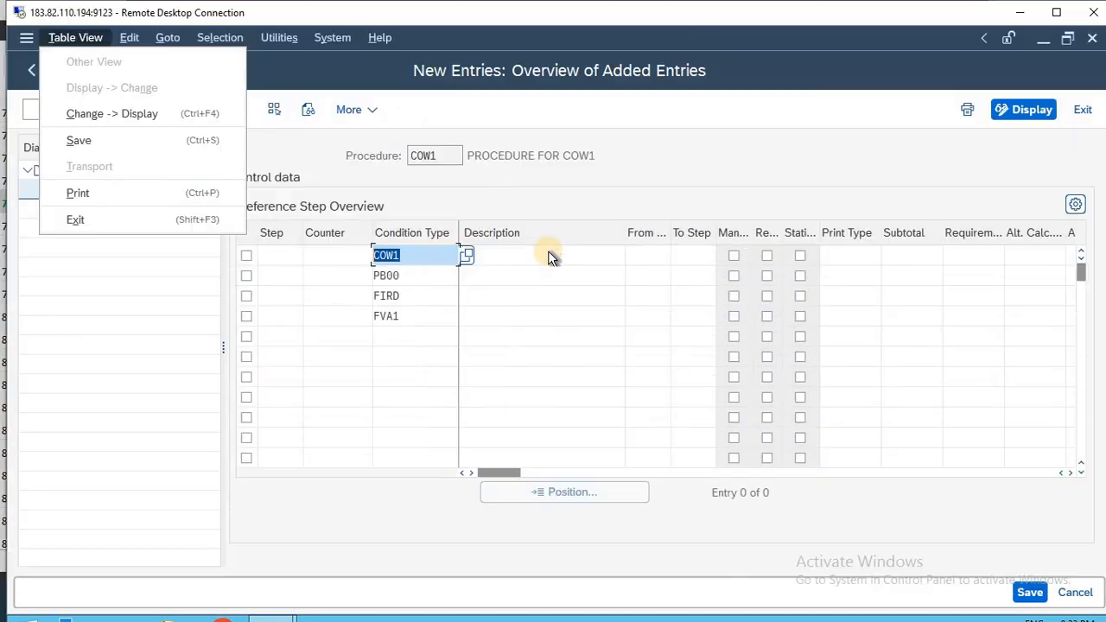
{"action": "left_click", "coordinate": [409, 256]}
{"action": "left_click", "coordinate": [283, 257]}
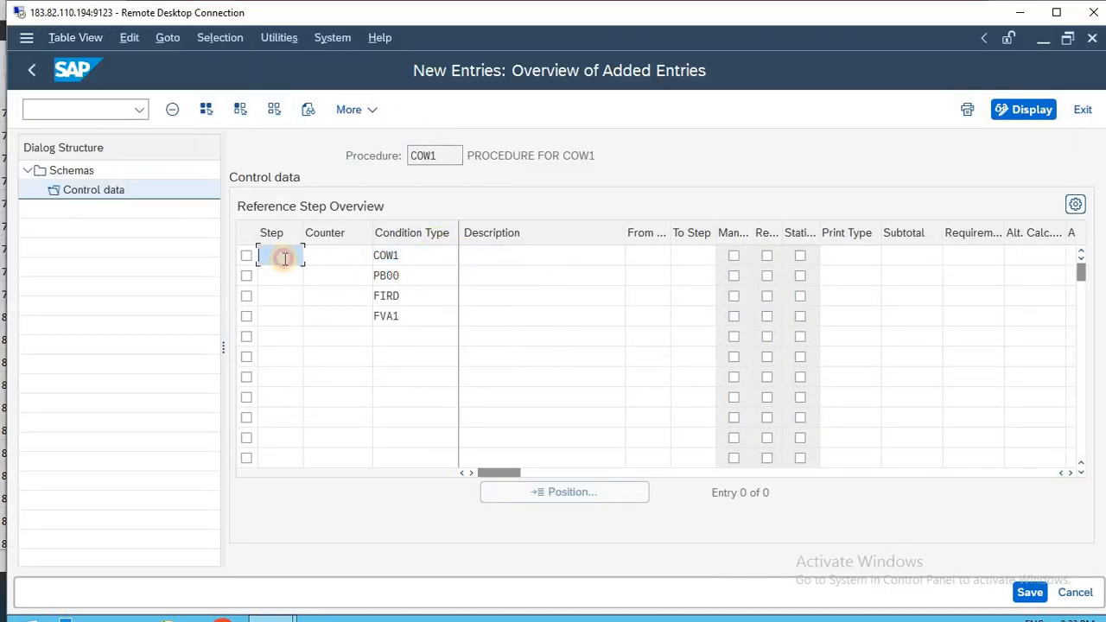
{"action": "type", "text": "1"}
{"action": "key", "text": "Down"}
{"action": "type", "text": "1"}
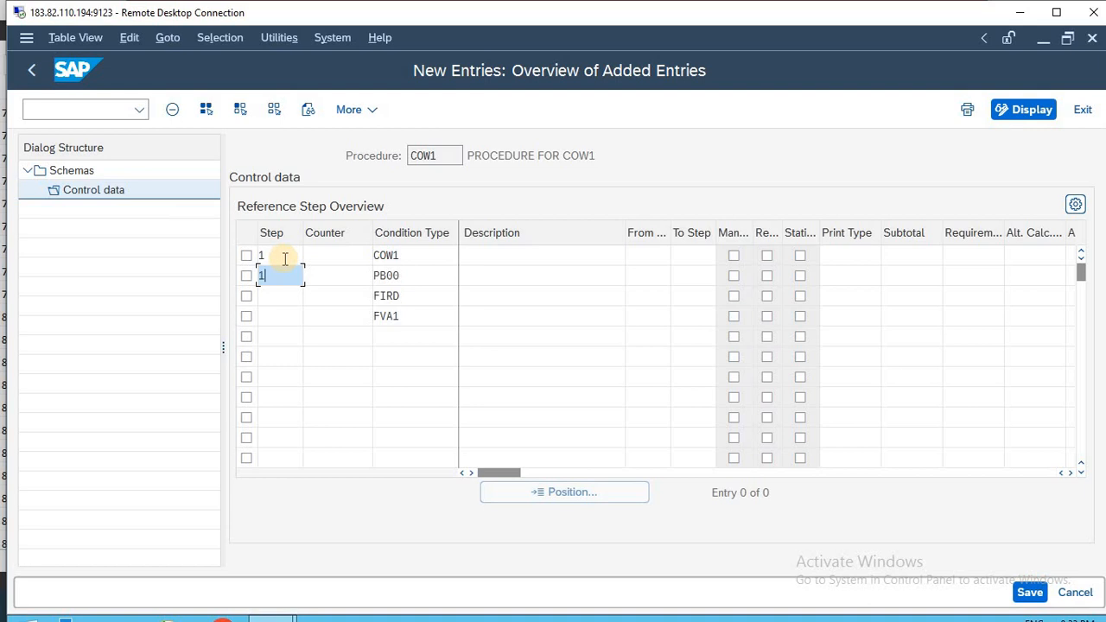
{"action": "key", "text": "Down"}
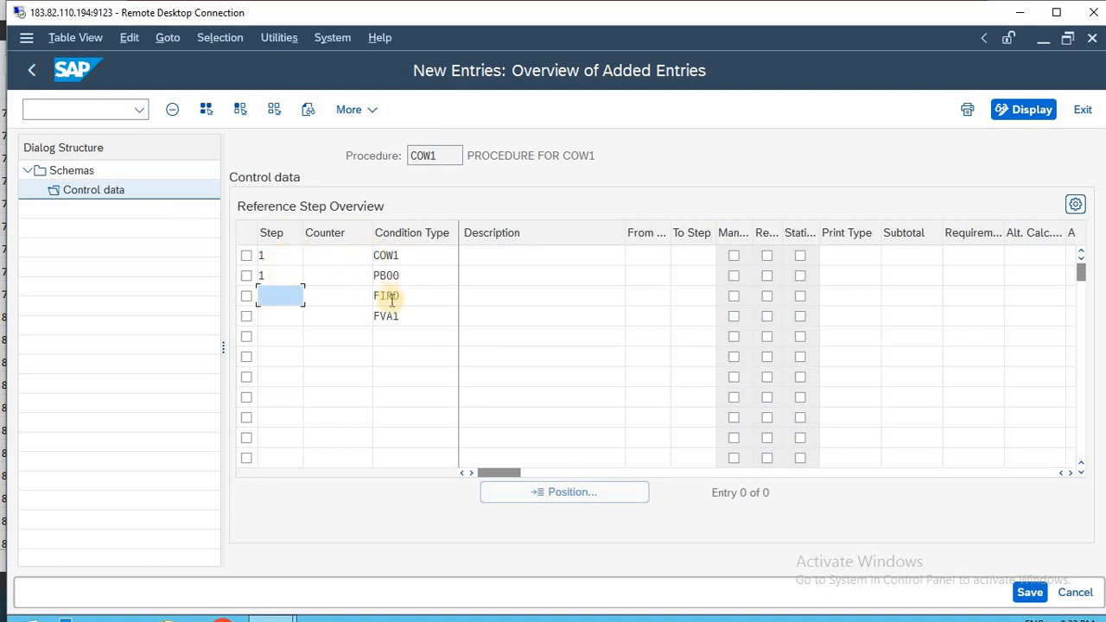
Check the Excel guide again, and enter step 2 for the FIRD row and step 3 for the FVA1 row in SAP.
{"action": "key", "text": "alt+Tab"}
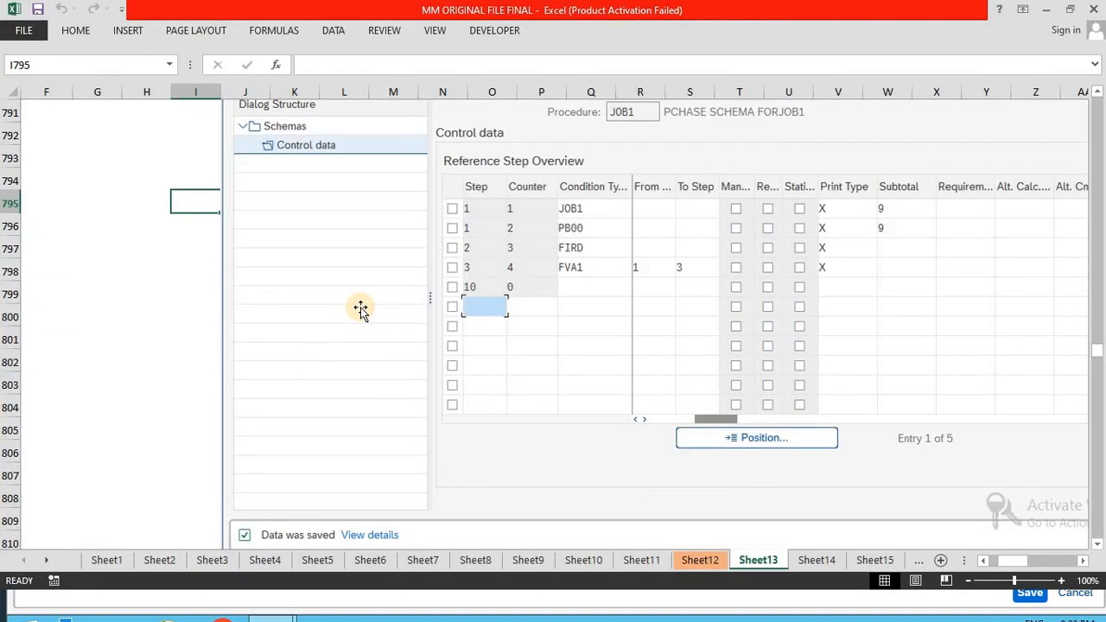
{"action": "key", "text": "alt+Tab"}
{"action": "left_click", "coordinate": [400, 305]}
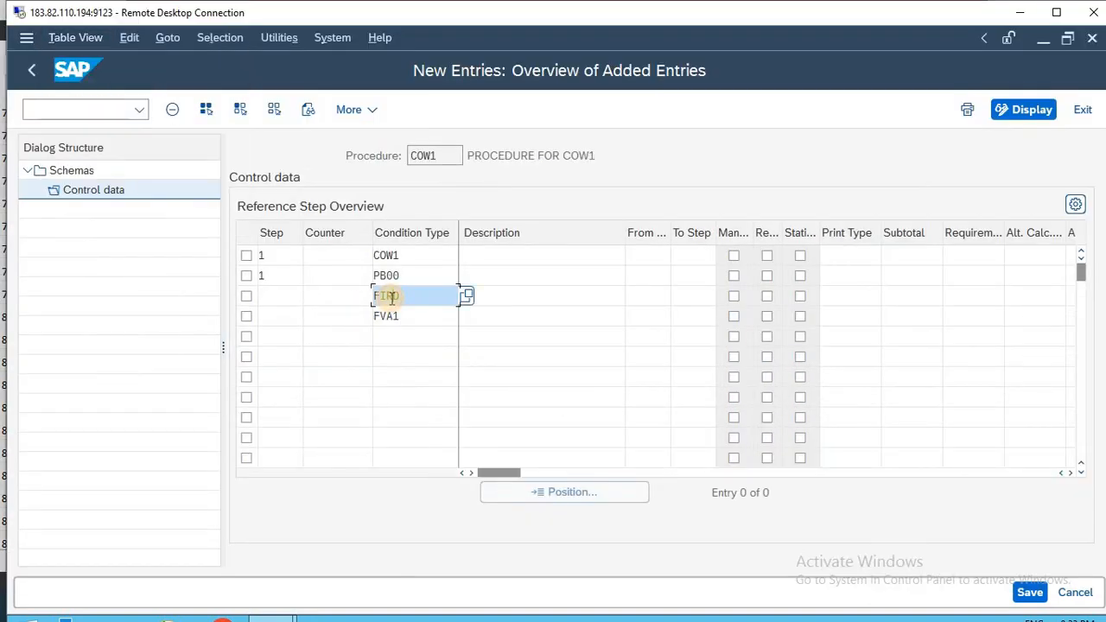
{"action": "left_click", "coordinate": [281, 299]}
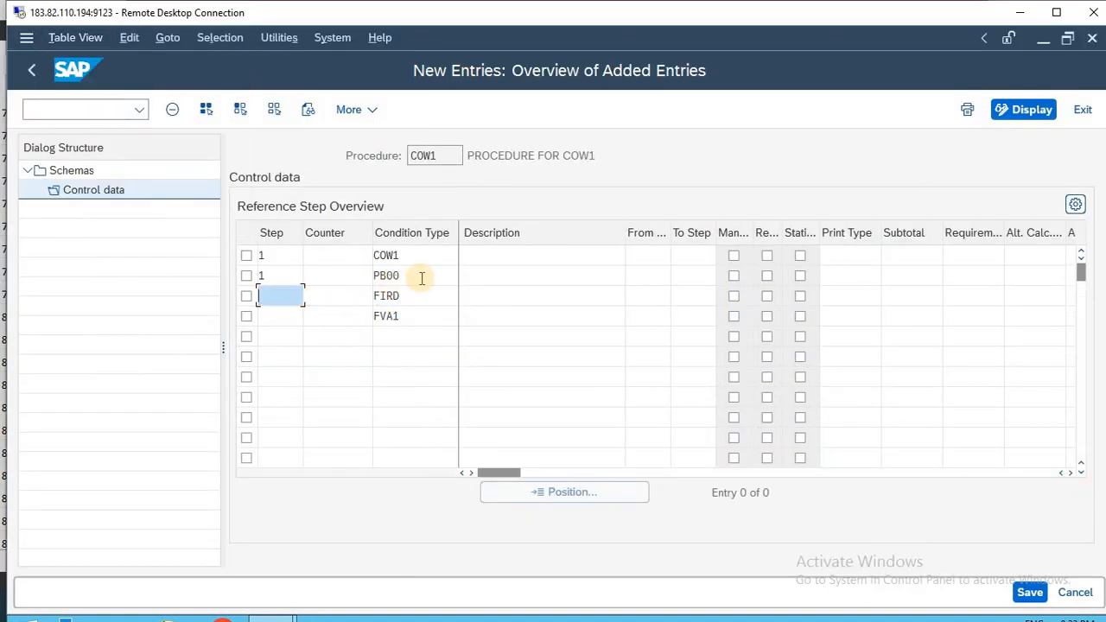
{"action": "double_click", "coordinate": [420, 275]}
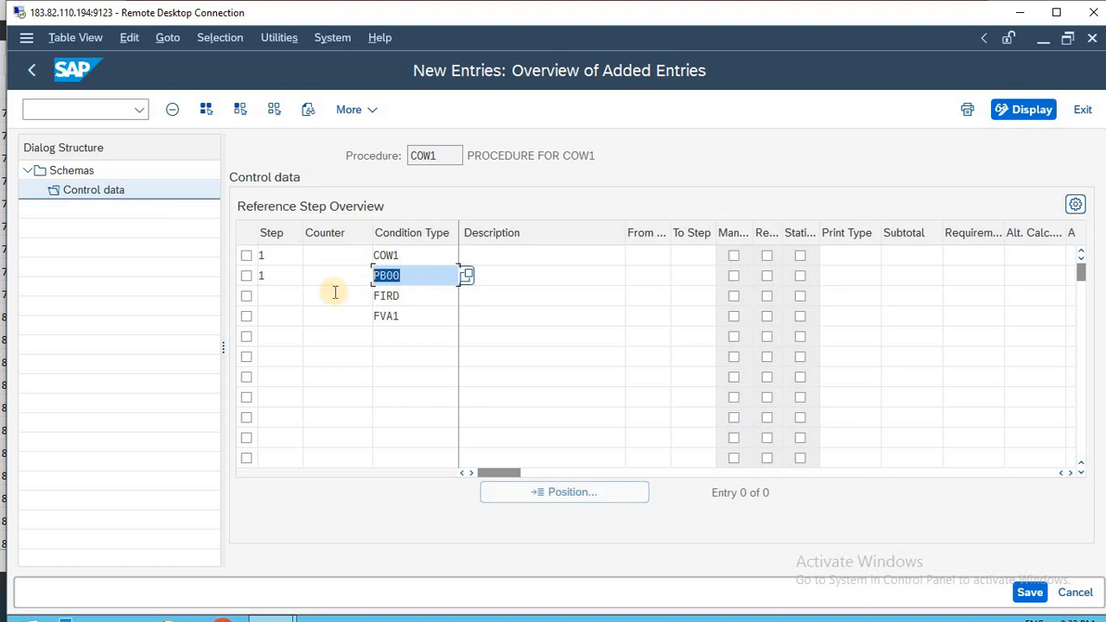
{"action": "left_click", "coordinate": [287, 301]}
{"action": "type", "text": "2"}
{"action": "key", "text": "Down"}
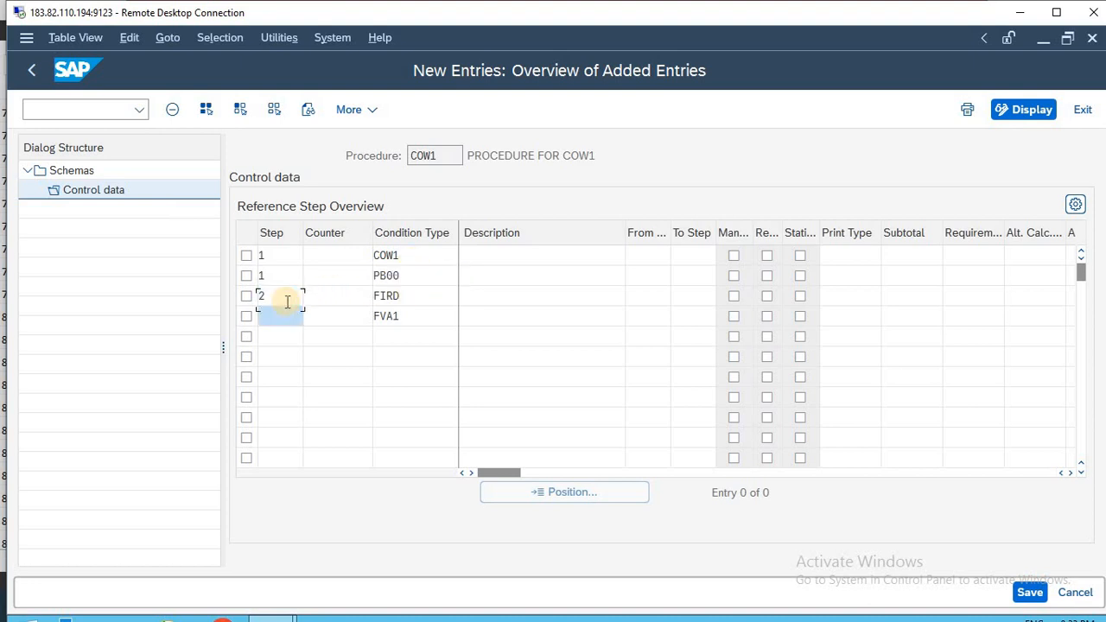
{"action": "type", "text": "3"}
{"action": "key", "text": "Down"}
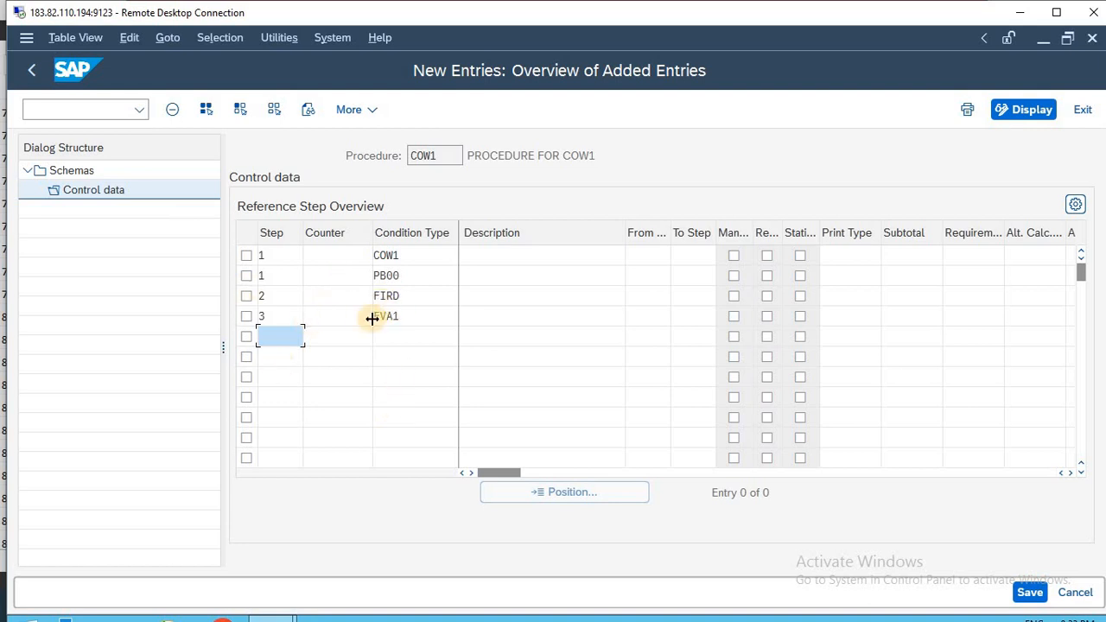
{"action": "left_click_drag", "start_coordinate": [372, 319], "coordinate": [372, 319]}
{"action": "type", "text": "10"}
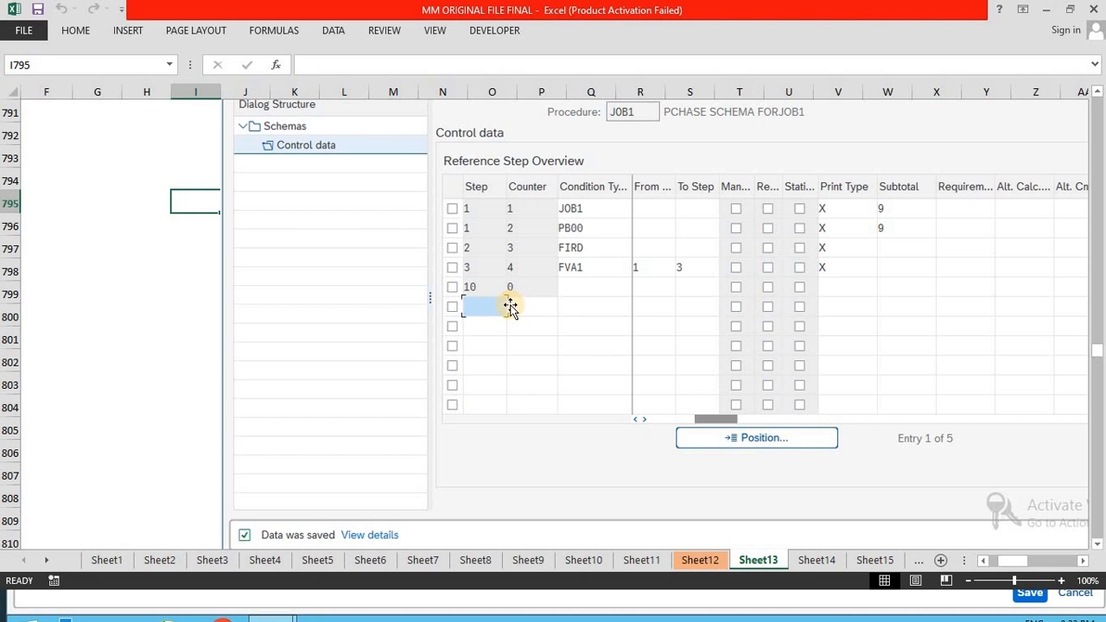
{"action": "key", "text": "alt+Tab"}
{"action": "left_click", "coordinate": [401, 337]}
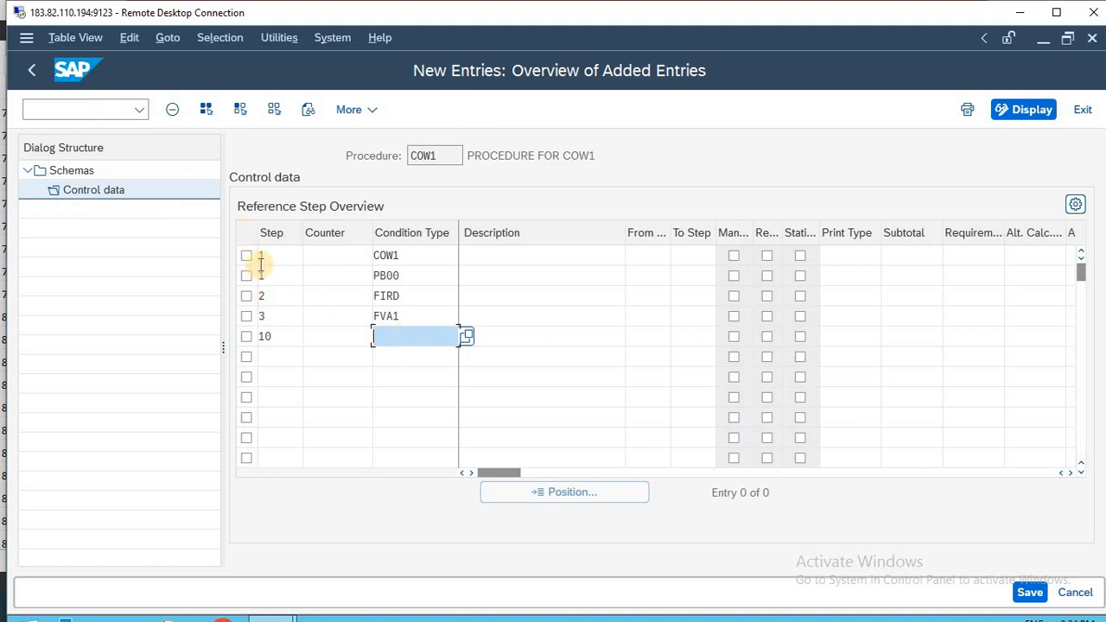
{"action": "left_click", "coordinate": [286, 337]}
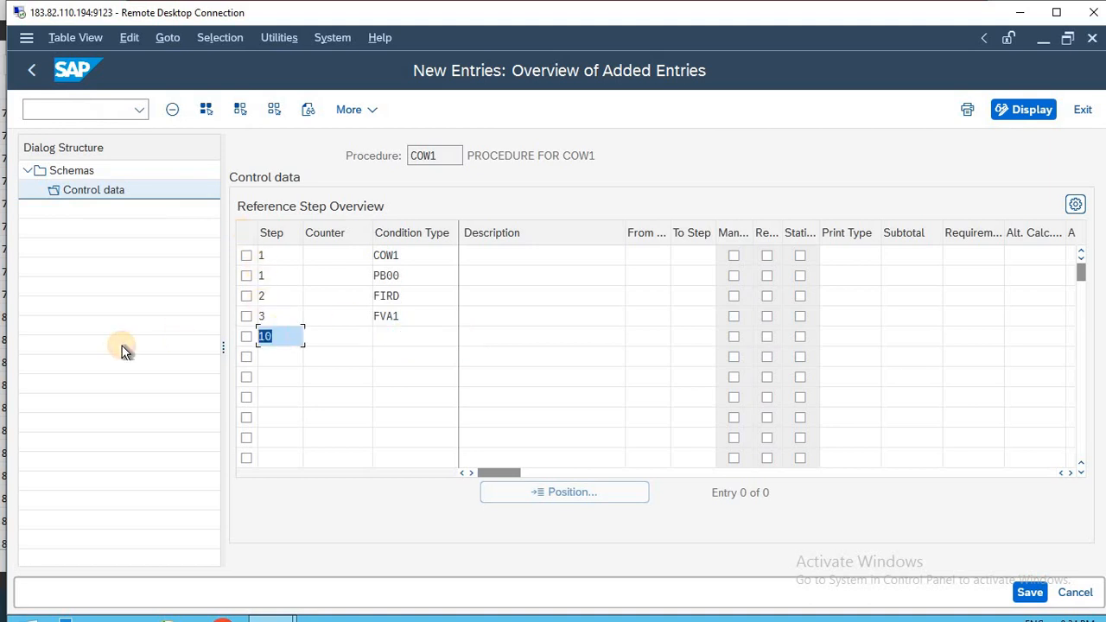
{"action": "key", "text": "Delete"}
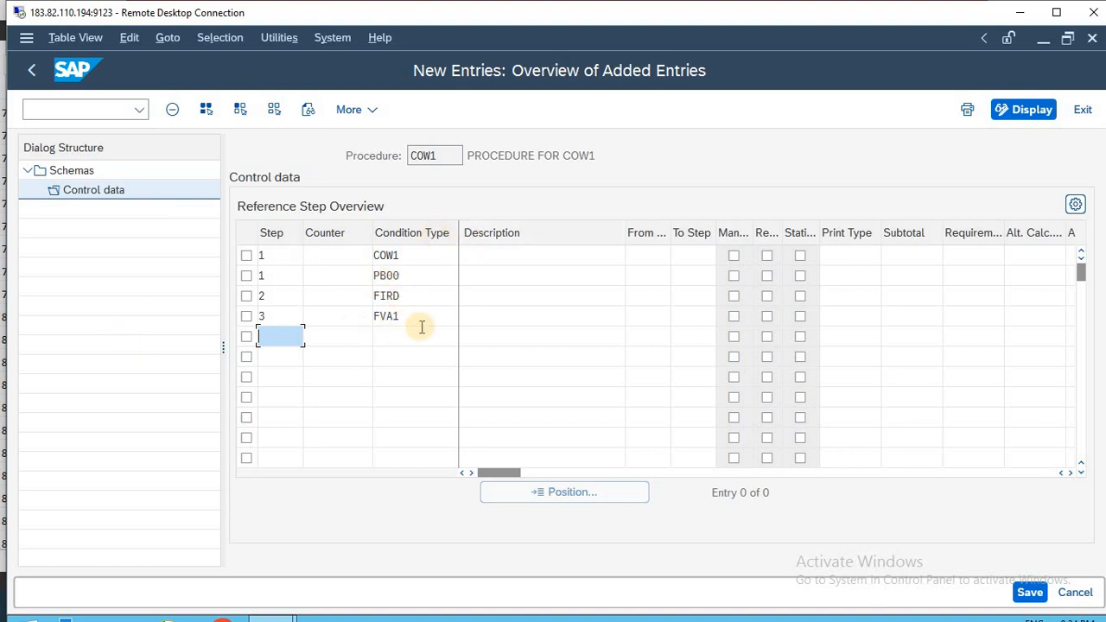
{"action": "type", "text": "15"}
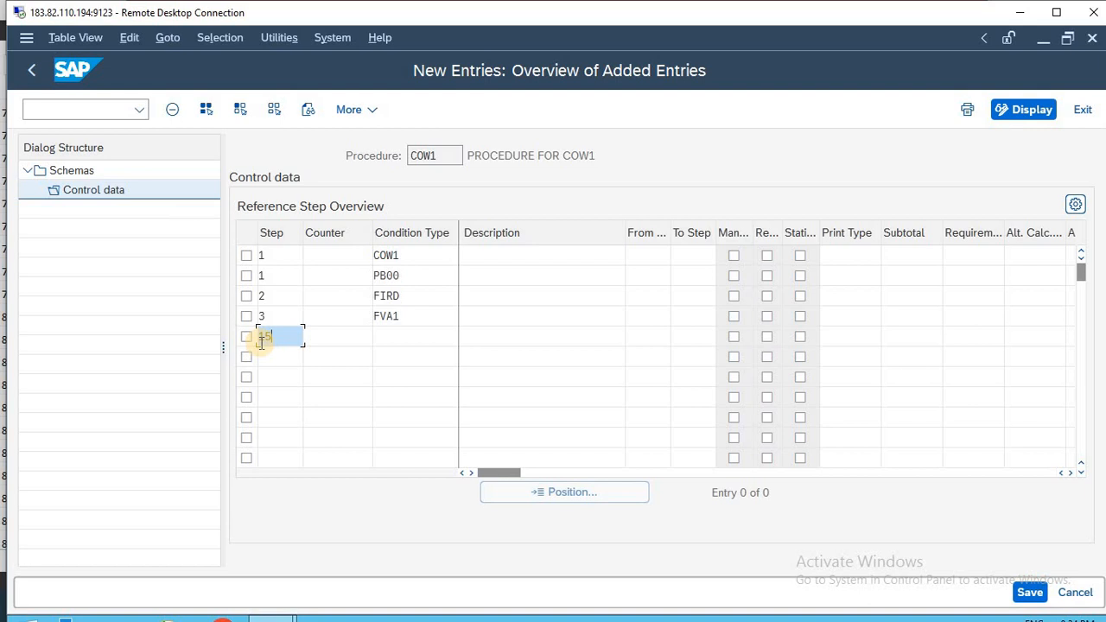
{"action": "key", "text": "BackSpace"}
{"action": "key", "text": "BackSpace"}
{"action": "left_click", "coordinate": [398, 337]}
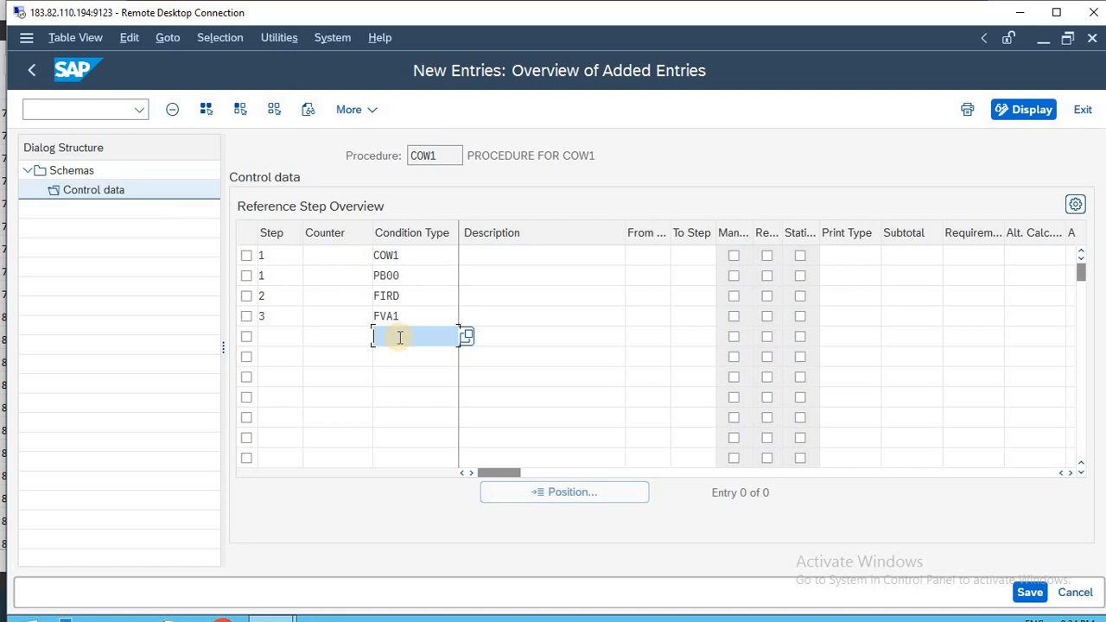
Check the Excel guide's counters, and number the COW1, PB00, FIRD and FVA1 rows 1, 2, 3 and 4 in the Counter column.
{"action": "left_click", "coordinate": [326, 256]}
{"action": "key", "text": "alt+Tab"}
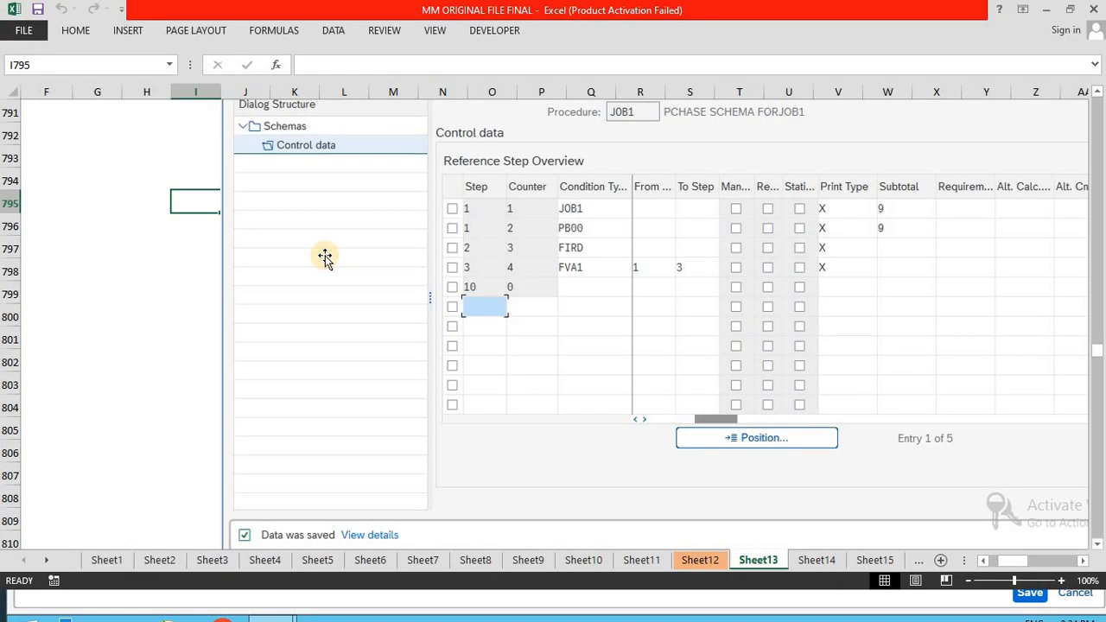
{"action": "key", "text": "alt+Tab"}
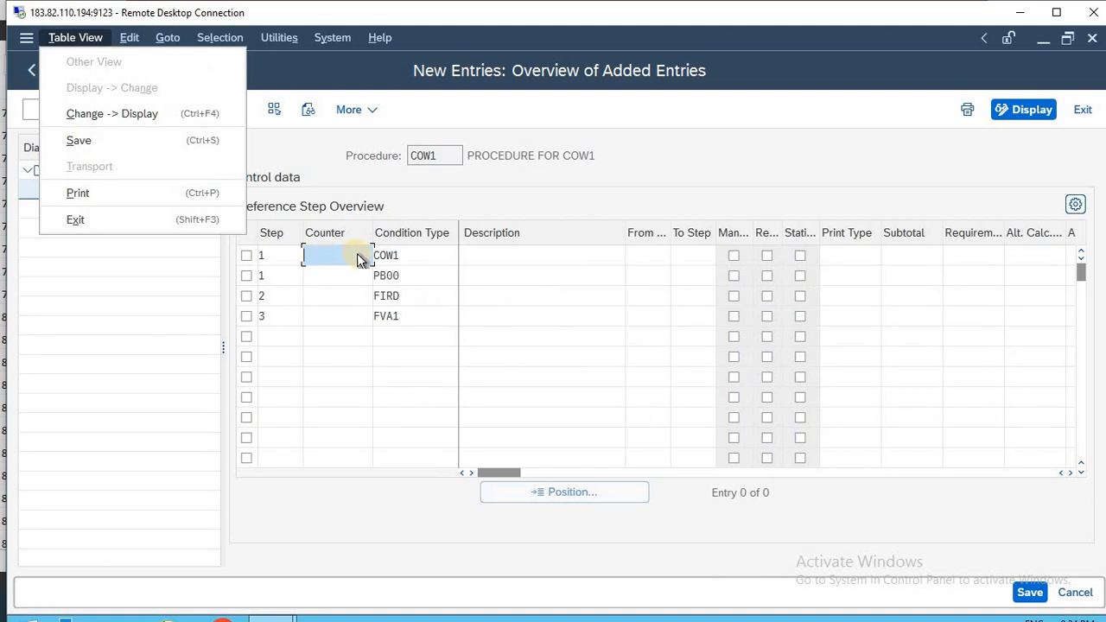
{"action": "left_click", "coordinate": [344, 259]}
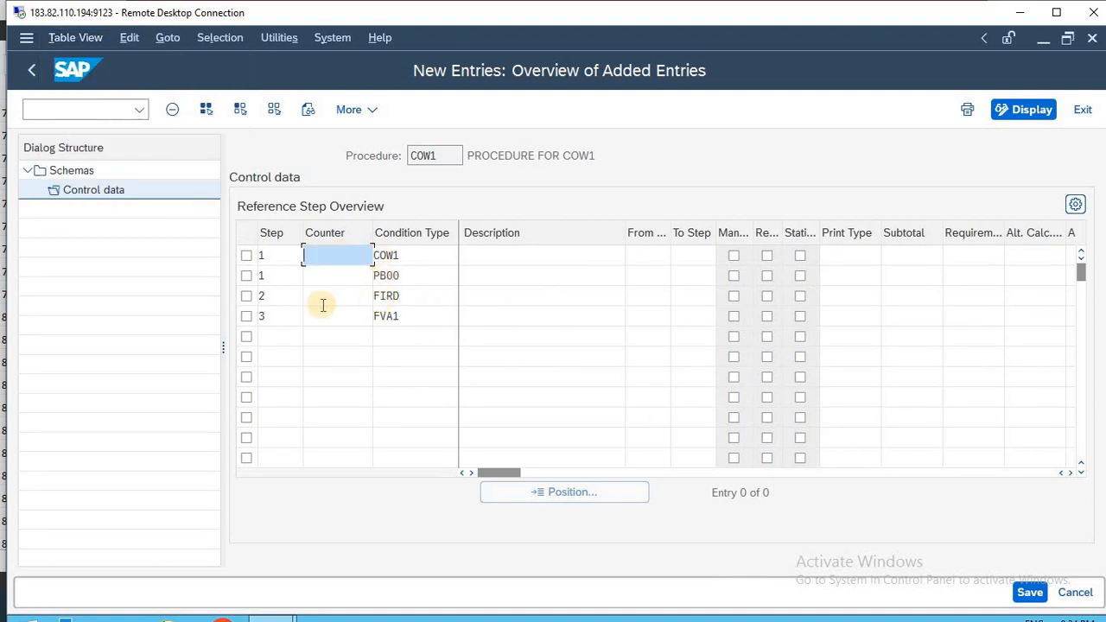
{"action": "type", "text": "1"}
{"action": "key", "text": "Down"}
{"action": "type", "text": "2"}
{"action": "key", "text": "Down"}
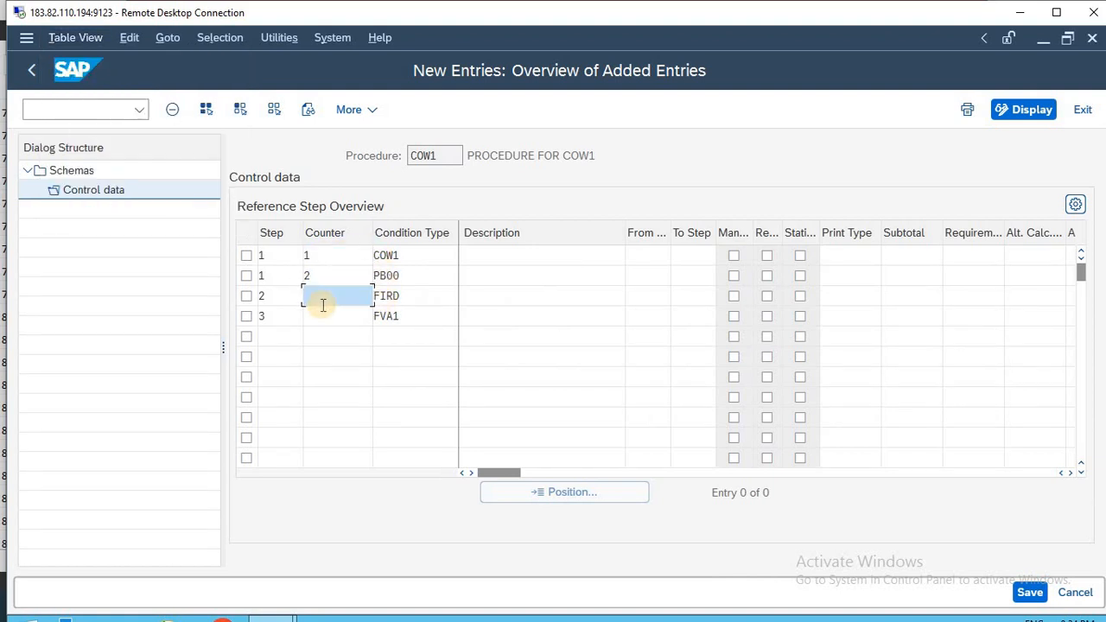
{"action": "type", "text": "3"}
{"action": "key", "text": "Down"}
{"action": "type", "text": "4"}
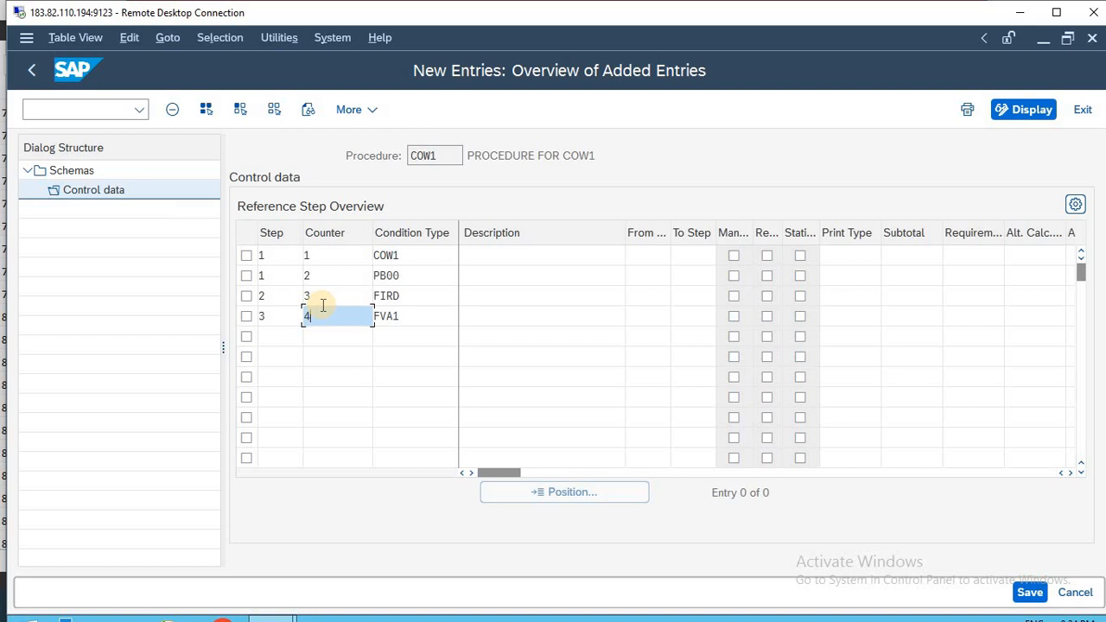
Narrow the Description column of the Reference Step Overview, and check the column layout against the Excel guide.
{"action": "left_click", "coordinate": [277, 260]}
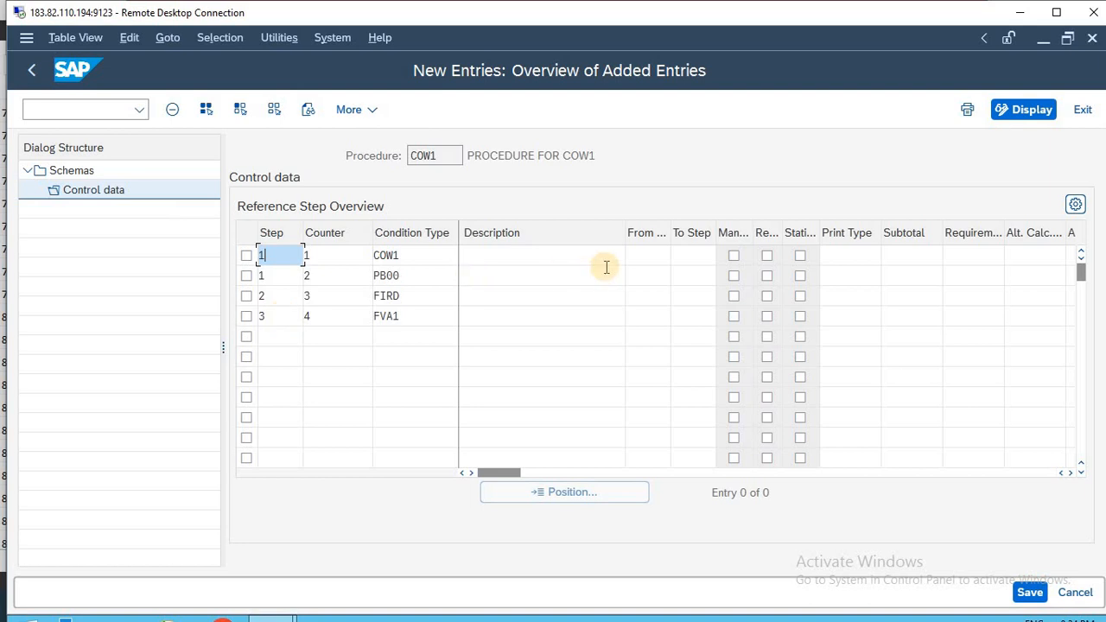
{"action": "left_click_drag", "start_coordinate": [624, 239], "coordinate": [545, 247]}
{"action": "key", "text": "alt+Tab"}
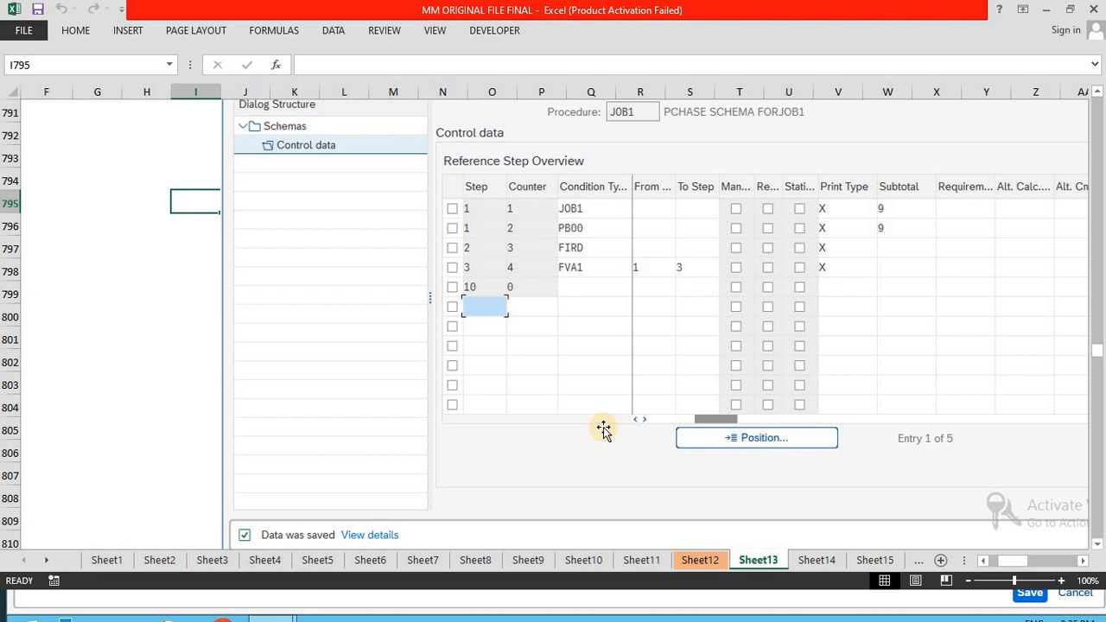
{"action": "key", "text": "alt+Tab"}
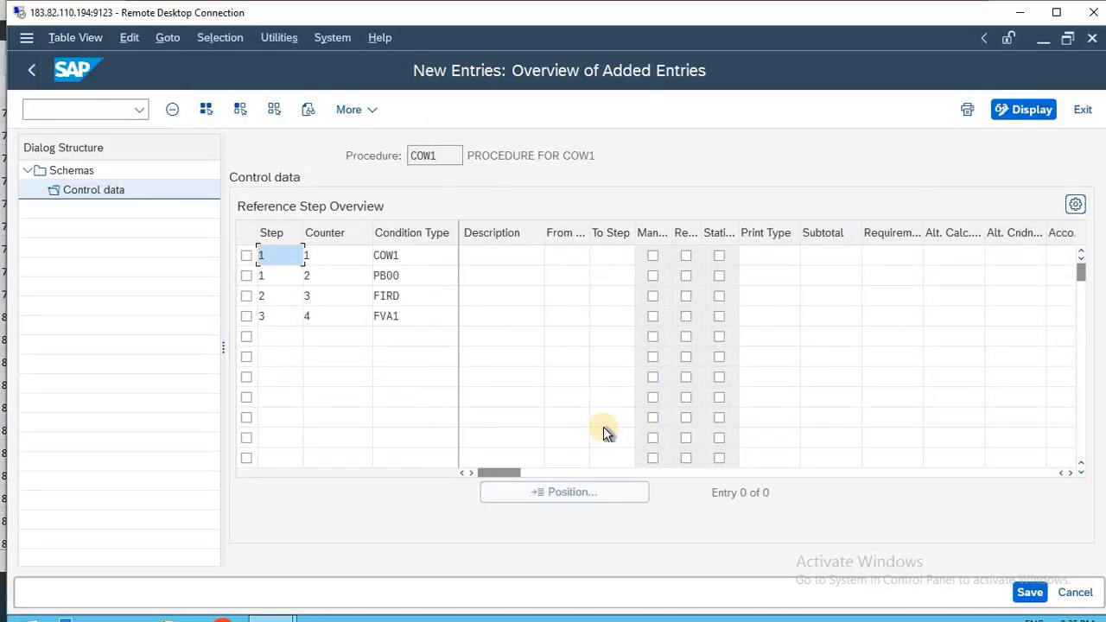
Compare the FIRD and FVA1 rows of the Reference Step Overview with the Excel guide's control data.
{"action": "left_click", "coordinate": [492, 296]}
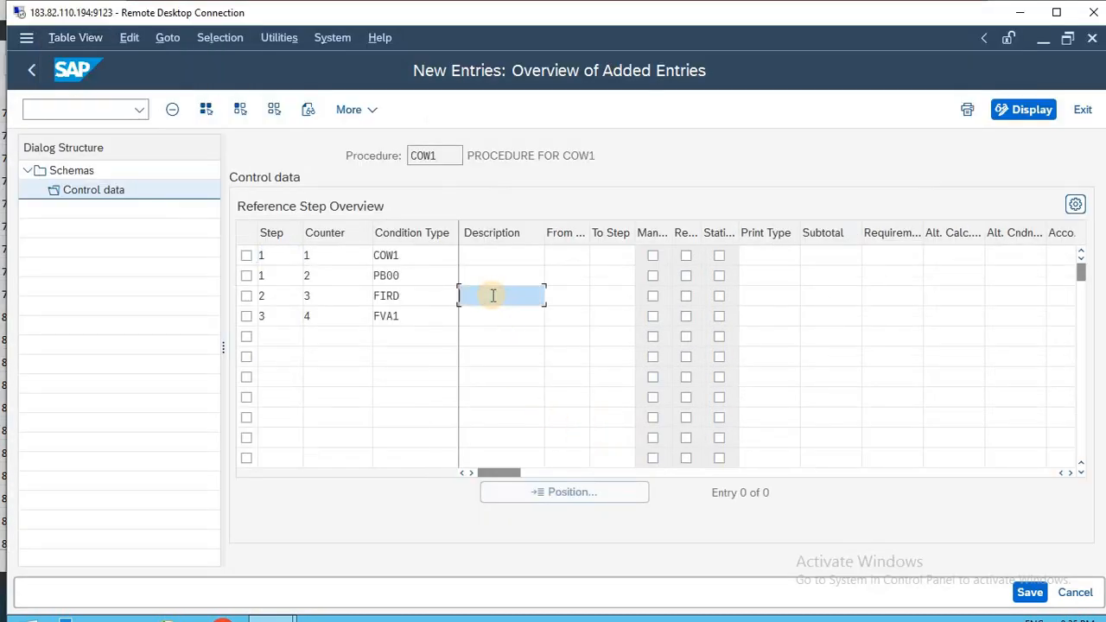
{"action": "key", "text": "alt+Tab"}
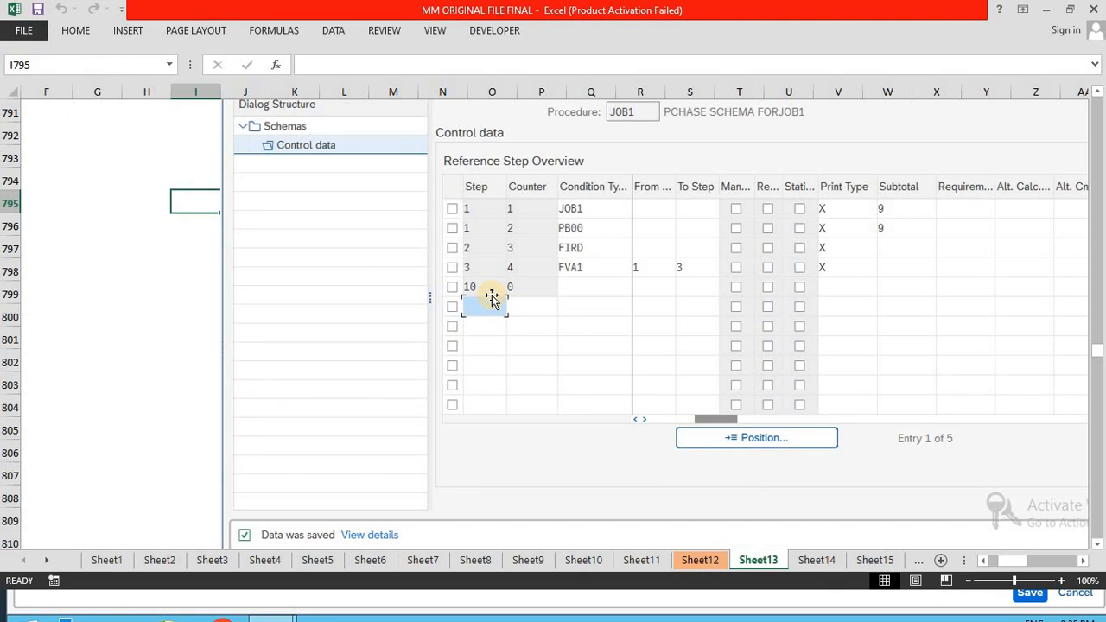
{"action": "key", "text": "alt+Tab"}
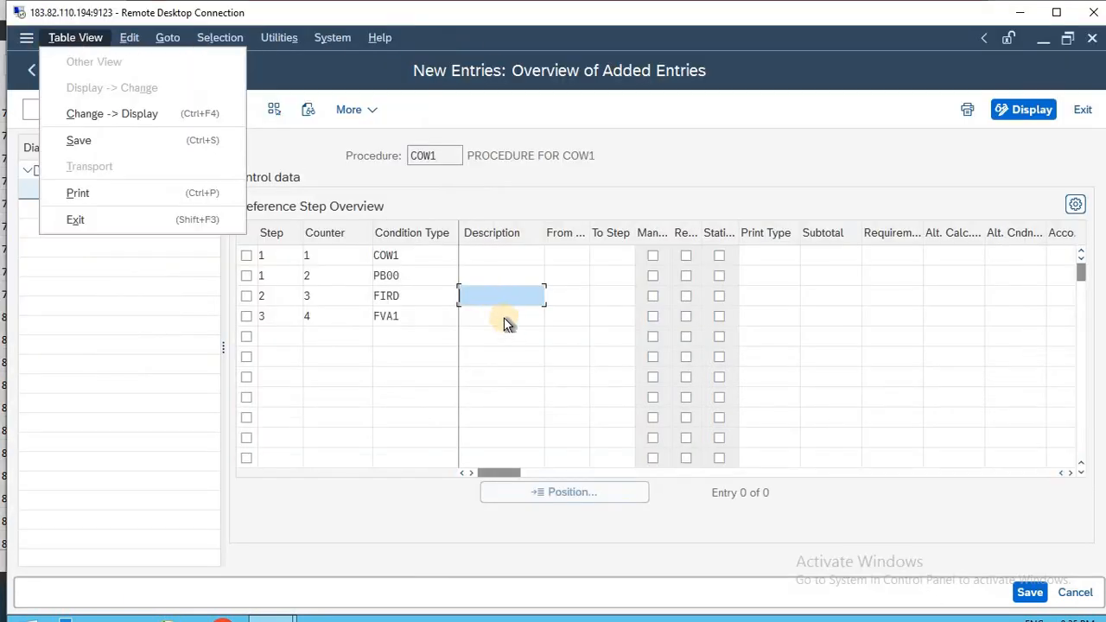
{"action": "left_click", "coordinate": [501, 315]}
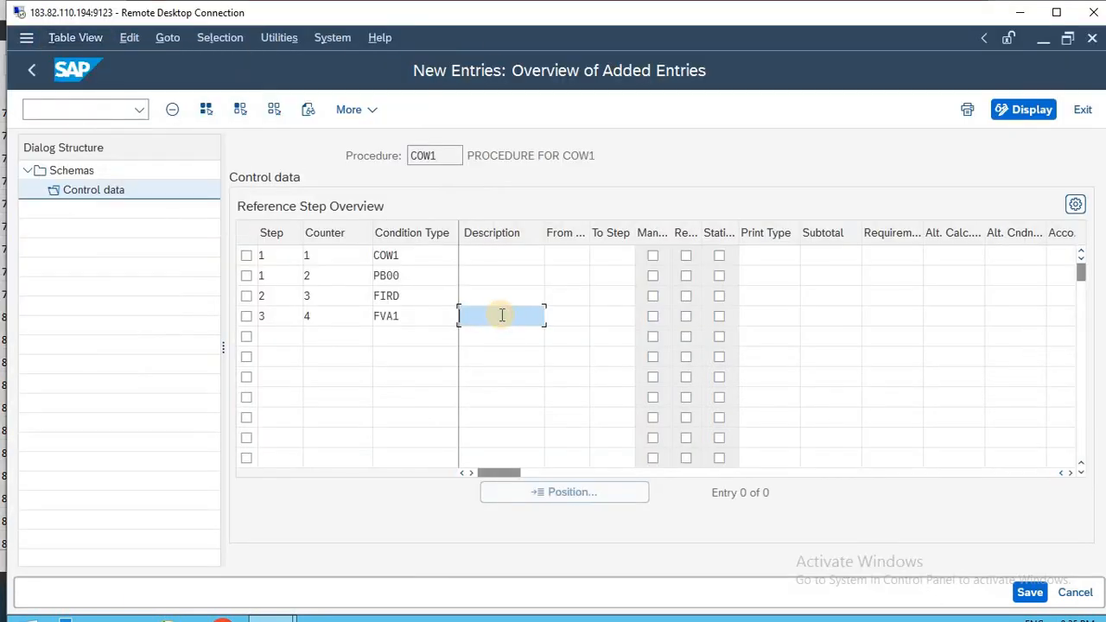
{"action": "left_click", "coordinate": [402, 316]}
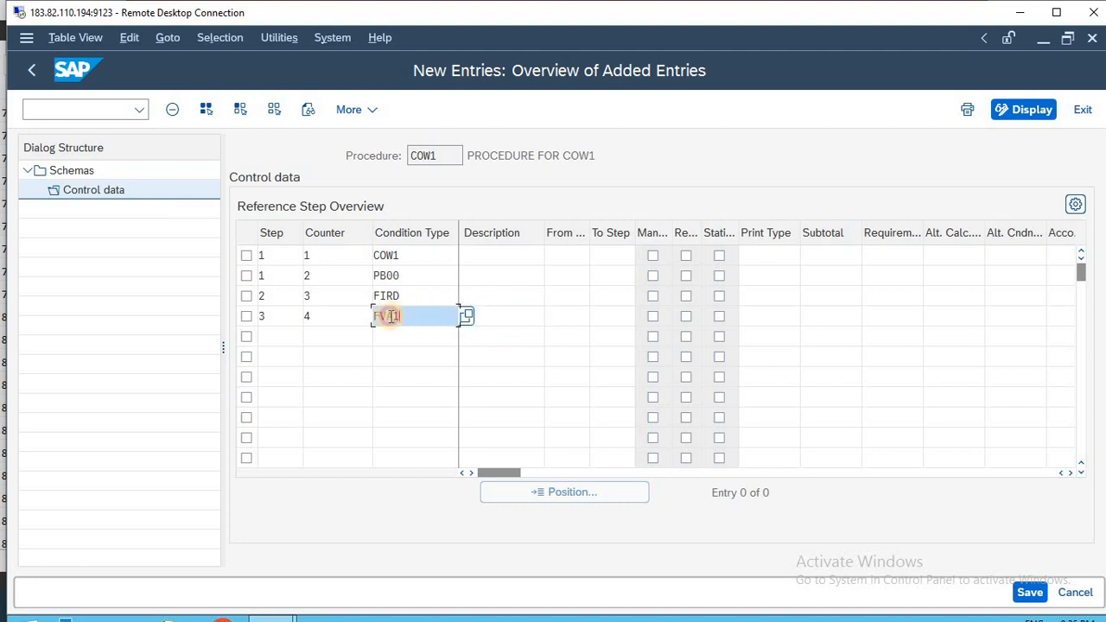
{"action": "left_click", "coordinate": [420, 295]}
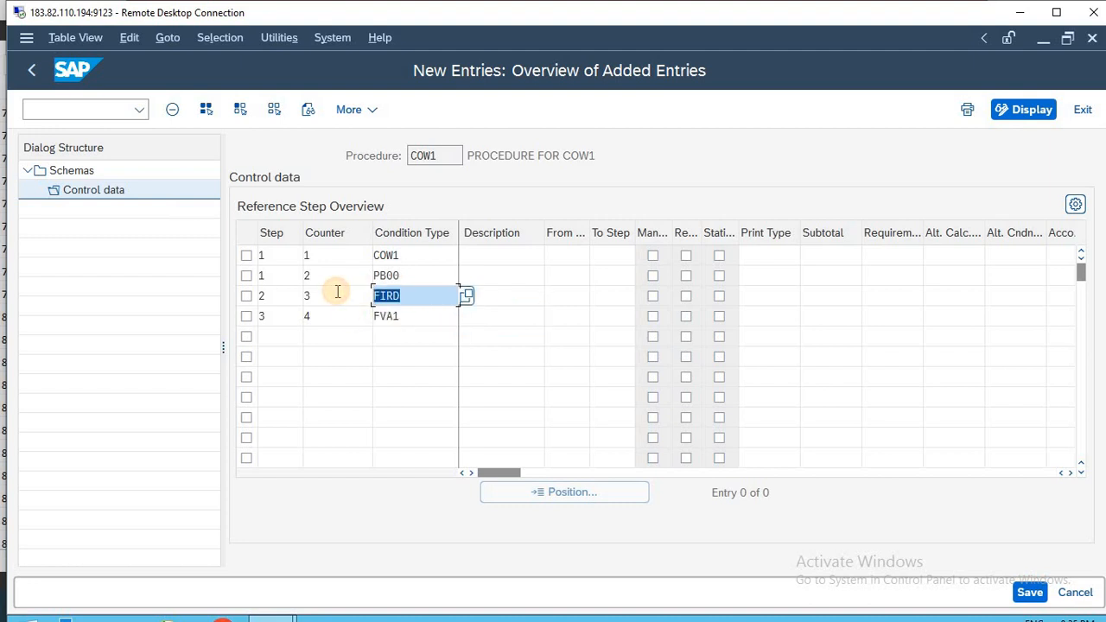
Enter From Step 1 and To Step 3 for the FVA1 row in schema COW1's control data.
{"action": "left_click", "coordinate": [380, 275]}
{"action": "left_click", "coordinate": [396, 255]}
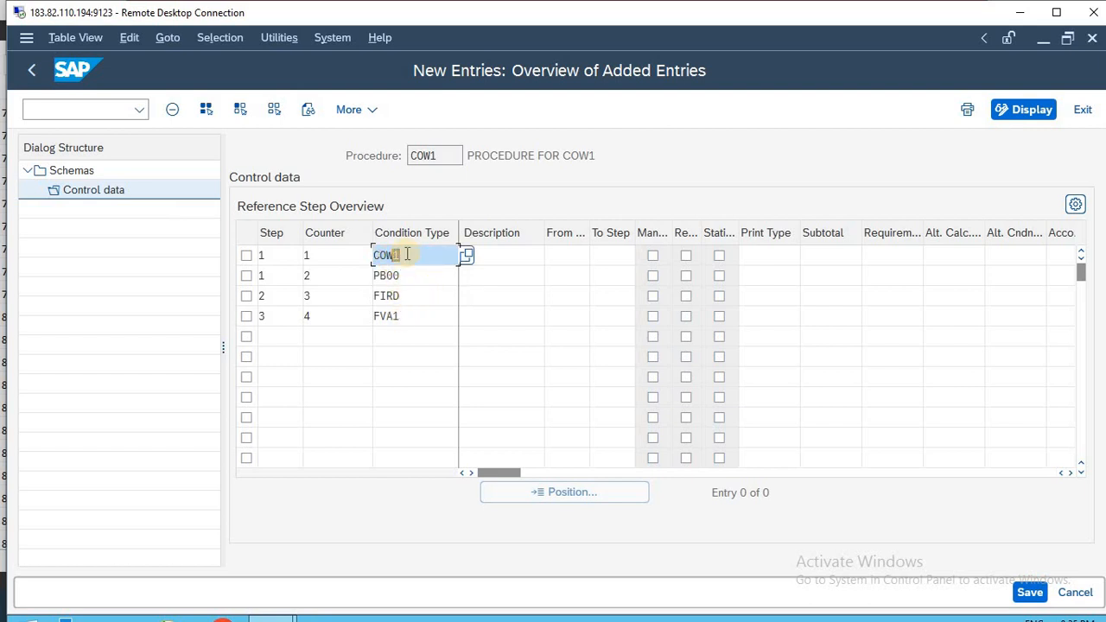
{"action": "left_click", "coordinate": [496, 319]}
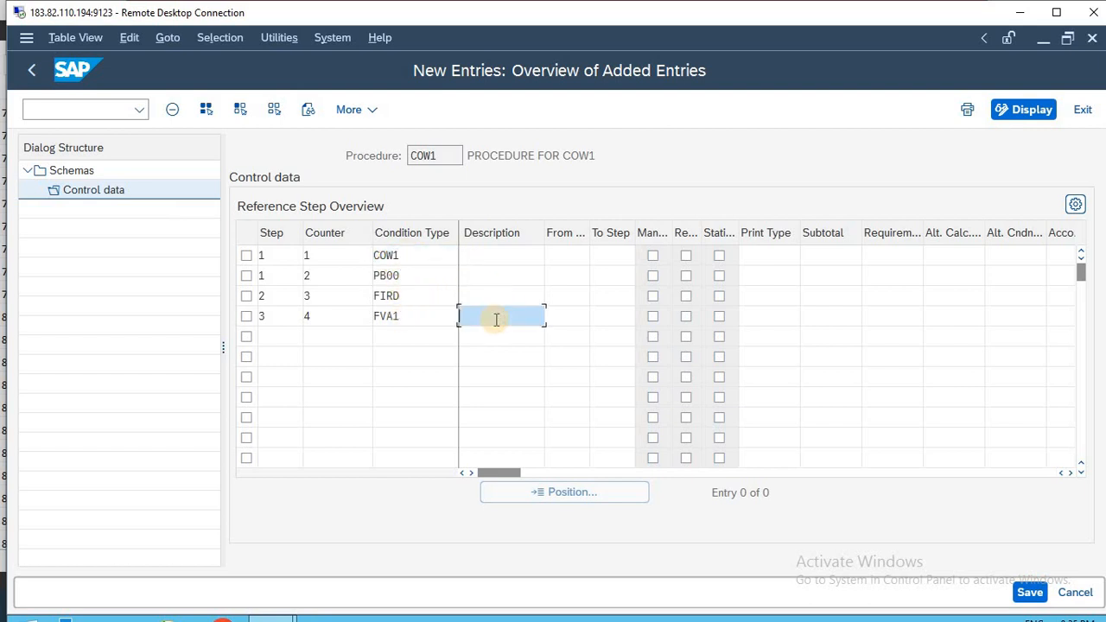
{"action": "type", "text": "1"}
{"action": "key", "text": "Tab"}
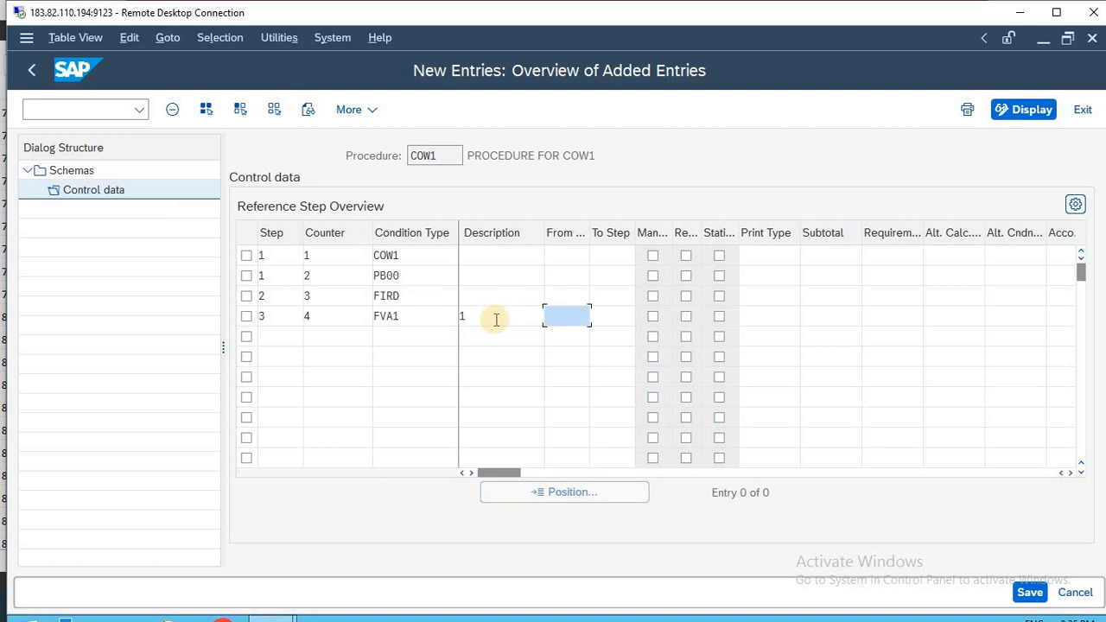
{"action": "type", "text": "3"}
{"action": "key", "text": "BackSpace"}
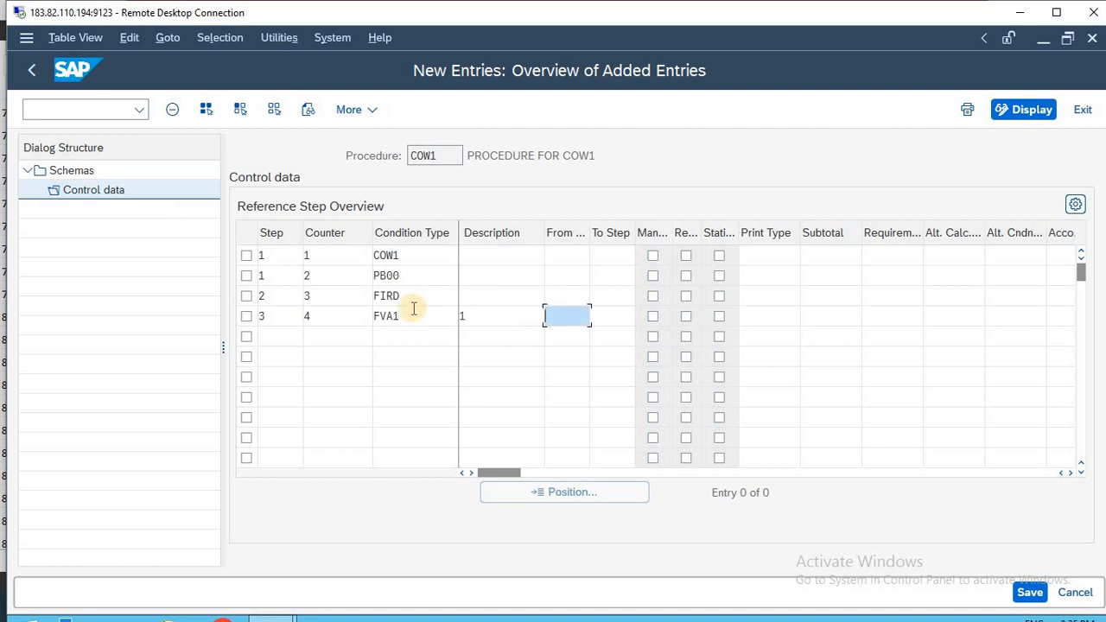
{"action": "type", "text": "1"}
{"action": "key", "text": "Tab"}
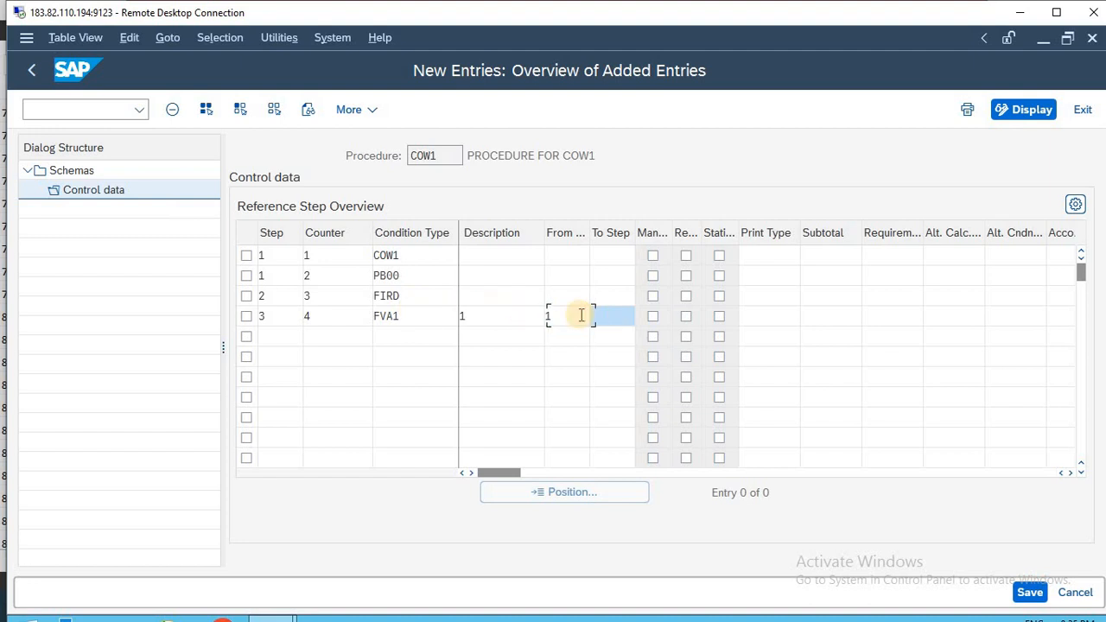
{"action": "type", "text": "3"}
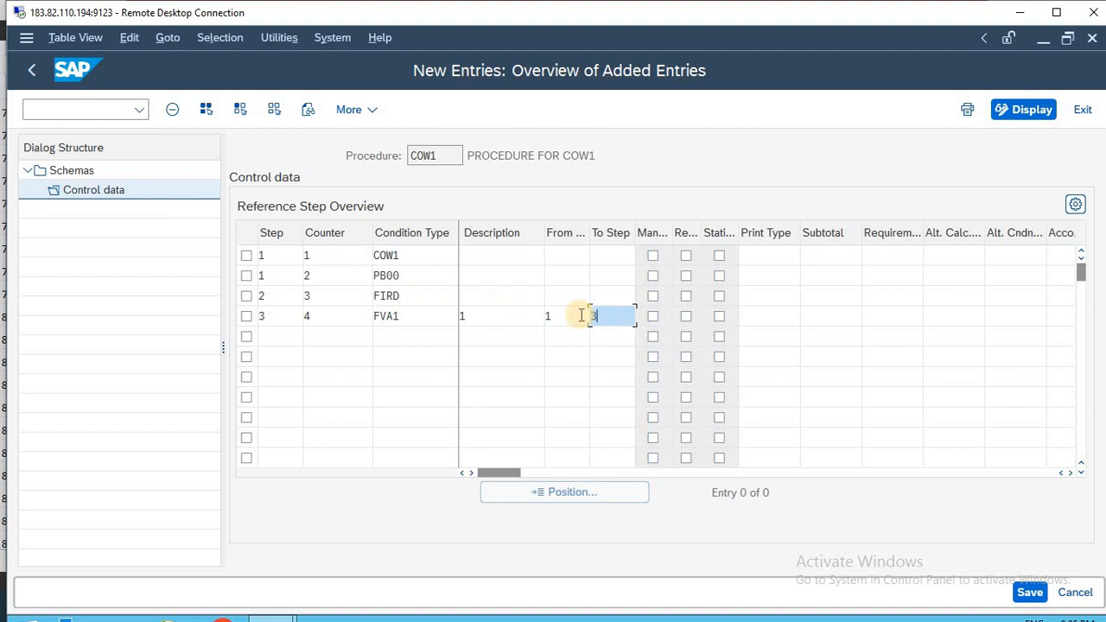
Clear the FVA1 row's Description, check the From and To steps against the Excel guide, and narrow the Description column in SAP.
{"action": "left_click", "coordinate": [527, 315]}
{"action": "key", "text": "alt+Tab"}
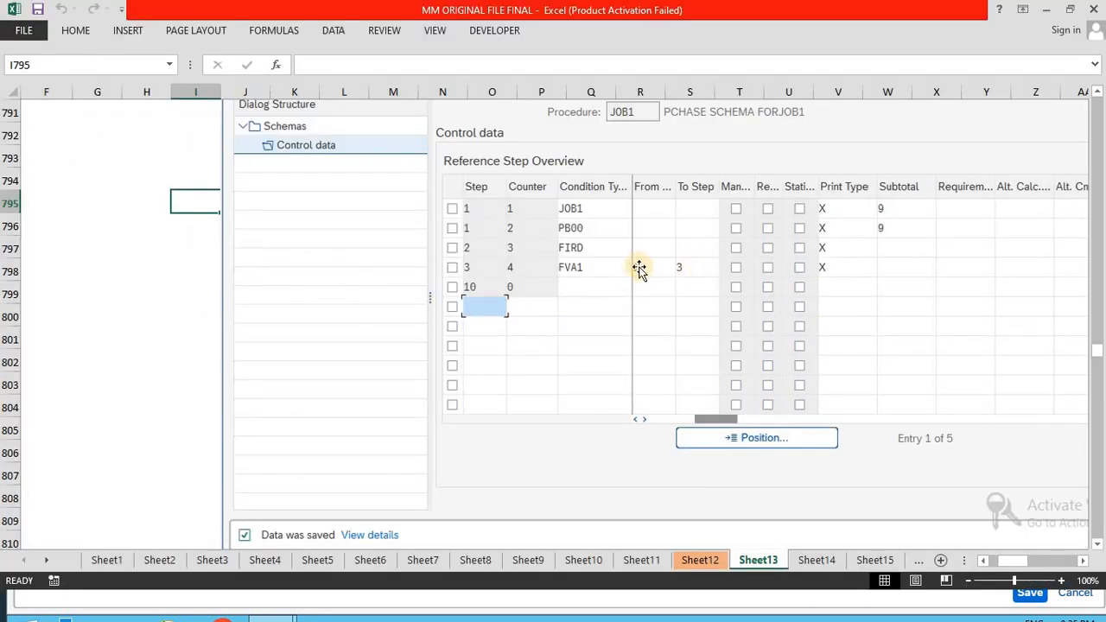
{"action": "key", "text": "alt+Tab"}
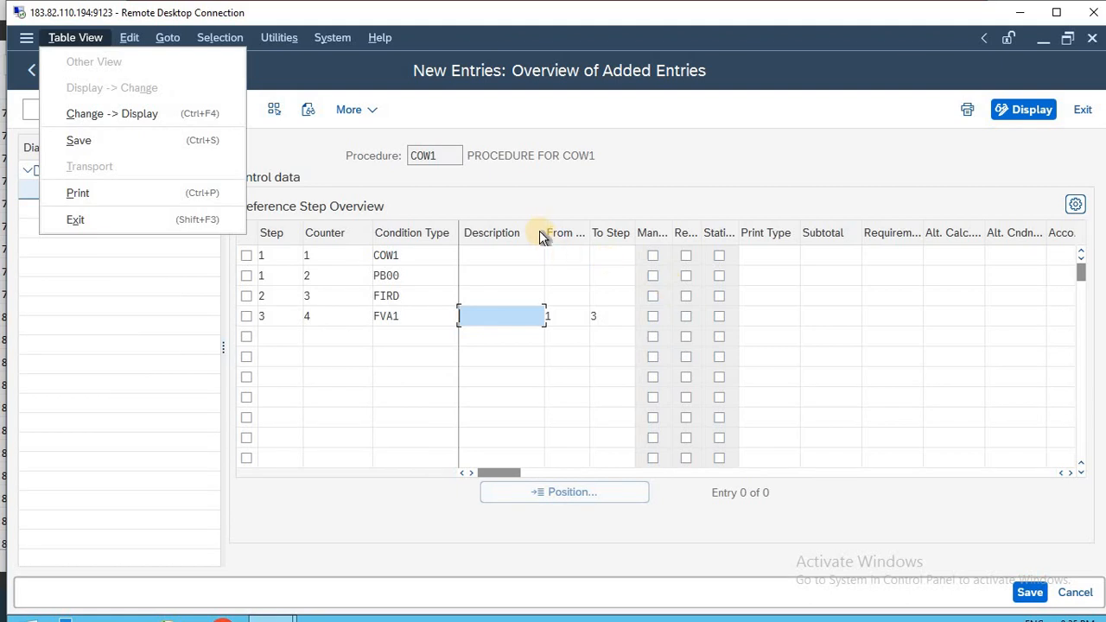
{"action": "left_click_drag", "start_coordinate": [544, 233], "coordinate": [489, 236]}
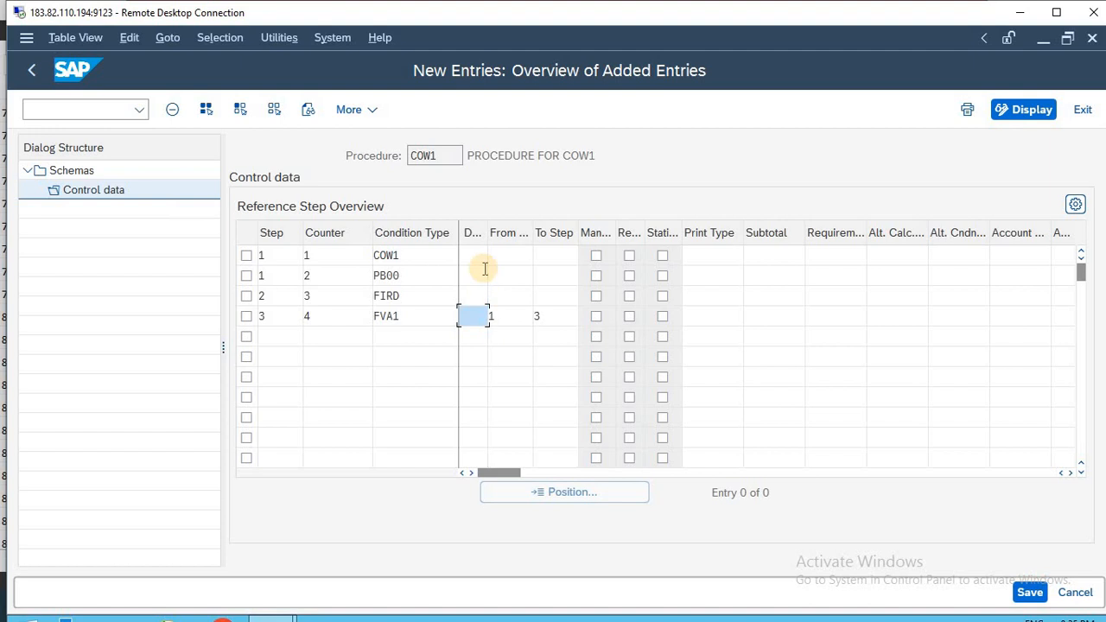
Check the print types in the Excel guide, and set the COW1 row's Print Type to X, Printing at item level (old logic), in SAP.
{"action": "key", "text": "alt+Tab"}
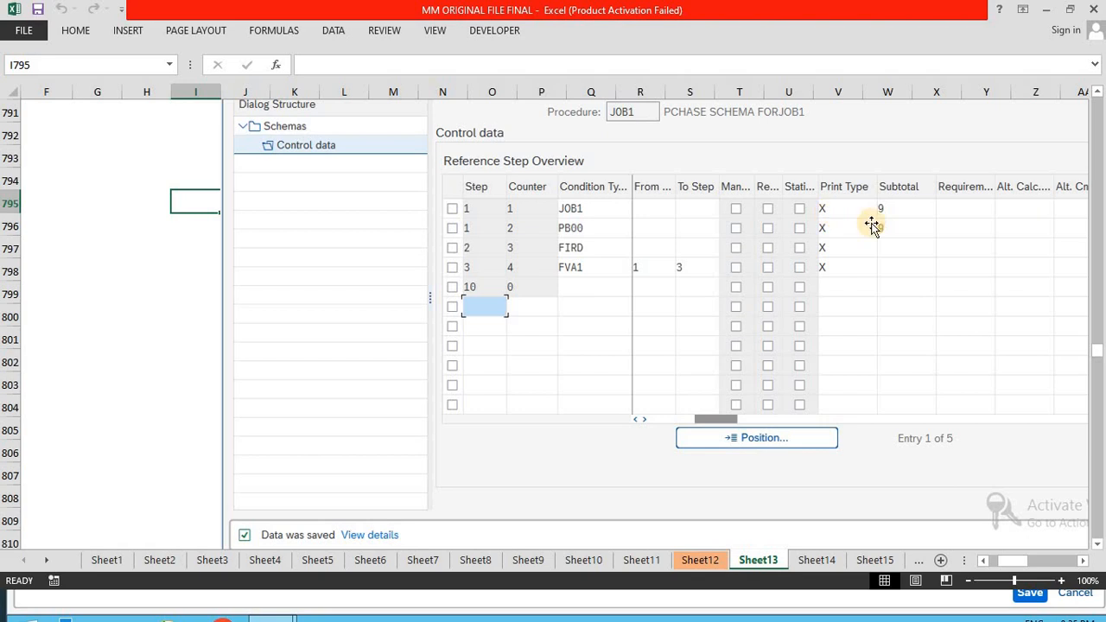
{"action": "key", "text": "alt+Tab"}
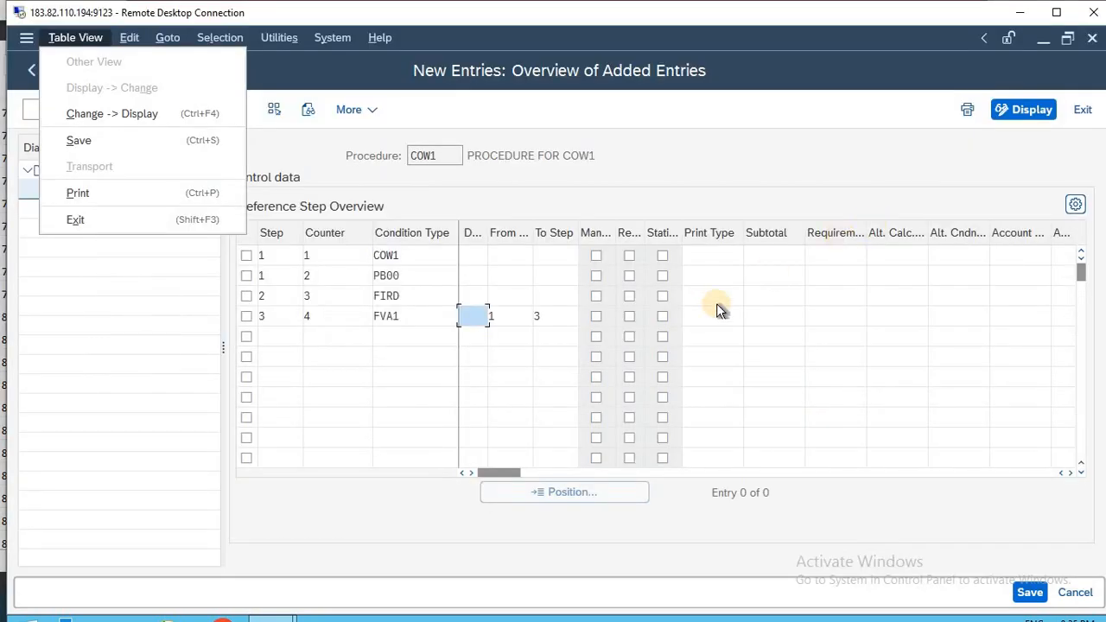
{"action": "left_click", "coordinate": [713, 259]}
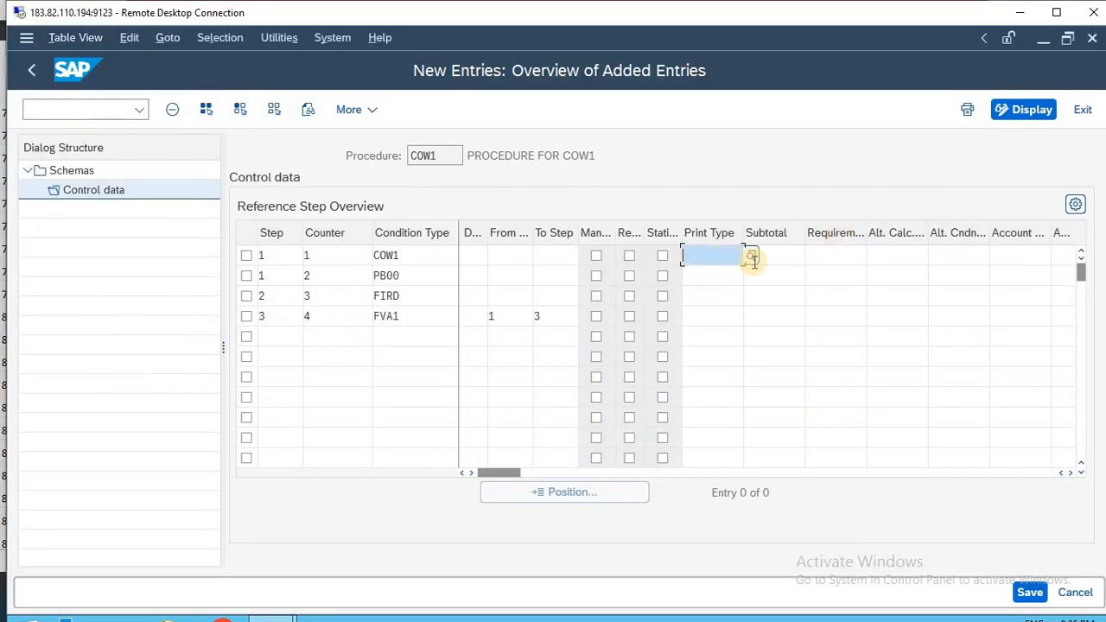
{"action": "key", "text": "F4"}
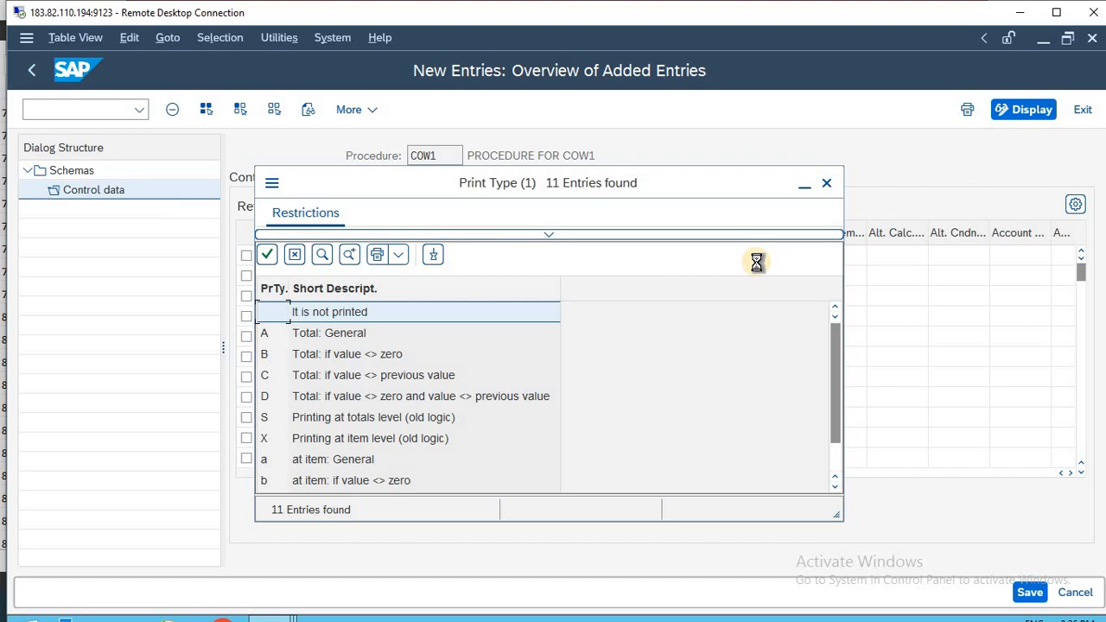
{"action": "left_click", "coordinate": [383, 439]}
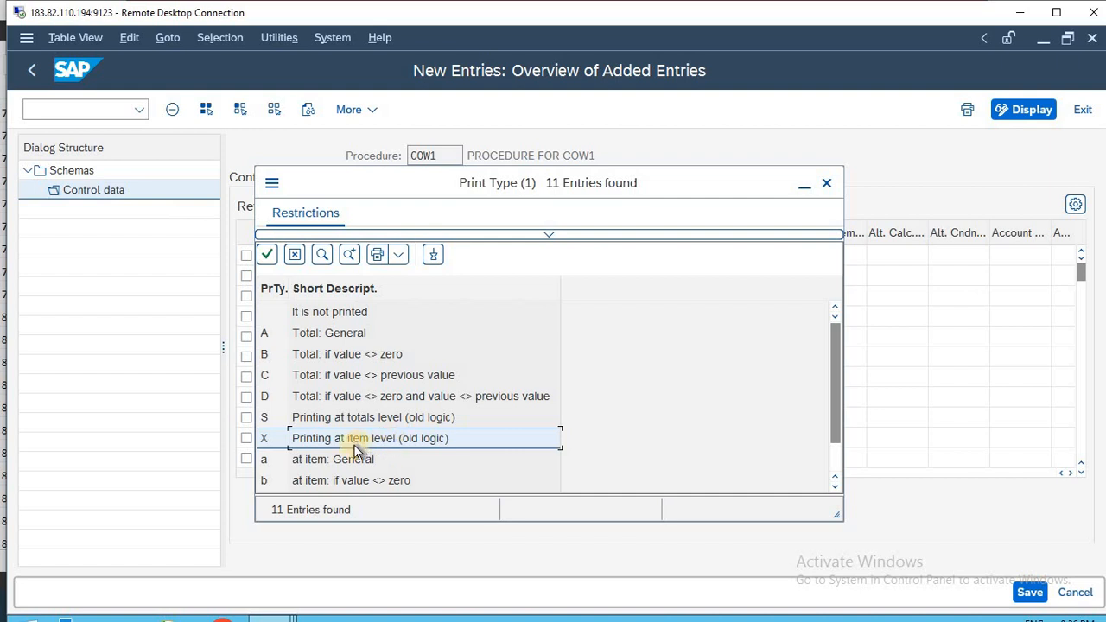
{"action": "double_click", "coordinate": [389, 443]}
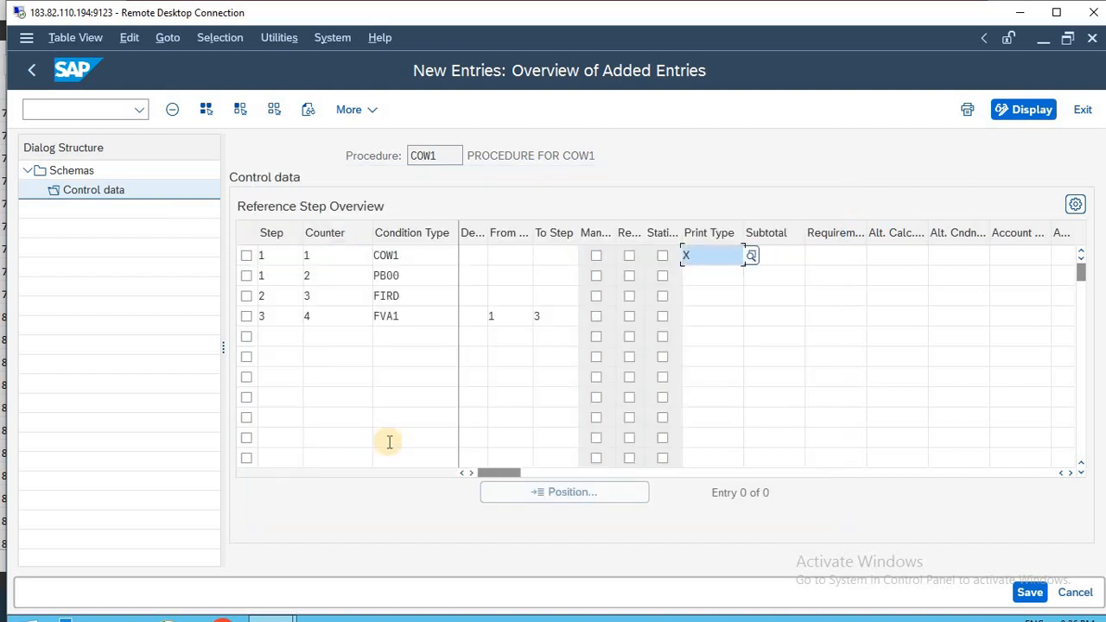
Enter Print Type X for the PB00, FIRD and FVA1 rows.
{"action": "key", "text": "ctrl+a"}
{"action": "key", "text": "Down"}
{"action": "key", "text": "Escape"}
{"action": "key", "text": "Down"}
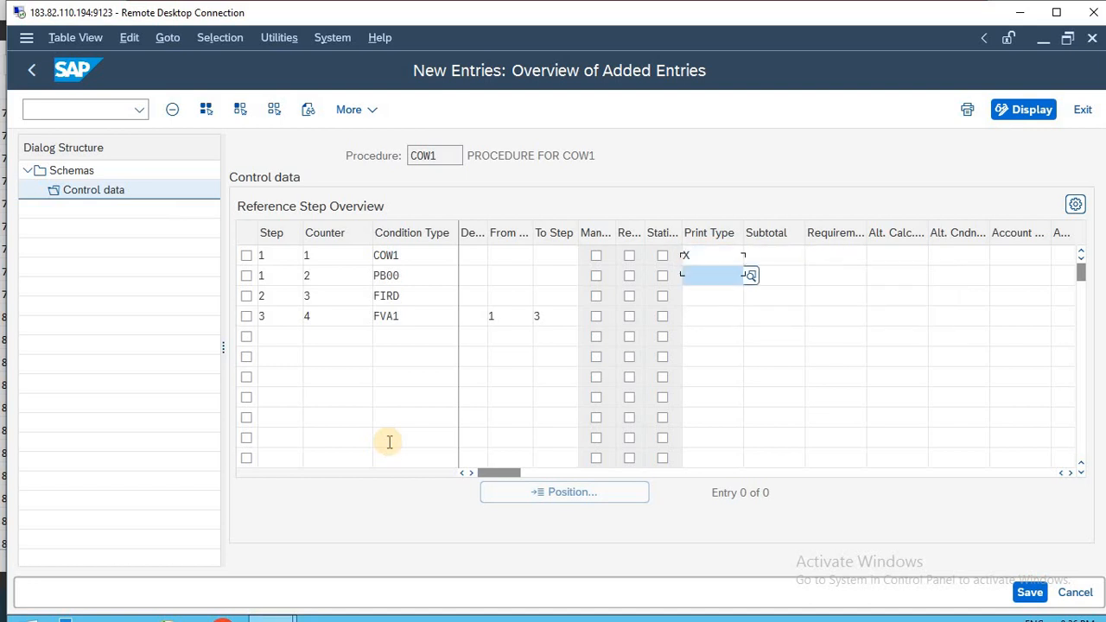
{"action": "type", "text": "X"}
{"action": "key", "text": "Down"}
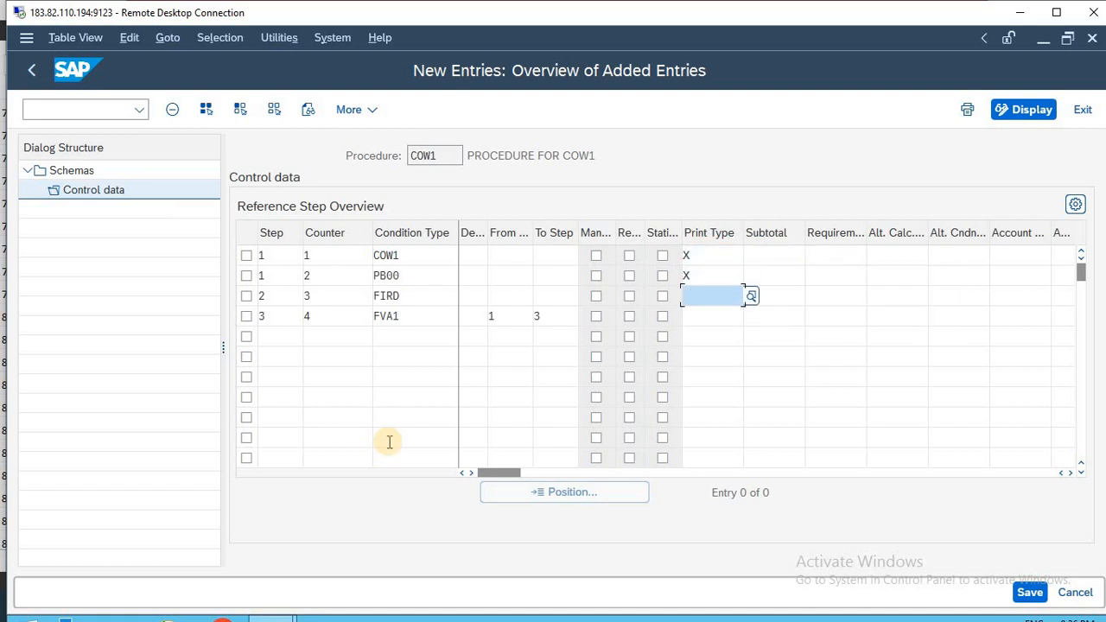
{"action": "key", "text": "Down"}
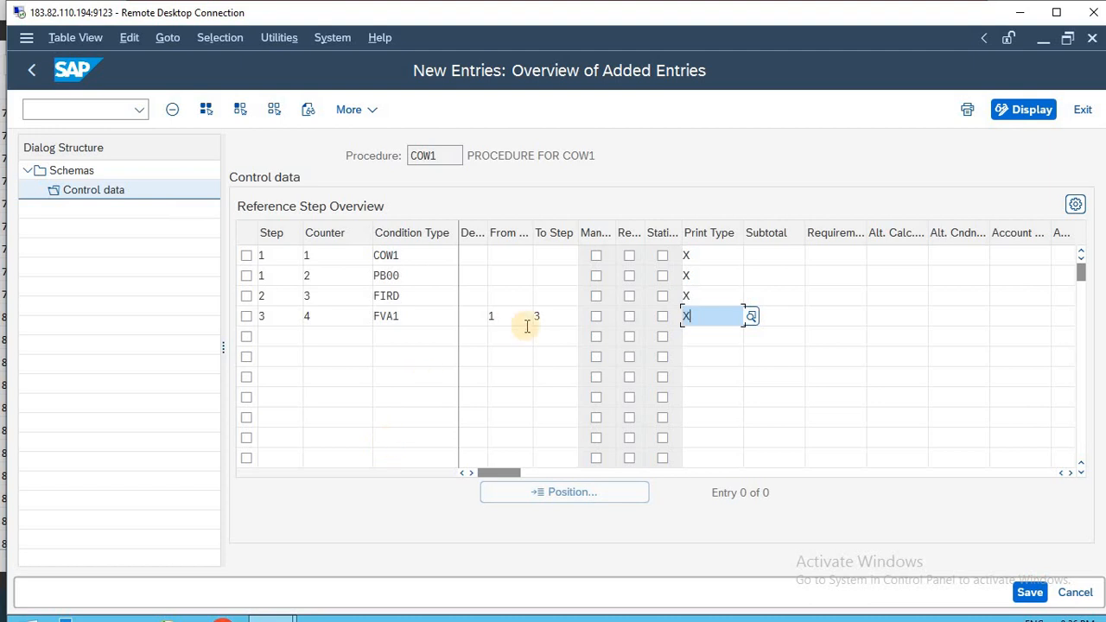
Check the subtotals in the Excel guide, and set the COW1 row's Subtotal to 9, Copy values to KOMP-BRTWR (gross value), in SAP.
{"action": "left_click", "coordinate": [781, 252]}
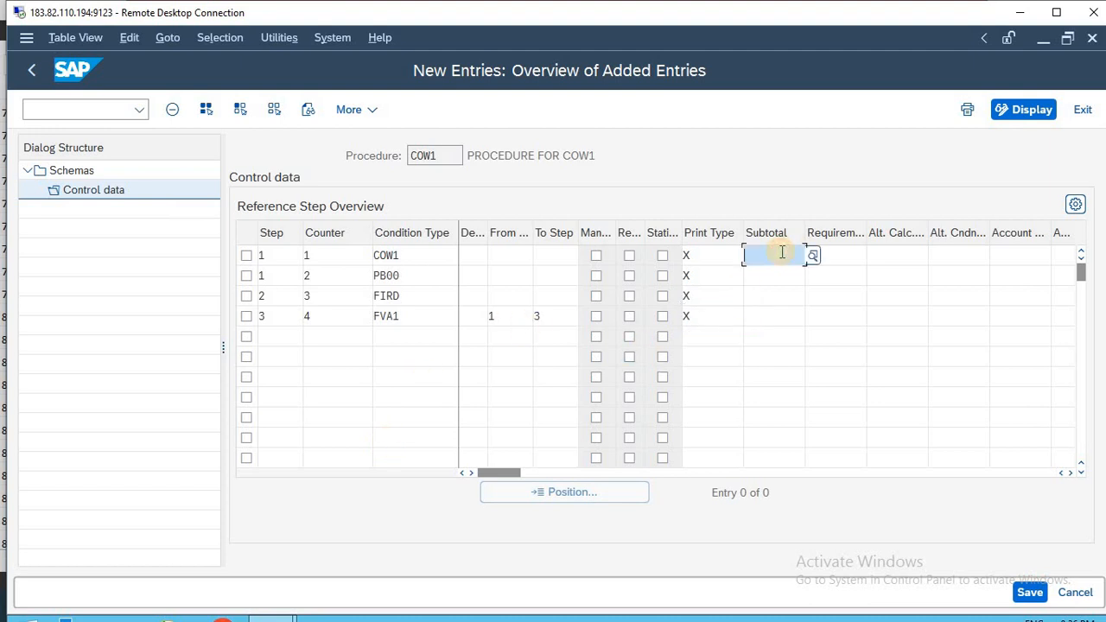
{"action": "key", "text": "alt+Tab"}
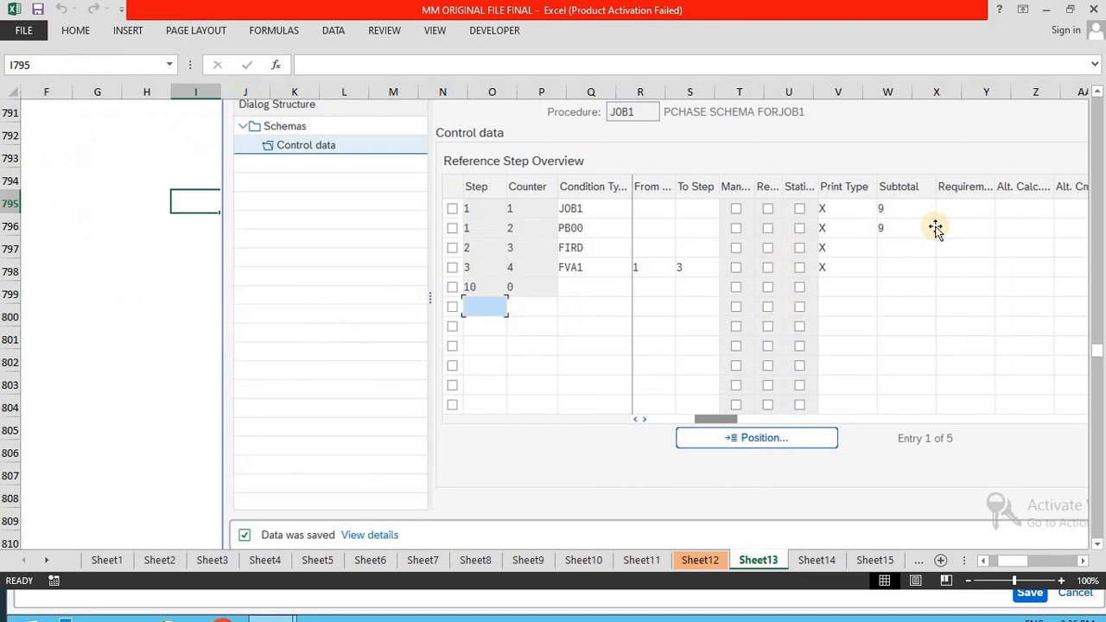
{"action": "key", "text": "alt+Tab"}
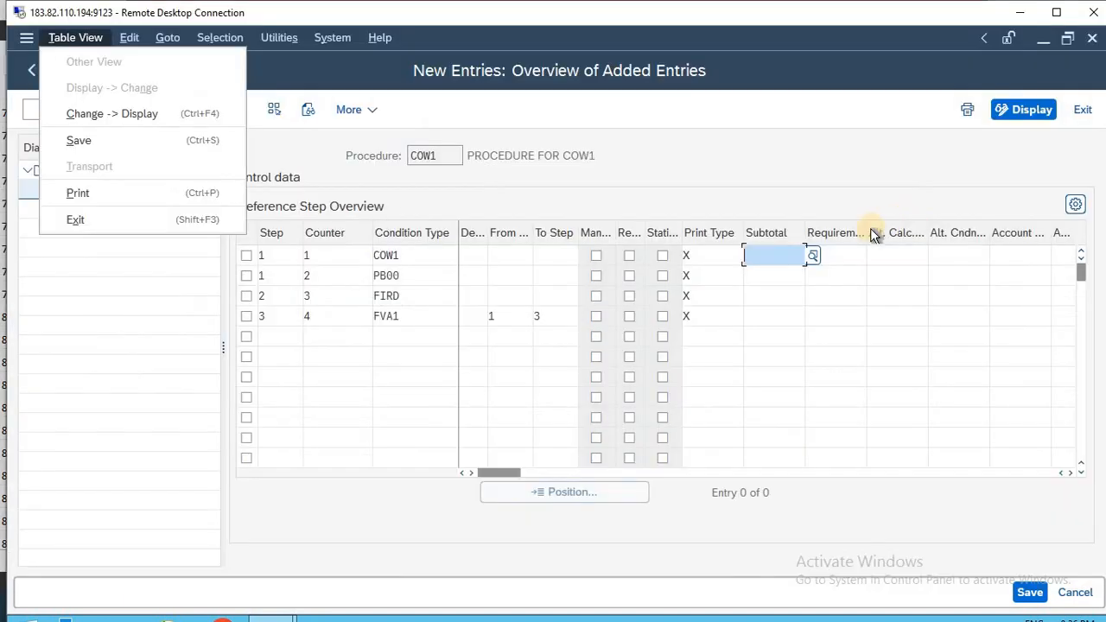
{"action": "left_click", "coordinate": [780, 251]}
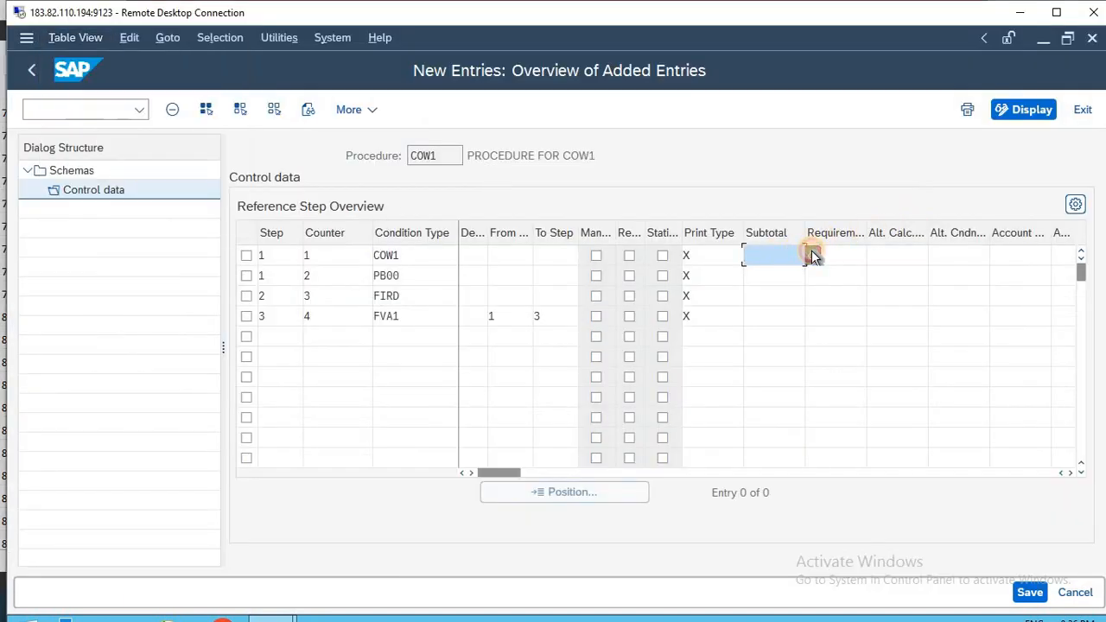
{"action": "left_click", "coordinate": [812, 253]}
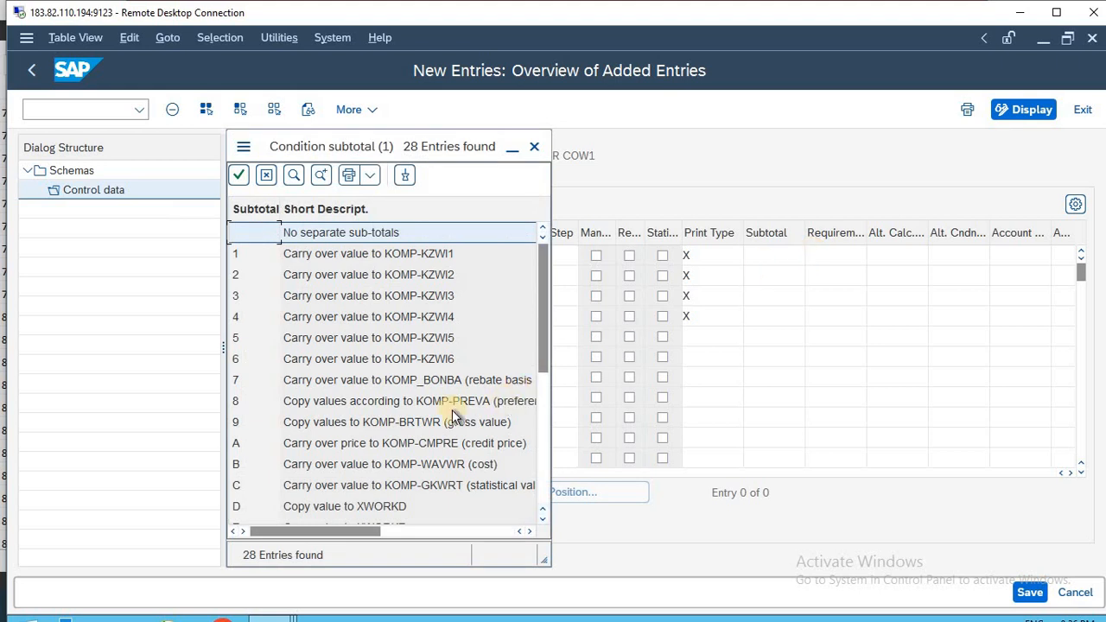
{"action": "left_click", "coordinate": [387, 439]}
{"action": "left_click", "coordinate": [421, 423]}
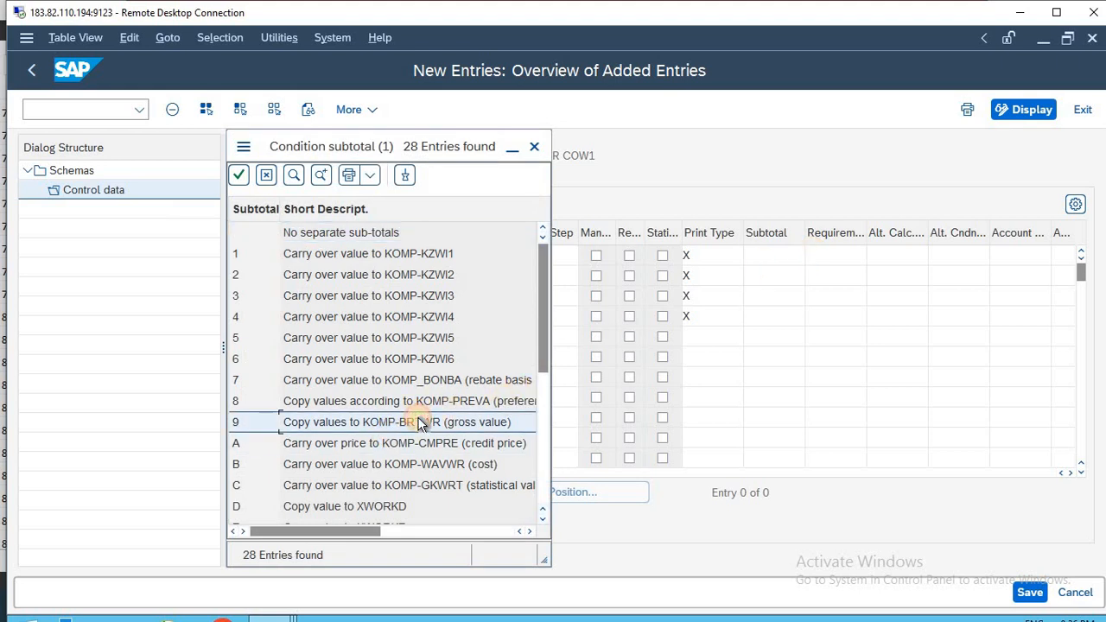
{"action": "double_click", "coordinate": [374, 424]}
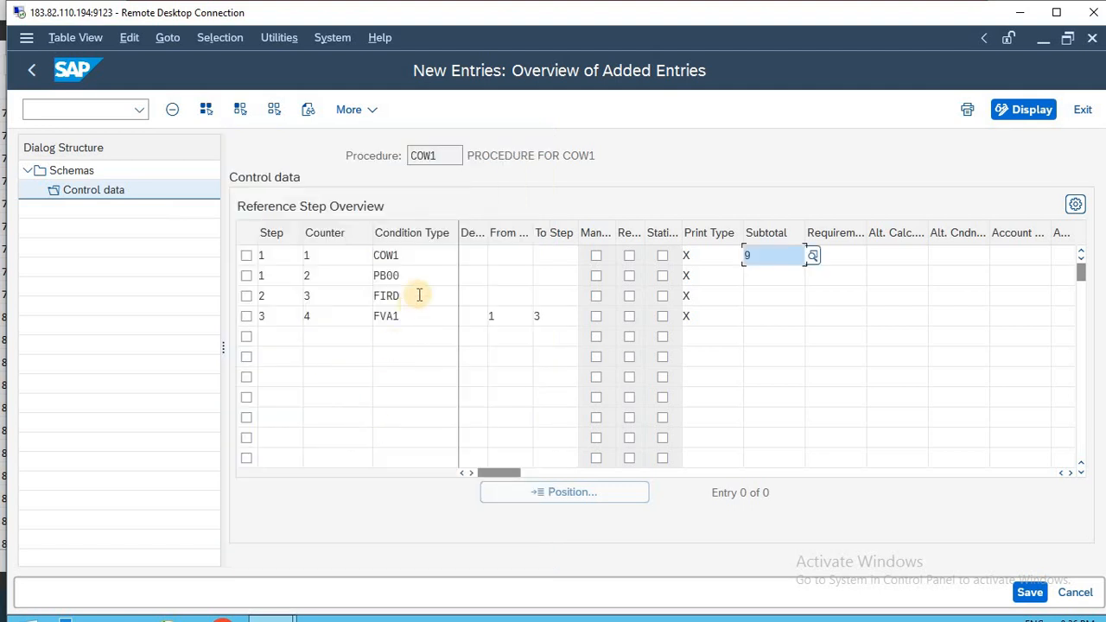
Set the PB00 row's Subtotal to 9, Copy values to KOMP-BRTWR (gross value).
{"action": "left_click_drag", "start_coordinate": [415, 252], "coordinate": [343, 254]}
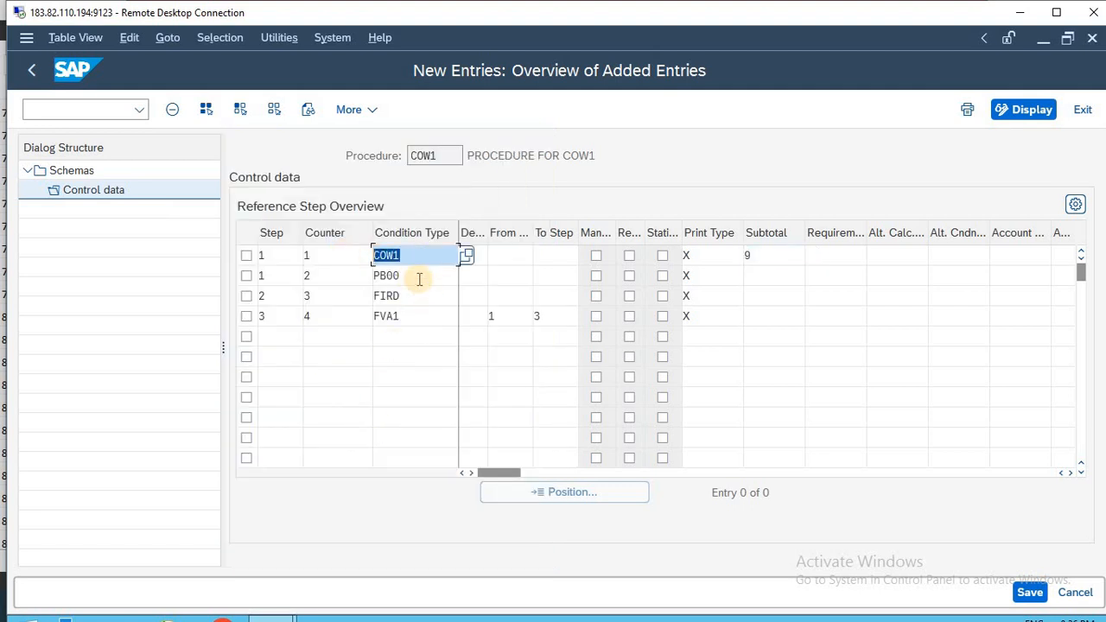
{"action": "left_click_drag", "start_coordinate": [420, 277], "coordinate": [341, 277]}
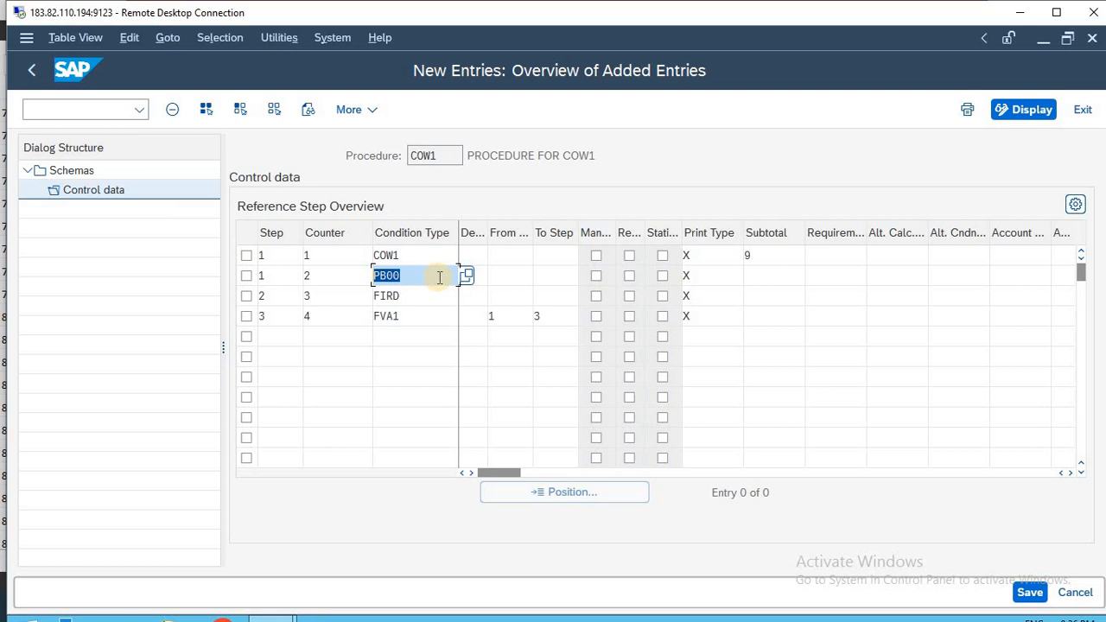
{"action": "left_click_drag", "start_coordinate": [412, 254], "coordinate": [323, 254]}
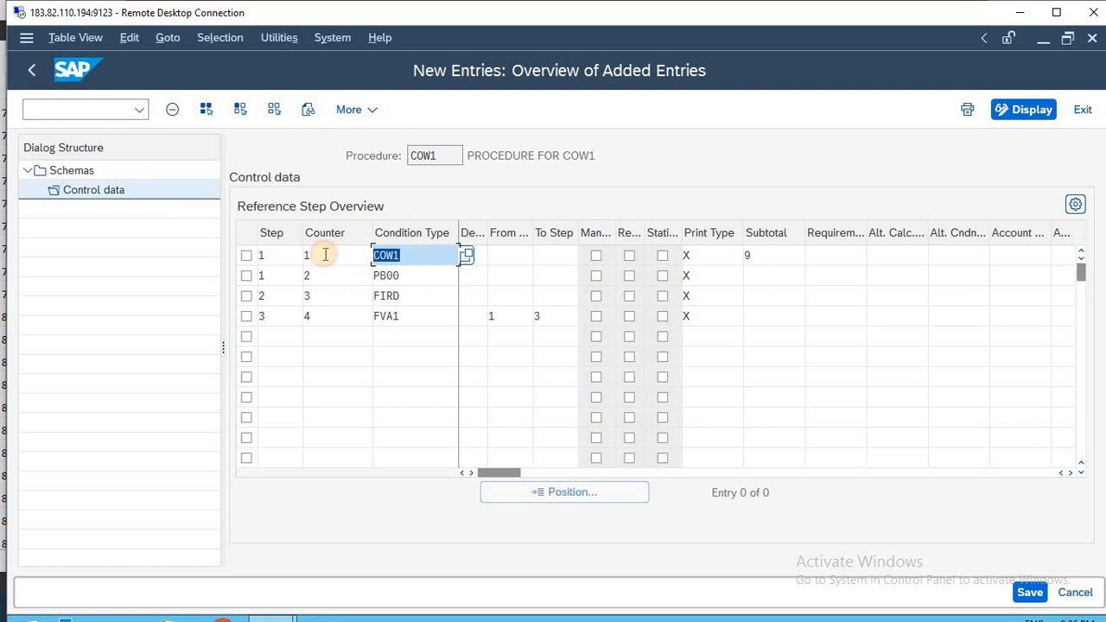
{"action": "left_click", "coordinate": [772, 275]}
{"action": "left_click", "coordinate": [815, 273]}
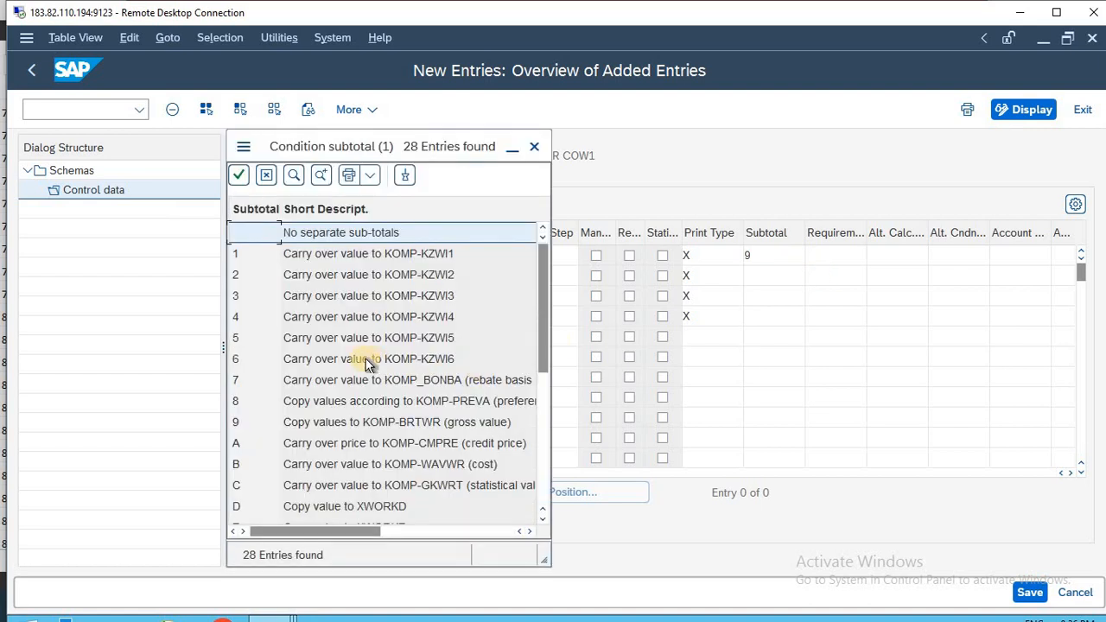
{"action": "double_click", "coordinate": [323, 422]}
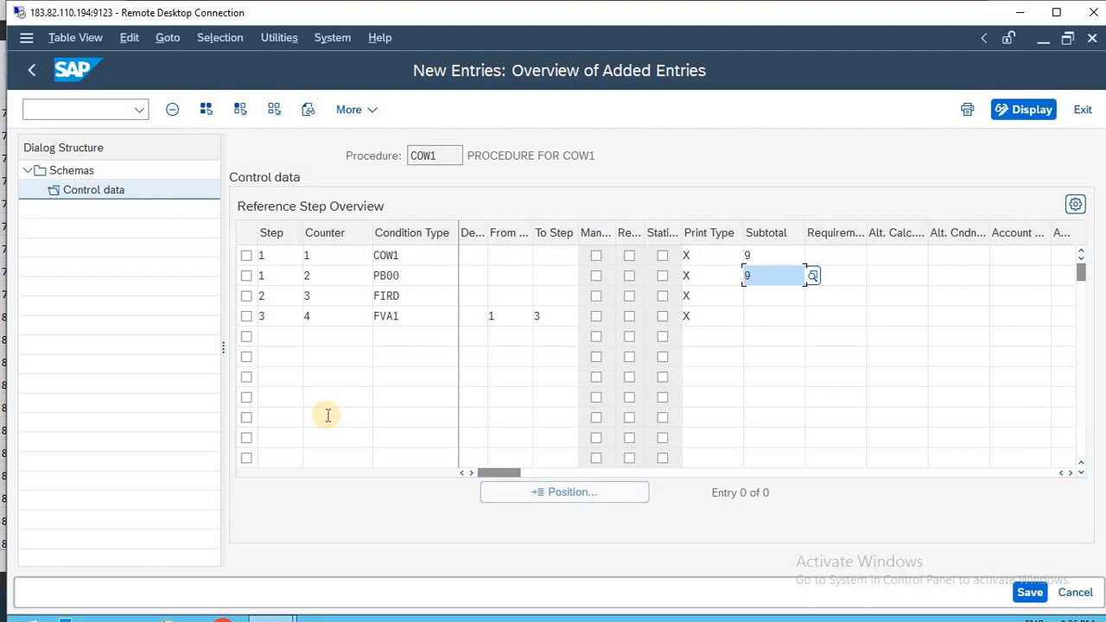
Switch to the Excel guide and examine the remaining control data columns through to Accruals.
{"action": "key", "text": "alt+Tab"}
{"action": "left_click", "coordinate": [139, 357]}
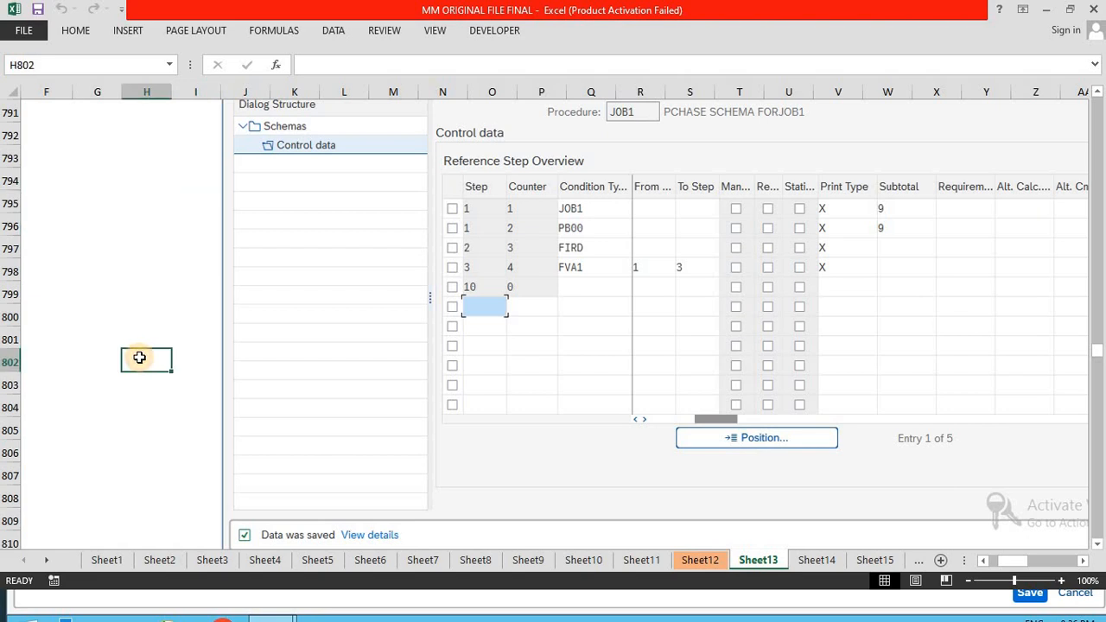
{"action": "key", "text": "Right"}
{"action": "key", "text": "Right"}
{"action": "key", "text": "Right"}
{"action": "key", "text": "Right"}
{"action": "key", "text": "Right"}
{"action": "key", "text": "Right"}
{"action": "key", "text": "Right"}
{"action": "key", "text": "Right"}
{"action": "key", "text": "Right"}
{"action": "key", "text": "Right"}
{"action": "key", "text": "Right"}
{"action": "key", "text": "Right"}
{"action": "key", "text": "Right"}
{"action": "key", "text": "Right"}
{"action": "key", "text": "Right"}
{"action": "key", "text": "Right"}
{"action": "key", "text": "Right"}
{"action": "key", "text": "Right"}
{"action": "key", "text": "Right"}
{"action": "key", "text": "Right"}
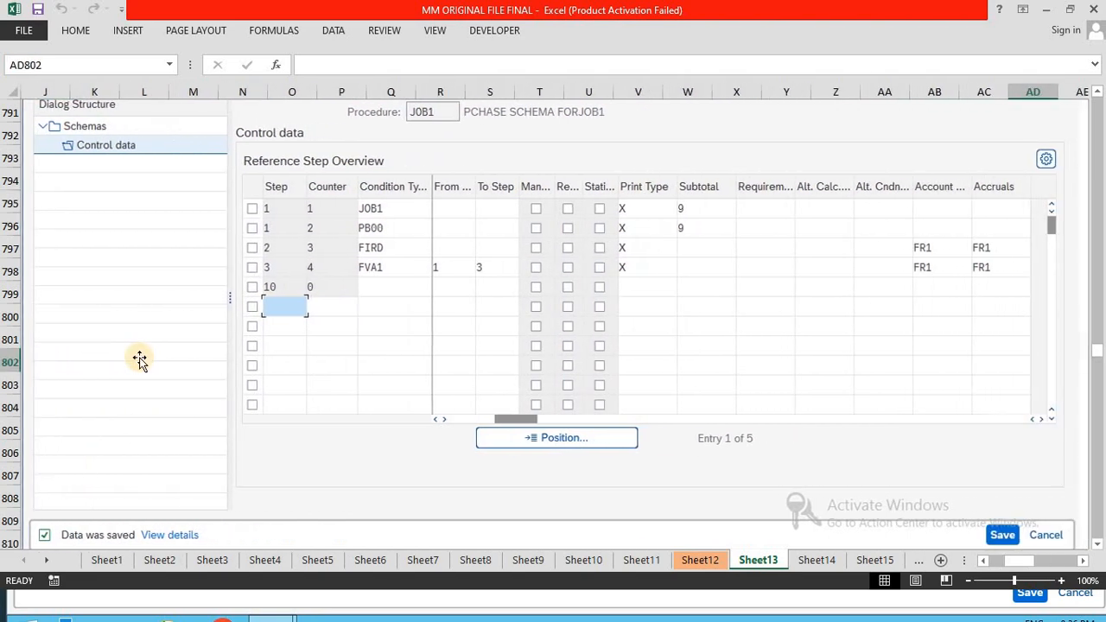
Switch to SAP and widen the Account Key column in COW1's control data, ready for entry on the COW1 row.
{"action": "key", "text": "alt+Tab"}
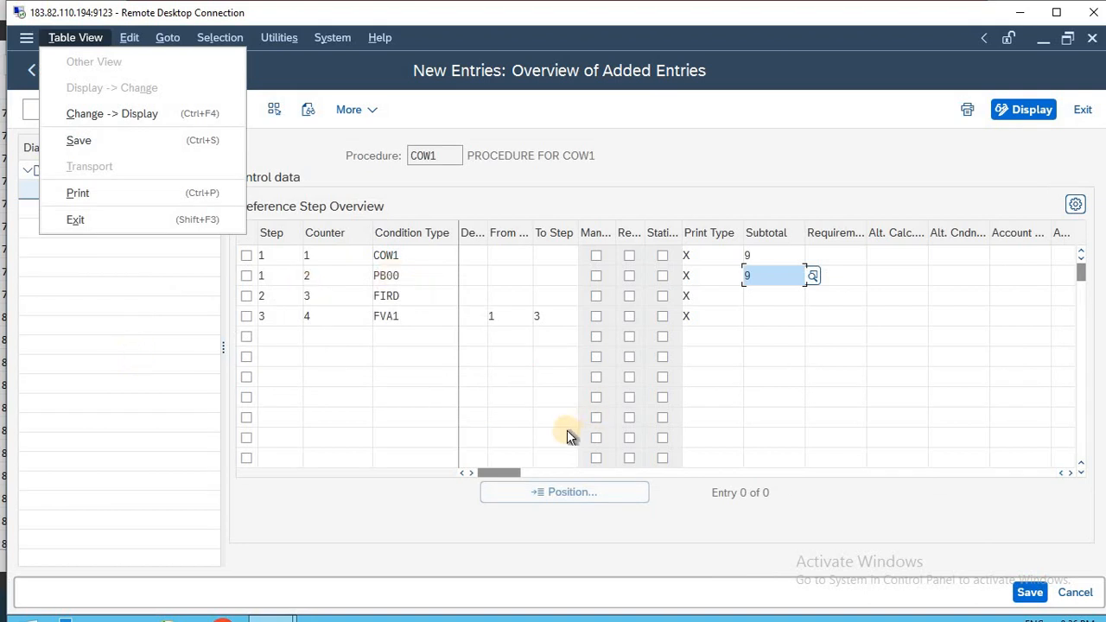
{"action": "left_click", "coordinate": [509, 474]}
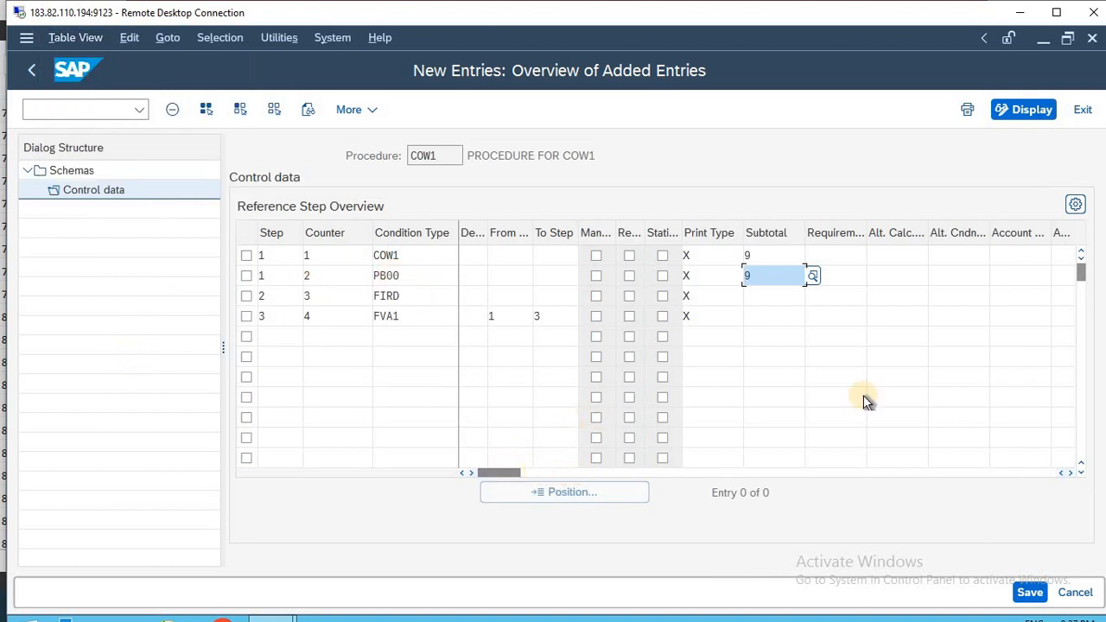
{"action": "left_click", "coordinate": [1071, 474]}
{"action": "left_click", "coordinate": [1072, 473]}
{"action": "left_click", "coordinate": [1070, 474]}
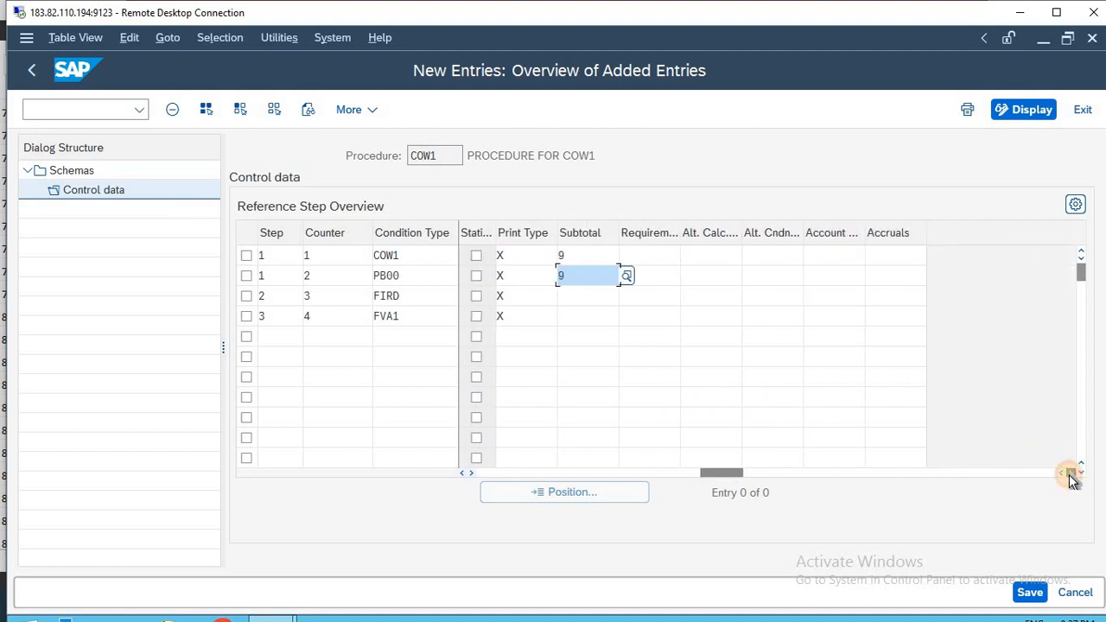
{"action": "left_click", "coordinate": [1070, 474]}
{"action": "left_click_drag", "start_coordinate": [829, 234], "coordinate": [867, 240]}
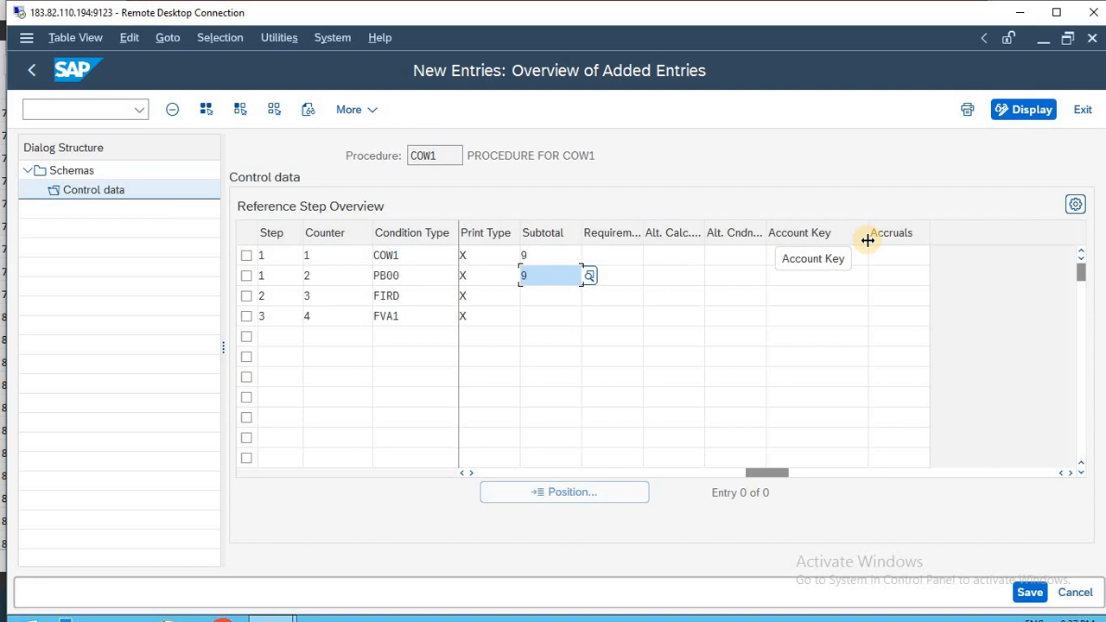
{"action": "left_click", "coordinate": [848, 252]}
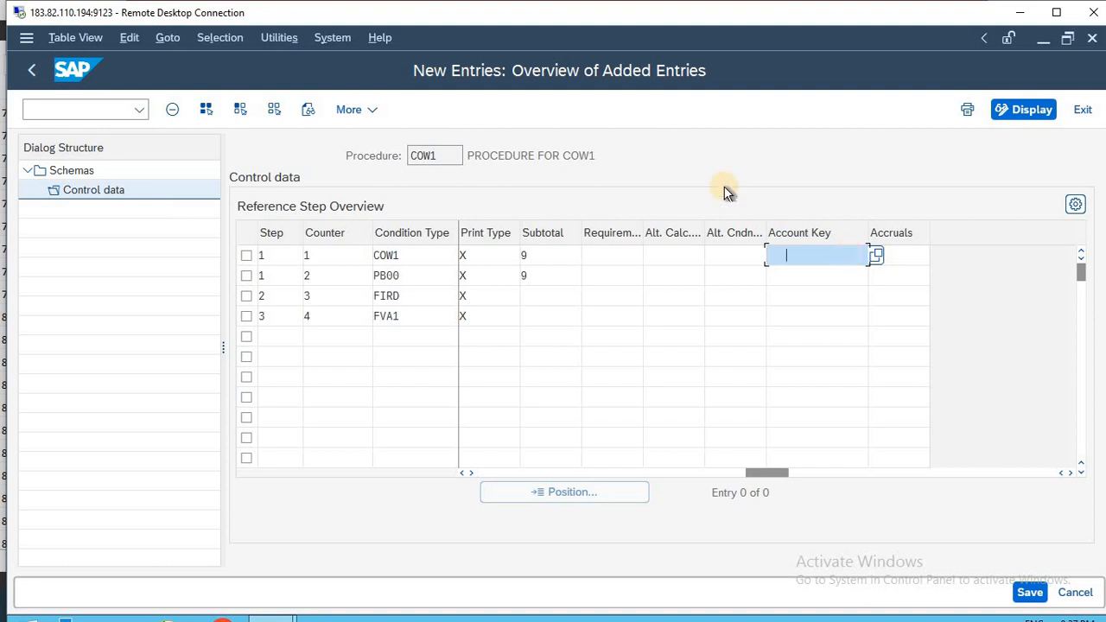
Open Customizing: Execute Project (SPRO) in a new session, return to SAP Easy Access and view the tax procedures with transaction OBQ3.
{"action": "left_click", "coordinate": [90, 107]}
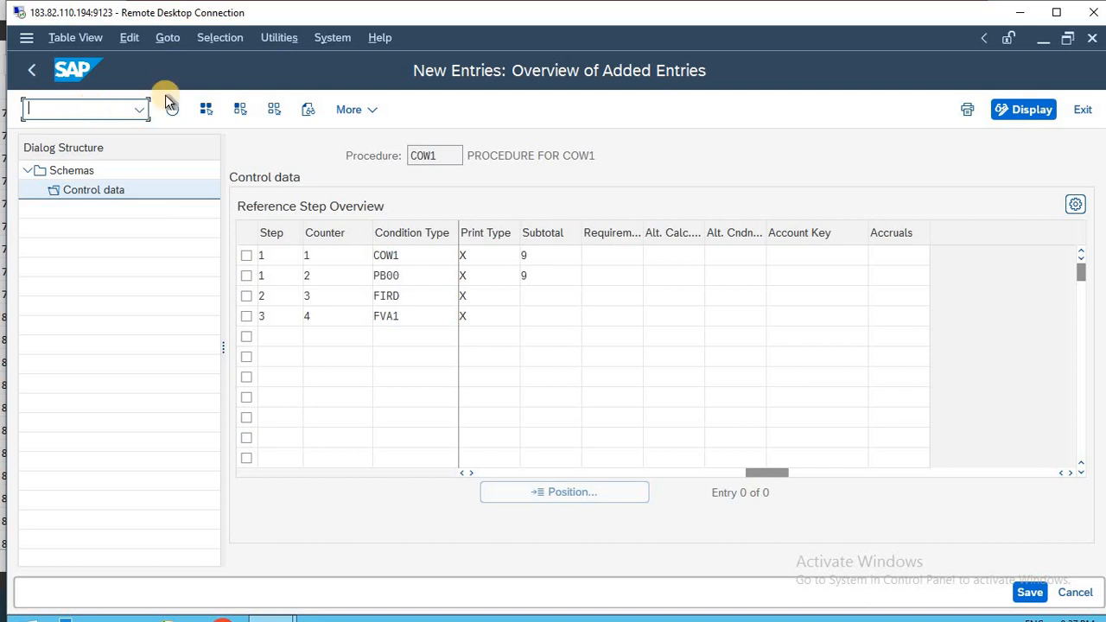
{"action": "type", "text": "/OSPRO"}
{"action": "key", "text": "Return"}
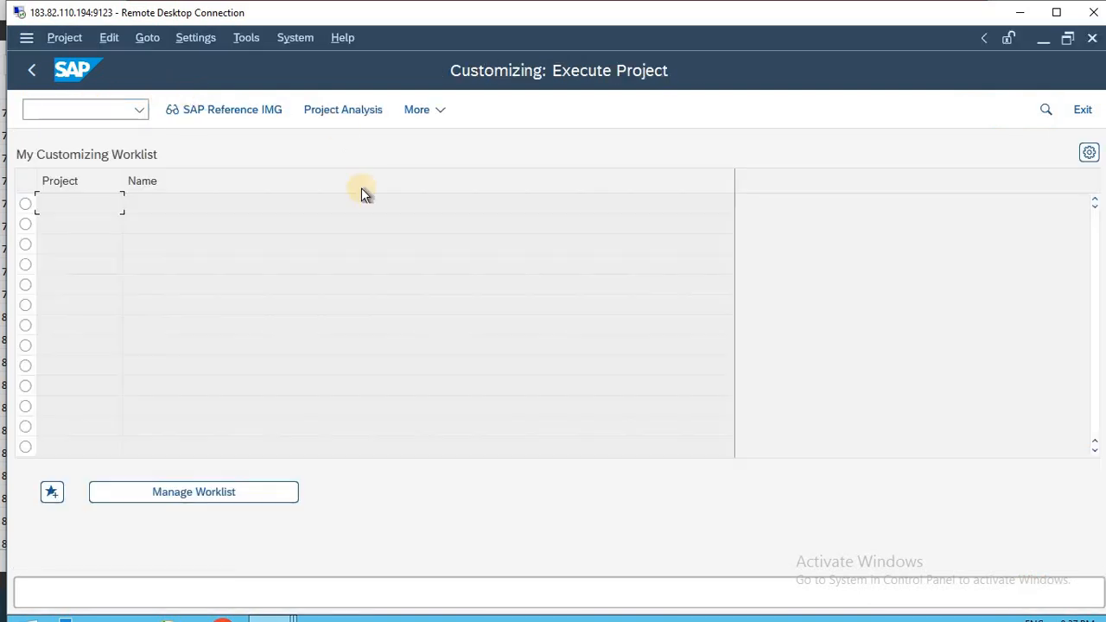
{"action": "key", "text": "F3"}
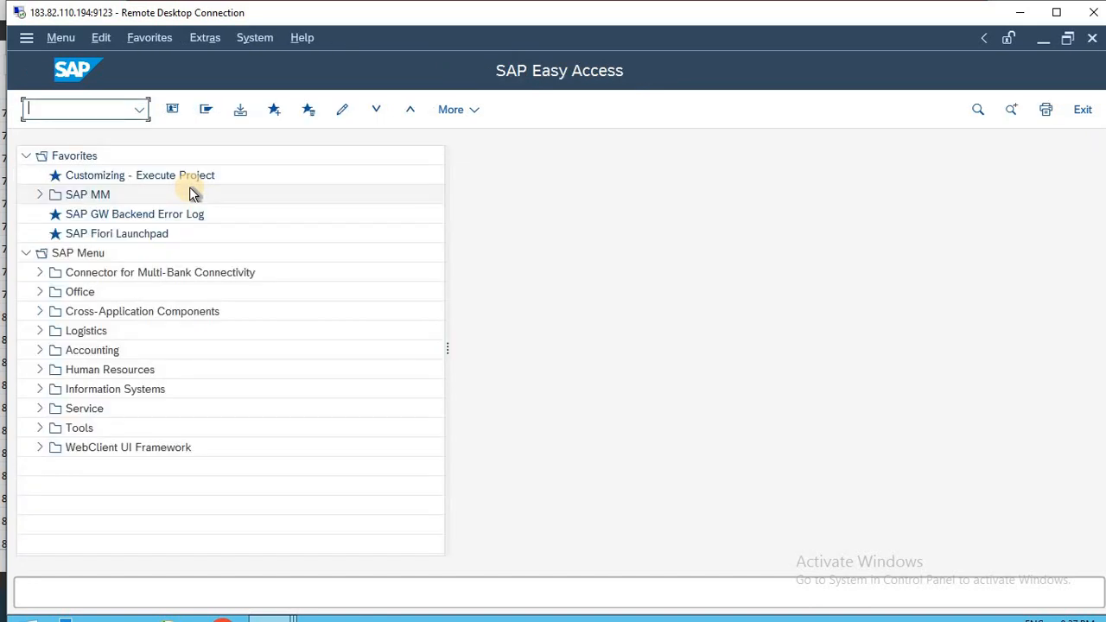
{"action": "type", "text": "OBQ3"}
{"action": "key", "text": "Return"}
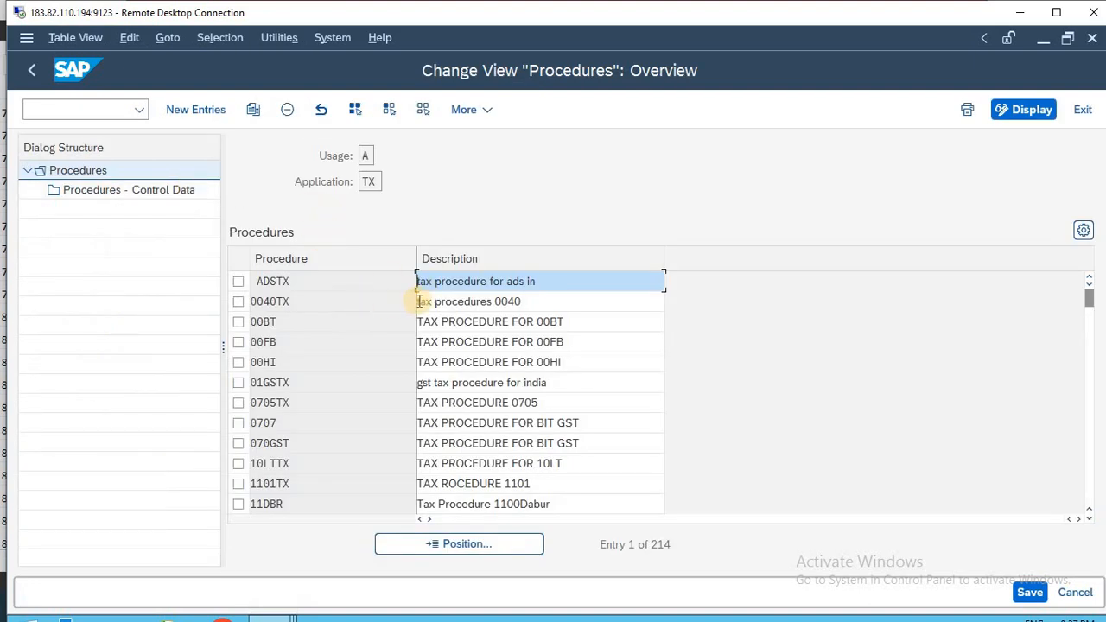
Run transaction OBCN from SAP Easy Access and view the details of tax process #0C, INPUT CENTRAL GST.
{"action": "key", "text": "F3"}
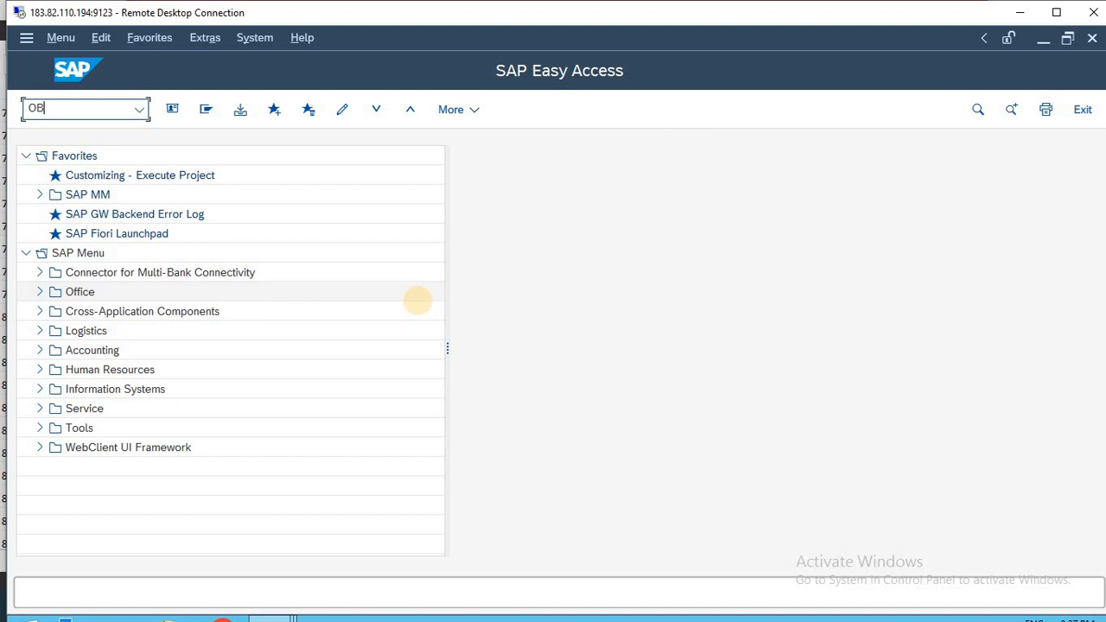
{"action": "type", "text": "OBCN"}
{"action": "key", "text": "Return"}
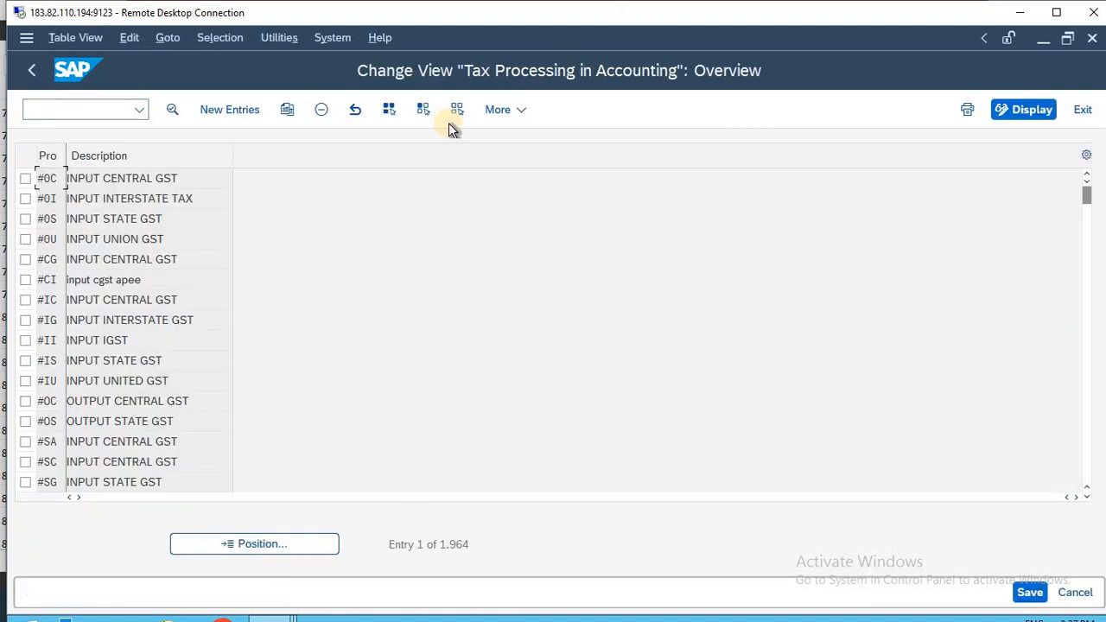
{"action": "double_click", "coordinate": [116, 179]}
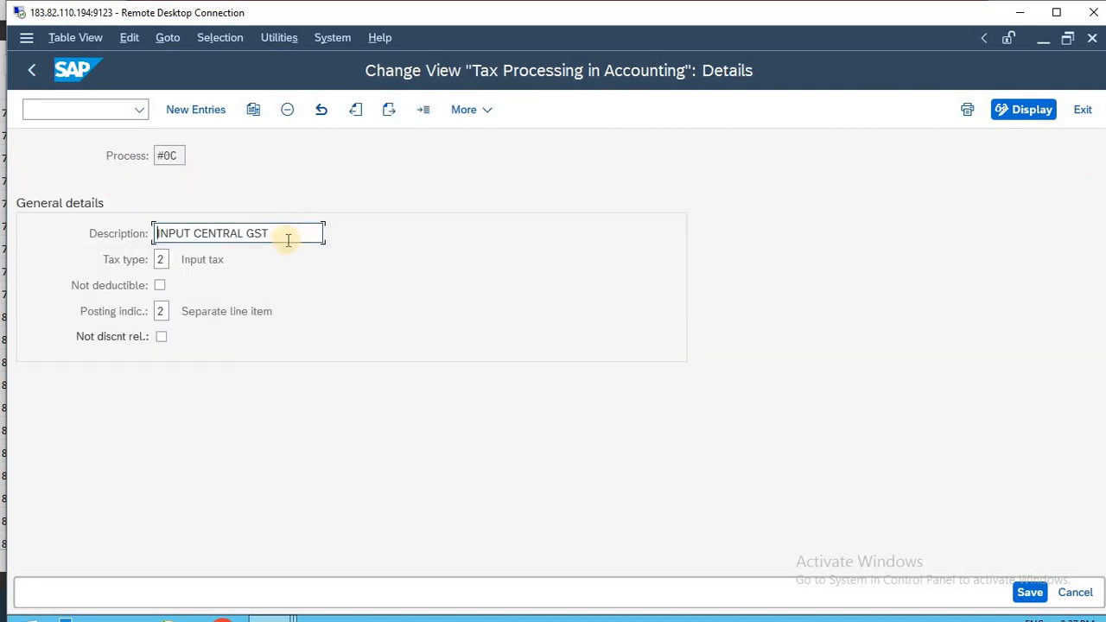
View the condition types overview with transaction OBQ1, and return to SAP Easy Access.
{"action": "key", "text": "shift+F3"}
{"action": "type", "text": "O"}
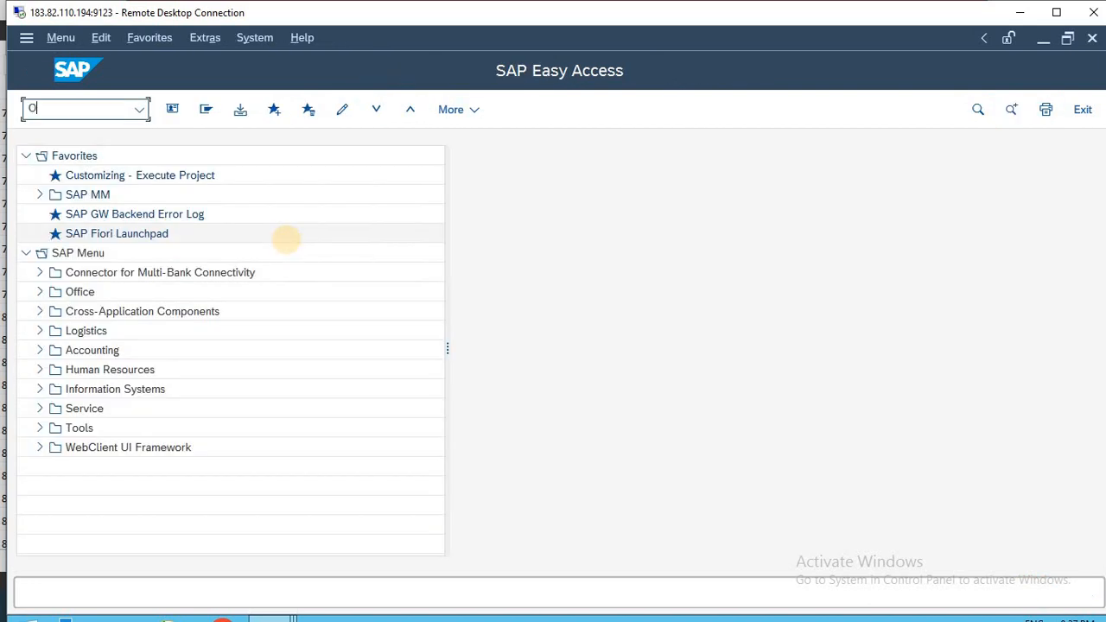
{"action": "type", "text": "BQ1"}
{"action": "key", "text": "Return"}
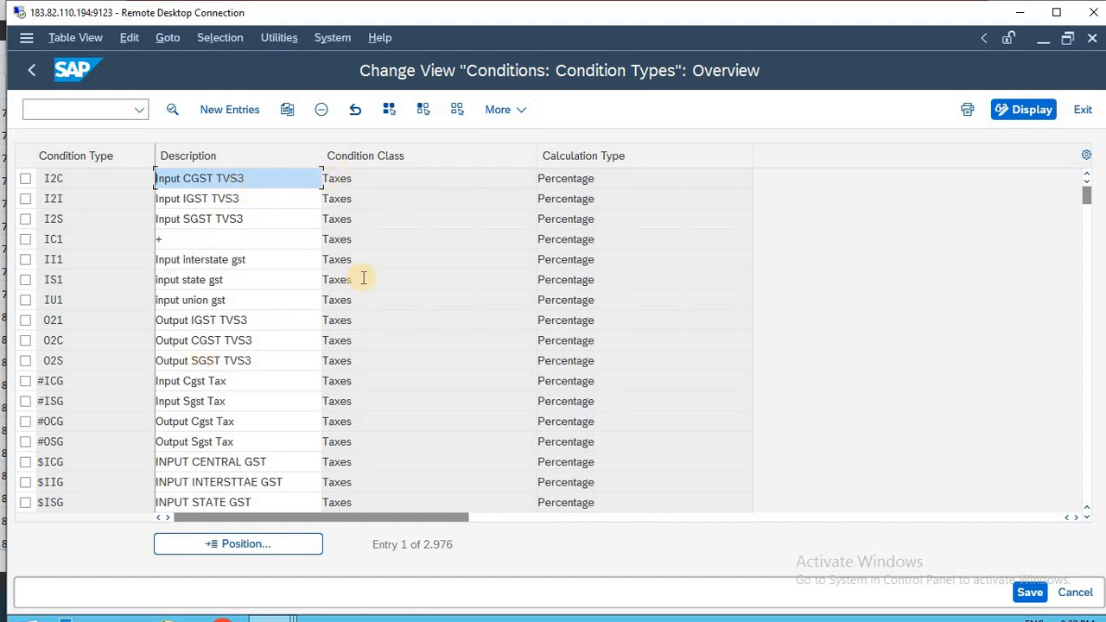
{"action": "key", "text": "F3"}
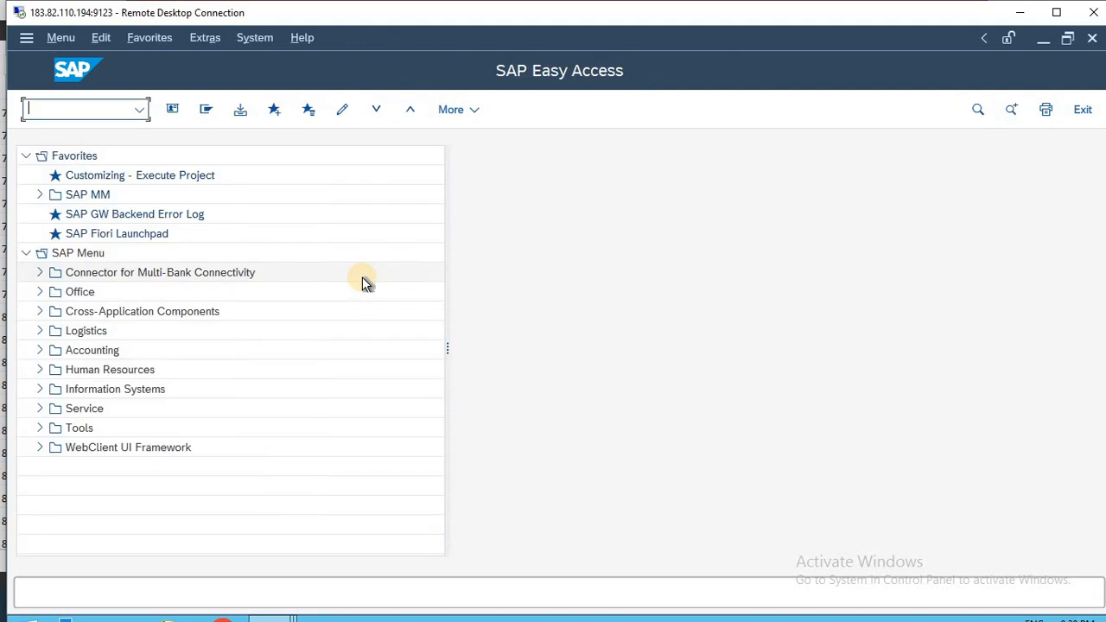
Return to the COW1 control data session, list the available account keys and check the Account Key column in the Excel guide.
{"action": "left_click", "coordinate": [1057, 12]}
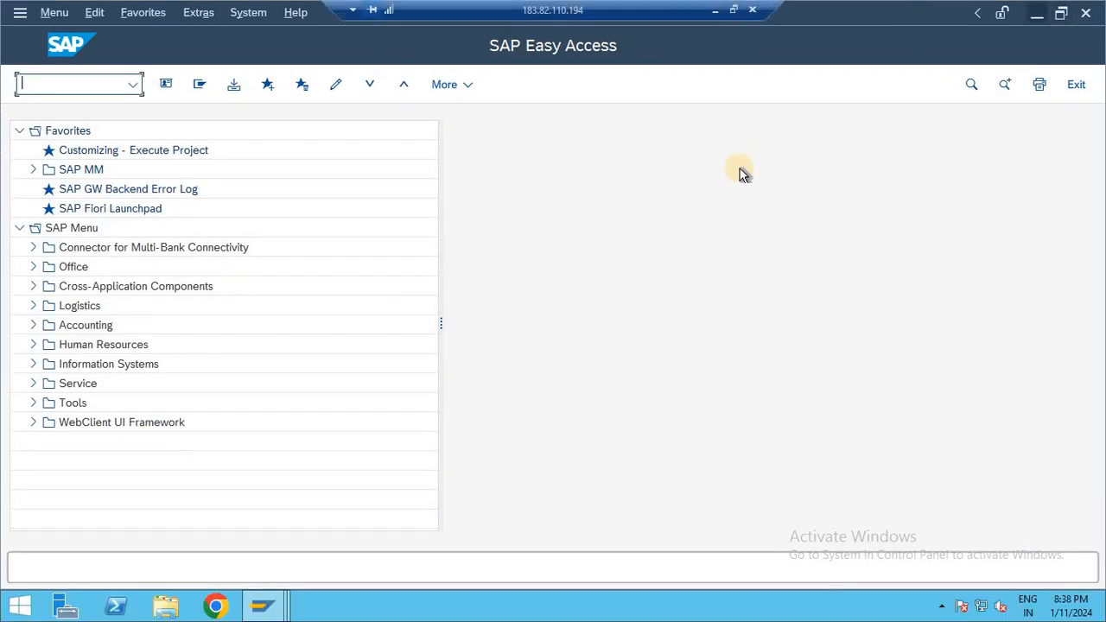
{"action": "left_click", "coordinate": [275, 604]}
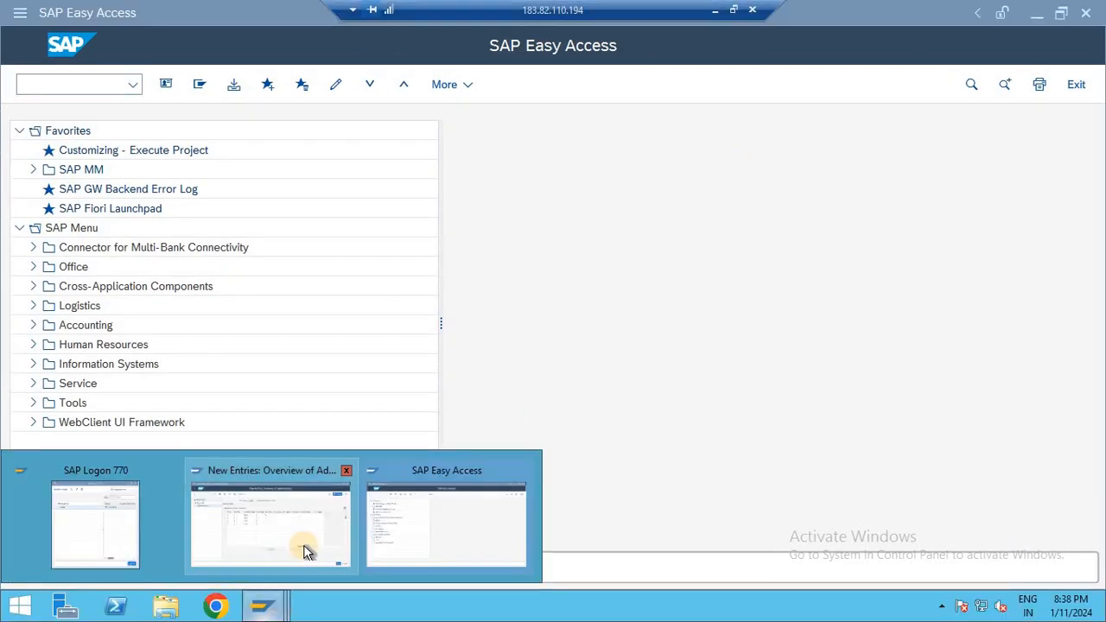
{"action": "left_click", "coordinate": [306, 551]}
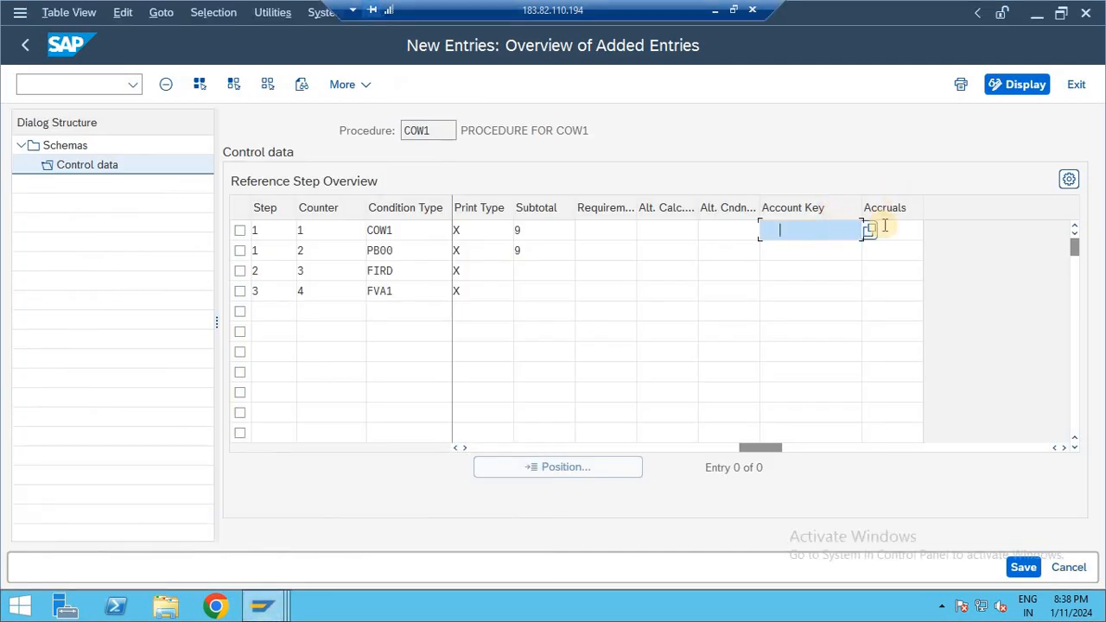
{"action": "left_click", "coordinate": [872, 230]}
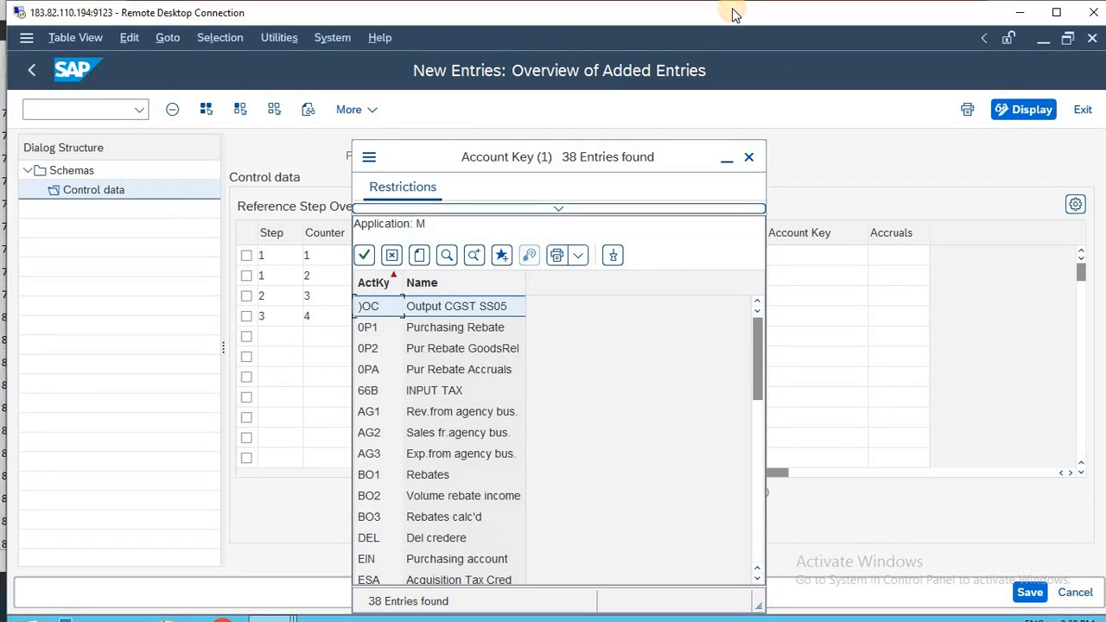
{"action": "key", "text": "alt+Tab"}
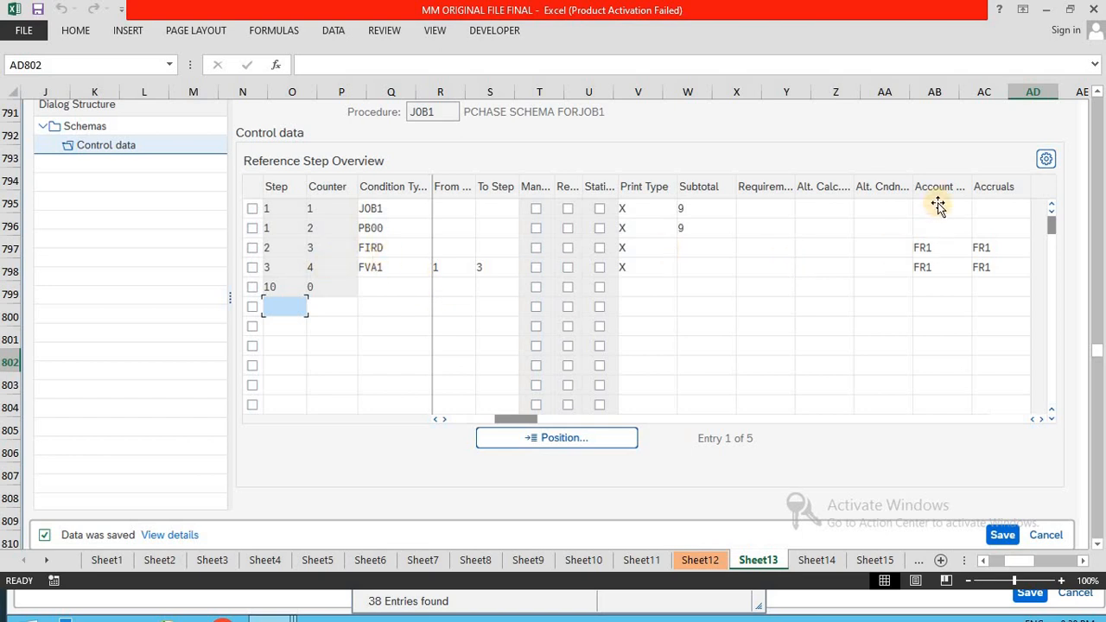
{"action": "key", "text": "alt+Tab"}
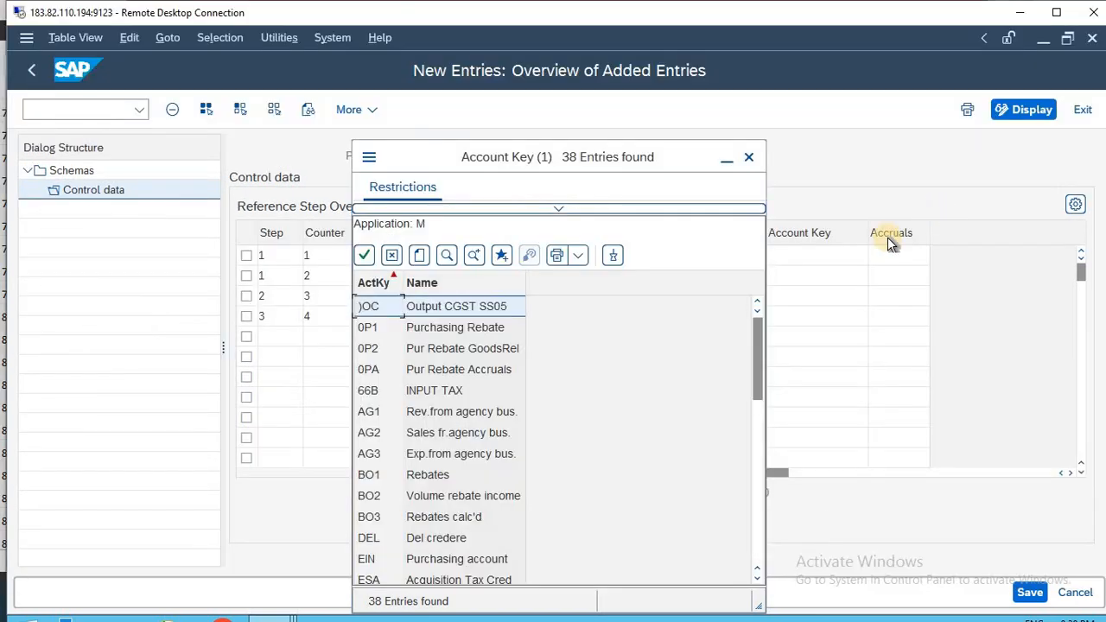
Find account key FR1, Freight clearing, try it on the COW1 row and clear it from there.
{"action": "left_click", "coordinate": [447, 255]}
{"action": "type", "text": "FR1"}
{"action": "key", "text": "Return"}
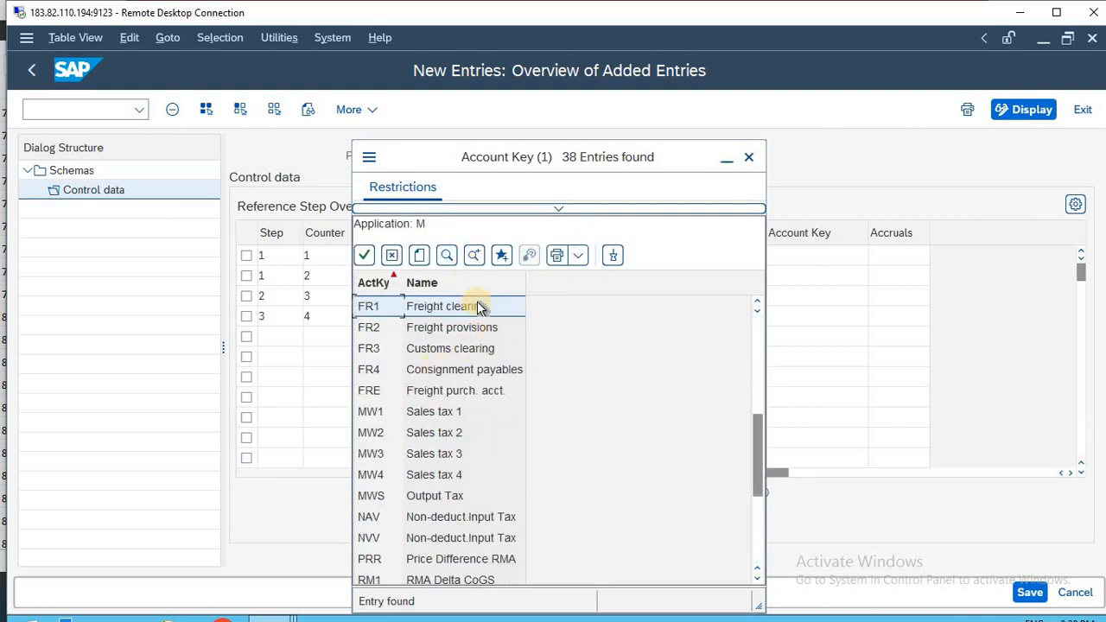
{"action": "double_click", "coordinate": [479, 307]}
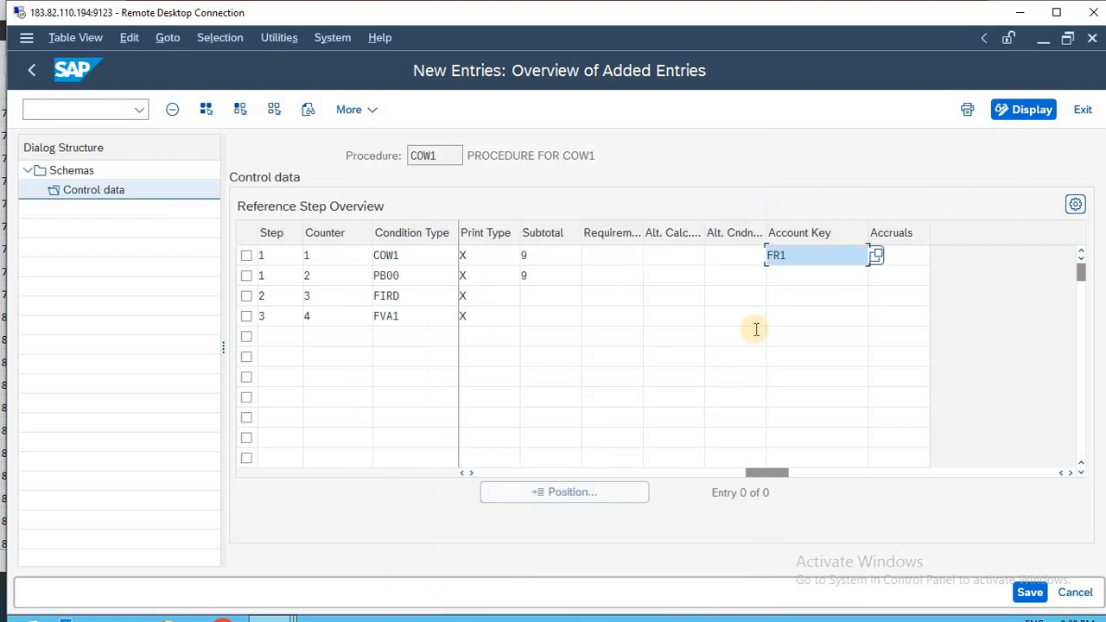
{"action": "key", "text": "ctrl+a"}
{"action": "key", "text": "Delete"}
Enter FR1 as both Account Key and Accruals for the FIRD and FVA1 rows.
{"action": "left_click", "coordinate": [790, 297]}
{"action": "type", "text": "FR1"}
{"action": "key", "text": "Down"}
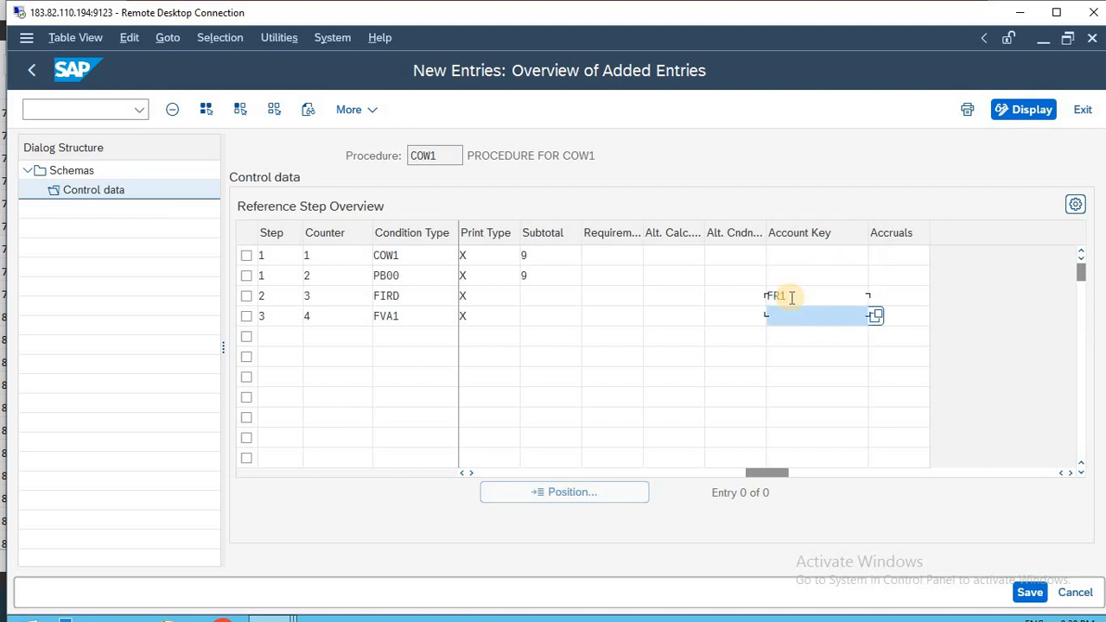
{"action": "type", "text": "FR1"}
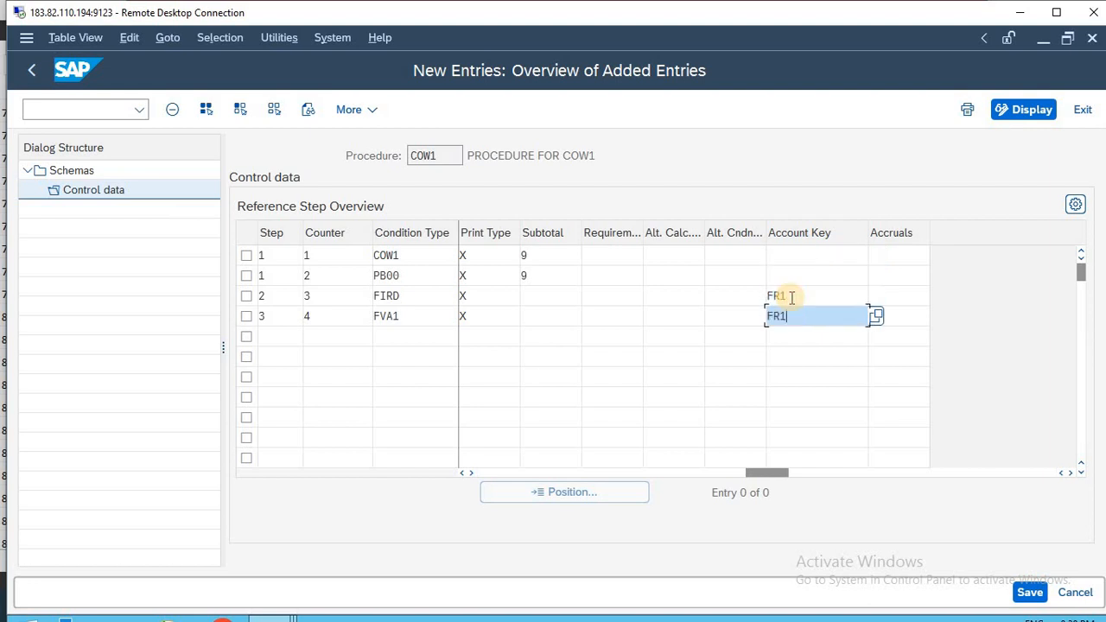
{"action": "left_click", "coordinate": [894, 292]}
{"action": "type", "text": "FR1"}
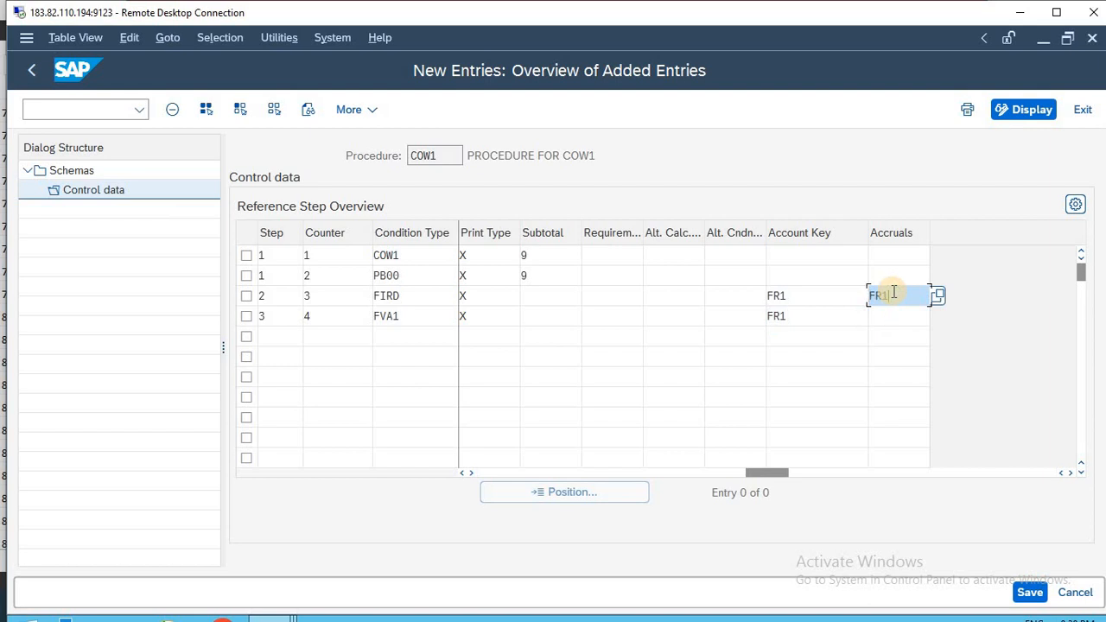
{"action": "key", "text": "Down"}
{"action": "type", "text": "FR1"}
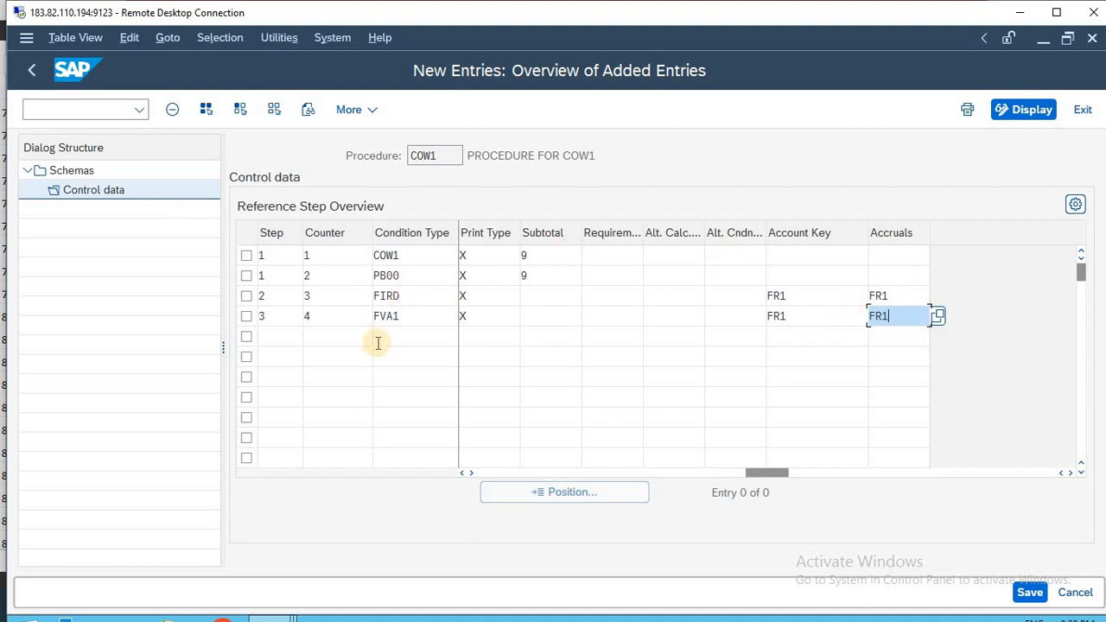
Look up condition type FVA1 in the list of condition types for the FVA1 row.
{"action": "left_click", "coordinate": [400, 296]}
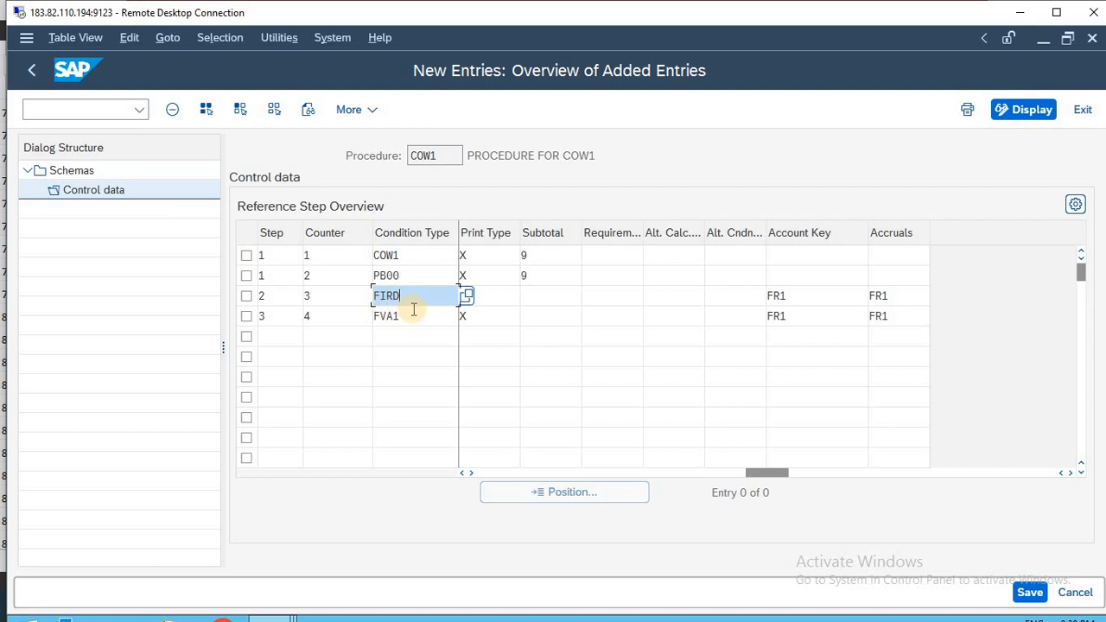
{"action": "left_click", "coordinate": [416, 327]}
{"action": "left_click", "coordinate": [403, 314]}
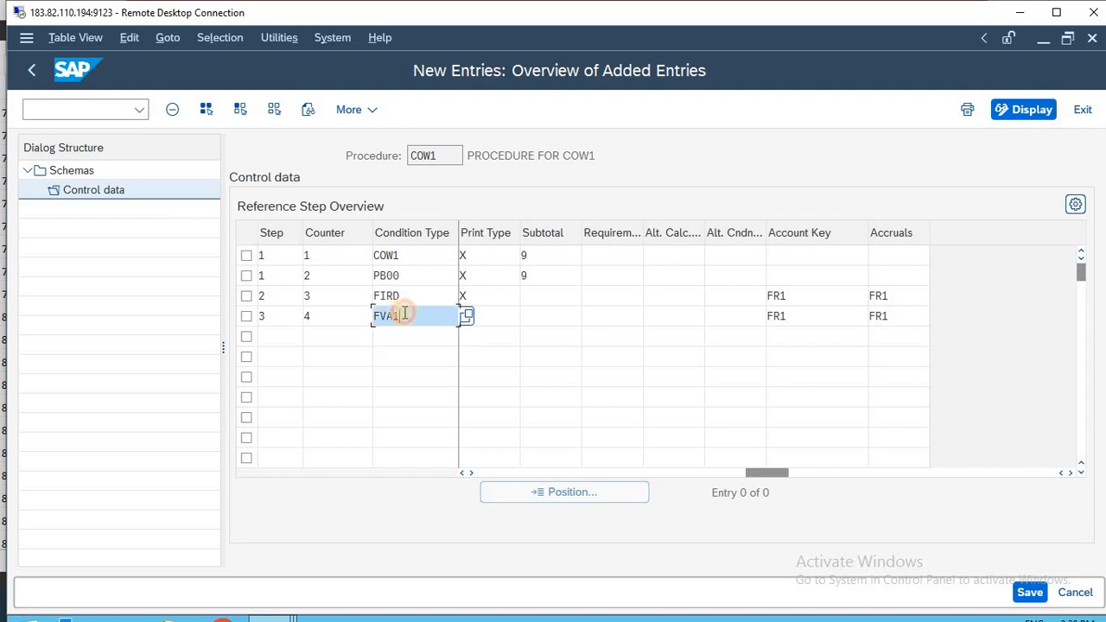
{"action": "left_click", "coordinate": [465, 317]}
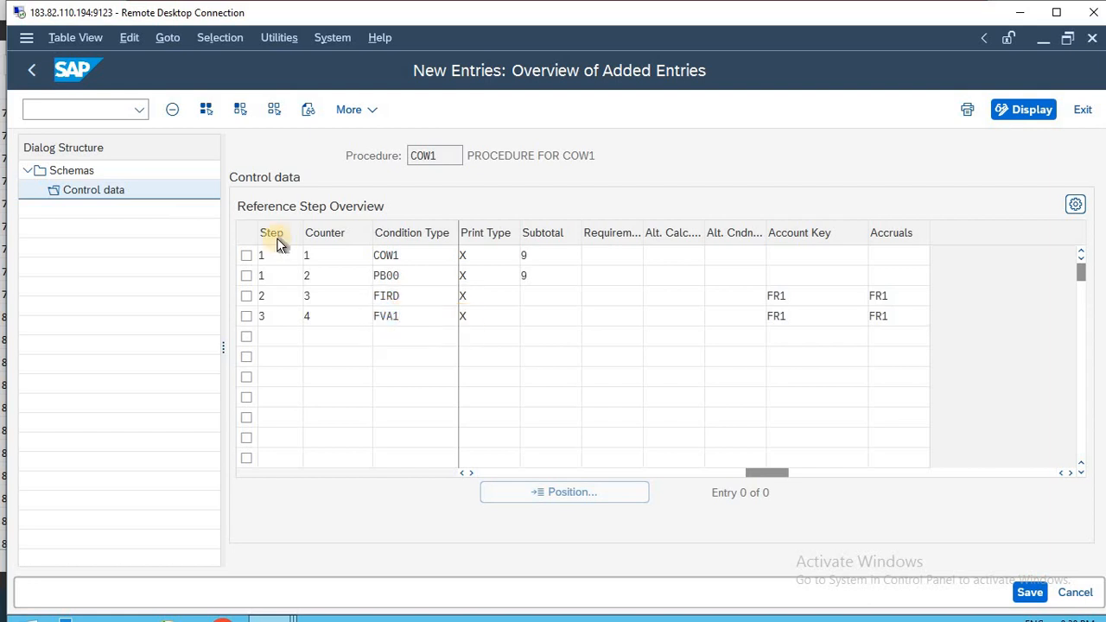
{"action": "left_click", "coordinate": [342, 154]}
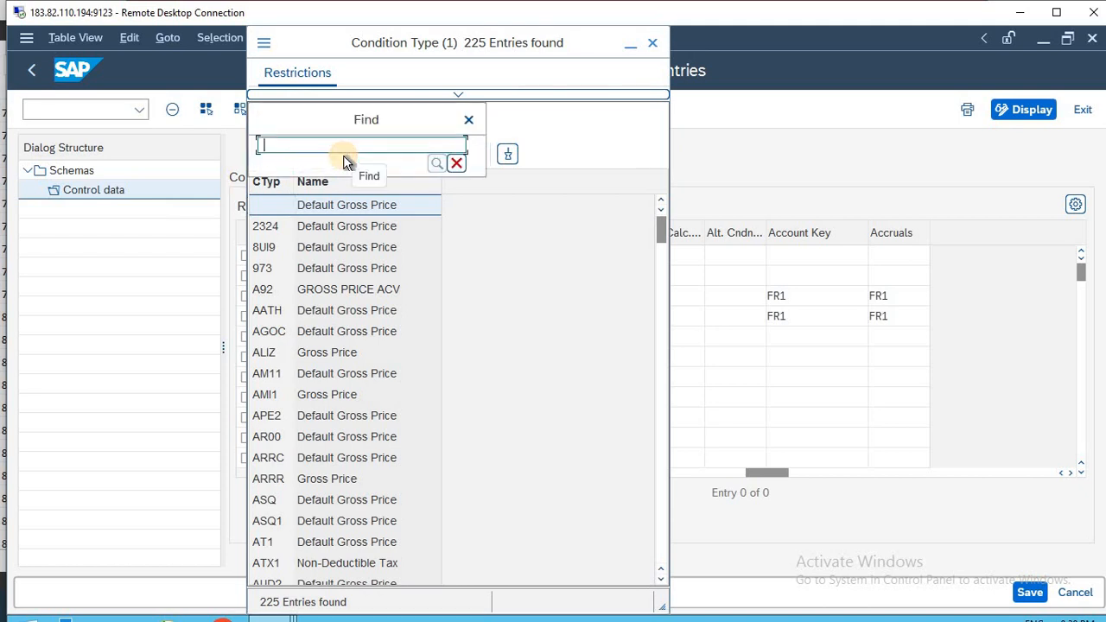
{"action": "type", "text": "FVA1"}
{"action": "key", "text": "Return"}
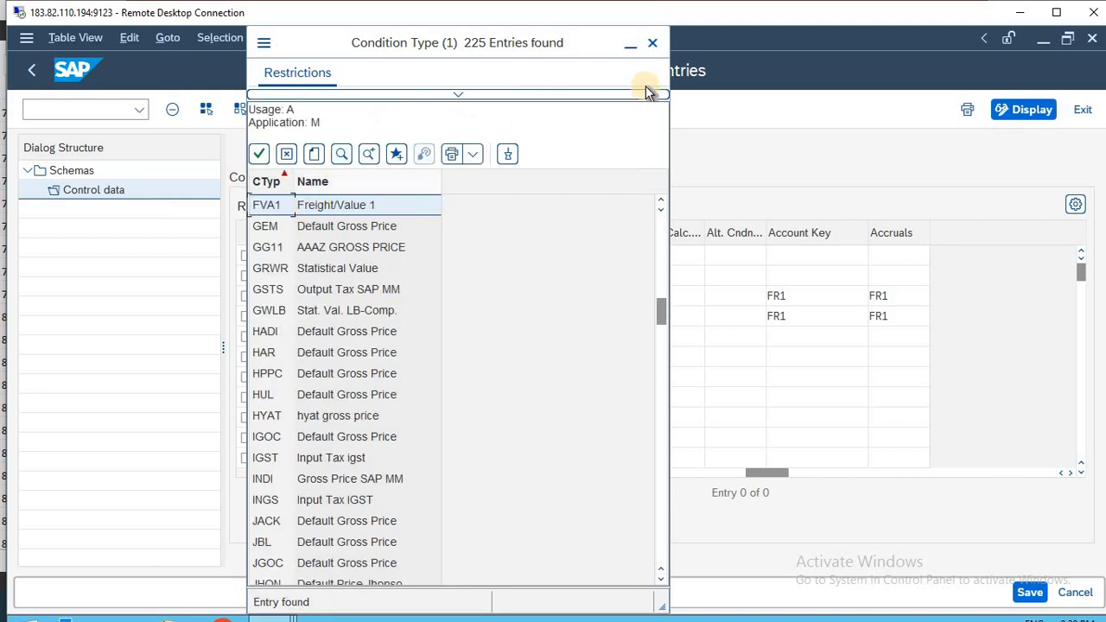
{"action": "key", "text": "Return"}
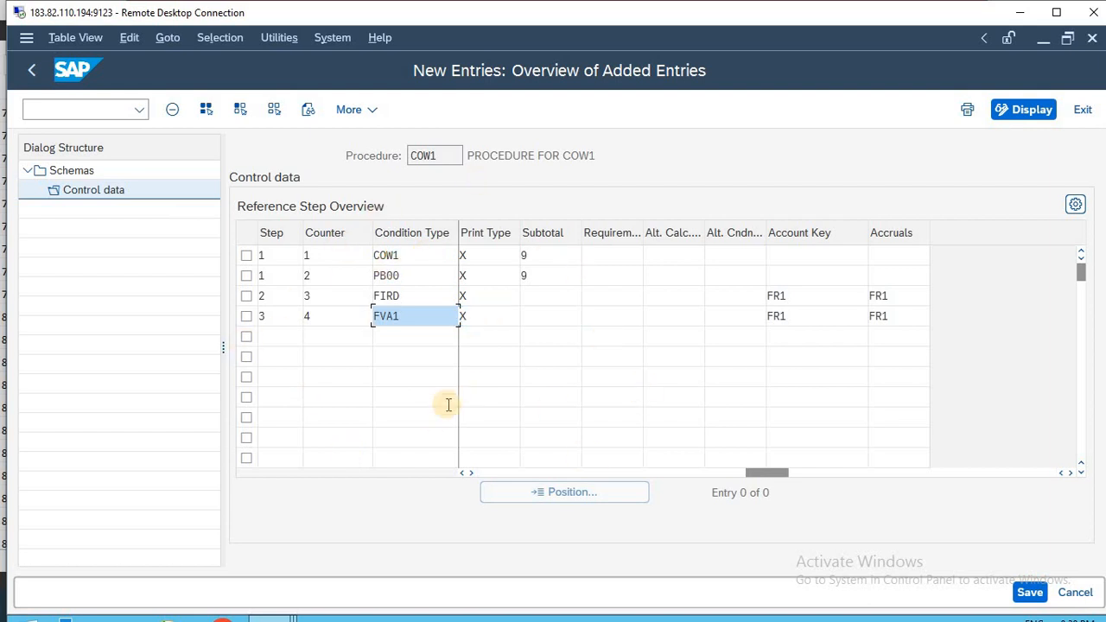
Save the COW1 control data, passing the warnings, and go back to the schemas overview.
{"action": "left_click", "coordinate": [415, 355]}
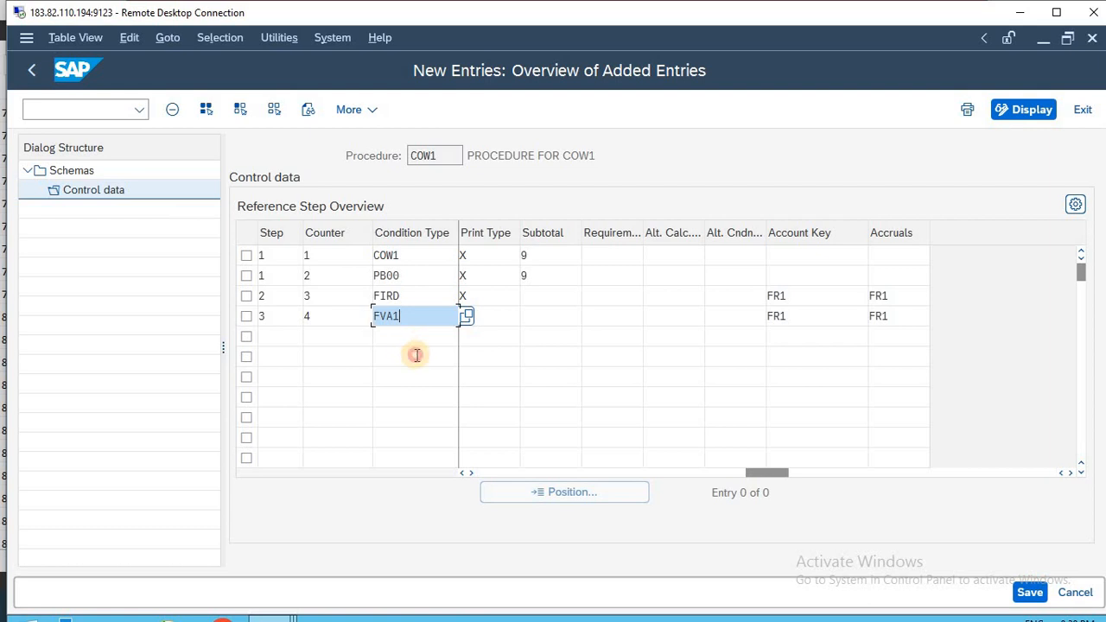
{"action": "left_click", "coordinate": [1031, 595]}
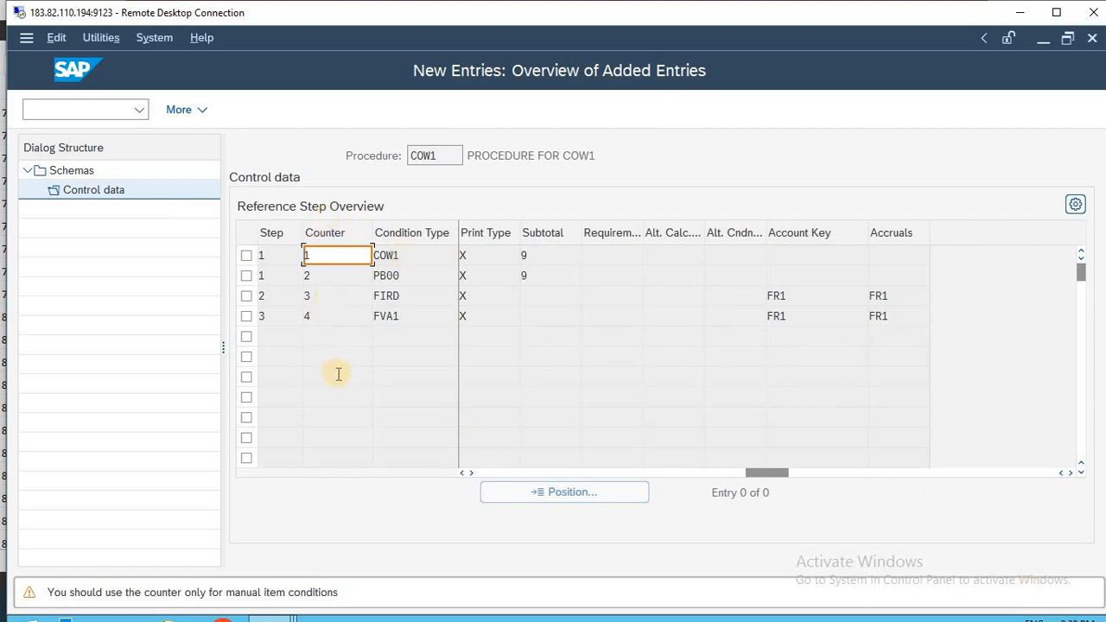
{"action": "key", "text": "Down"}
{"action": "key", "text": "Down"}
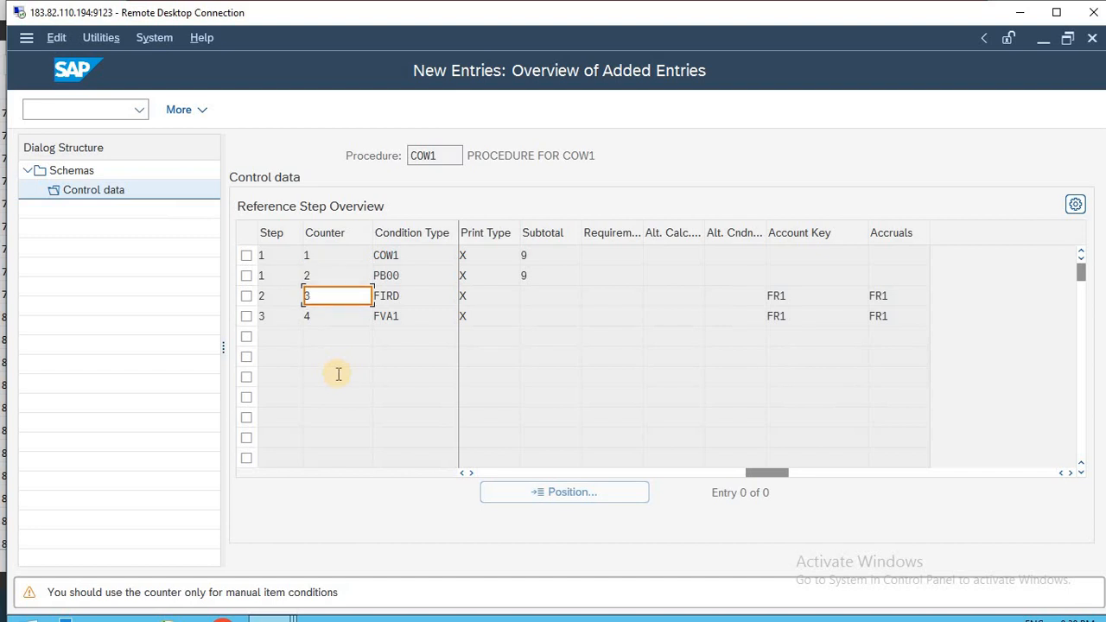
{"action": "key", "text": "Down"}
{"action": "key", "text": "Return"}
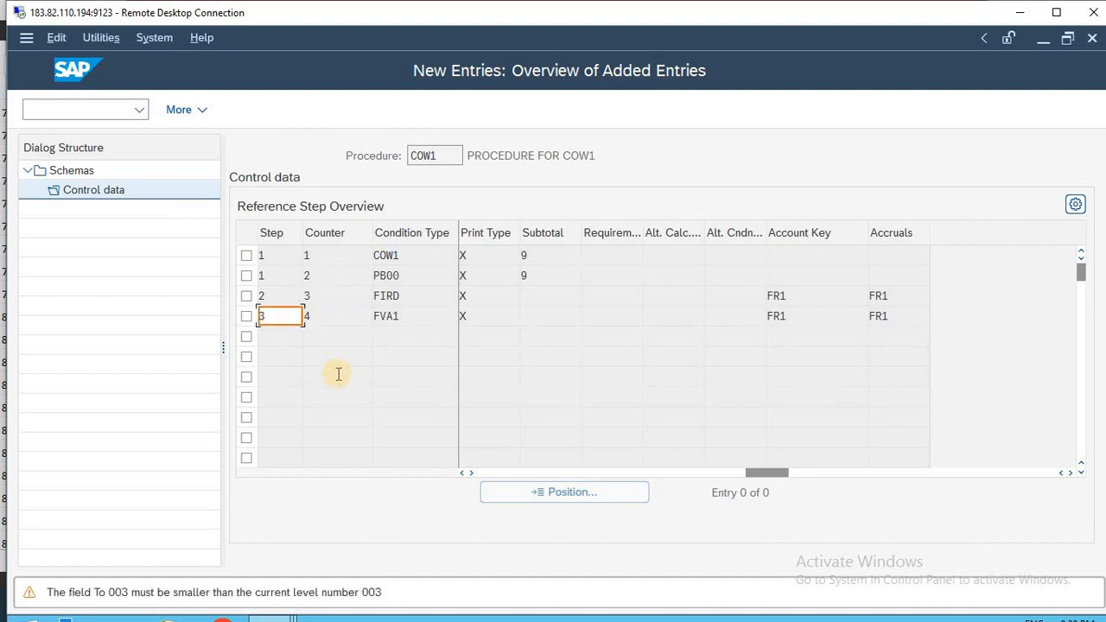
{"action": "key", "text": "Down"}
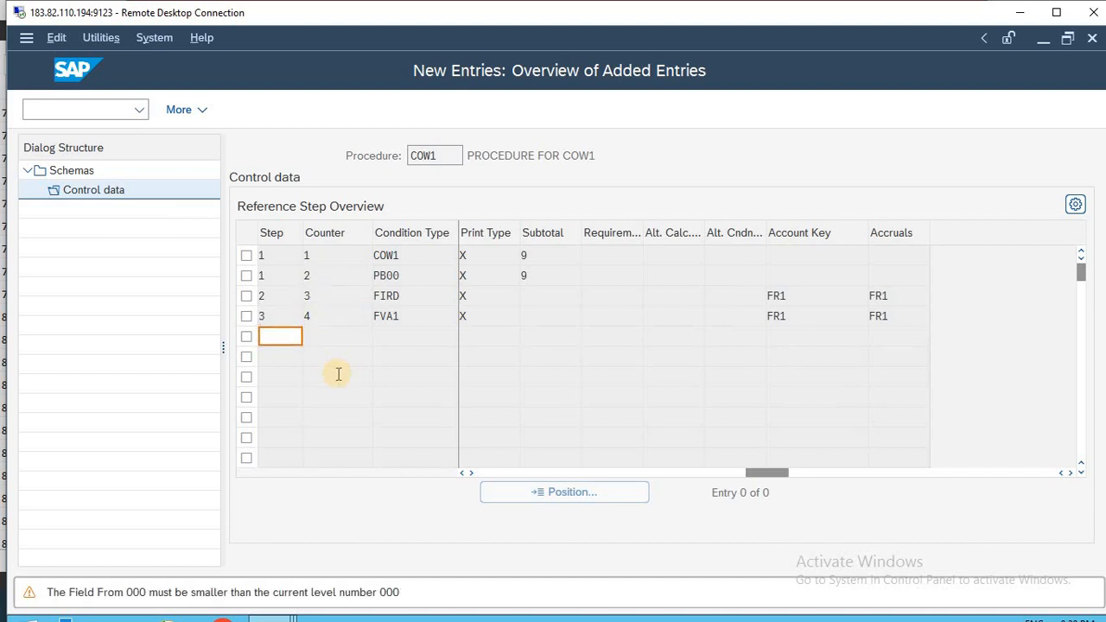
{"action": "key", "text": "Return"}
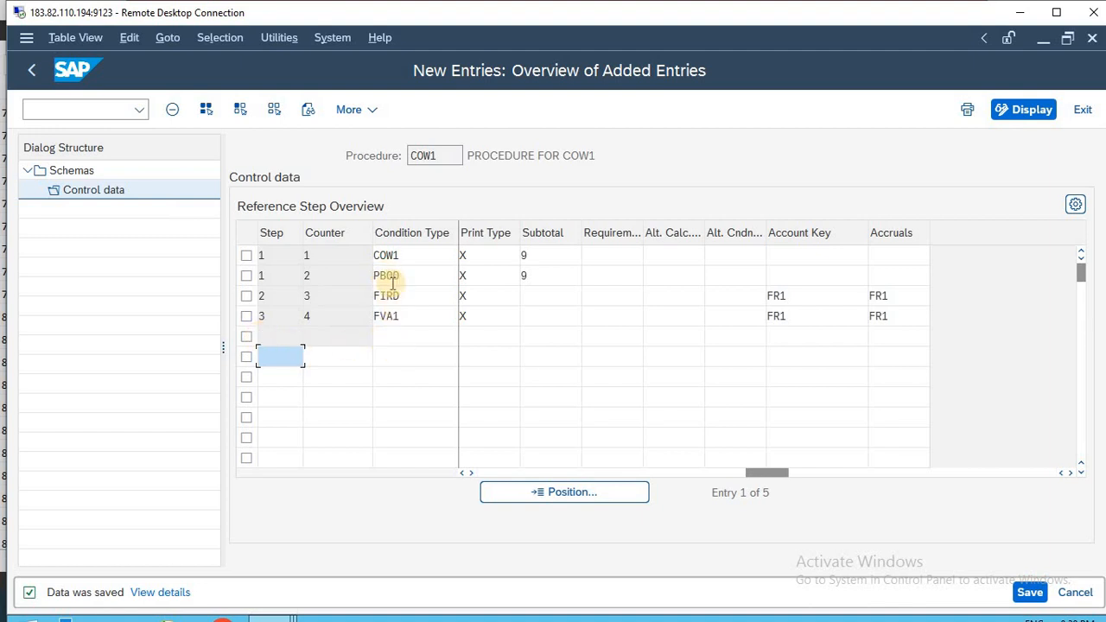
{"action": "left_click", "coordinate": [1029, 593]}
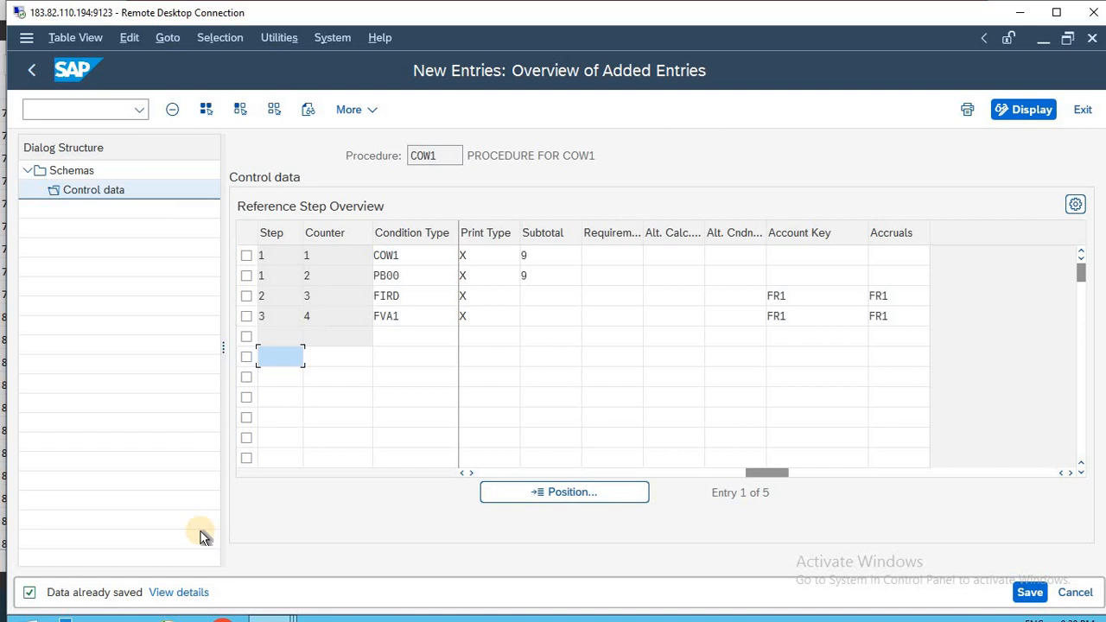
{"action": "key", "text": "F3"}
{"action": "key", "text": "F3"}
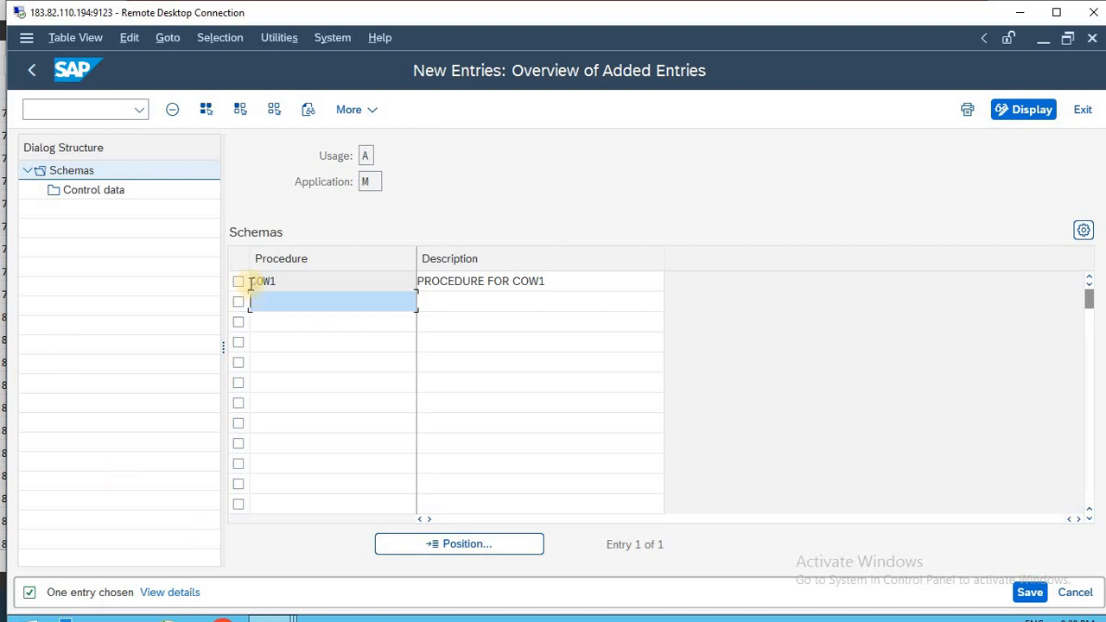
Switch to the Excel guide and look past the schema control data for the next activity under Define Price Determination Process.
{"action": "key", "text": "alt+Tab"}
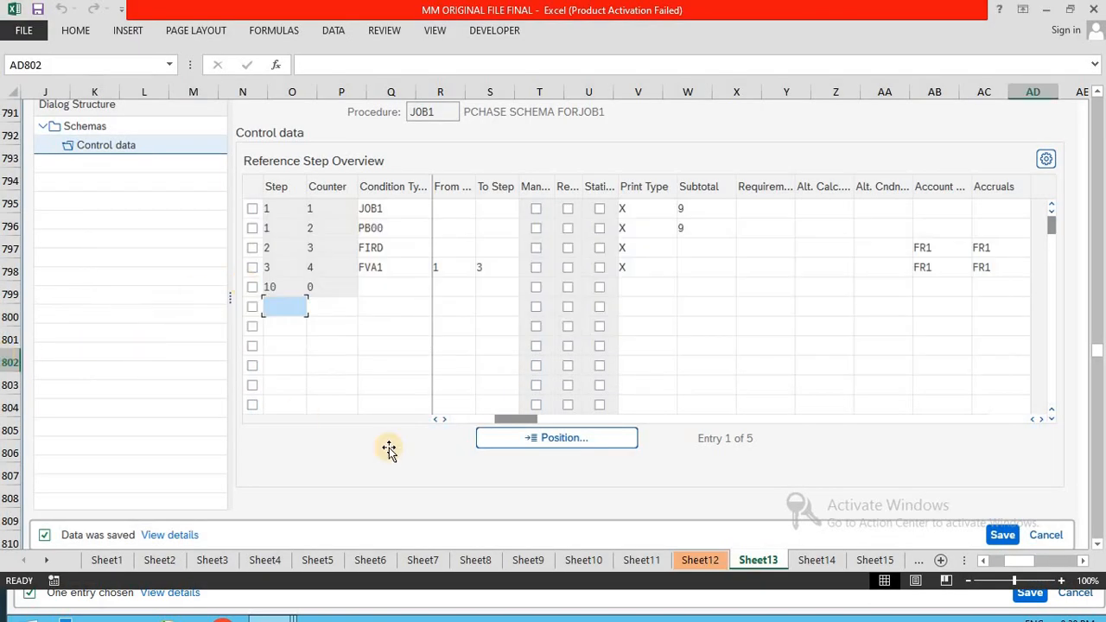
{"action": "key", "text": "Left"}
{"action": "key", "text": "Left"}
{"action": "key", "text": "Left"}
{"action": "key", "text": "Left"}
{"action": "key", "text": "Left"}
{"action": "key", "text": "Left"}
{"action": "key", "text": "Left"}
{"action": "key", "text": "Left"}
{"action": "key", "text": "Left"}
{"action": "key", "text": "Left"}
{"action": "key", "text": "Left"}
{"action": "key", "text": "Left"}
{"action": "key", "text": "Left"}
{"action": "key", "text": "Left"}
{"action": "key", "text": "Left"}
{"action": "key", "text": "Left"}
{"action": "key", "text": "Left"}
{"action": "key", "text": "Left"}
{"action": "key", "text": "Left"}
{"action": "key", "text": "Left"}
{"action": "key", "text": "Down"}
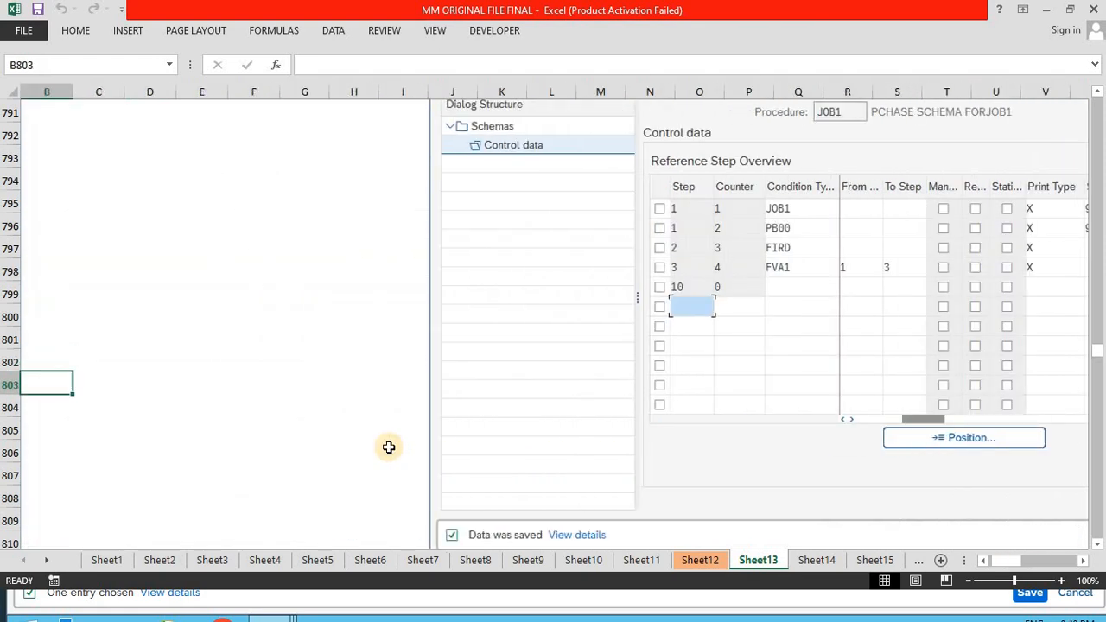
{"action": "key", "text": "Down"}
{"action": "key", "text": "Down"}
{"action": "key", "text": "Down"}
{"action": "key", "text": "Down"}
{"action": "key", "text": "Down"}
{"action": "key", "text": "Down"}
{"action": "key", "text": "Down"}
{"action": "key", "text": "Down"}
{"action": "key", "text": "Down"}
{"action": "key", "text": "Down"}
{"action": "key", "text": "Down"}
{"action": "key", "text": "Down"}
{"action": "key", "text": "Down"}
{"action": "key", "text": "Down"}
{"action": "key", "text": "Down"}
{"action": "key", "text": "Down"}
{"action": "key", "text": "Down"}
{"action": "key", "text": "Down"}
{"action": "key", "text": "Down"}
{"action": "key", "text": "Down"}
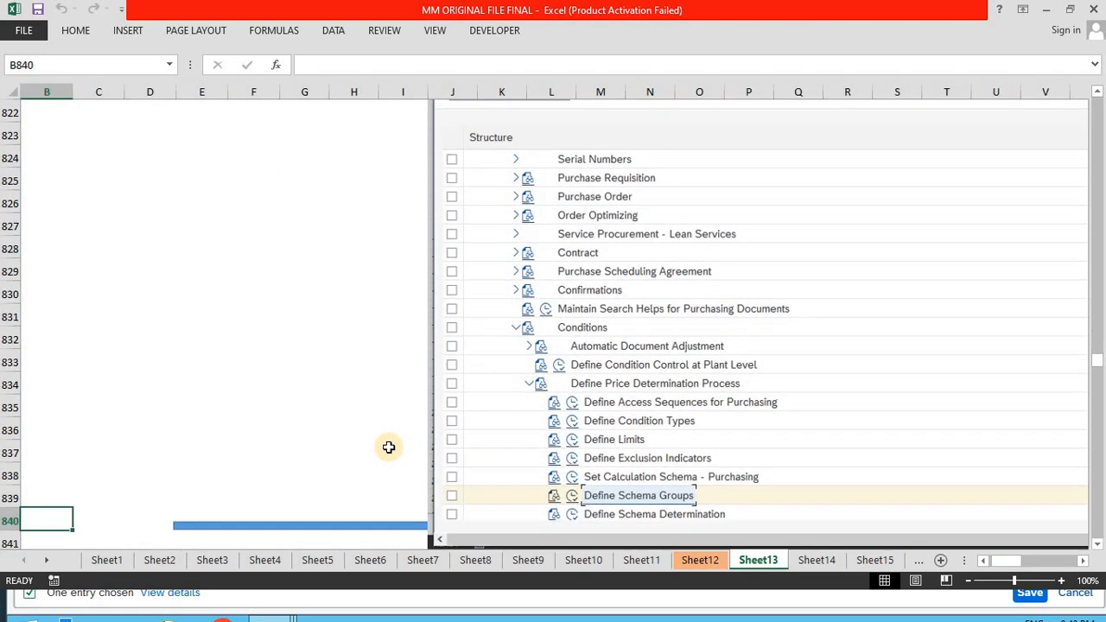
{"action": "key", "text": "Down"}
{"action": "key", "text": "Down"}
{"action": "key", "text": "Down"}
{"action": "key", "text": "Down"}
{"action": "key", "text": "Down"}
{"action": "key", "text": "Down"}
{"action": "key", "text": "Down"}
{"action": "key", "text": "Down"}
{"action": "key", "text": "Down"}
{"action": "key", "text": "Down"}
{"action": "key", "text": "Down"}
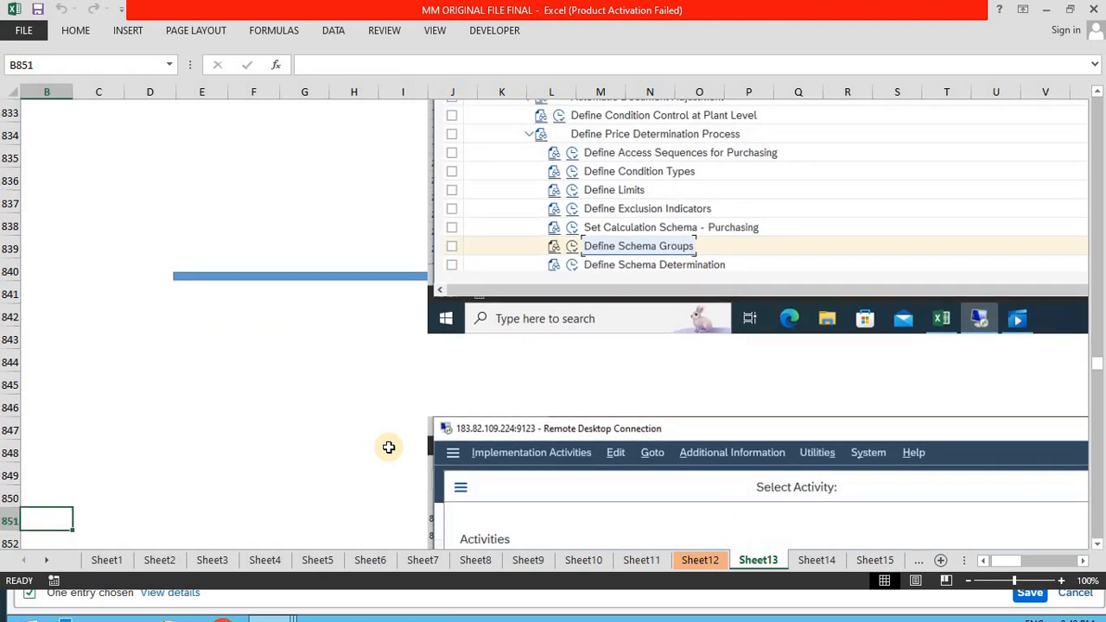
Examine the guide's Select Activity screenshot to see which schema group activity to perform first.
{"action": "key", "text": "Right"}
{"action": "key", "text": "Right"}
{"action": "key", "text": "Right"}
{"action": "key", "text": "Right"}
{"action": "key", "text": "Right"}
{"action": "key", "text": "Right"}
{"action": "key", "text": "Right"}
{"action": "key", "text": "Right"}
{"action": "key", "text": "Right"}
{"action": "key", "text": "Right"}
{"action": "key", "text": "Right"}
{"action": "key", "text": "Right"}
{"action": "key", "text": "Right"}
{"action": "key", "text": "Right"}
{"action": "key", "text": "Right"}
{"action": "key", "text": "Right"}
{"action": "key", "text": "Right"}
{"action": "key", "text": "Right"}
{"action": "key", "text": "Right"}
{"action": "key", "text": "Right"}
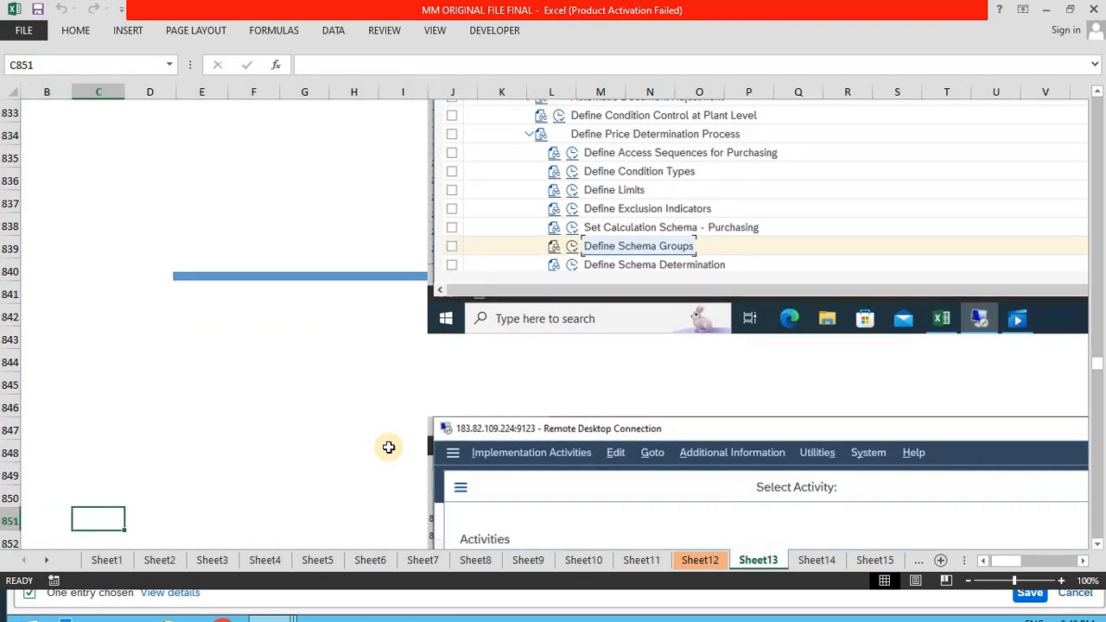
{"action": "key", "text": "Down"}
{"action": "key", "text": "Down"}
{"action": "key", "text": "Down"}
{"action": "key", "text": "Down"}
{"action": "key", "text": "Down"}
{"action": "key", "text": "Down"}
{"action": "key", "text": "Down"}
{"action": "key", "text": "Down"}
{"action": "key", "text": "Down"}
{"action": "key", "text": "Down"}
{"action": "key", "text": "Down"}
{"action": "key", "text": "Down"}
{"action": "key", "text": "Down"}
{"action": "key", "text": "Down"}
{"action": "key", "text": "Down"}
{"action": "key", "text": "Down"}
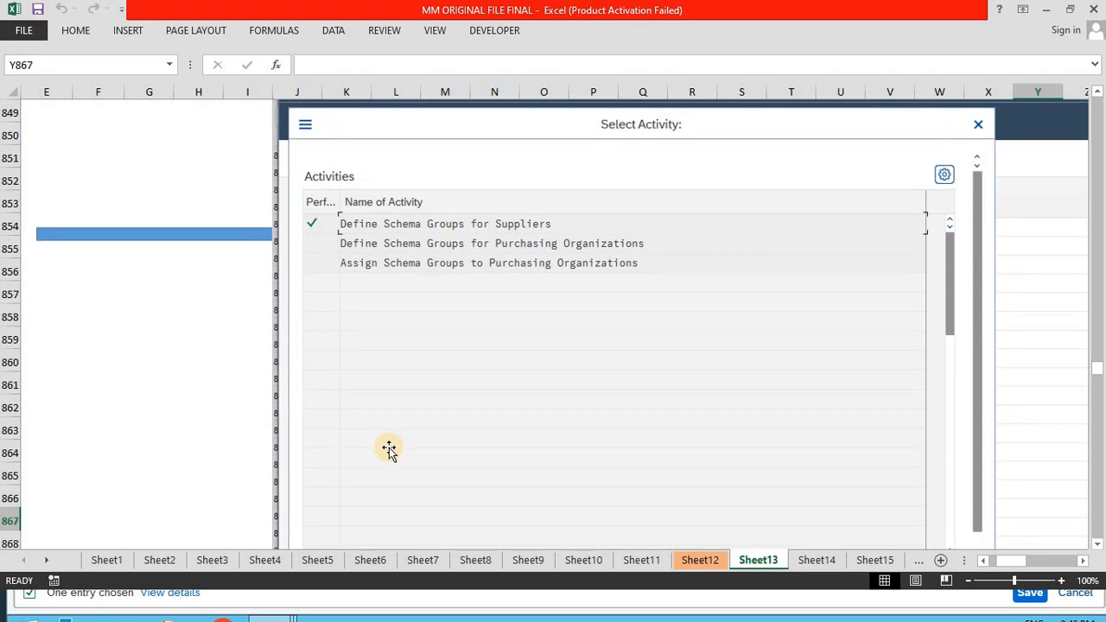
{"action": "left_click", "coordinate": [208, 331]}
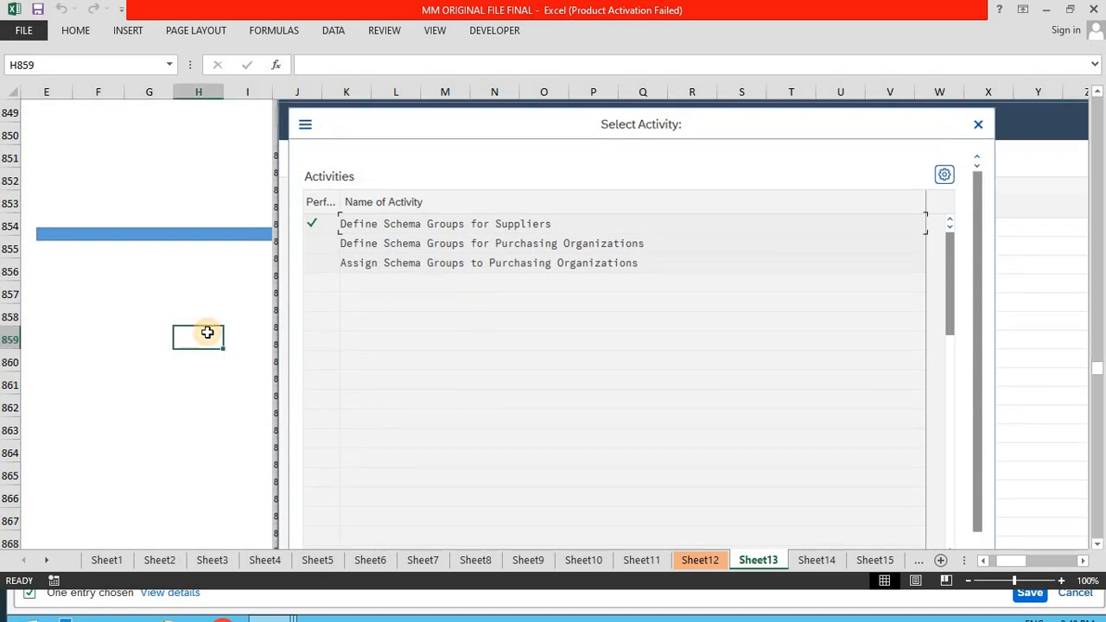
Read on in the guide to the screenshot on creating new schema groups for suppliers.
{"action": "key", "text": "Left"}
{"action": "key", "text": "Left"}
{"action": "key", "text": "Left"}
{"action": "key", "text": "Left"}
{"action": "key", "text": "Left"}
{"action": "key", "text": "Left"}
{"action": "key", "text": "Left"}
{"action": "key", "text": "Down"}
{"action": "key", "text": "Down"}
{"action": "key", "text": "Down"}
{"action": "key", "text": "Down"}
{"action": "key", "text": "Down"}
{"action": "key", "text": "Down"}
{"action": "key", "text": "Down"}
{"action": "key", "text": "Down"}
{"action": "key", "text": "Down"}
{"action": "key", "text": "Down"}
{"action": "key", "text": "Down"}
{"action": "key", "text": "Down"}
{"action": "key", "text": "Down"}
{"action": "key", "text": "Down"}
{"action": "key", "text": "Down"}
{"action": "key", "text": "Down"}
{"action": "key", "text": "Down"}
{"action": "key", "text": "Down"}
{"action": "key", "text": "Down"}
{"action": "key", "text": "Down"}
{"action": "key", "text": "Down"}
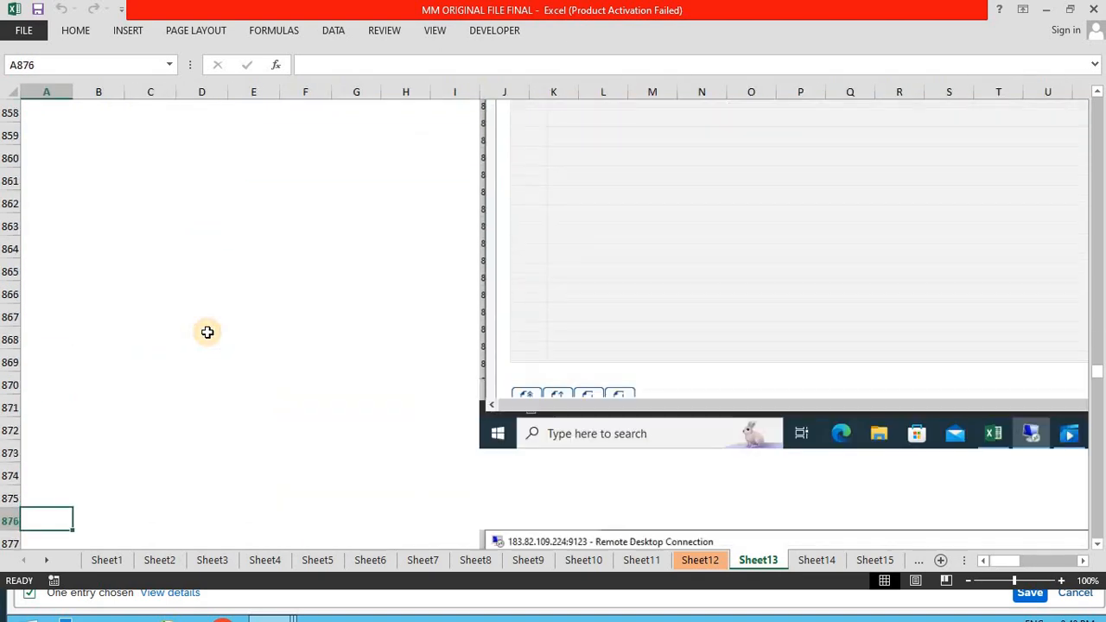
{"action": "key", "text": "Up"}
{"action": "key", "text": "Up"}
{"action": "key", "text": "Up"}
{"action": "key", "text": "Up"}
{"action": "key", "text": "Up"}
{"action": "key", "text": "Up"}
{"action": "key", "text": "Up"}
{"action": "key", "text": "Up"}
{"action": "key", "text": "Up"}
{"action": "key", "text": "Up"}
{"action": "key", "text": "Up"}
{"action": "key", "text": "Up"}
{"action": "key", "text": "Up"}
{"action": "key", "text": "Up"}
{"action": "key", "text": "Up"}
{"action": "key", "text": "Up"}
{"action": "key", "text": "Up"}
{"action": "key", "text": "Up"}
{"action": "key", "text": "Up"}
{"action": "key", "text": "Up"}
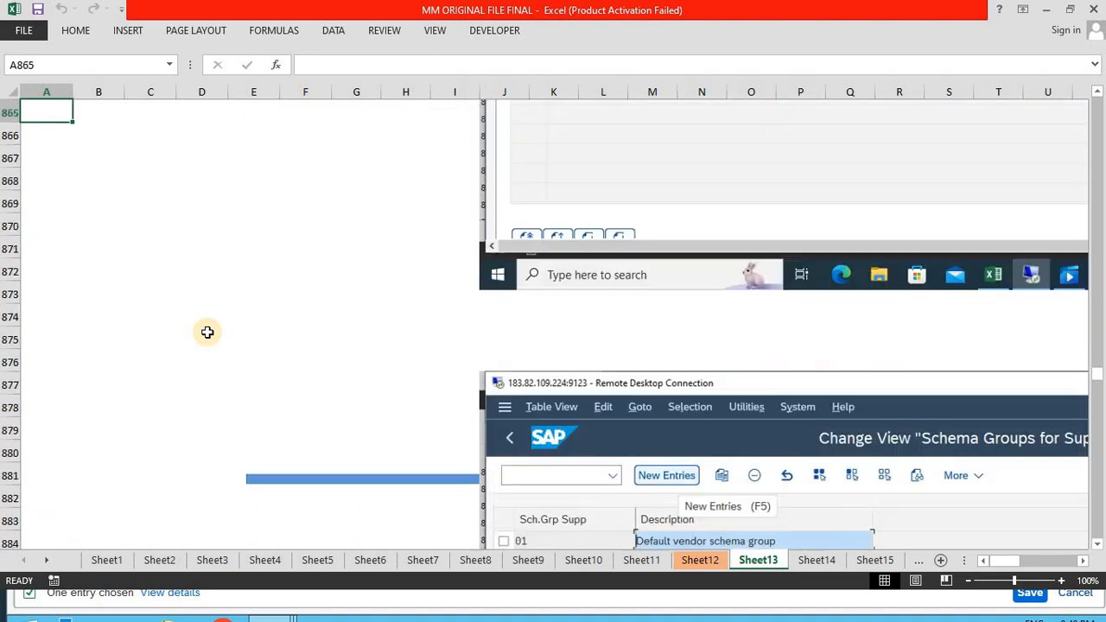
Go back up the guide to the Display IMG screenshot showing the path to the schema group activity.
{"action": "key", "text": "Up"}
{"action": "key", "text": "Up"}
{"action": "key", "text": "Up"}
{"action": "key", "text": "Up"}
{"action": "key", "text": "Up"}
{"action": "key", "text": "Up"}
{"action": "key", "text": "Up"}
{"action": "key", "text": "Up"}
{"action": "key", "text": "Up"}
{"action": "key", "text": "Up"}
{"action": "key", "text": "Up"}
{"action": "key", "text": "Up"}
{"action": "key", "text": "Up"}
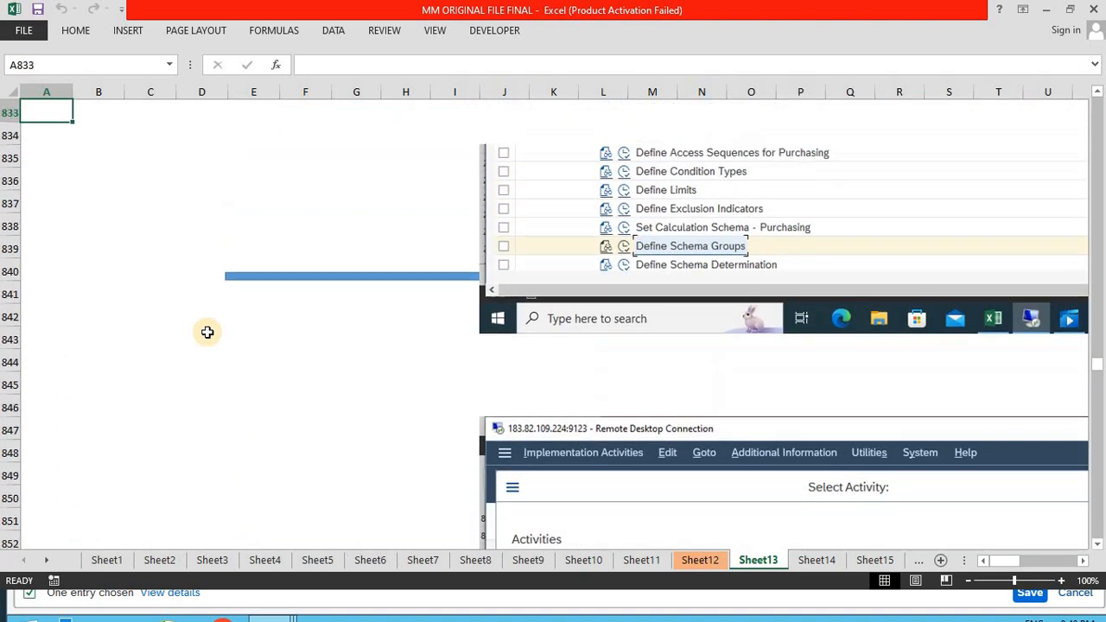
{"action": "key", "text": "Up"}
{"action": "key", "text": "Up"}
{"action": "key", "text": "Up"}
{"action": "key", "text": "Up"}
{"action": "key", "text": "Up"}
{"action": "key", "text": "Up"}
{"action": "key", "text": "Up"}
{"action": "key", "text": "Up"}
{"action": "key", "text": "Up"}
Examine where Define Schema Groups sits under Define Price Determination Process in the guide's IMG screenshot.
{"action": "key", "text": "Down"}
{"action": "key", "text": "Down"}
{"action": "key", "text": "Down"}
{"action": "key", "text": "Down"}
{"action": "key", "text": "Down"}
{"action": "key", "text": "Down"}
{"action": "key", "text": "Down"}
{"action": "key", "text": "Down"}
{"action": "key", "text": "Down"}
{"action": "key", "text": "Down"}
{"action": "key", "text": "Down"}
{"action": "key", "text": "Down"}
{"action": "key", "text": "Down"}
{"action": "key", "text": "Down"}
{"action": "key", "text": "Down"}
{"action": "key", "text": "Down"}
{"action": "key", "text": "Down"}
{"action": "key", "text": "Down"}
{"action": "key", "text": "Down"}
{"action": "key", "text": "Down"}
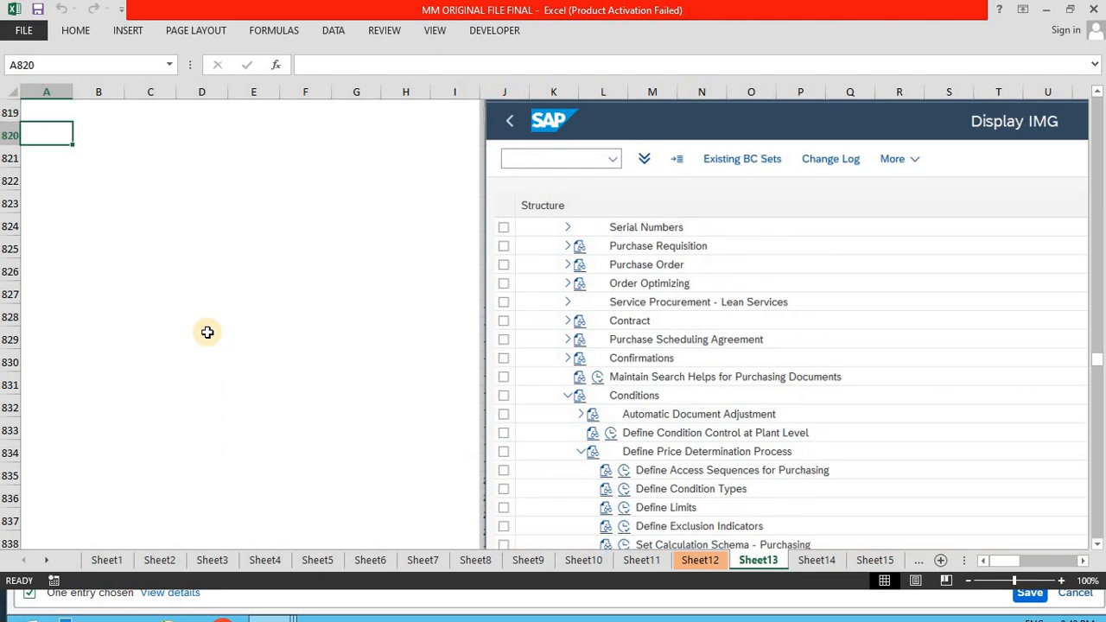
{"action": "key", "text": "Down"}
{"action": "key", "text": "Down"}
{"action": "key", "text": "Down"}
{"action": "key", "text": "Down"}
{"action": "key", "text": "Down"}
{"action": "key", "text": "Down"}
{"action": "key", "text": "Down"}
{"action": "key", "text": "Down"}
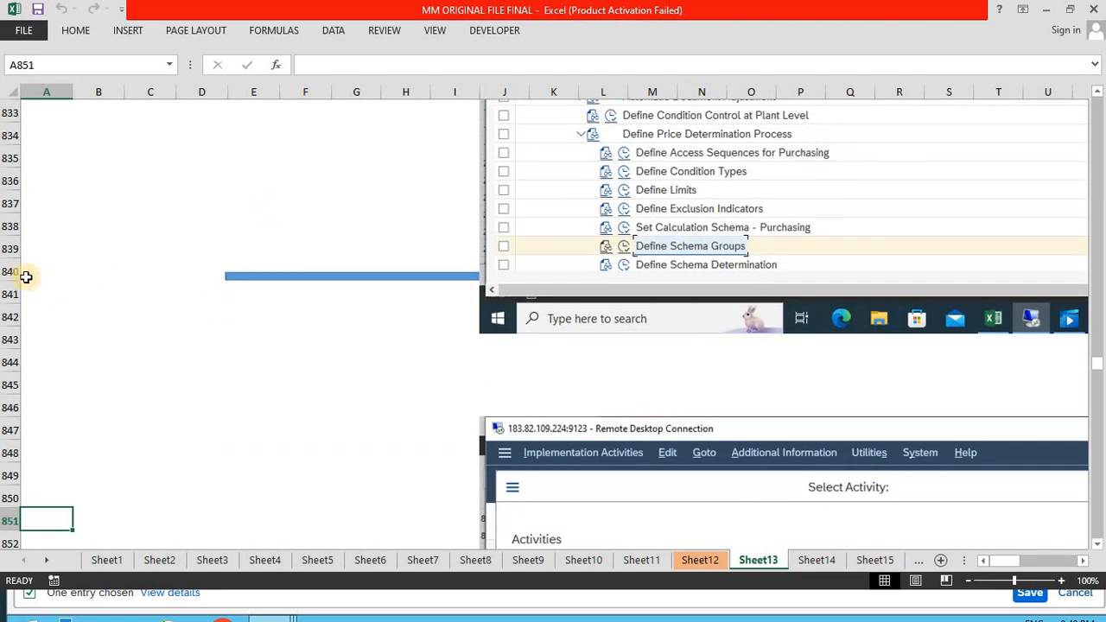
{"action": "left_click", "coordinate": [70, 277]}
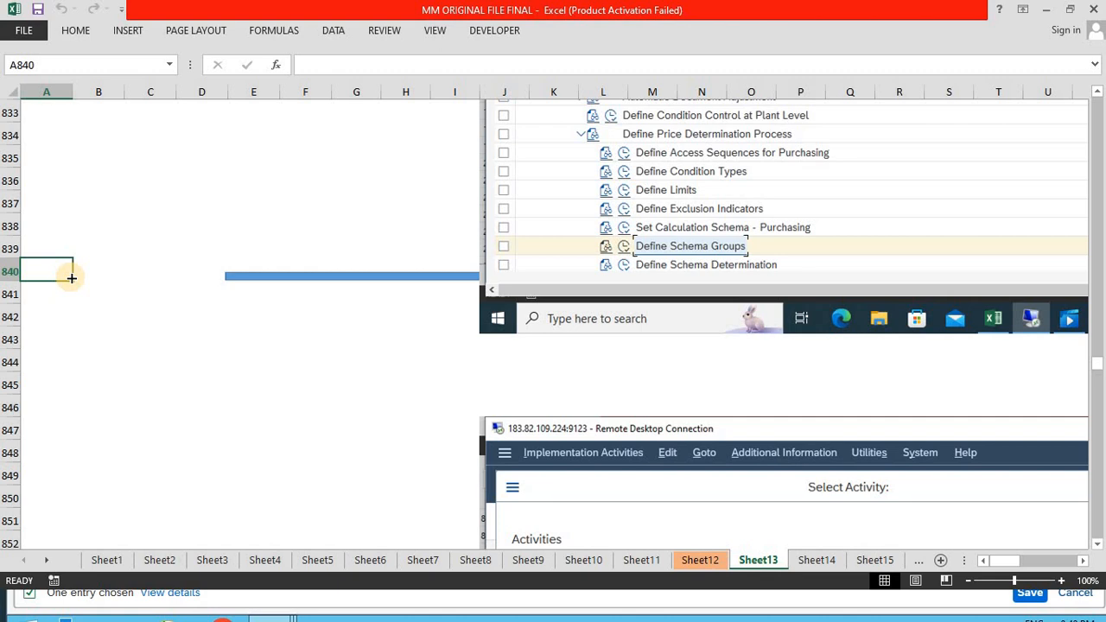
{"action": "left_click", "coordinate": [200, 174]}
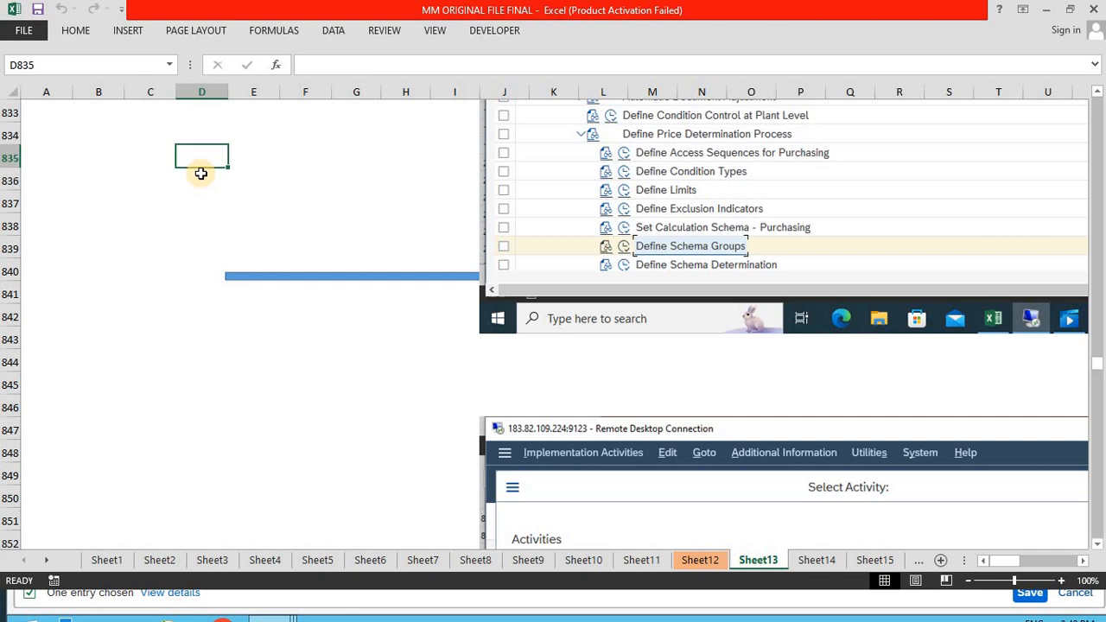
Look back in the guide at the control data screenshot for schema JOB1.
{"action": "key", "text": "Up"}
{"action": "key", "text": "Up"}
{"action": "key", "text": "Up"}
{"action": "key", "text": "Up"}
{"action": "key", "text": "Up"}
{"action": "key", "text": "Up"}
{"action": "key", "text": "Up"}
{"action": "key", "text": "Up"}
{"action": "key", "text": "Up"}
{"action": "key", "text": "Up"}
{"action": "key", "text": "Up"}
{"action": "key", "text": "Up"}
{"action": "key", "text": "Up"}
{"action": "key", "text": "Up"}
{"action": "key", "text": "Up"}
{"action": "key", "text": "Up"}
{"action": "key", "text": "Up"}
{"action": "key", "text": "Up"}
{"action": "key", "text": "Up"}
{"action": "key", "text": "Up"}
{"action": "key", "text": "Up"}
{"action": "key", "text": "Up"}
{"action": "key", "text": "Up"}
{"action": "key", "text": "Up"}
{"action": "key", "text": "Up"}
{"action": "key", "text": "Up"}
{"action": "key", "text": "Up"}
{"action": "key", "text": "Up"}
{"action": "key", "text": "Up"}
{"action": "key", "text": "Up"}
{"action": "key", "text": "Up"}
{"action": "key", "text": "Up"}
{"action": "key", "text": "Up"}
{"action": "key", "text": "Up"}
{"action": "key", "text": "Up"}
{"action": "key", "text": "Up"}
{"action": "key", "text": "Up"}
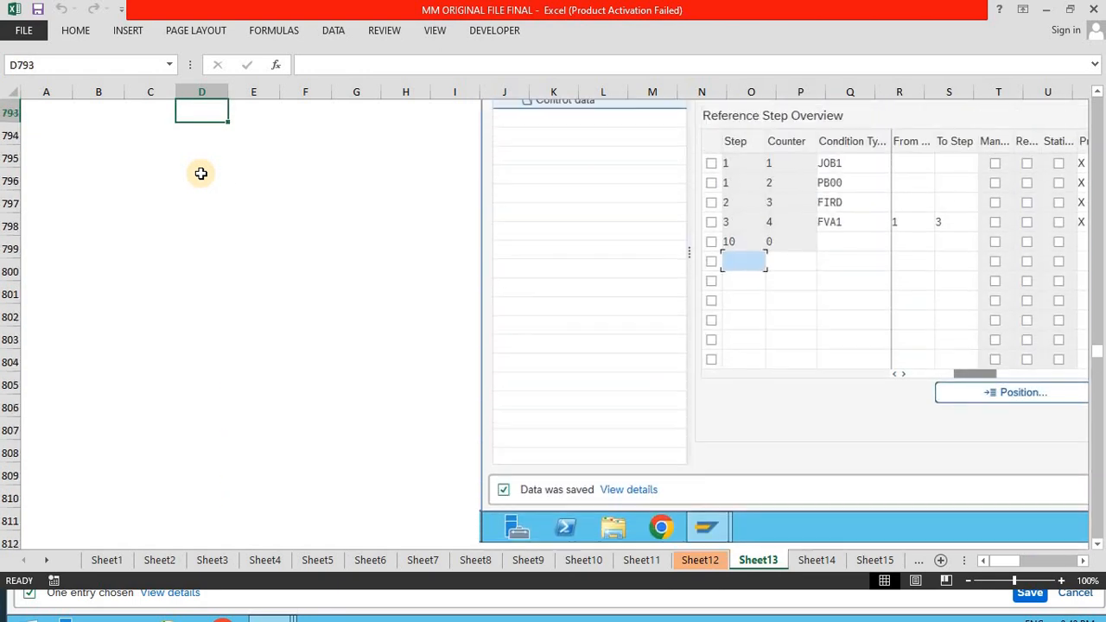
{"action": "key", "text": "Up"}
{"action": "key", "text": "Up"}
{"action": "key", "text": "Up"}
{"action": "key", "text": "Up"}
{"action": "key", "text": "Up"}
{"action": "key", "text": "Up"}
{"action": "key", "text": "Up"}
{"action": "key", "text": "Up"}
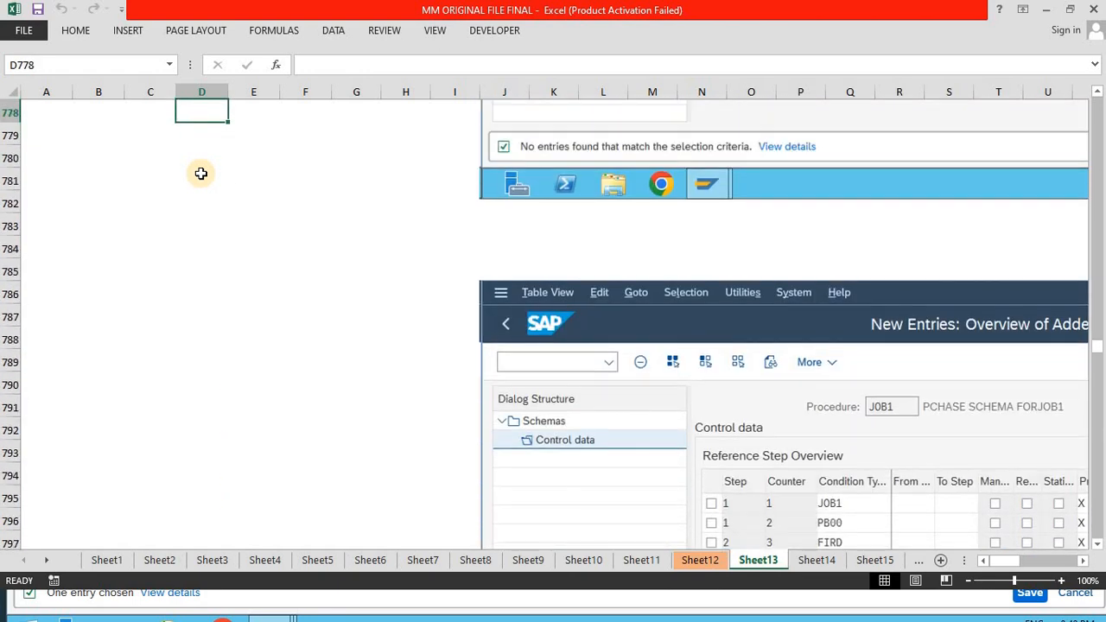
Fill row 814, between the control data and schema groups screenshots, with the standard light blue and save the workbook.
{"action": "key", "text": "Down"}
{"action": "key", "text": "Down"}
{"action": "key", "text": "Down"}
{"action": "key", "text": "Down"}
{"action": "key", "text": "Down"}
{"action": "key", "text": "Down"}
{"action": "key", "text": "Down"}
{"action": "key", "text": "Down"}
{"action": "key", "text": "Down"}
{"action": "key", "text": "Down"}
{"action": "key", "text": "Down"}
{"action": "key", "text": "Down"}
{"action": "key", "text": "Down"}
{"action": "key", "text": "Down"}
{"action": "key", "text": "Down"}
{"action": "key", "text": "Down"}
{"action": "key", "text": "Down"}
{"action": "key", "text": "Down"}
{"action": "key", "text": "Down"}
{"action": "key", "text": "Down"}
{"action": "key", "text": "Down"}
{"action": "key", "text": "Down"}
{"action": "key", "text": "Down"}
{"action": "key", "text": "Down"}
{"action": "key", "text": "Down"}
{"action": "key", "text": "Down"}
{"action": "key", "text": "Down"}
{"action": "key", "text": "Down"}
{"action": "key", "text": "Down"}
{"action": "key", "text": "Down"}
{"action": "key", "text": "Down"}
{"action": "key", "text": "Down"}
{"action": "key", "text": "Down"}
{"action": "key", "text": "Down"}
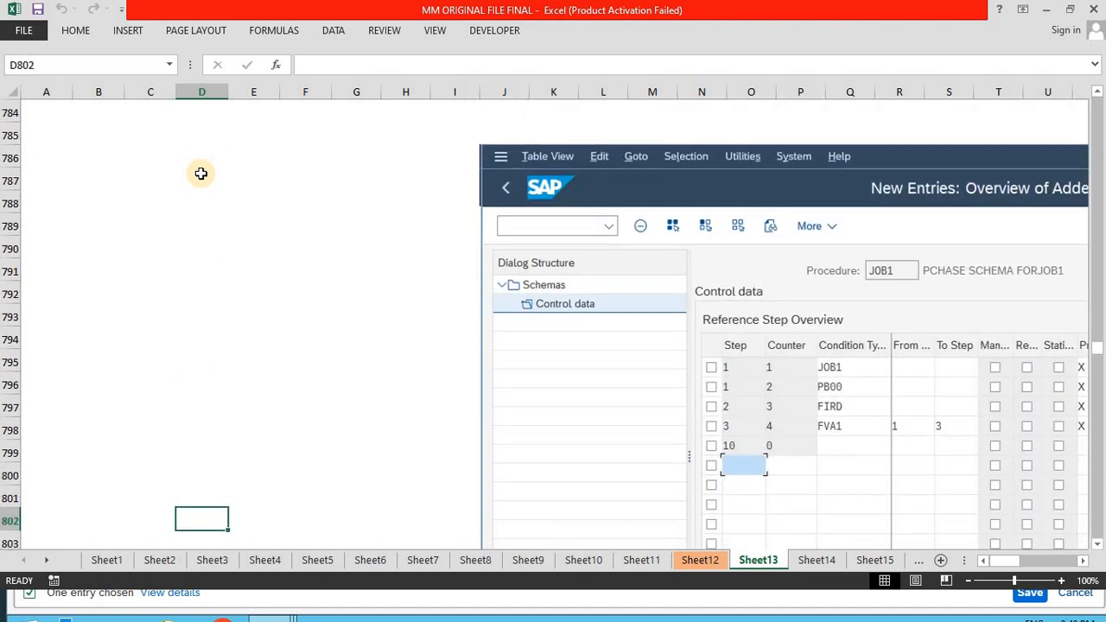
{"action": "key", "text": "Up"}
{"action": "key", "text": "Up"}
{"action": "key", "text": "Up"}
{"action": "key", "text": "Up"}
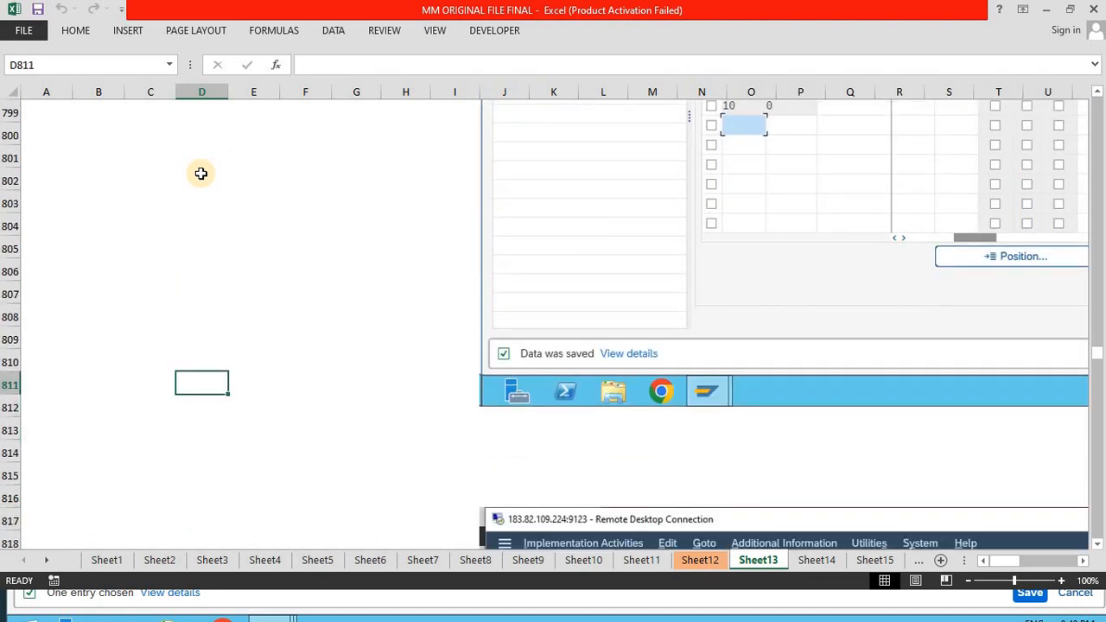
{"action": "key", "text": "Down"}
{"action": "key", "text": "Down"}
{"action": "key", "text": "Down"}
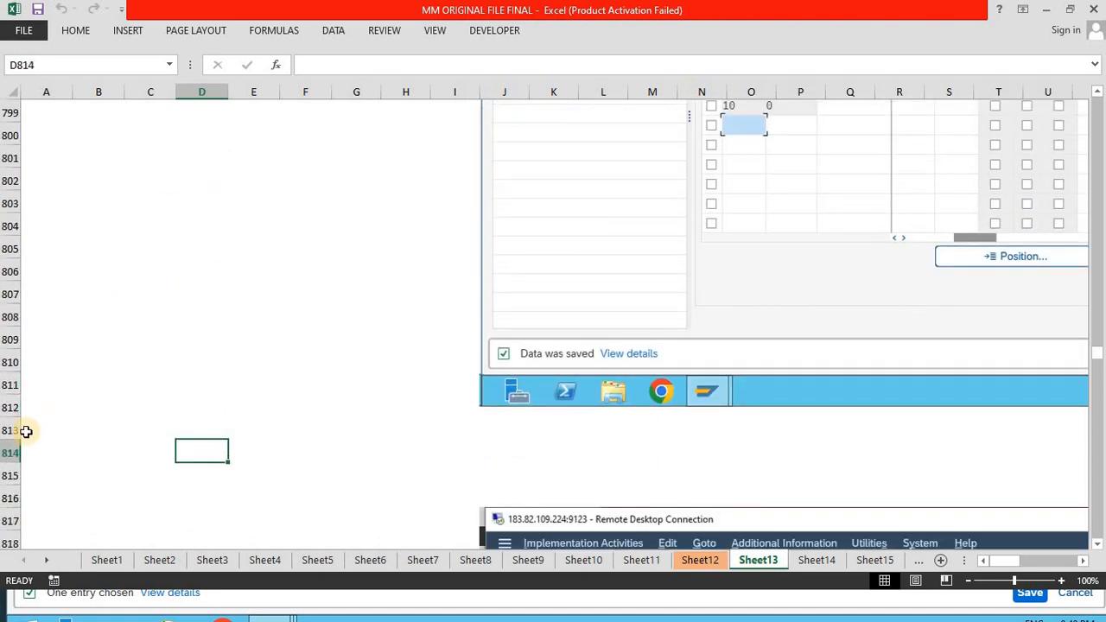
{"action": "left_click", "coordinate": [6, 451]}
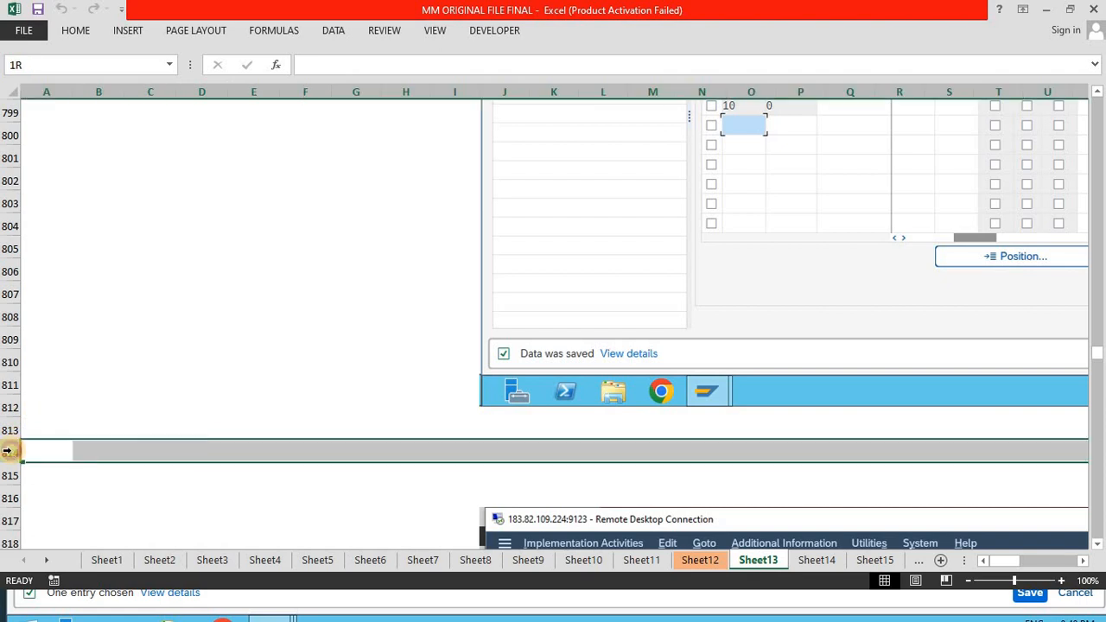
{"action": "left_click", "coordinate": [75, 34]}
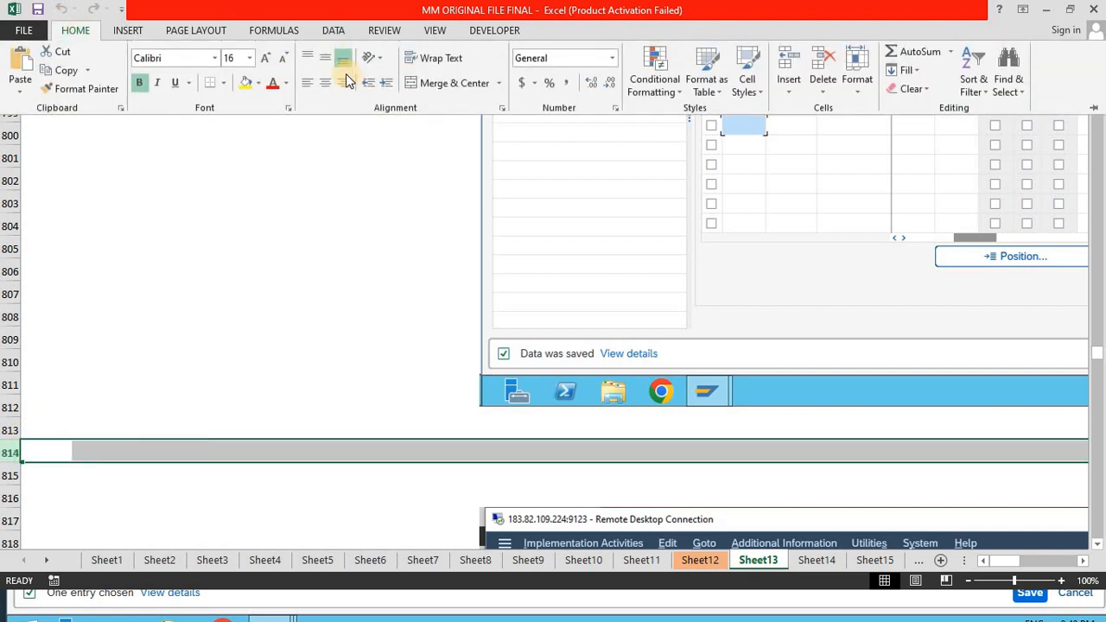
{"action": "left_click", "coordinate": [259, 83]}
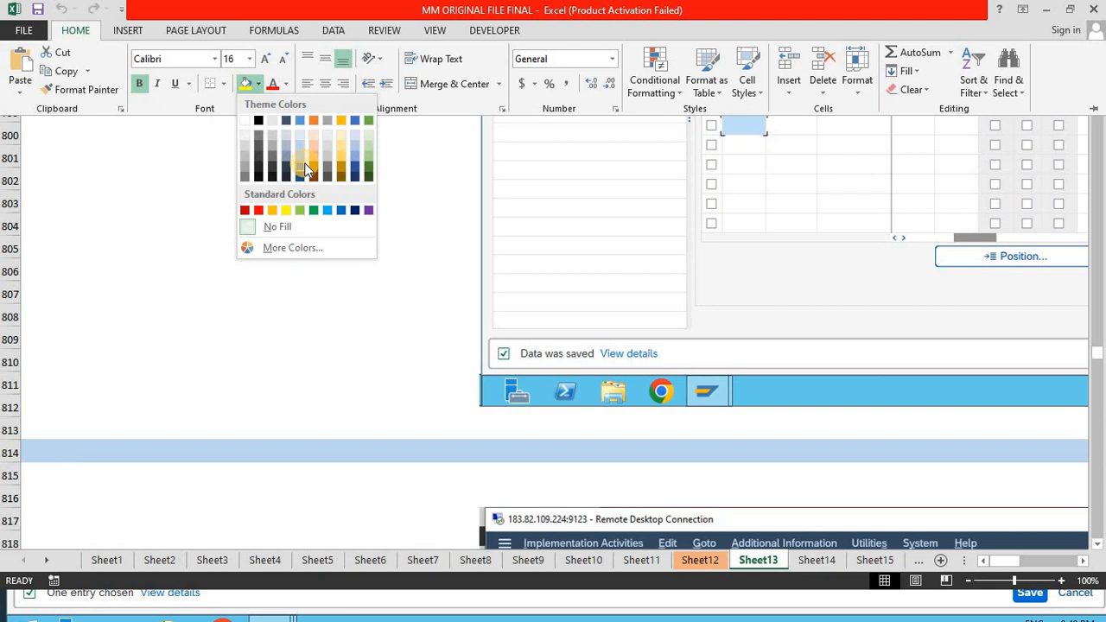
{"action": "left_click", "coordinate": [328, 211]}
{"action": "left_click", "coordinate": [297, 303]}
{"action": "left_click", "coordinate": [295, 298]}
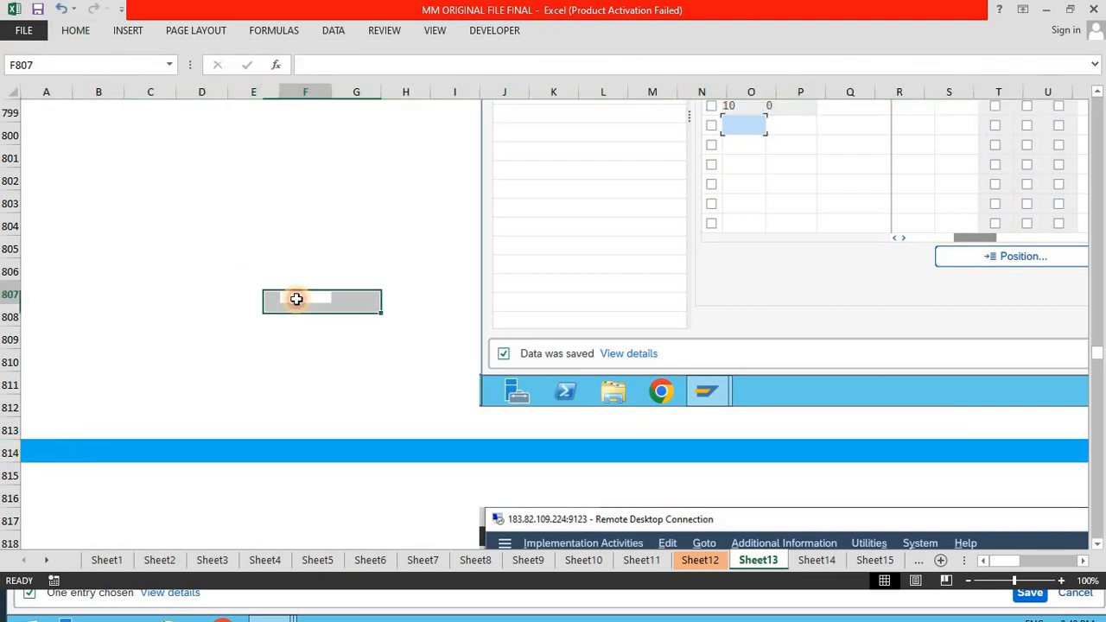
{"action": "key", "text": "ctrl+s"}
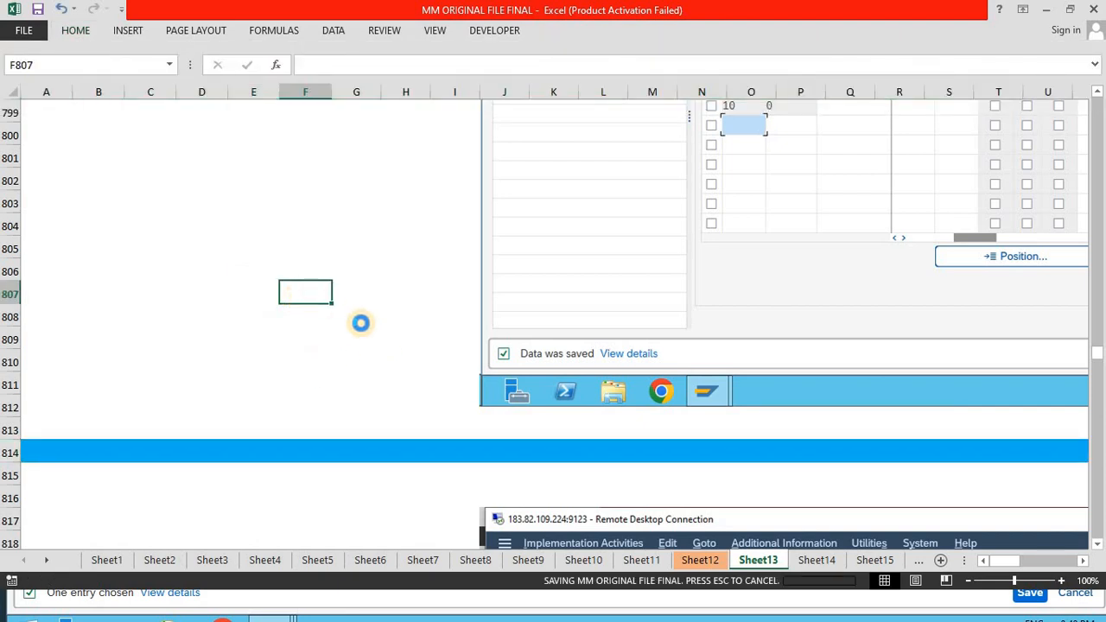